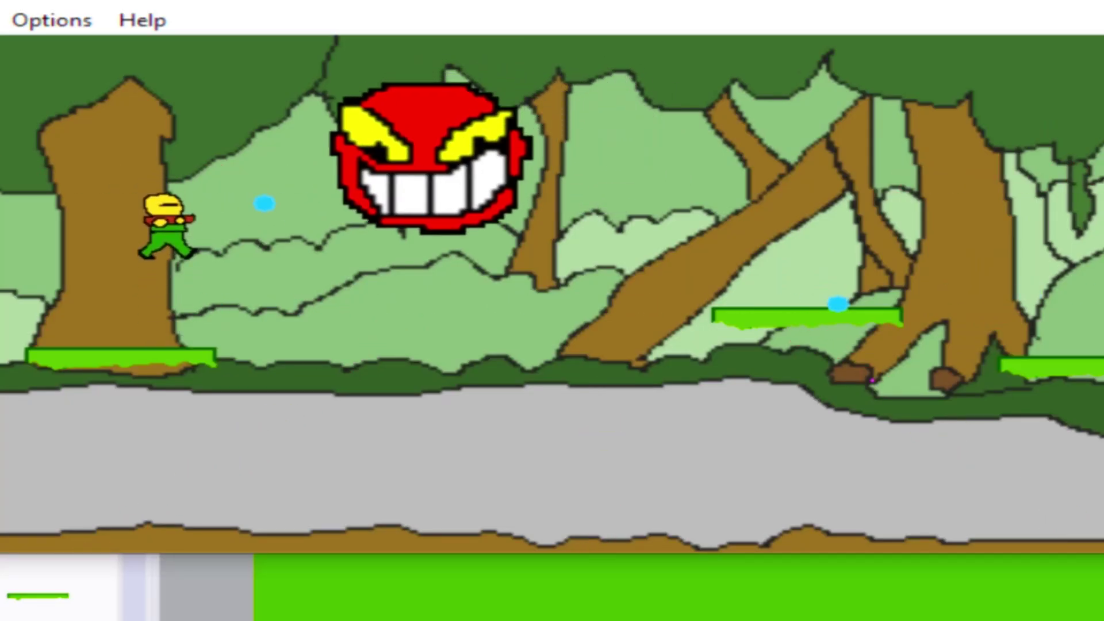
# - Playtest the character's jumping and its run across the forest level beneath the floating red boss
pyautogui.press('Up')
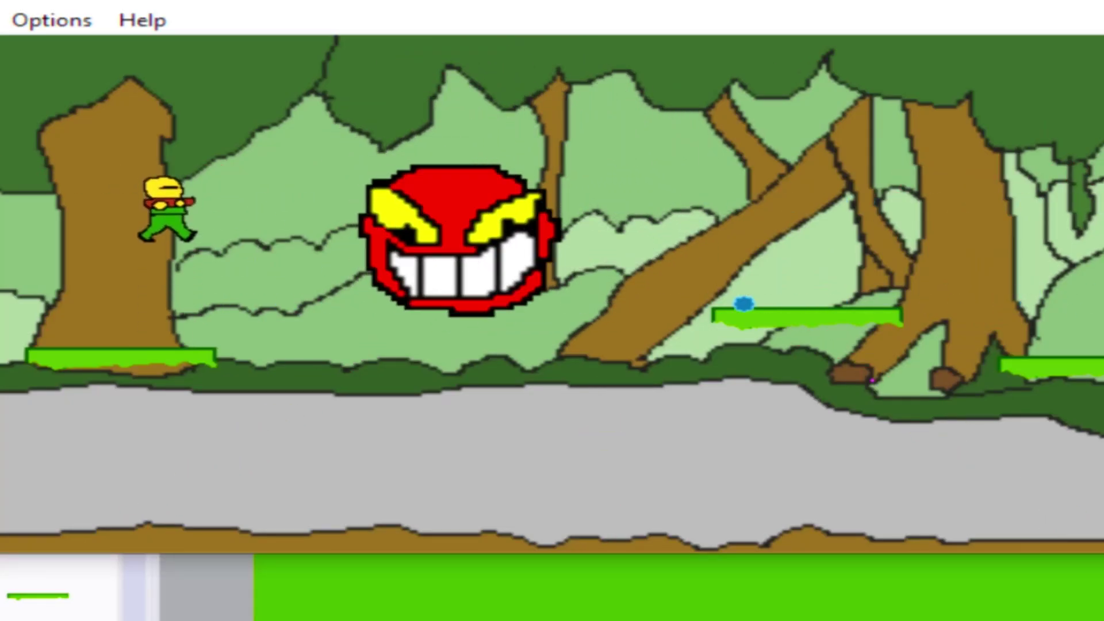
pyautogui.press('Up')
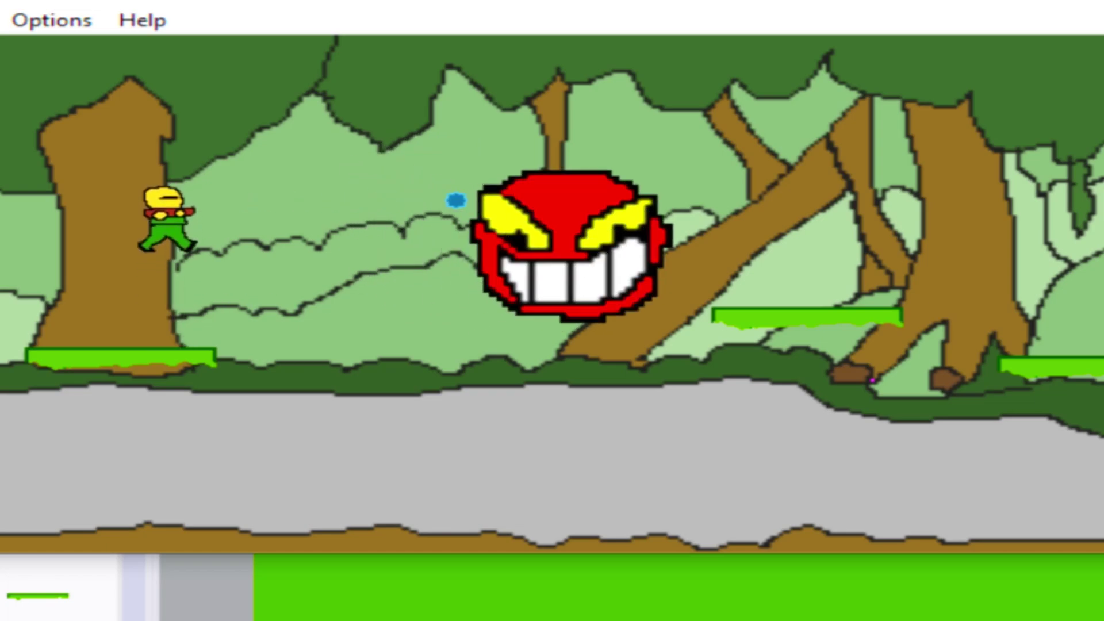
pyautogui.press('Right')
pyautogui.press('Right')
pyautogui.press('Up')
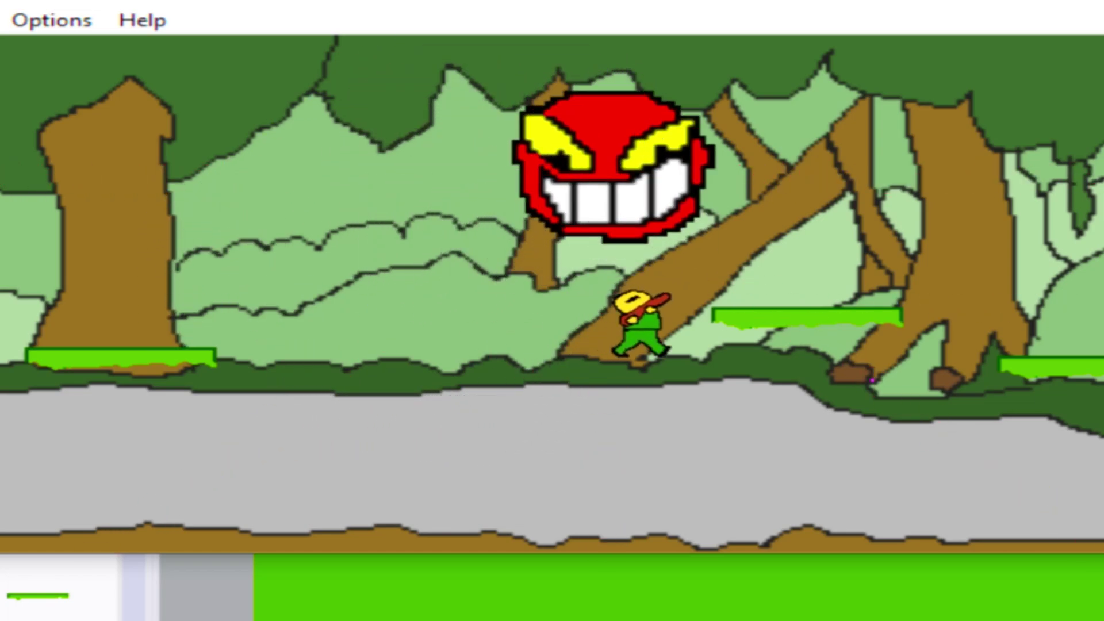
# - Playtest shooting at the floating boss while moving in both directions, and end the game test
pyautogui.press('Left')
pyautogui.press('space')
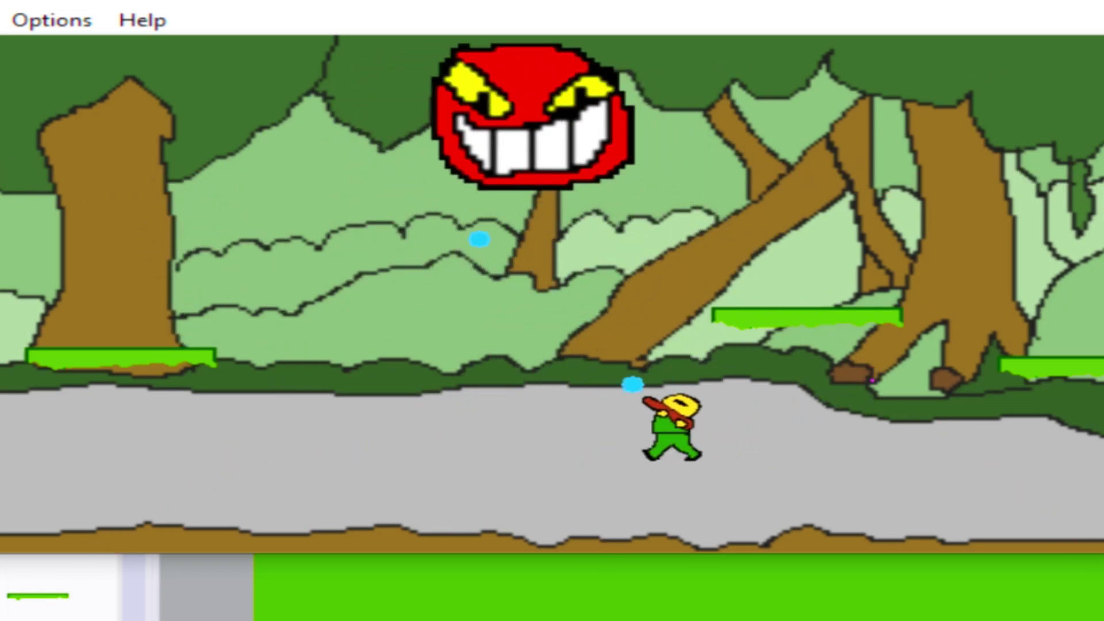
pyautogui.press('space')
pyautogui.press('space')
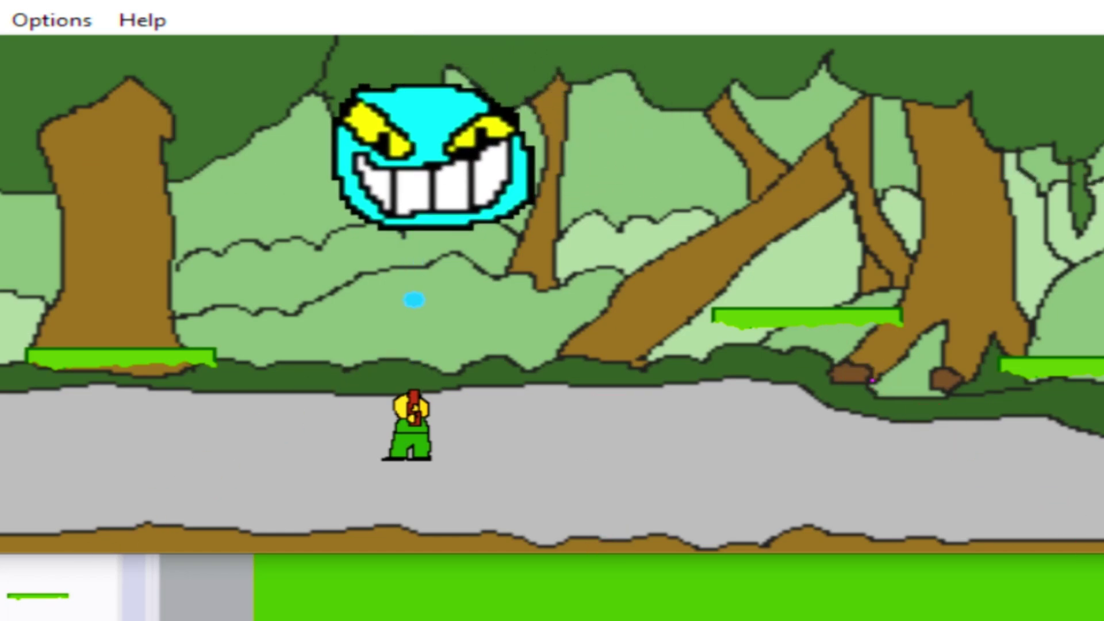
pyautogui.press('space')
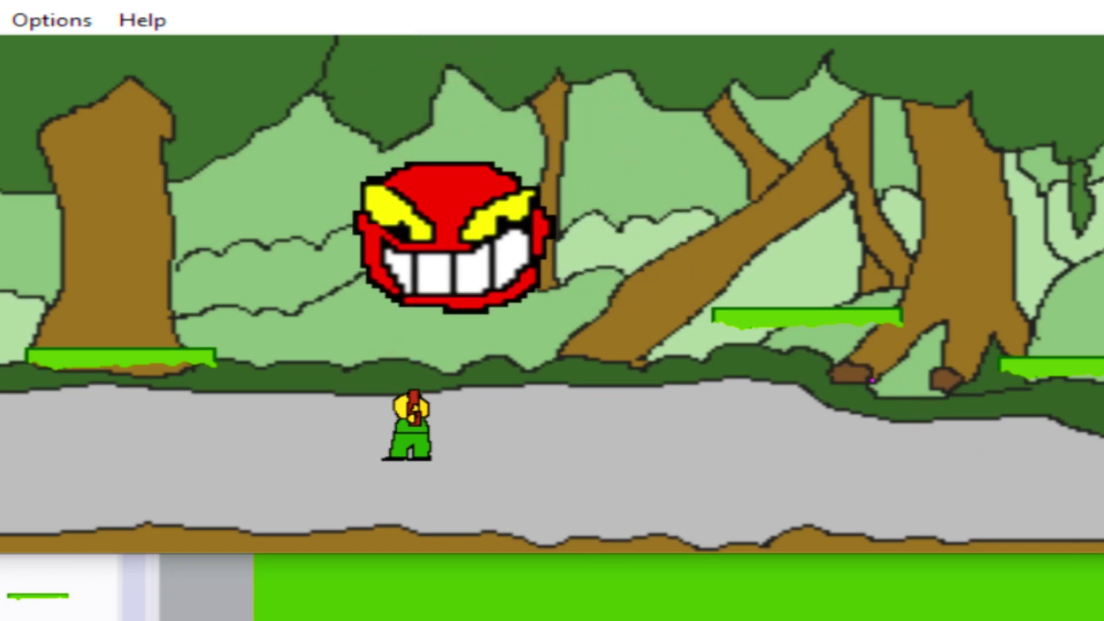
pyautogui.press('space')
pyautogui.press('Right')
pyautogui.press('space')
pyautogui.press('Right')
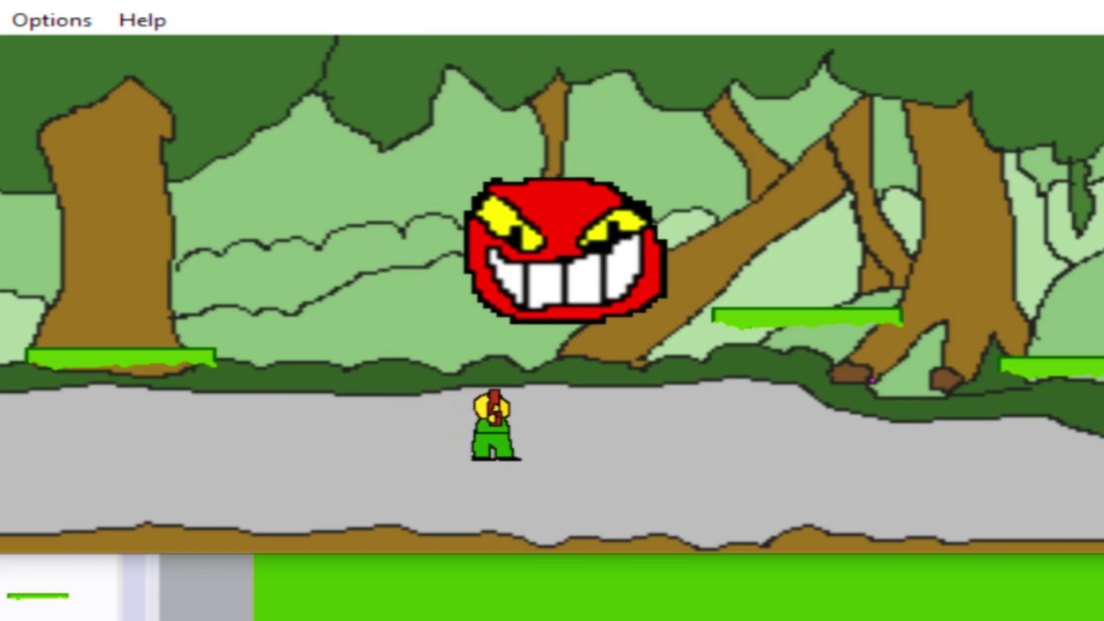
pyautogui.hotkey('alt', 'F4')
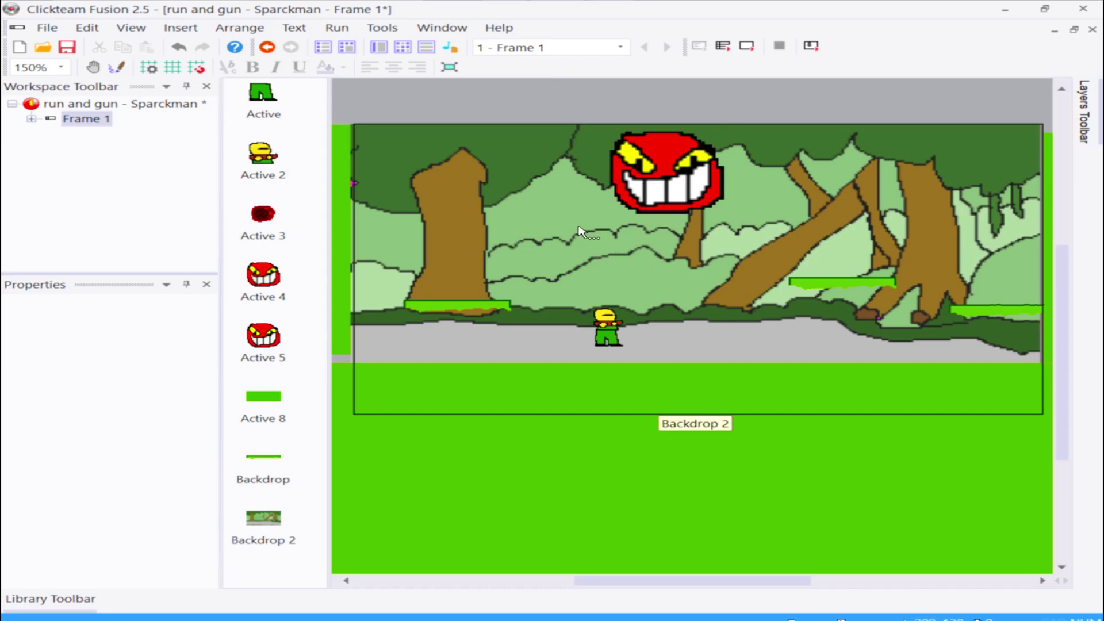
# - Save the project, test-run the frame briefly, and close the game window
pyautogui.hotkey('ctrl', 's')
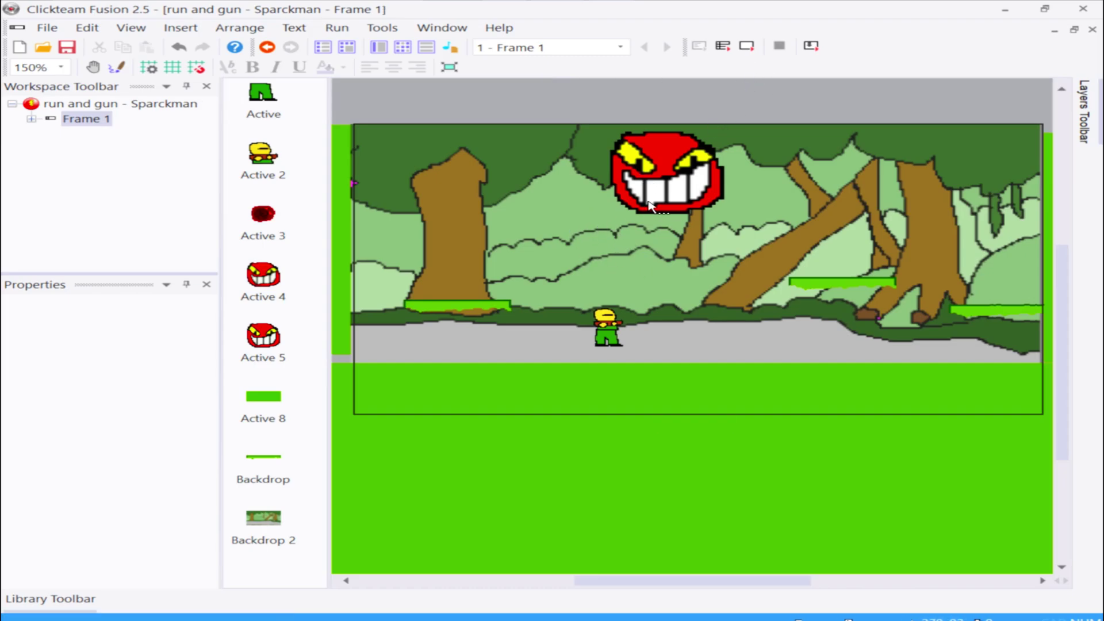
pyautogui.click(753, 51)
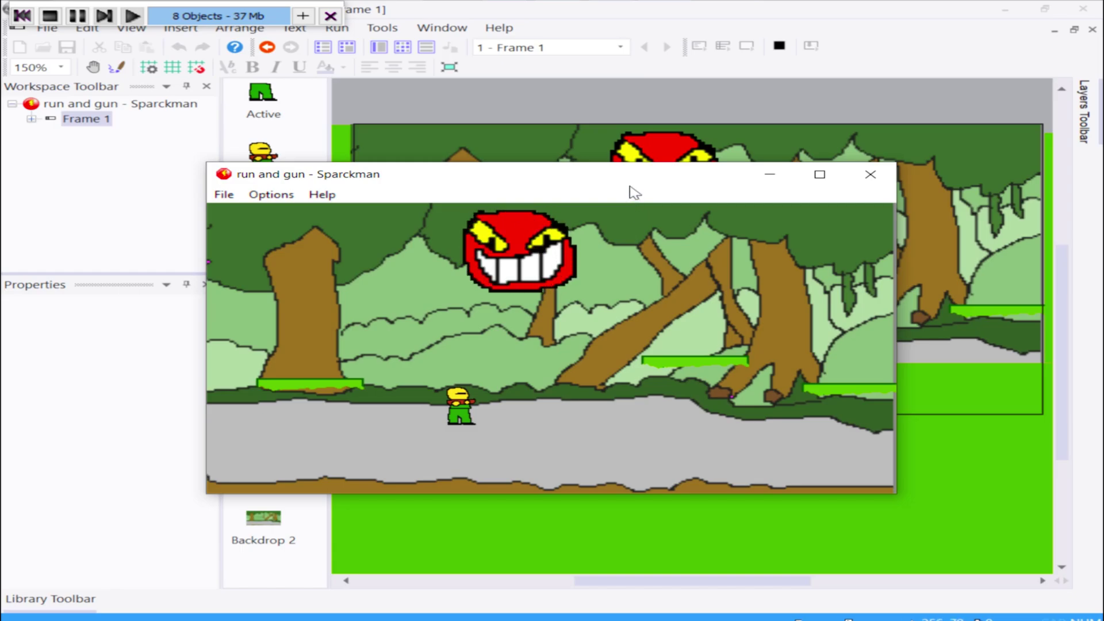
pyautogui.moveTo(630, 189); pyautogui.dragTo(660, 146)
pyautogui.click(899, 135)
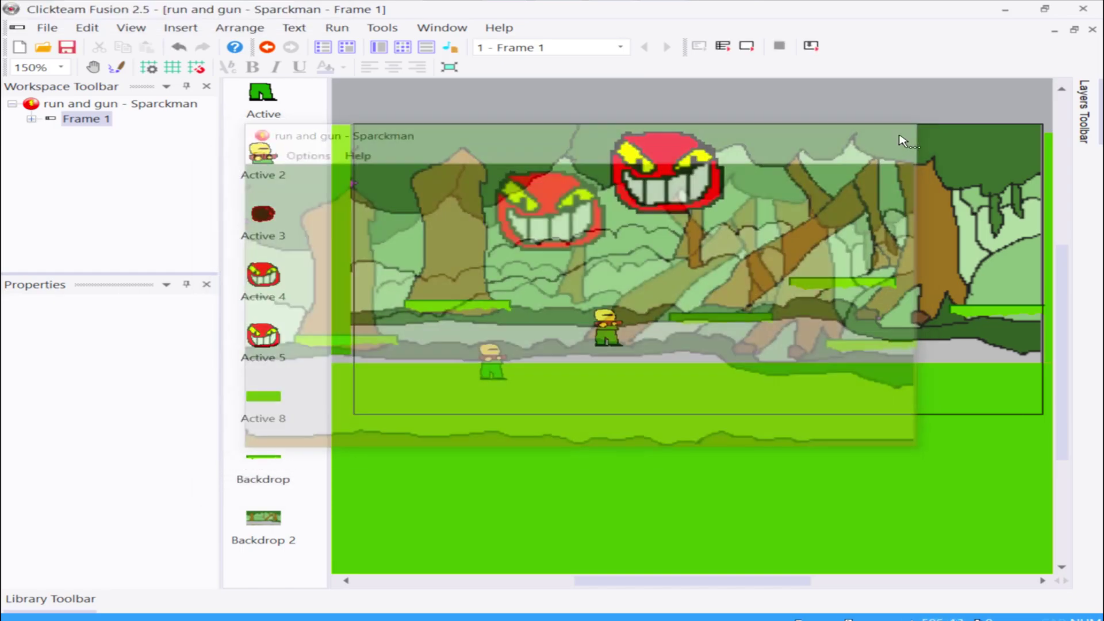
# - Compare the two frames of the Stopped animation of the red boss, Active 4
pyautogui.doubleClick(661, 173)
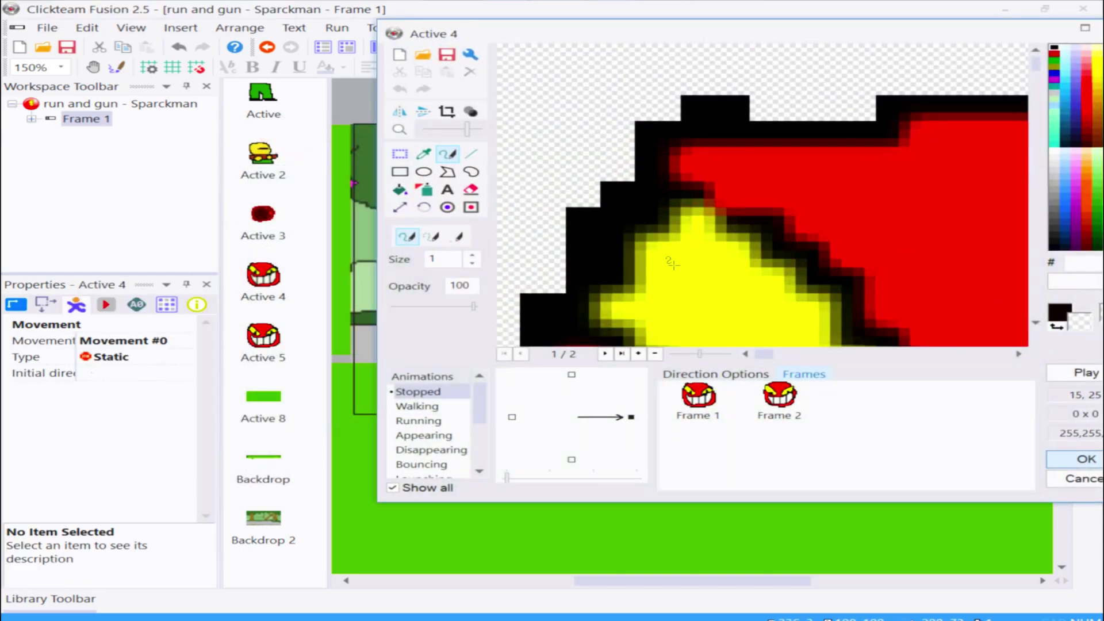
pyautogui.scroll(-3, 681, 259)
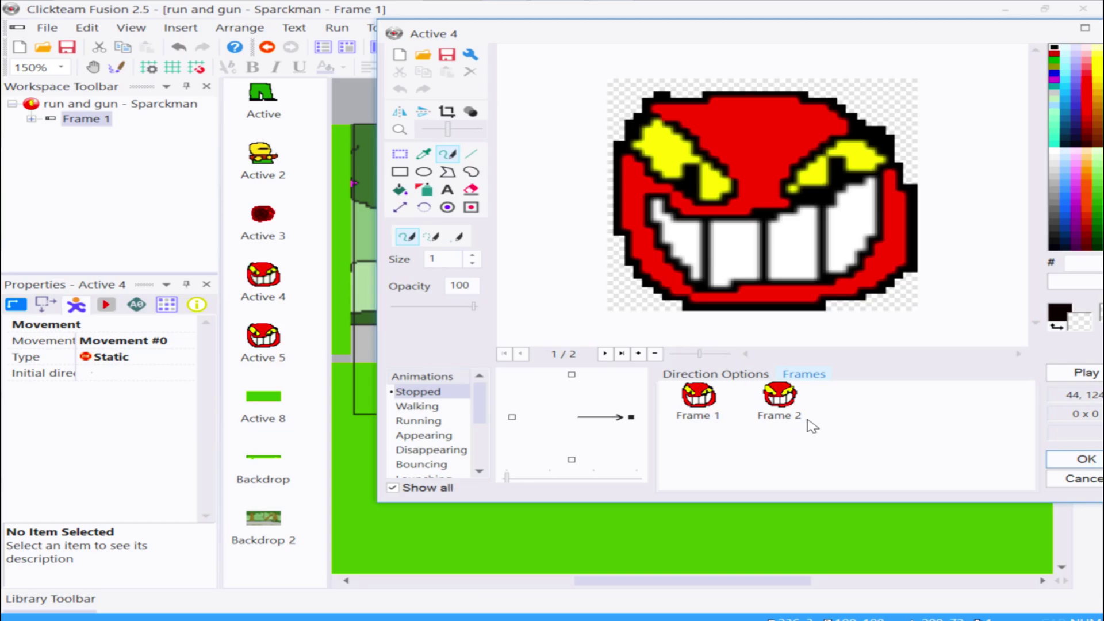
pyautogui.click(779, 403)
pyautogui.press('Left')
pyautogui.press('Right')
pyautogui.press('Left')
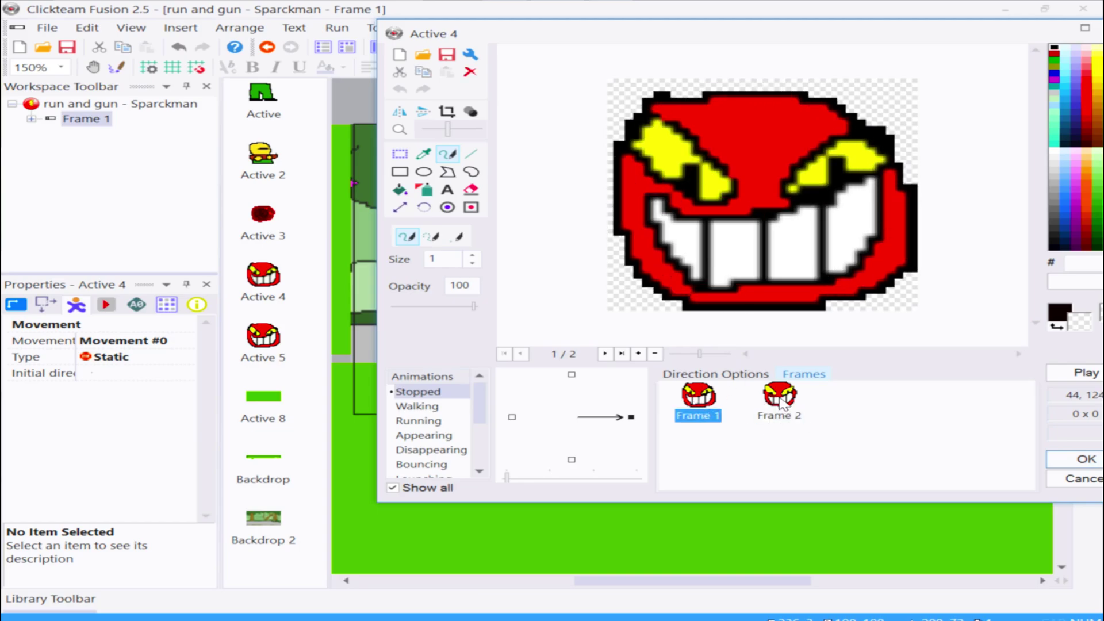
pyautogui.click(782, 402)
pyautogui.click(699, 405)
pyautogui.click(779, 407)
pyautogui.click(700, 409)
# - Preview the boss's Stopped animation and leave its animation editor
pyautogui.click(1084, 373)
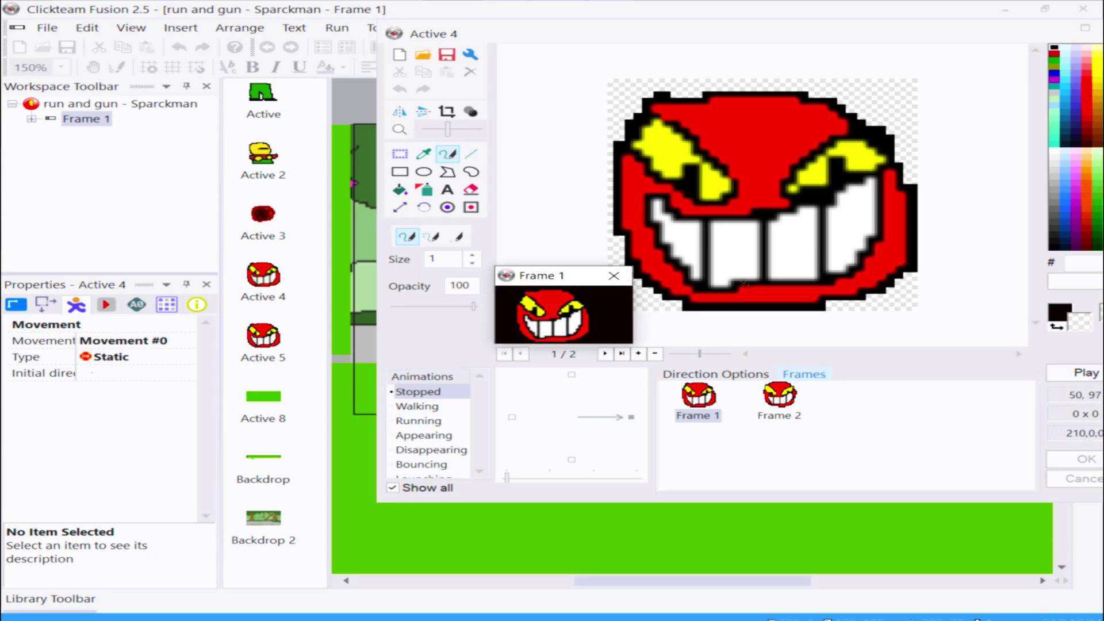
pyautogui.click(612, 277)
pyautogui.doubleClick(833, 36)
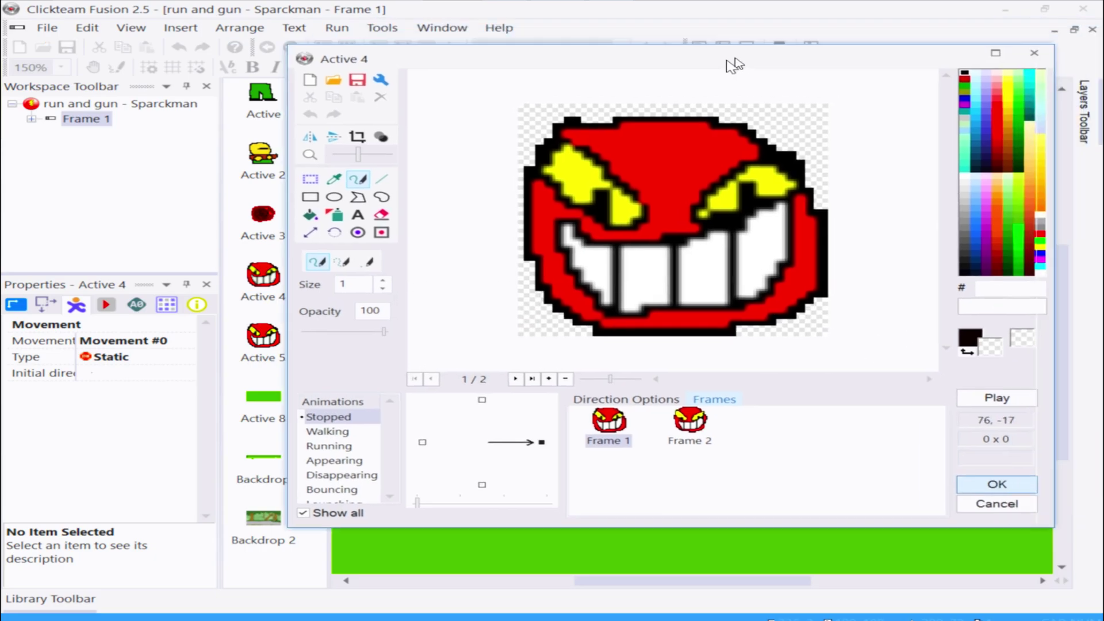
pyautogui.click(901, 84)
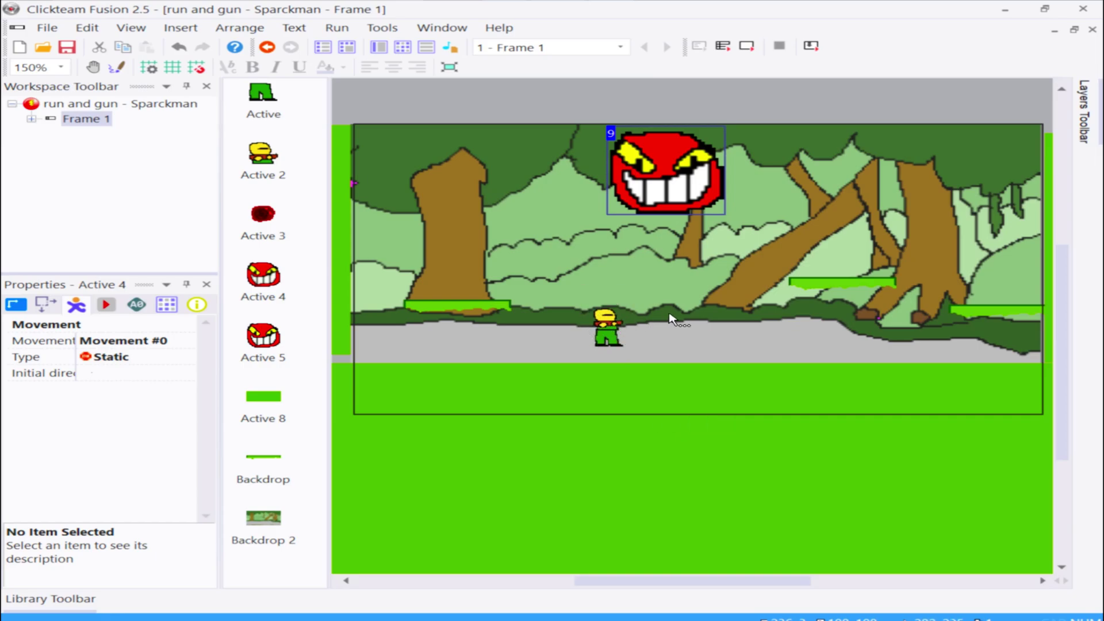
# - Move the Active 2 upper body away from the legs and inspect its Stopped animation in each aiming direction
pyautogui.click(609, 325)
pyautogui.moveTo(547, 332); pyautogui.dragTo(545, 335)
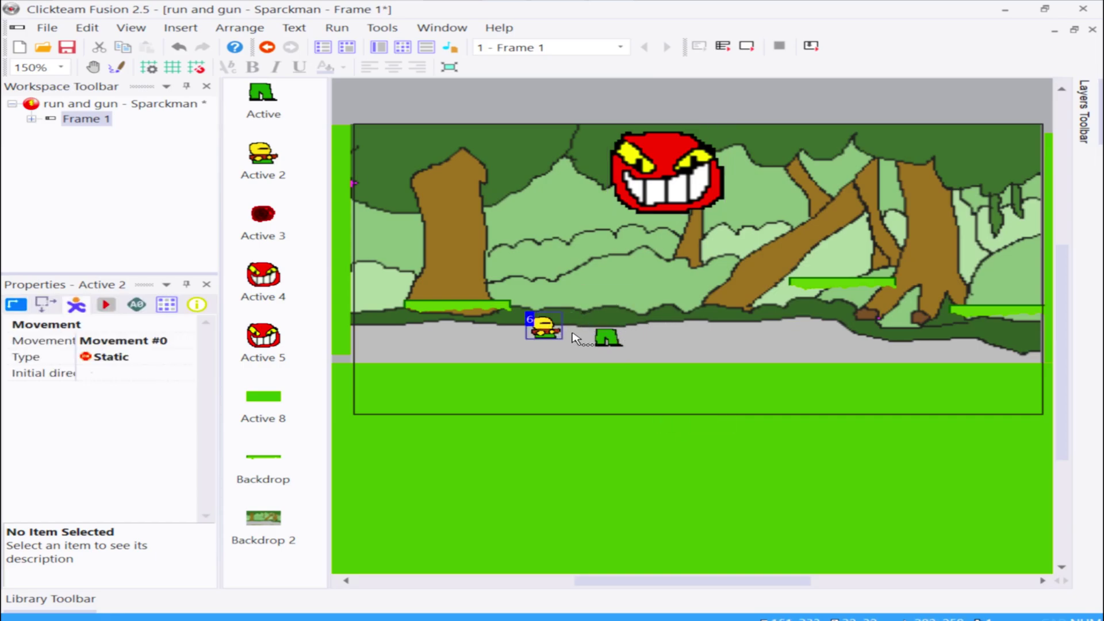
pyautogui.doubleClick(545, 333)
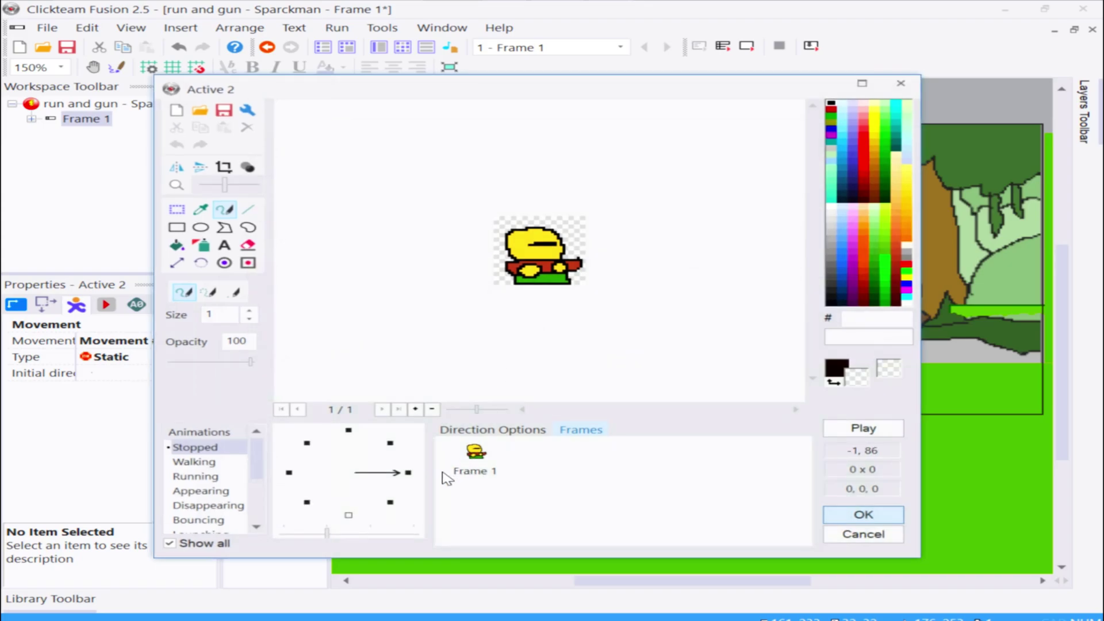
pyautogui.click(390, 444)
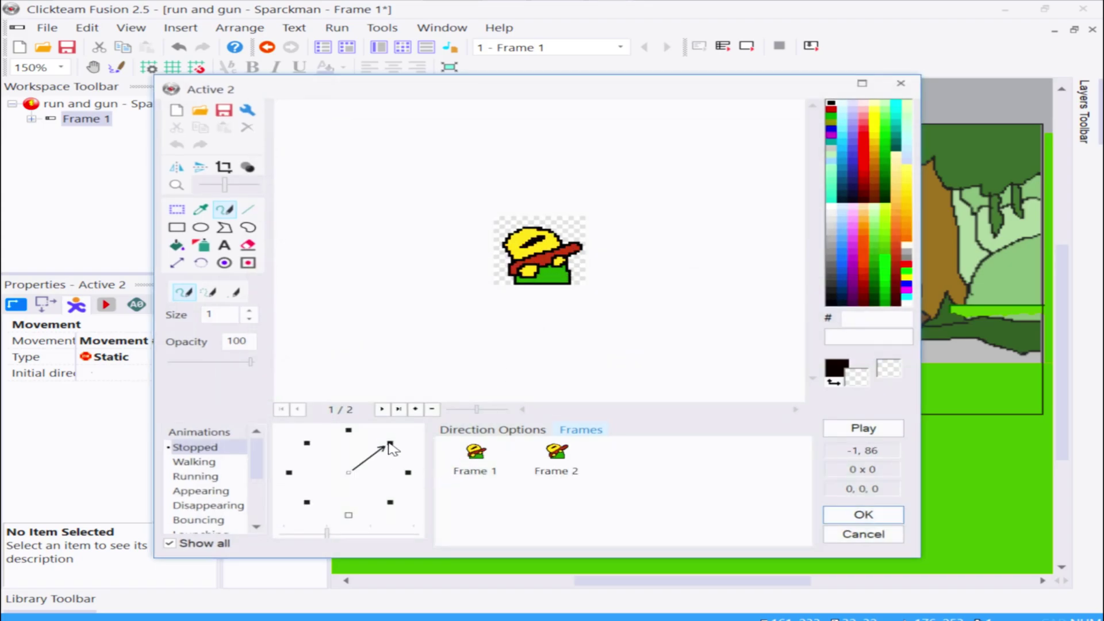
pyautogui.click(348, 430)
pyautogui.click(307, 444)
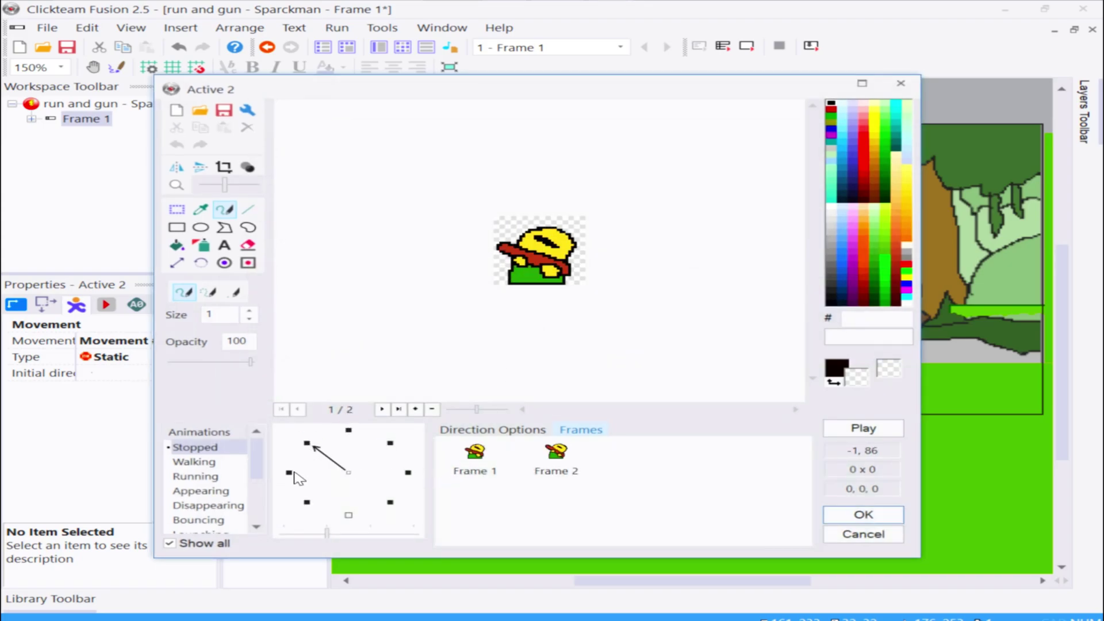
pyautogui.click(289, 473)
pyautogui.click(307, 503)
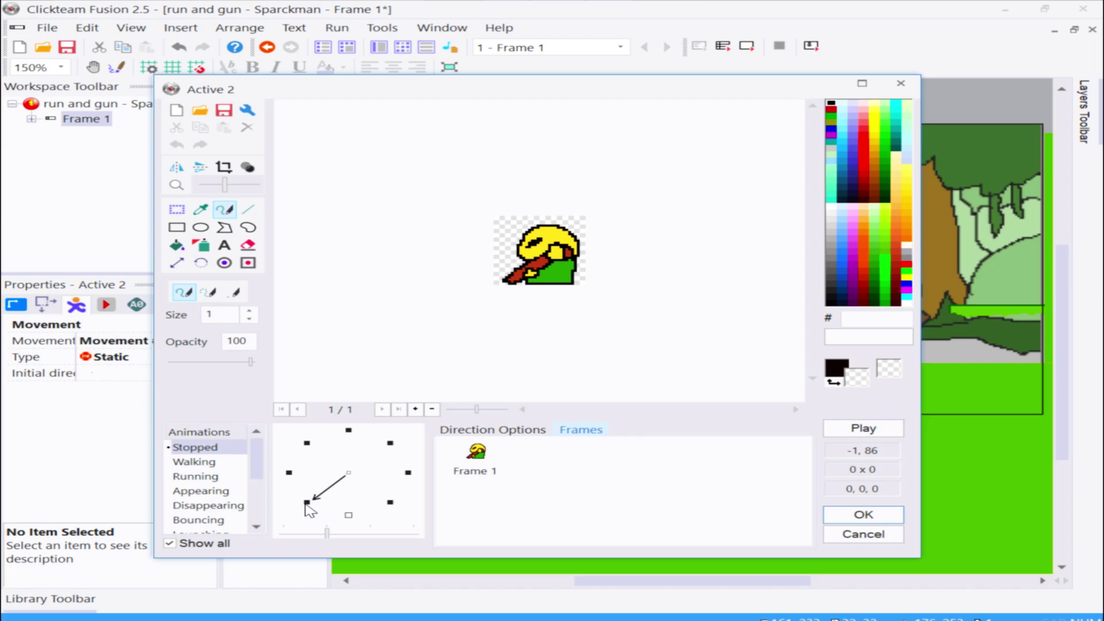
pyautogui.click(390, 503)
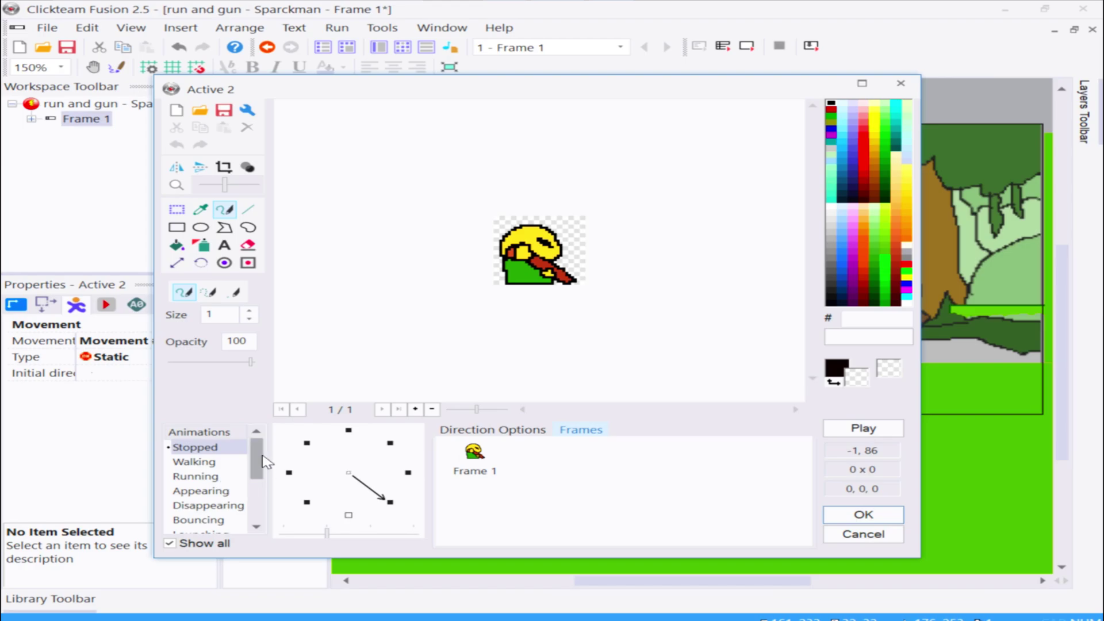
pyautogui.moveTo(256, 460)
pyautogui.mouseDown()
pyautogui.moveTo(257, 498)
pyautogui.moveTo(256, 455)
pyautogui.mouseUp()
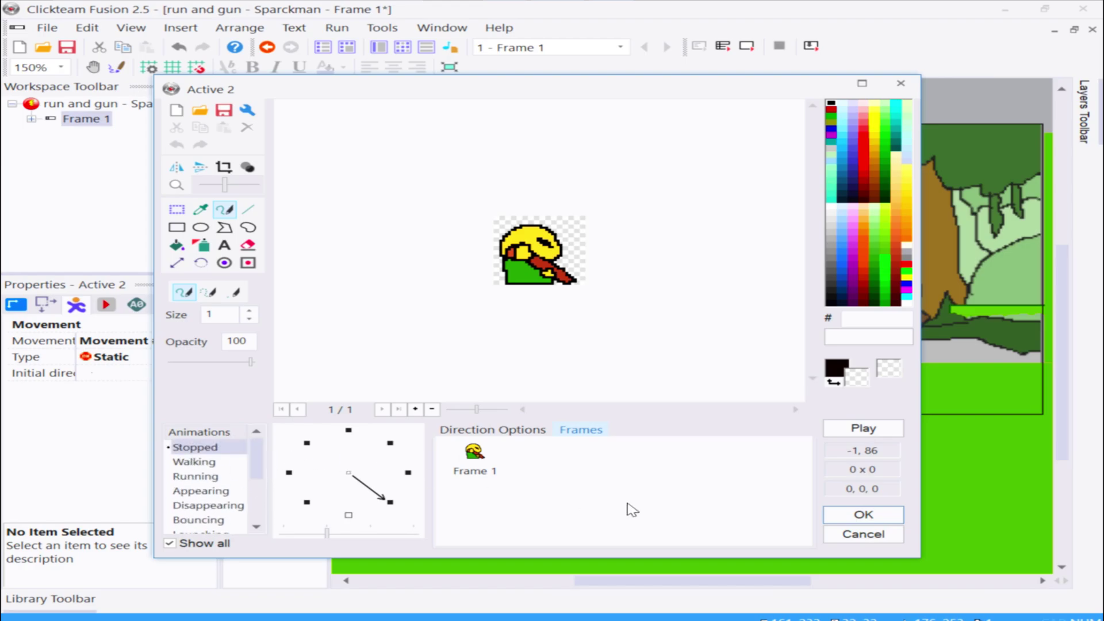
pyautogui.click(863, 534)
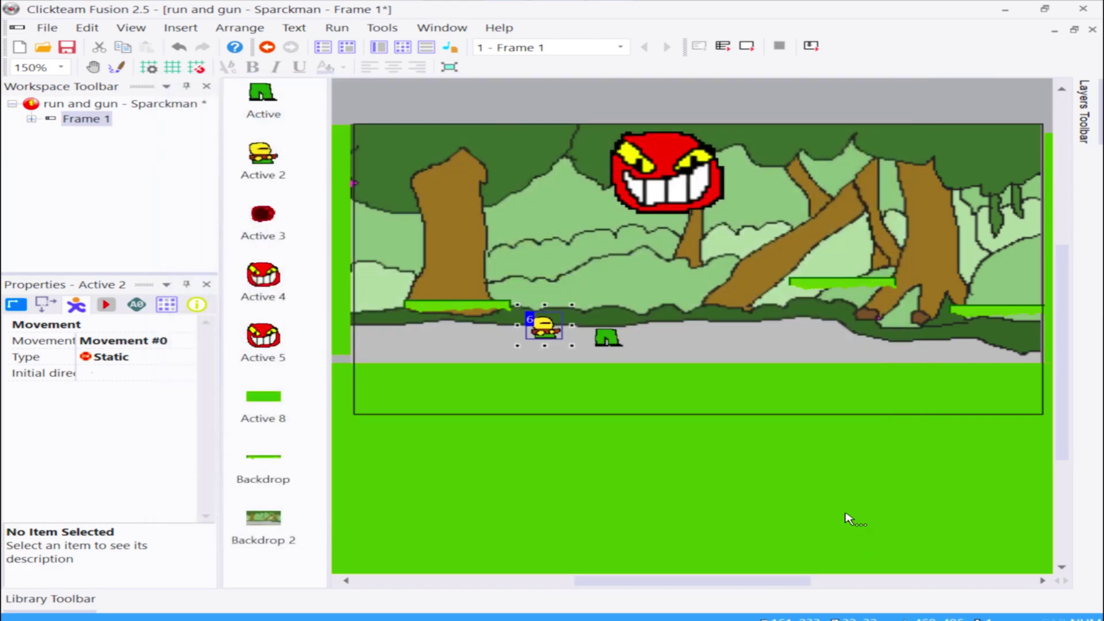
# - Inspect the Stopped and Walking animations of the legs object Active, checking both walking frames and facing directions
pyautogui.click(610, 340)
pyautogui.doubleClick(610, 339)
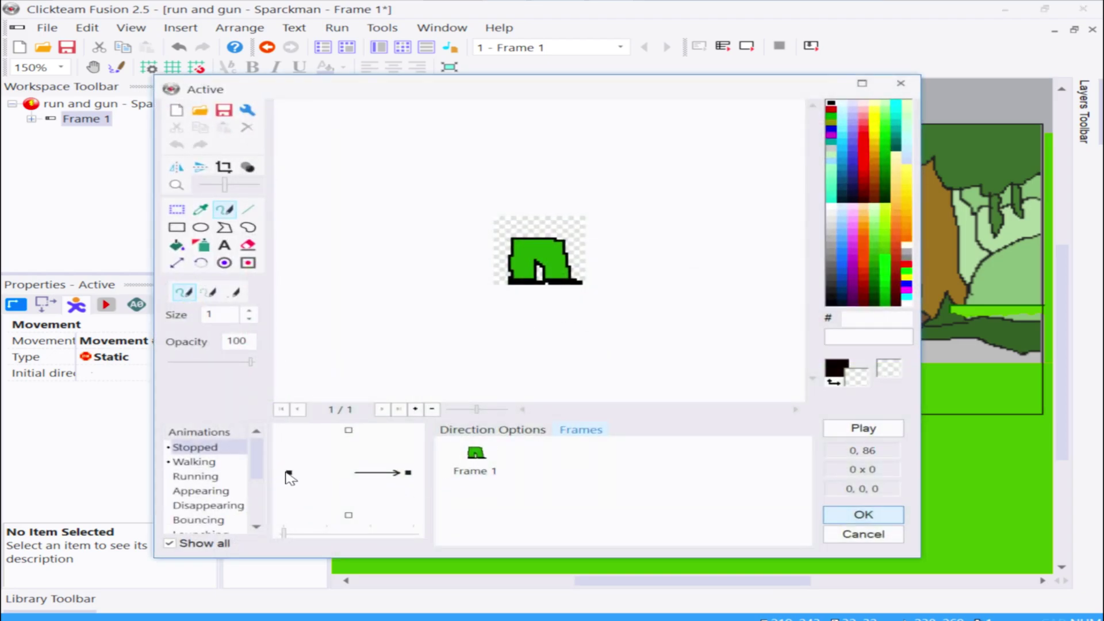
pyautogui.click(202, 463)
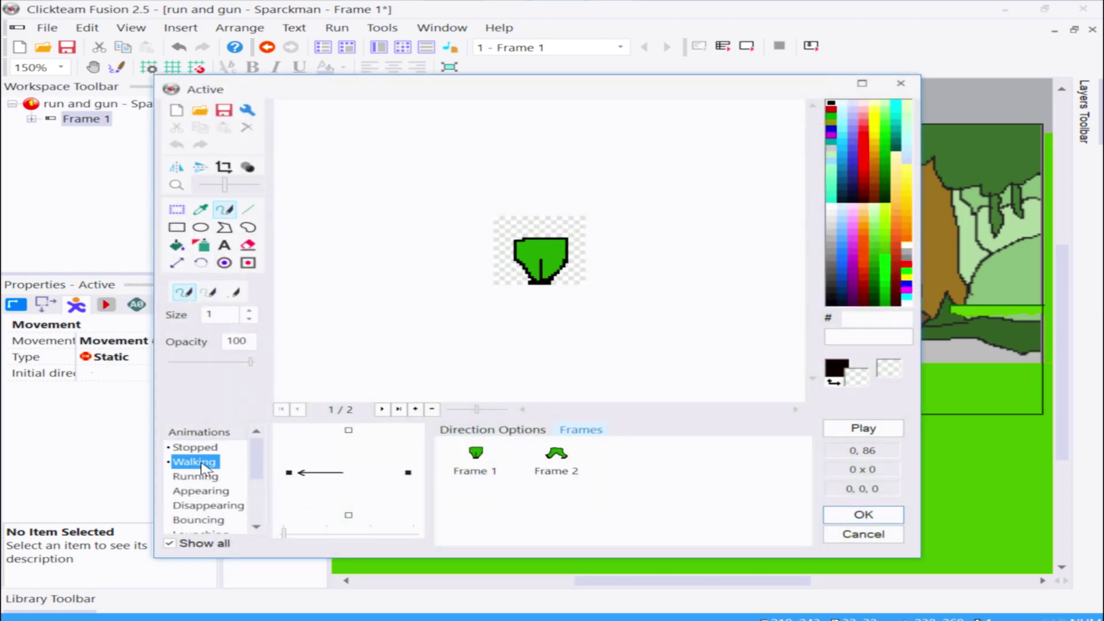
pyautogui.click(560, 457)
pyautogui.click(475, 457)
pyautogui.click(560, 460)
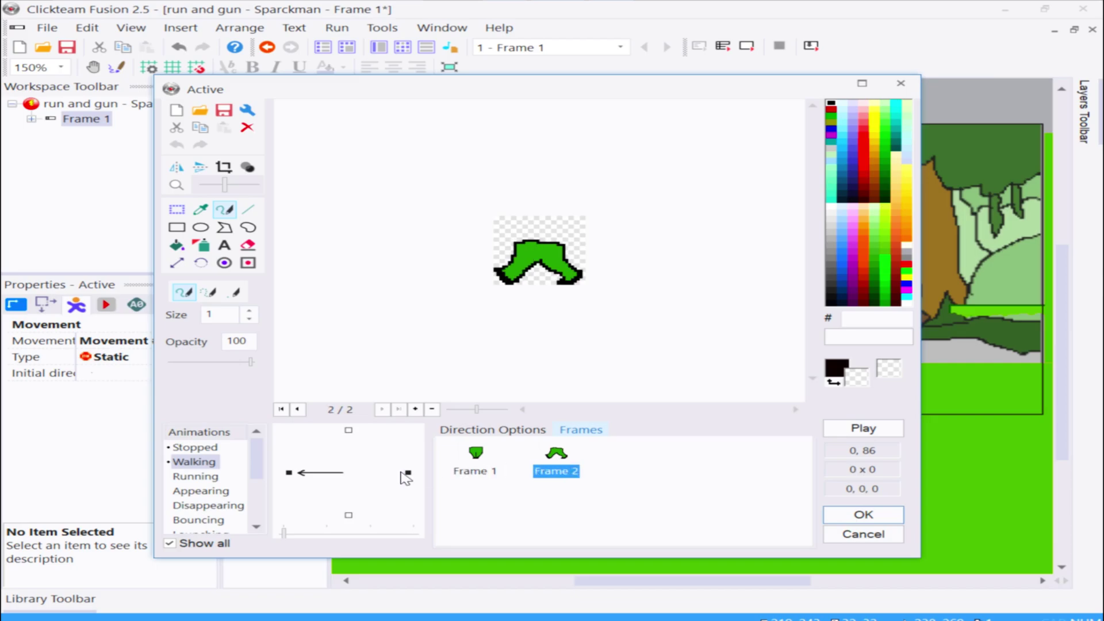
pyautogui.click(408, 472)
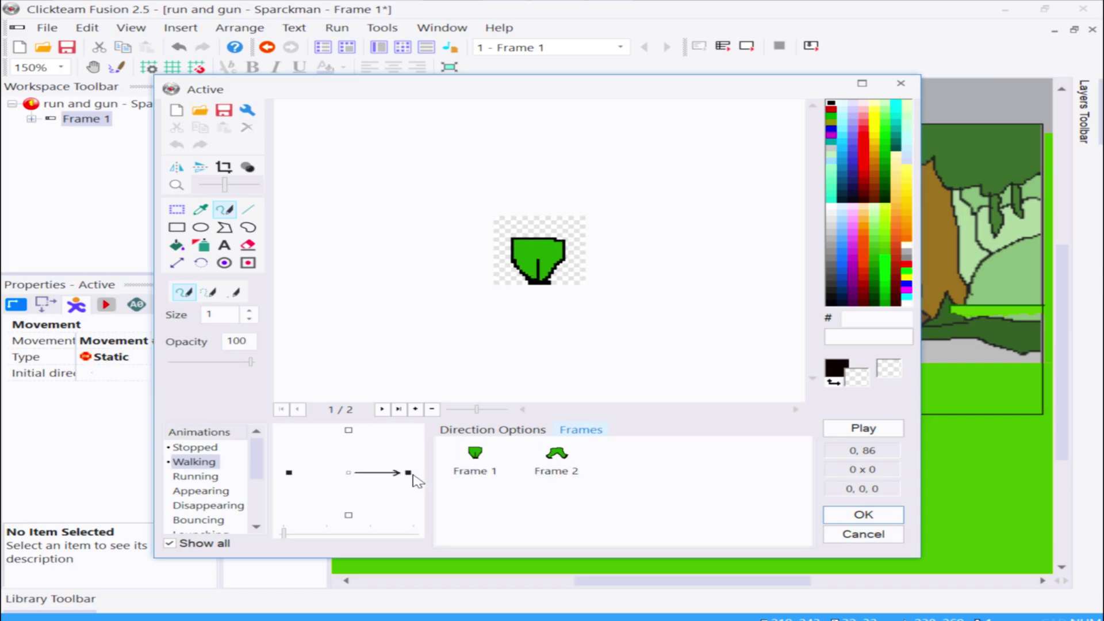
pyautogui.click(865, 534)
pyautogui.click(696, 402)
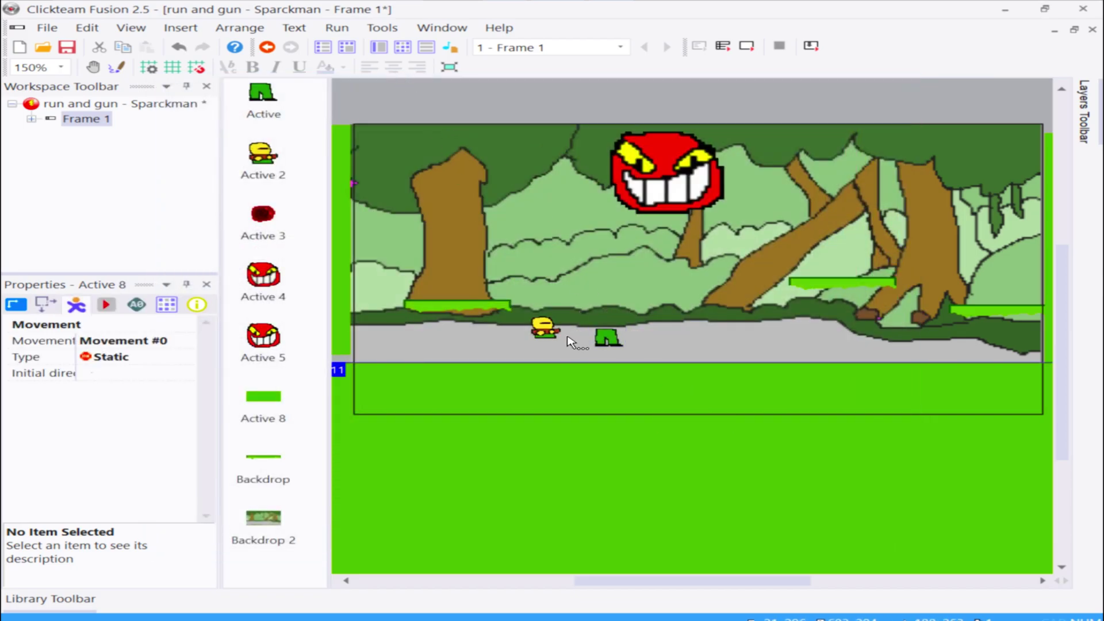
# - Set the movement type of the legs object Active to Platform
pyautogui.click(608, 338)
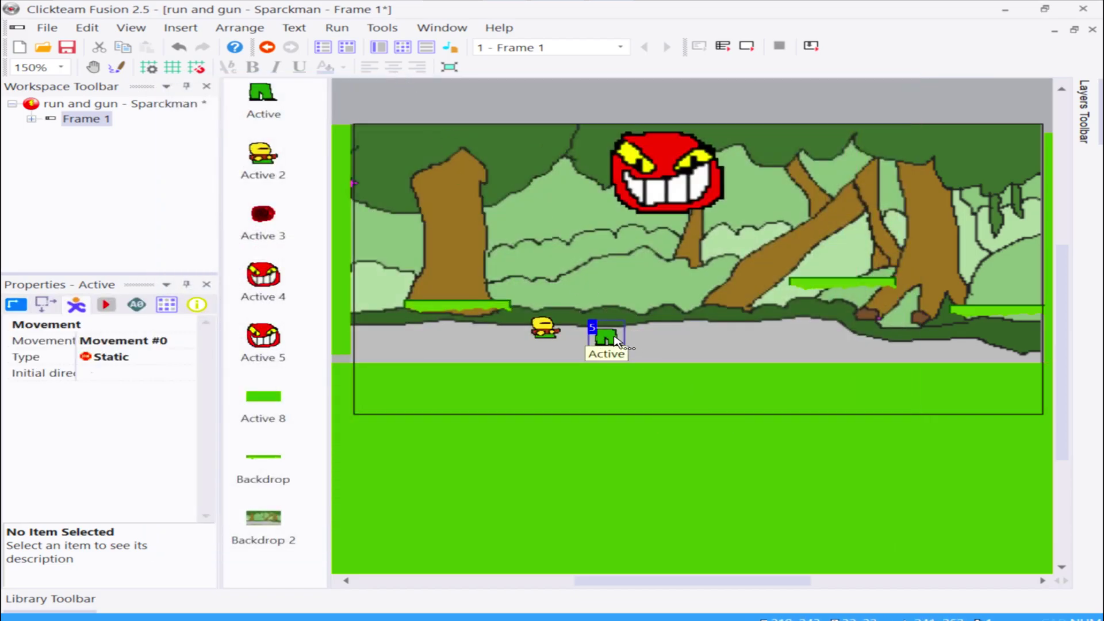
pyautogui.click(144, 358)
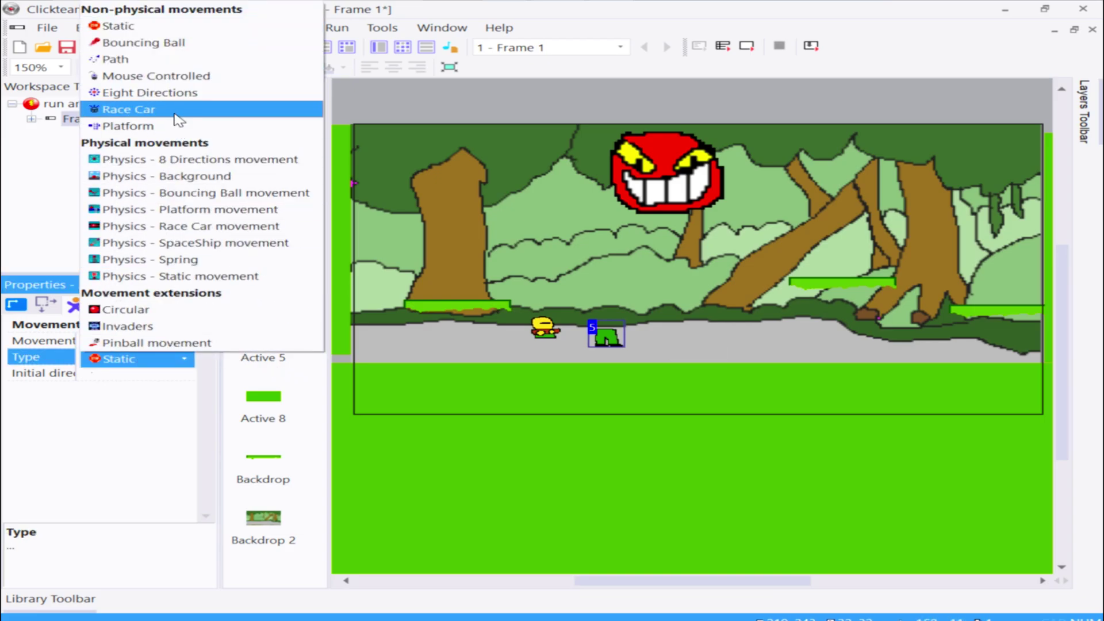
pyautogui.click(176, 128)
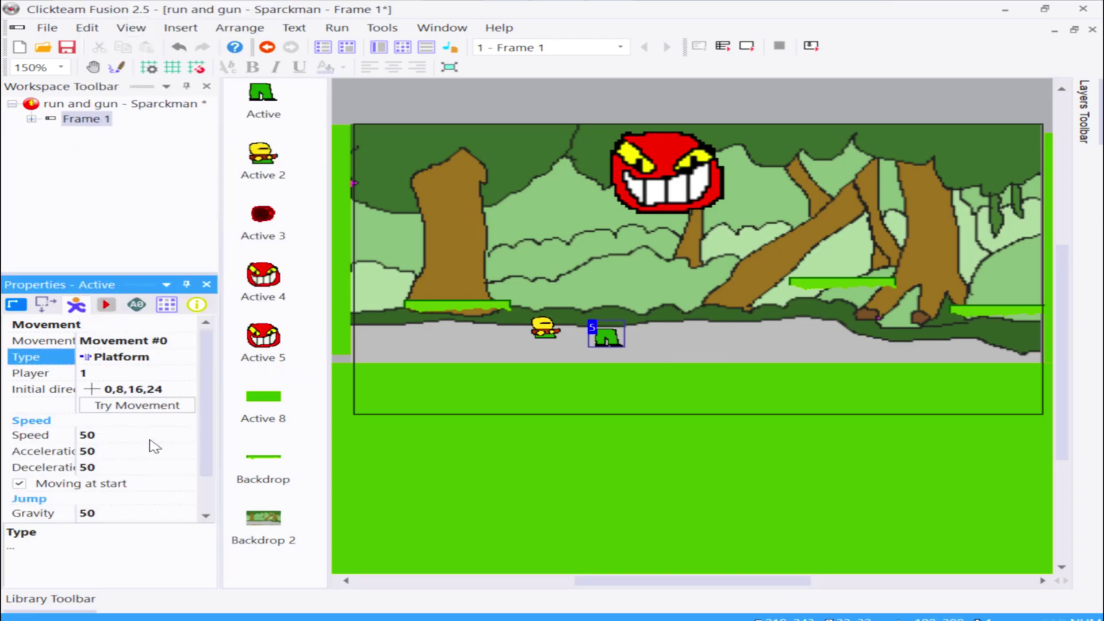
# - Set the legs object's initial direction to right only (0) and its platform movement speed to 22
pyautogui.click(133, 390)
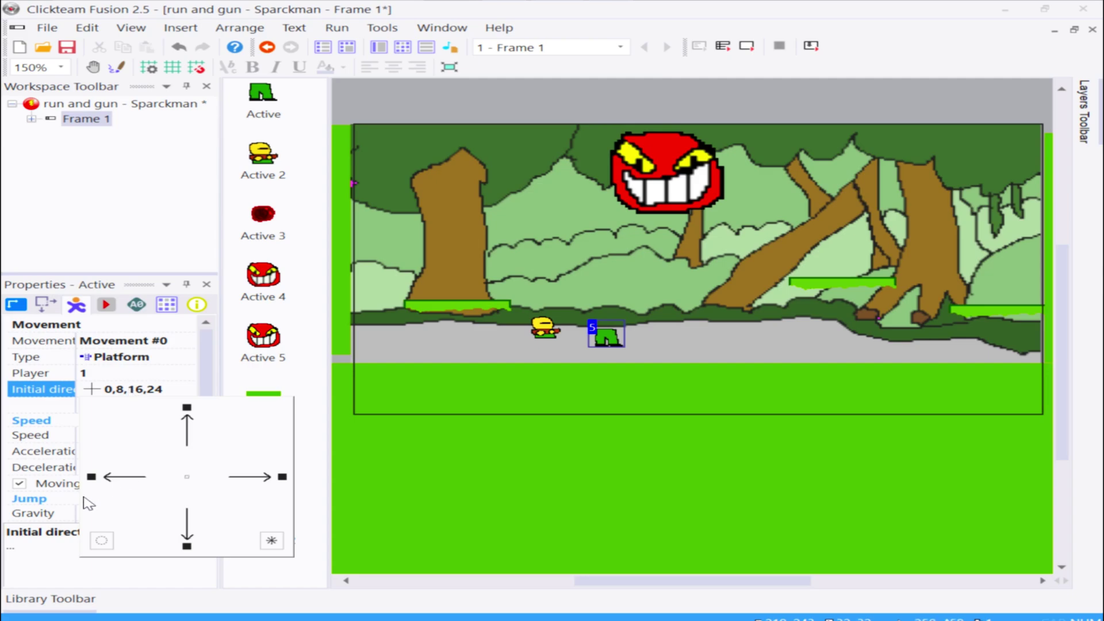
pyautogui.click(103, 540)
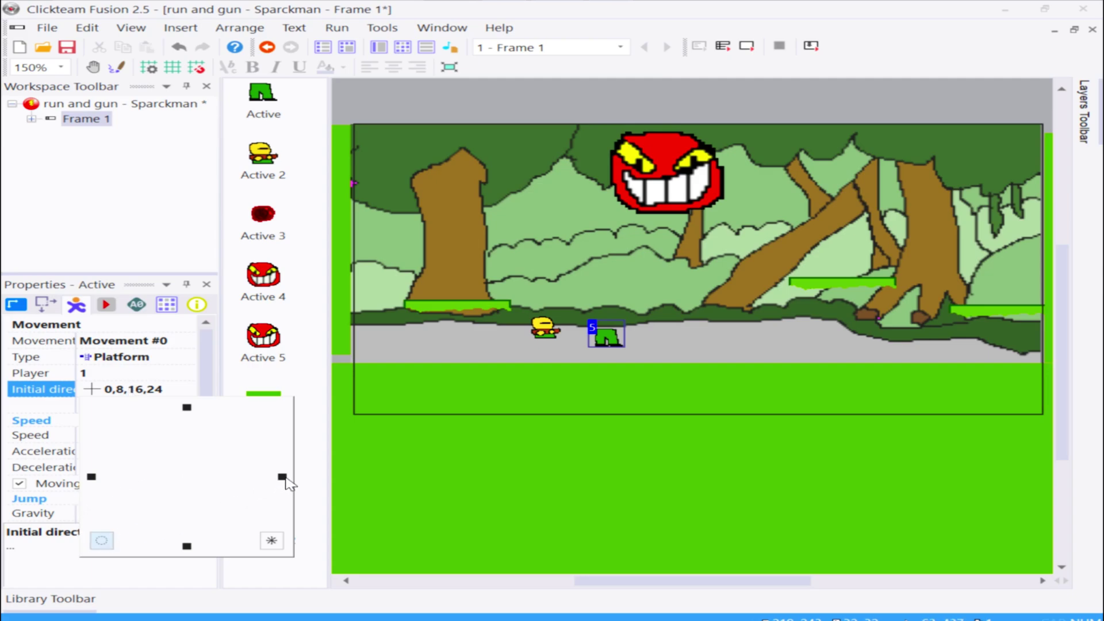
pyautogui.click(281, 477)
pyautogui.click(43, 412)
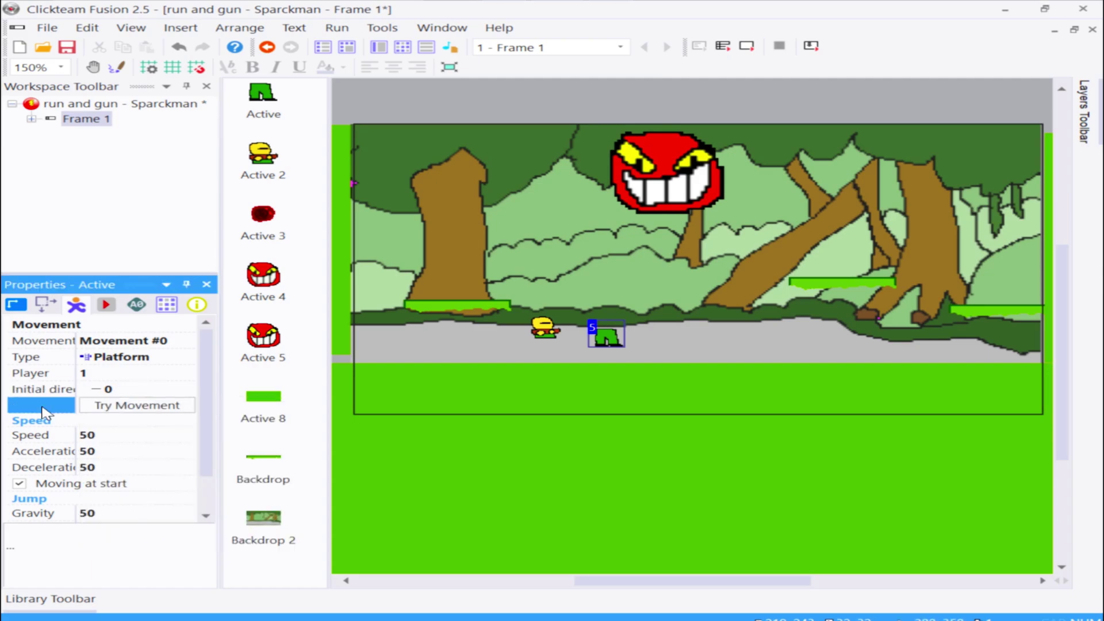
pyautogui.click(105, 435)
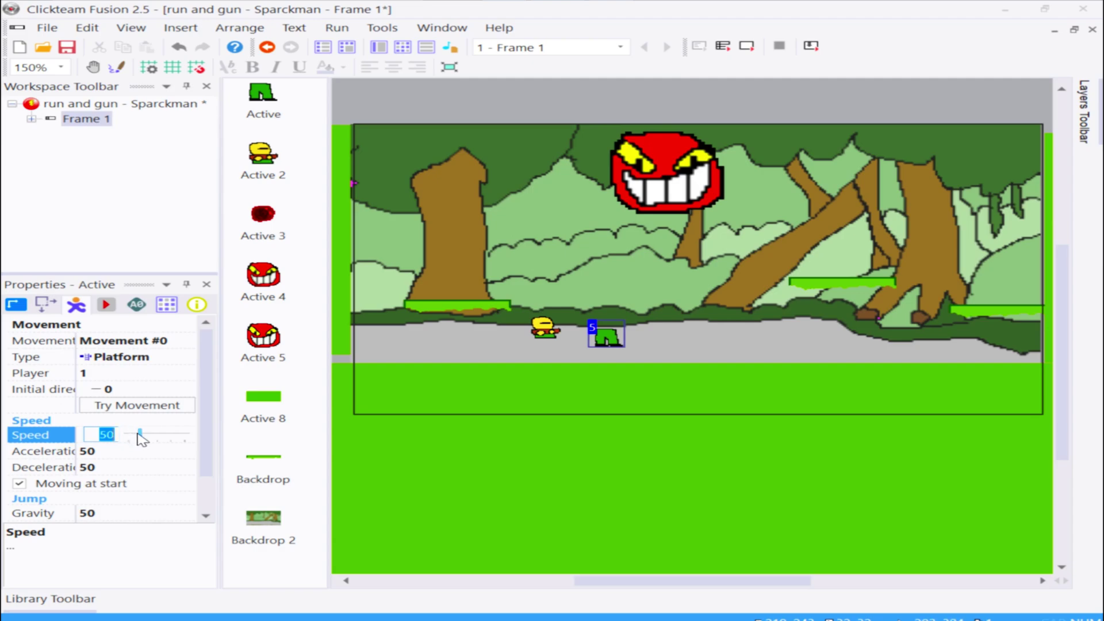
pyautogui.moveTo(138, 434); pyautogui.dragTo(134, 434)
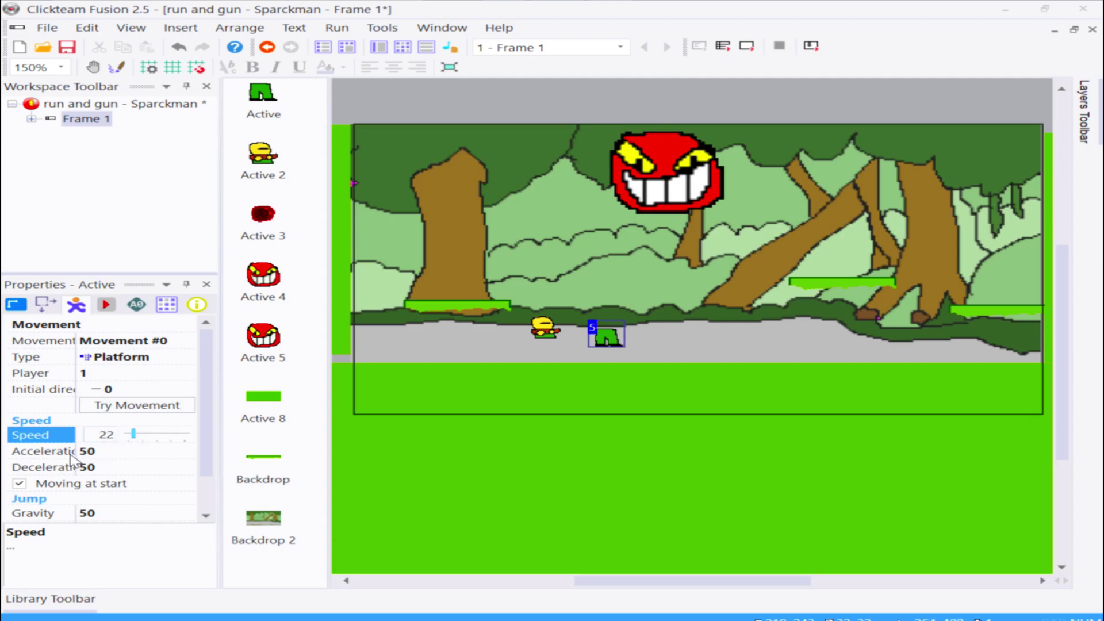
# - Set the legs' jump gravity to 30, strength to 70 and control to Button 2, and test-run the frame
pyautogui.moveTo(206, 402); pyautogui.dragTo(205, 430)
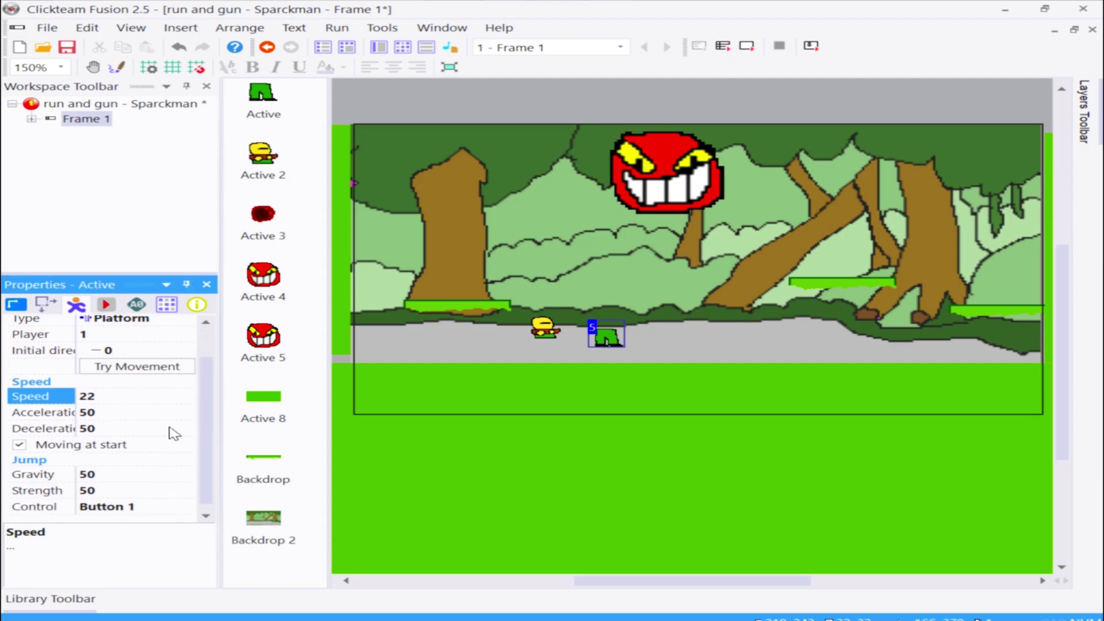
pyautogui.click(106, 474)
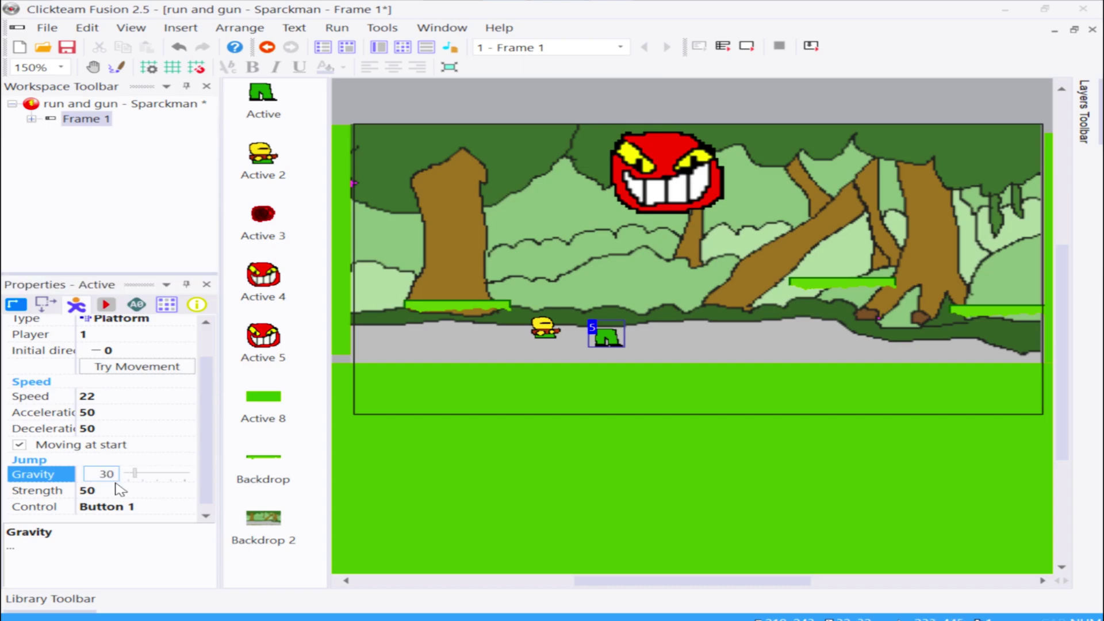
pyautogui.click(109, 489)
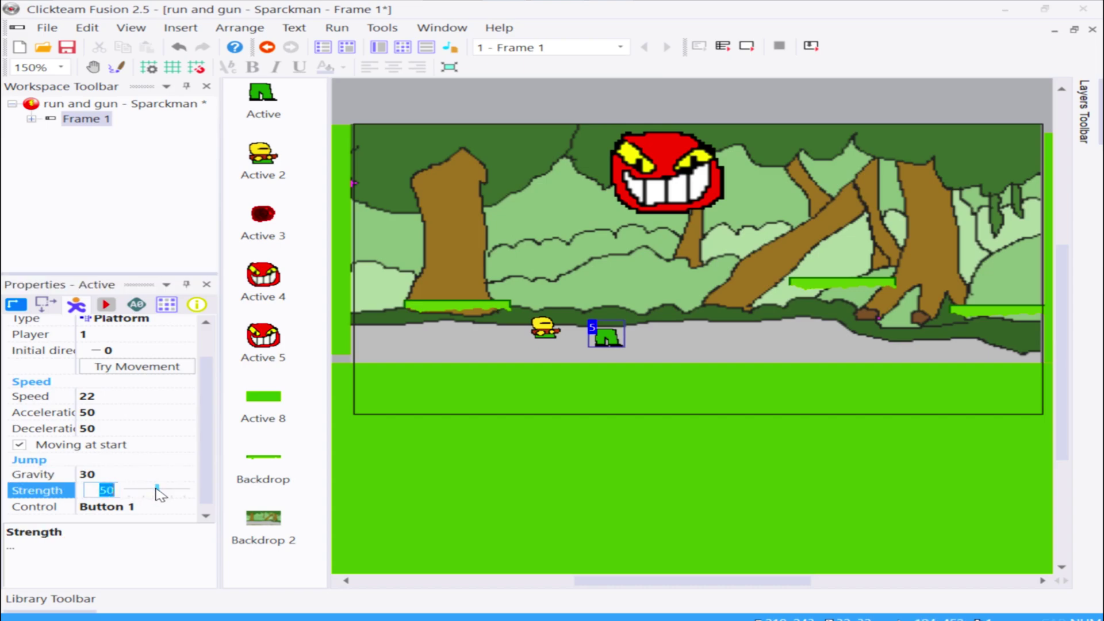
pyautogui.moveTo(158, 489); pyautogui.dragTo(163, 489)
pyautogui.click(151, 507)
pyautogui.click(148, 576)
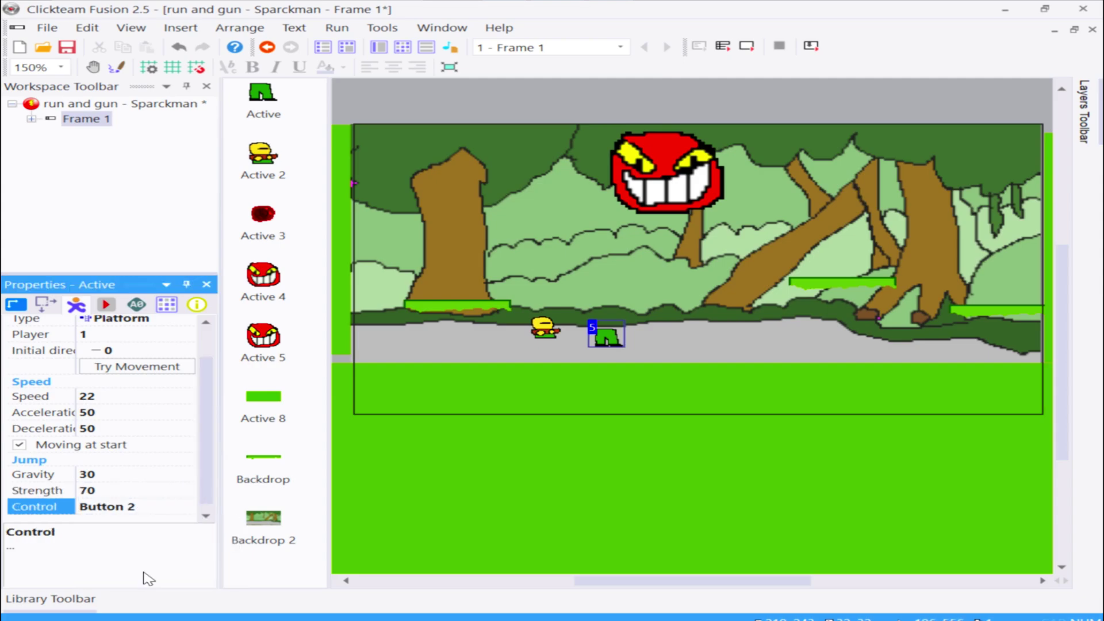
pyautogui.click(750, 48)
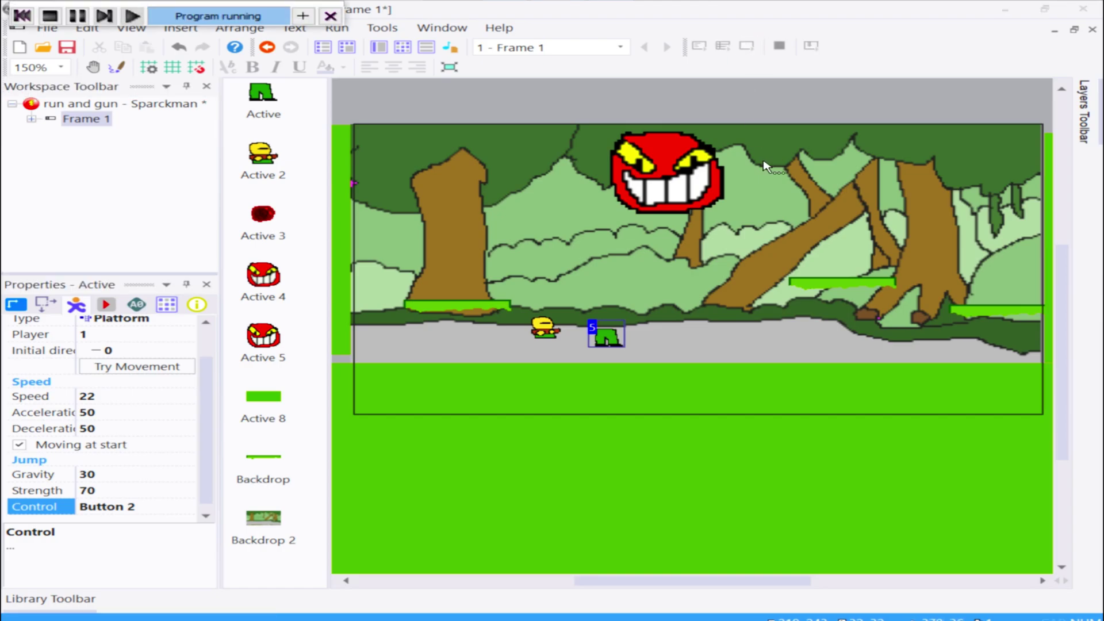
pyautogui.click(886, 166)
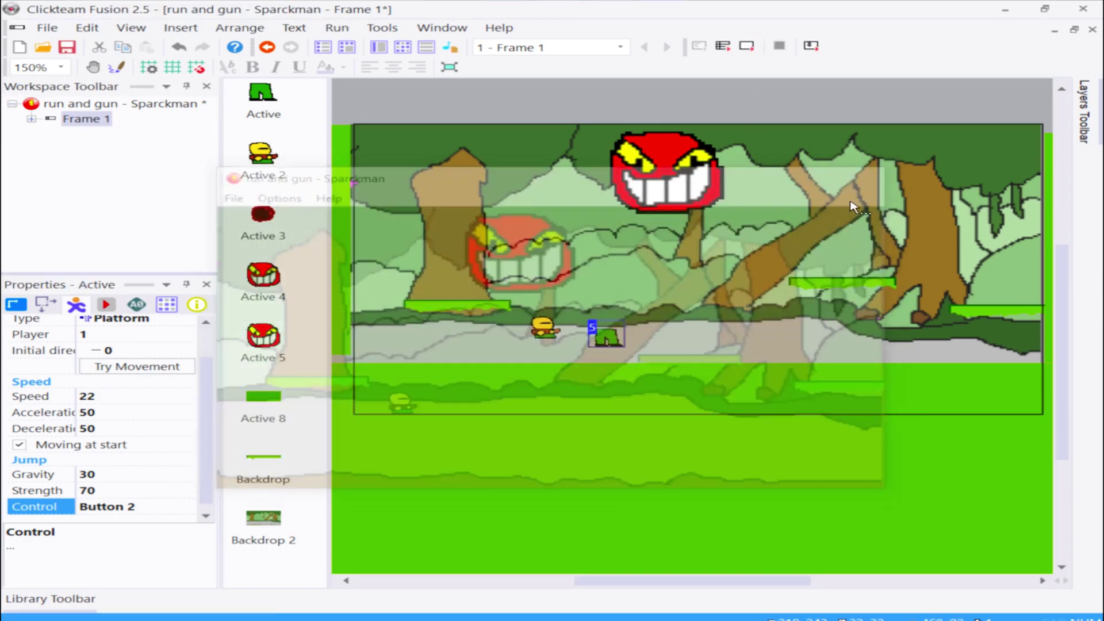
# - Check the image of the ground object Active 8 and make it visible at start
pyautogui.click(633, 432)
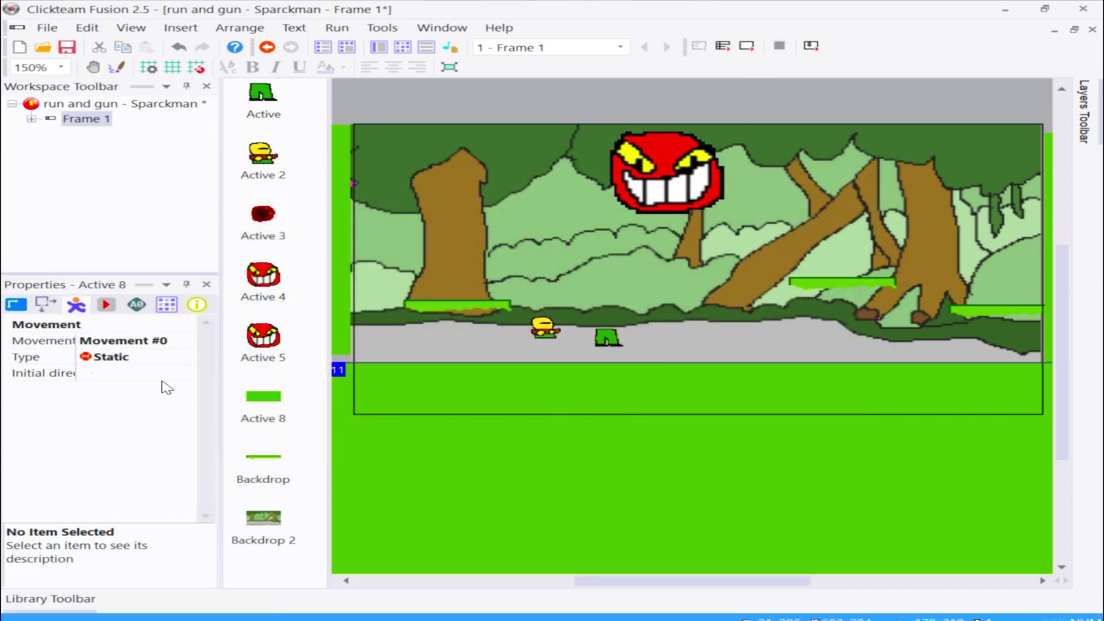
pyautogui.doubleClick(563, 404)
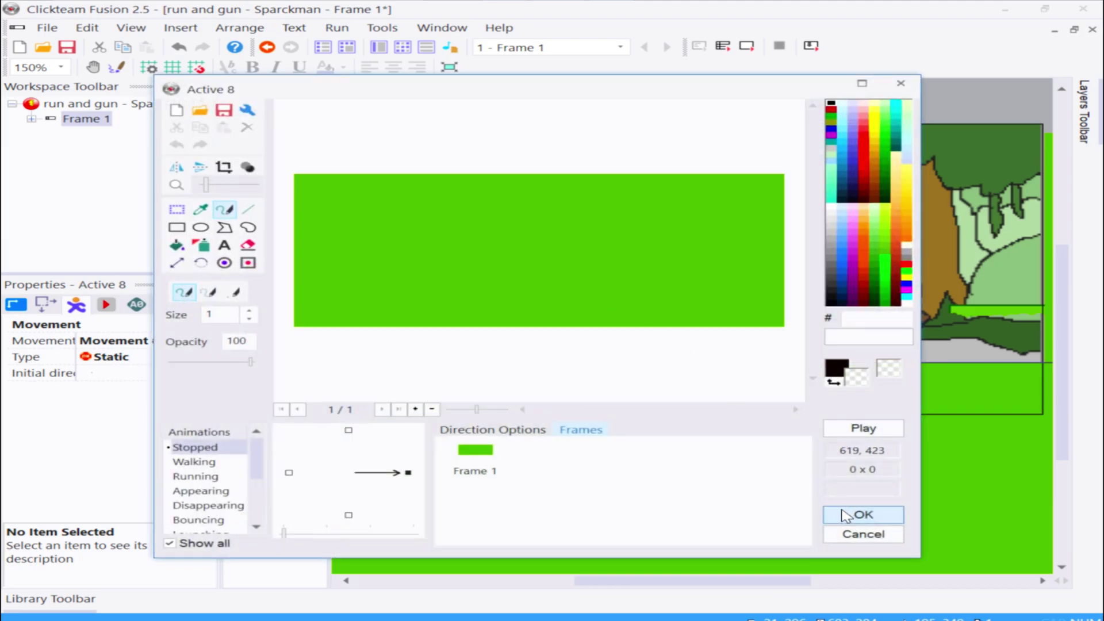
pyautogui.click(881, 536)
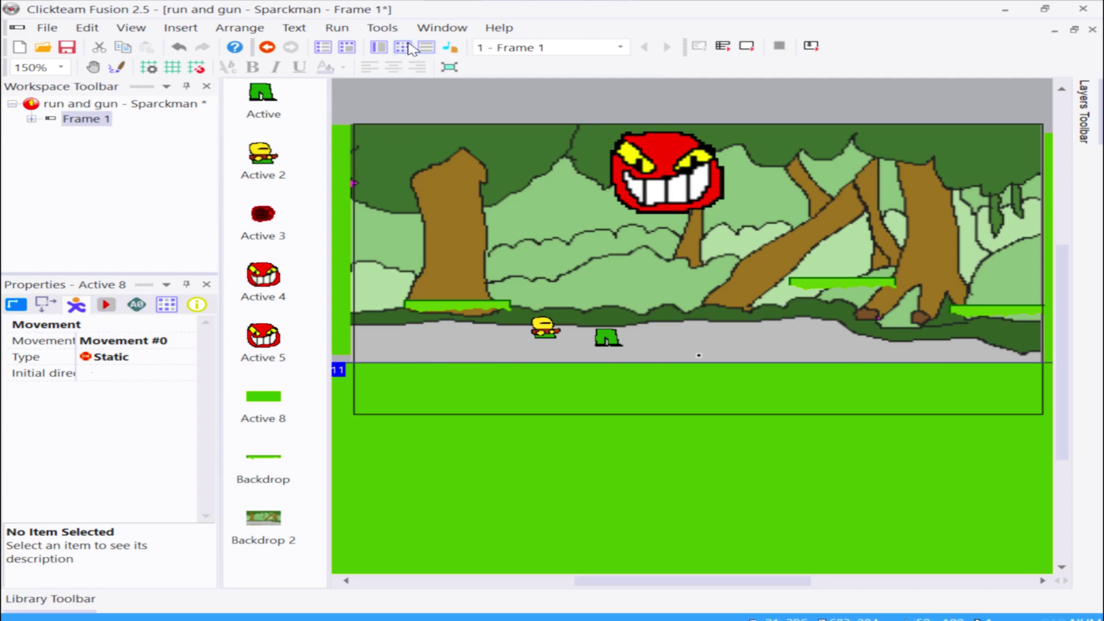
pyautogui.click(20, 307)
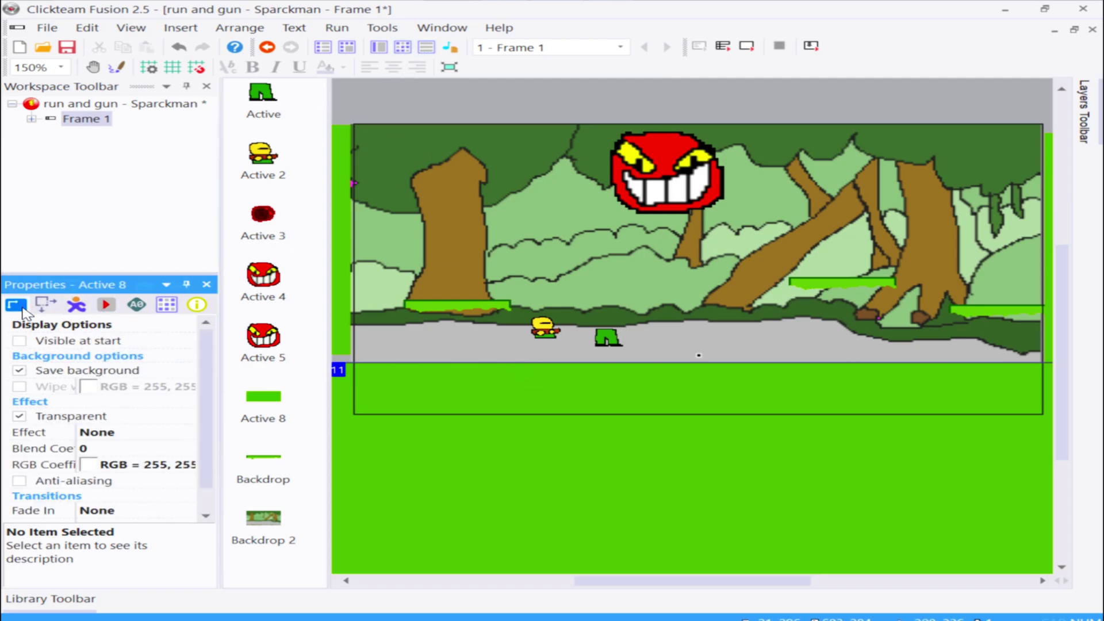
pyautogui.click(45, 343)
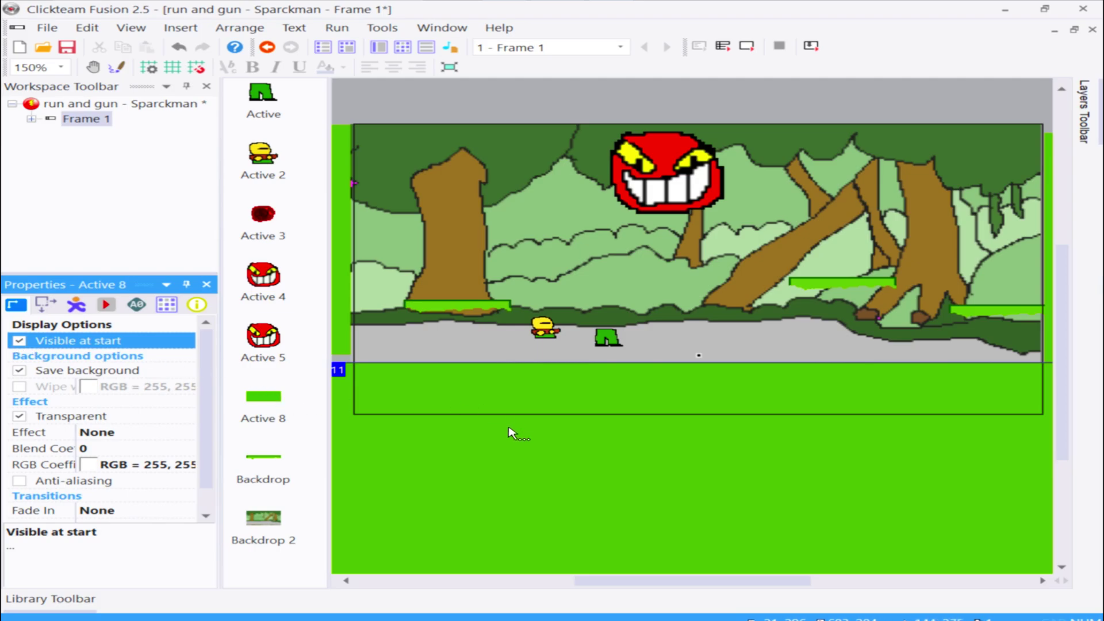
# - Add an event condition for a collision between the legs object Active and the ground object Active 8
pyautogui.click(409, 48)
pyautogui.doubleClick(424, 140)
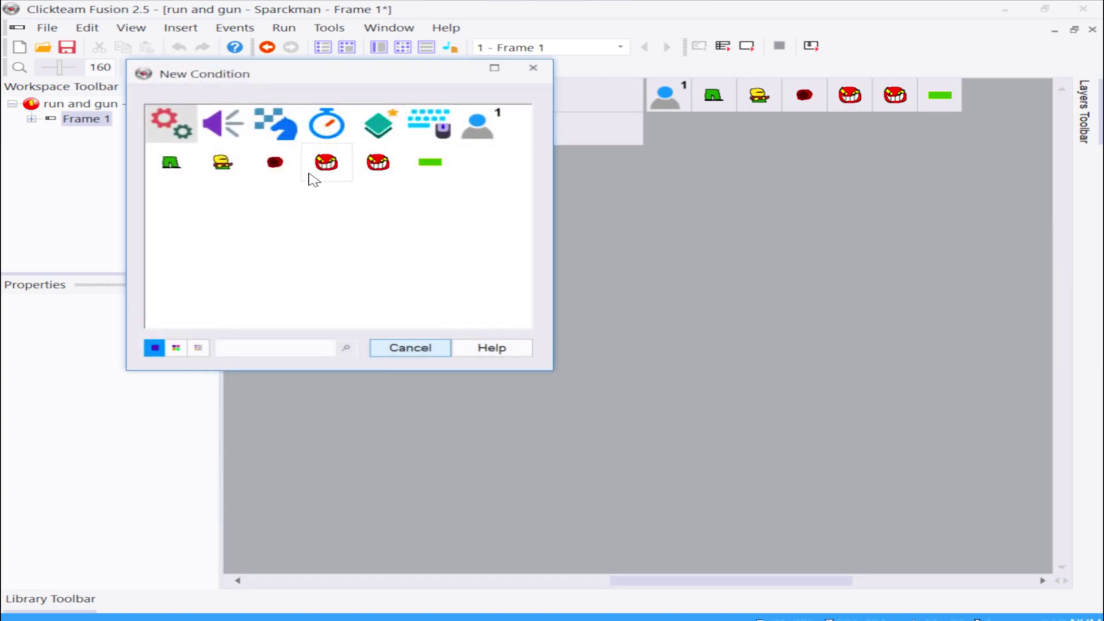
pyautogui.click(171, 162)
pyautogui.moveTo(192, 172)
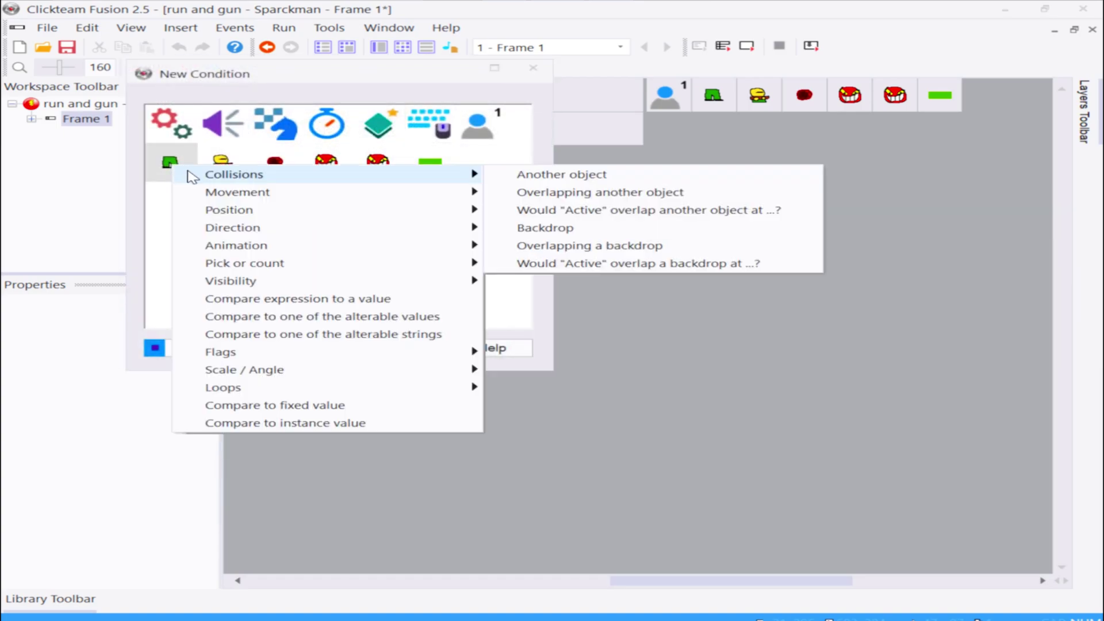
pyautogui.click(581, 177)
pyautogui.doubleClick(430, 119)
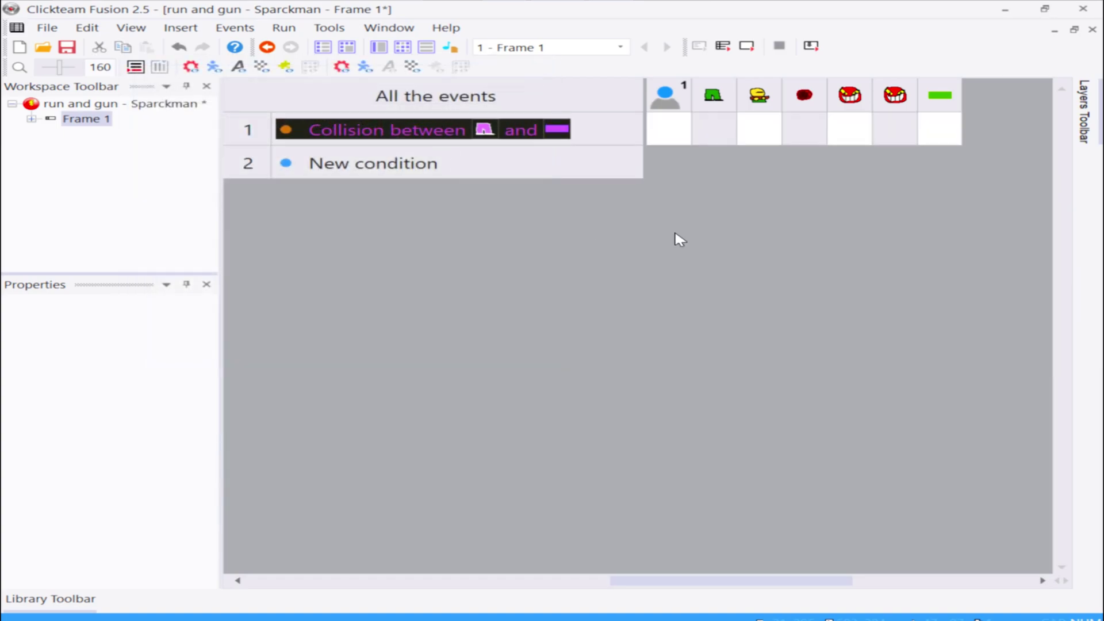
# - Add a Stop movement action for the legs object to the ground collision event
pyautogui.click(714, 129)
pyautogui.moveTo(739, 136)
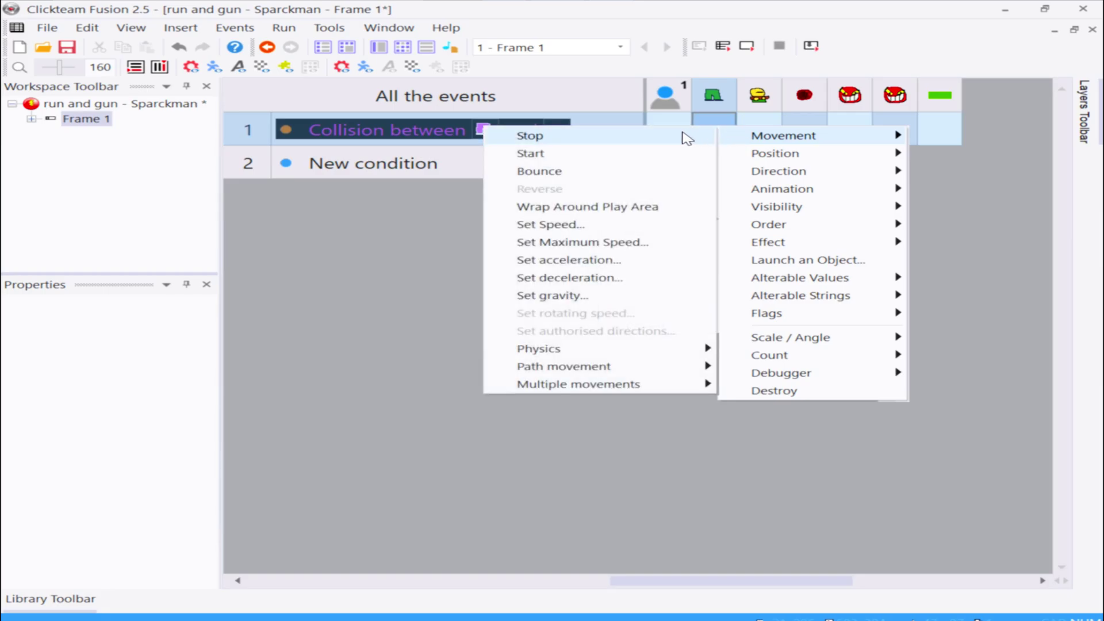
pyautogui.click(656, 136)
# - Test-run the frame, walking the legs in both directions and jumping on the ground, and close the game window
pyautogui.click(746, 46)
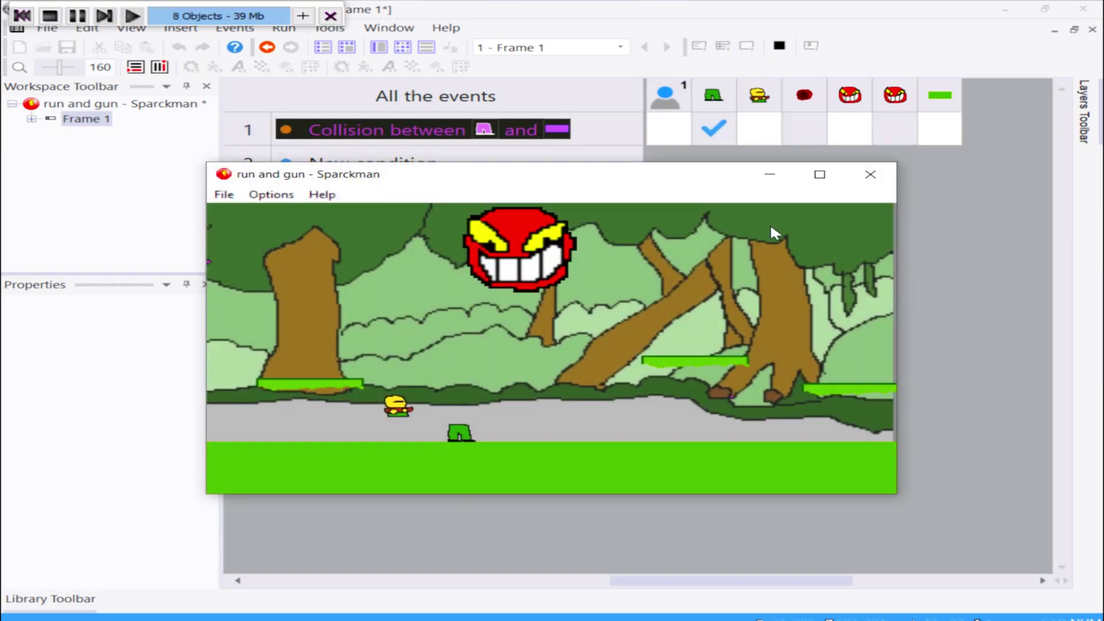
pyautogui.press('Right')
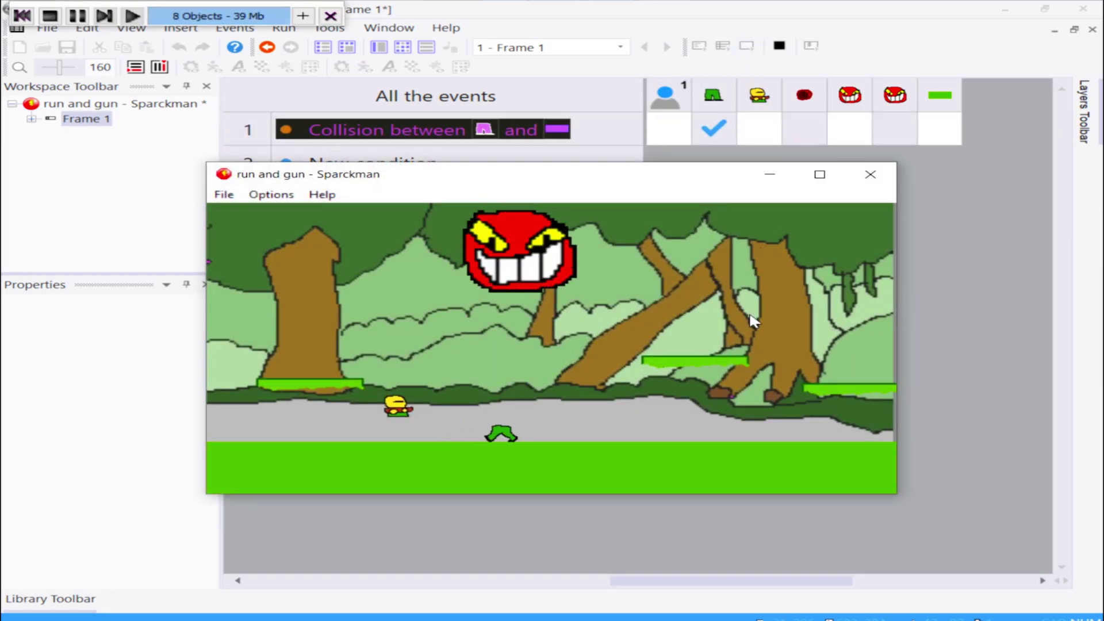
pyautogui.press('Left')
pyautogui.press('Right')
pyautogui.press('Left')
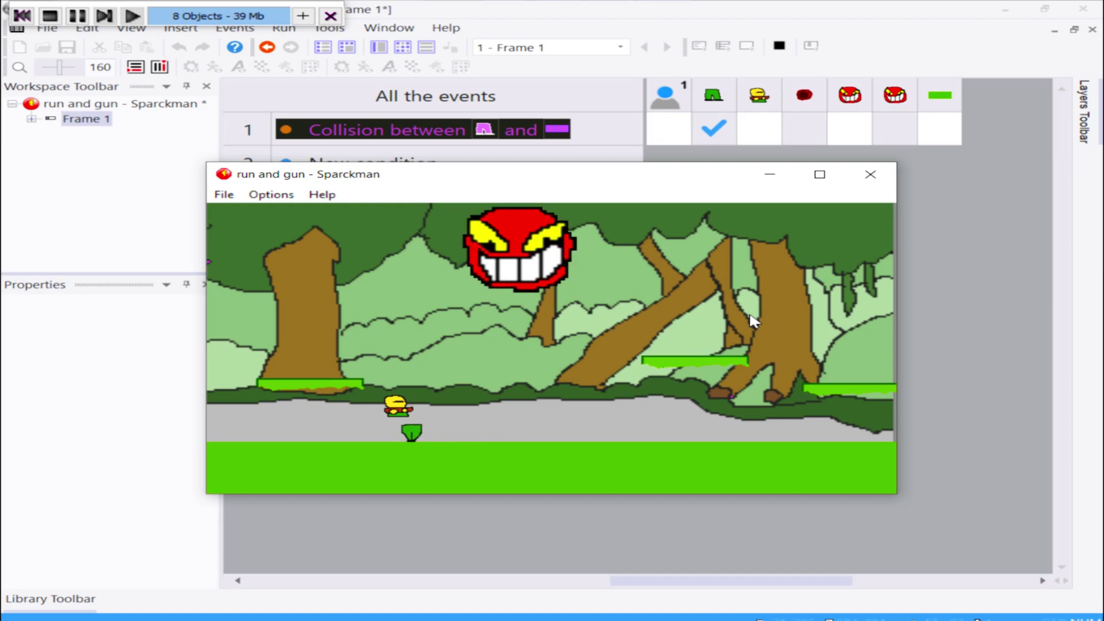
pyautogui.press('Right')
pyautogui.press('Up')
pyautogui.press('Right')
pyautogui.press('Left')
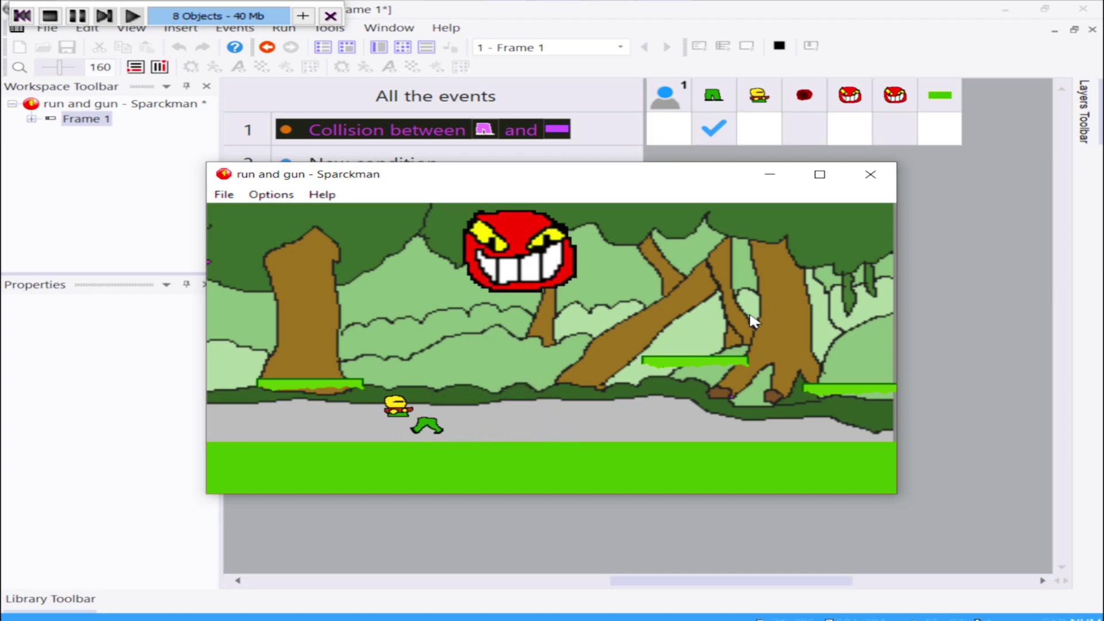
pyautogui.press('Right')
pyautogui.press('Up')
pyautogui.press('Right')
pyautogui.press('Left')
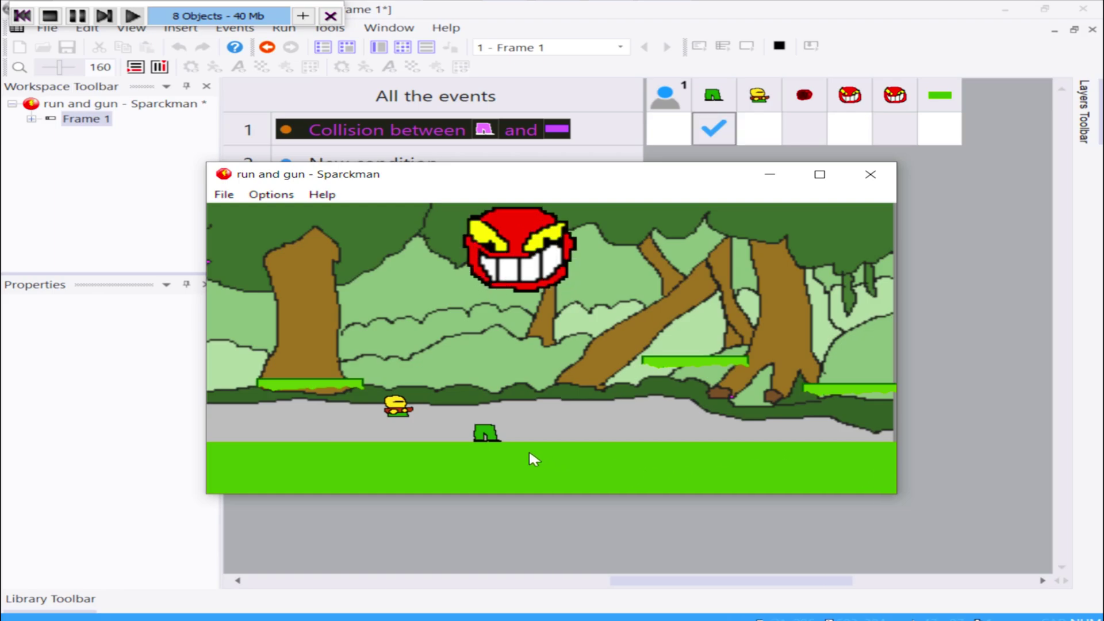
pyautogui.click(869, 174)
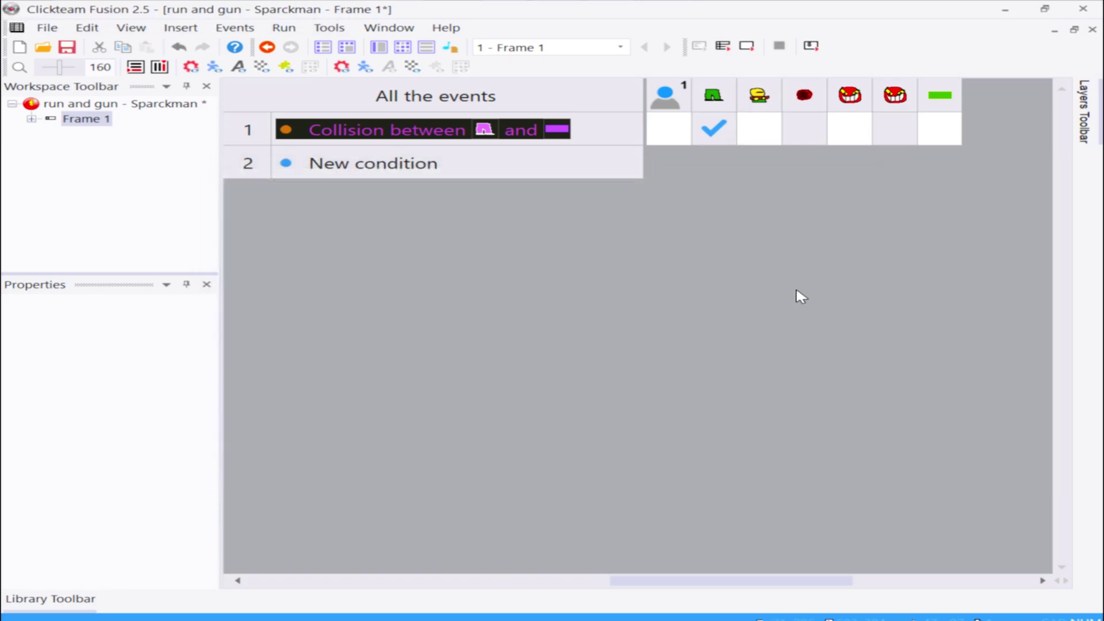
# - Turn off Visible at start for the ground object Active 8 in the frame and test-run the result
pyautogui.click(378, 48)
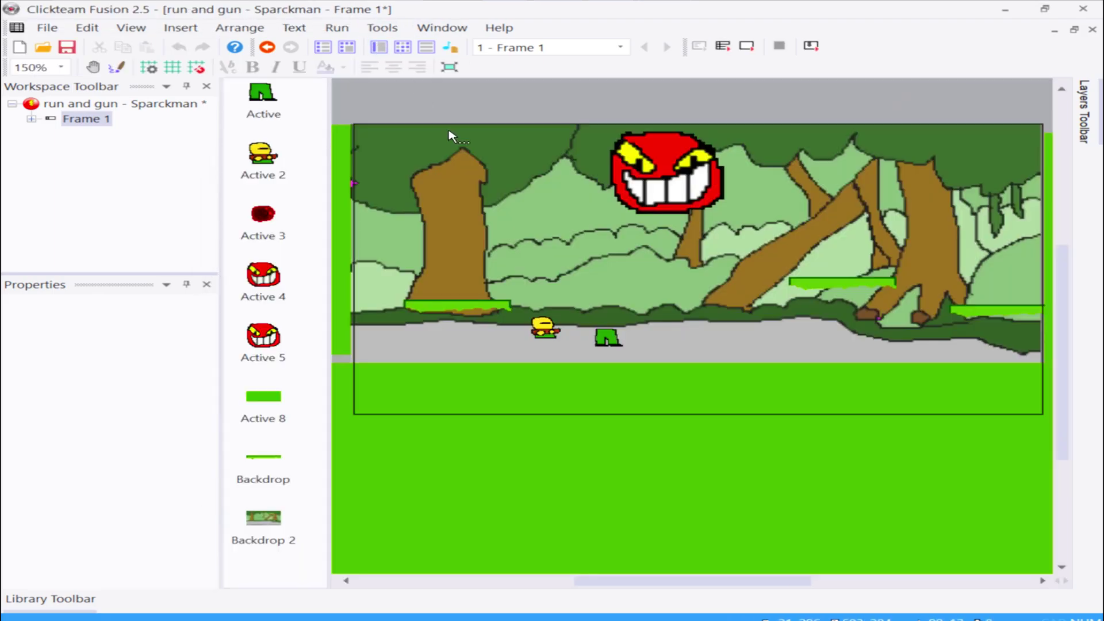
pyautogui.click(605, 370)
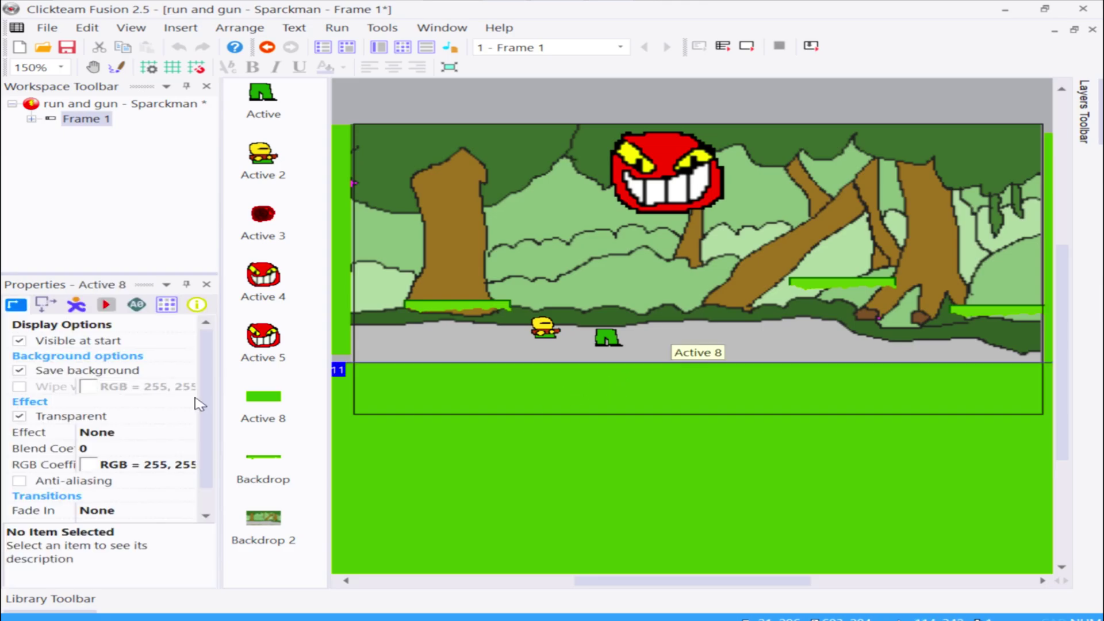
pyautogui.click(20, 341)
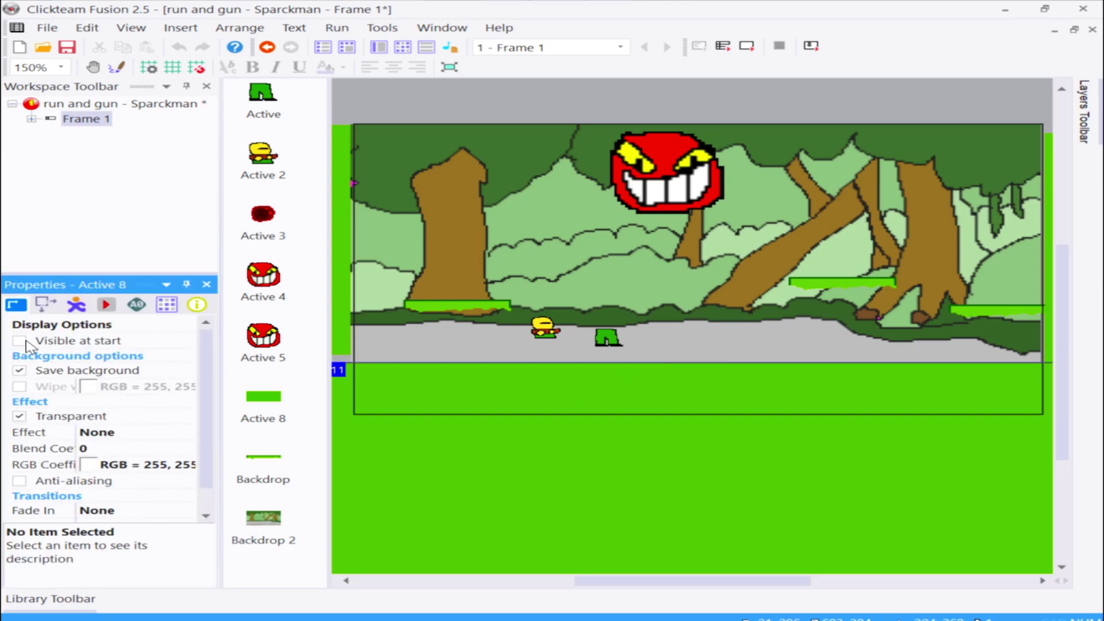
pyautogui.click(746, 47)
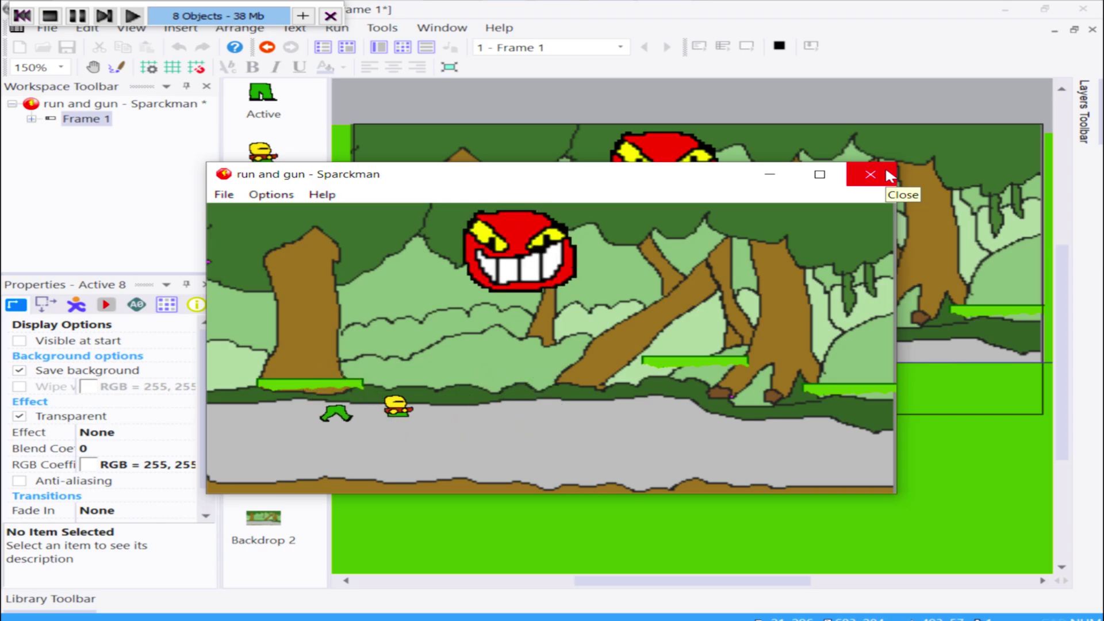
pyautogui.click(864, 190)
# - Examine the forest image of Backdrop 2 in the picture editor and leave it without changes
pyautogui.doubleClick(860, 219)
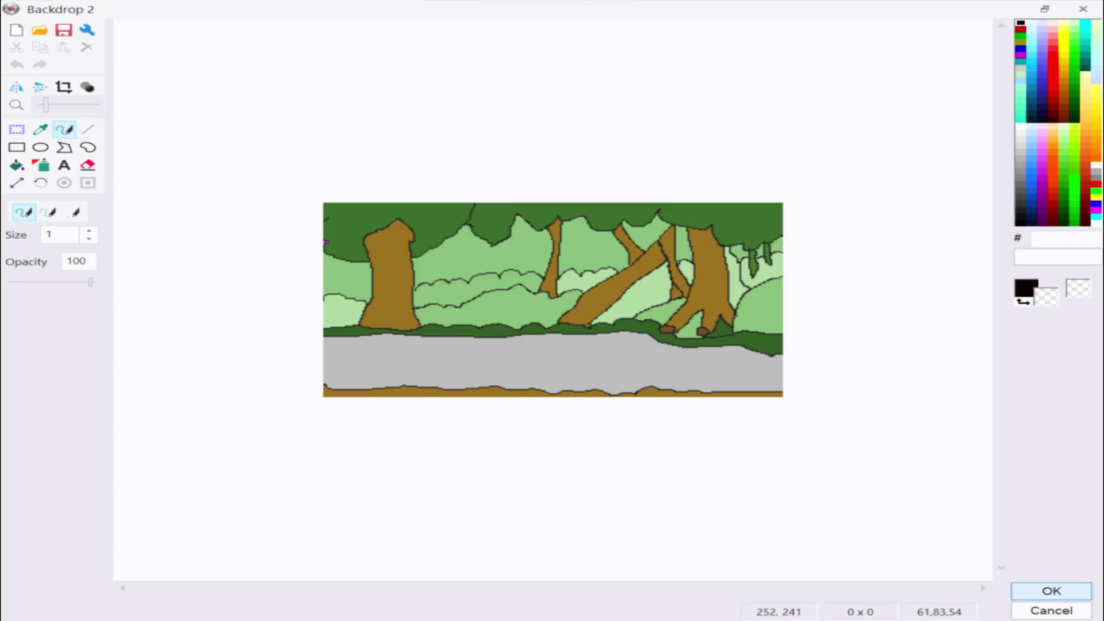
pyautogui.scroll(2, 689, 336)
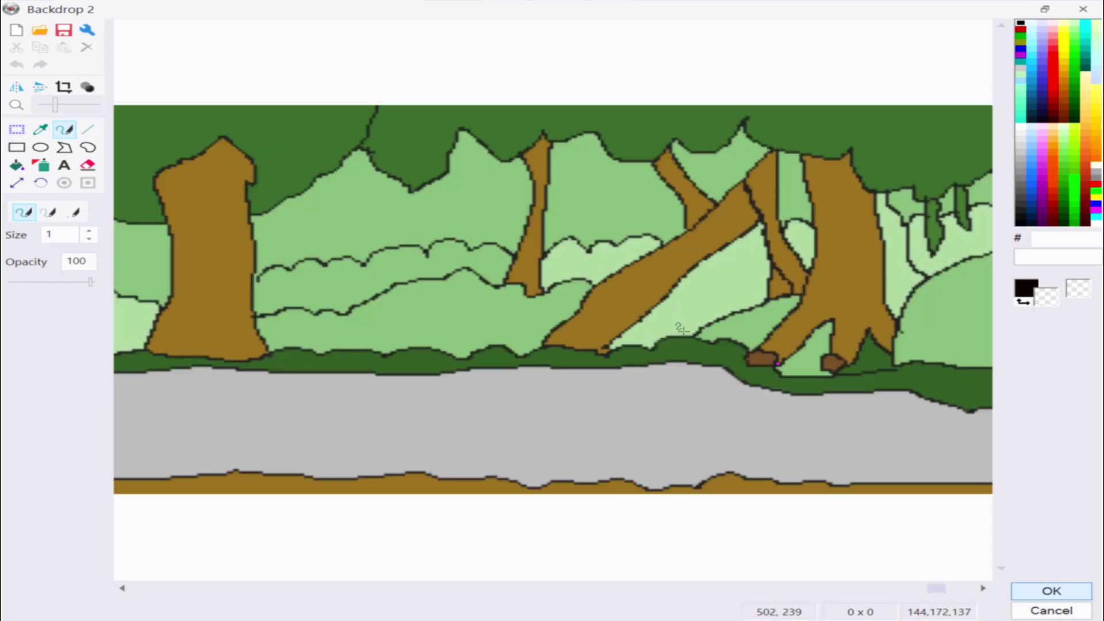
pyautogui.scroll(-2, 683, 332)
pyautogui.scroll(1, 683, 330)
pyautogui.click(1051, 611)
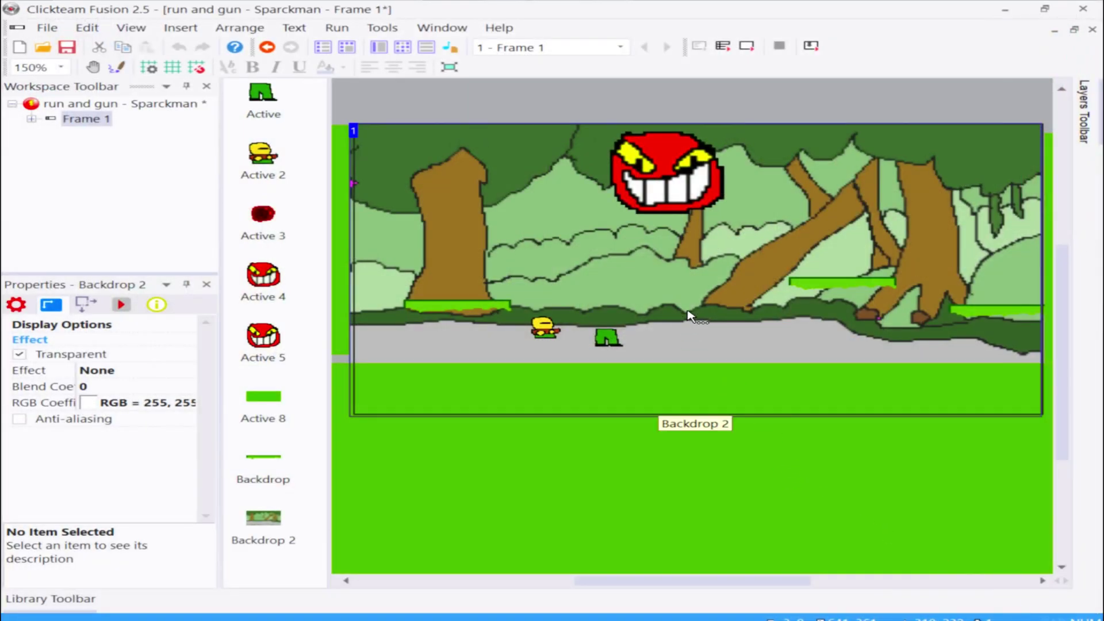
# - Add a new event with the Always condition to the frame's event list
pyautogui.click(552, 332)
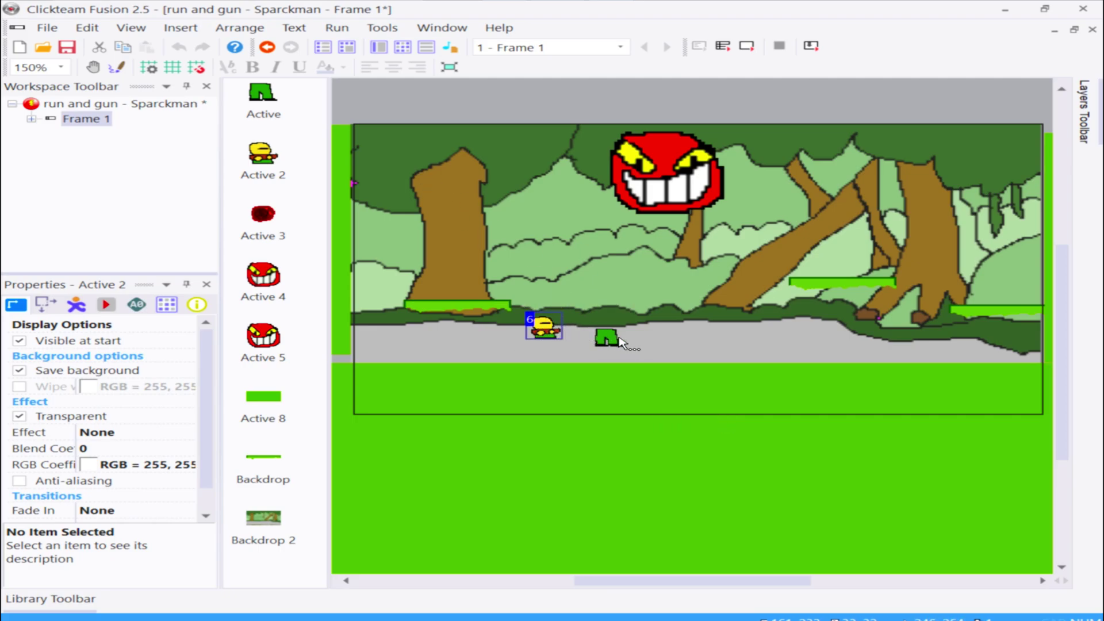
pyautogui.click(411, 49)
pyautogui.click(382, 164)
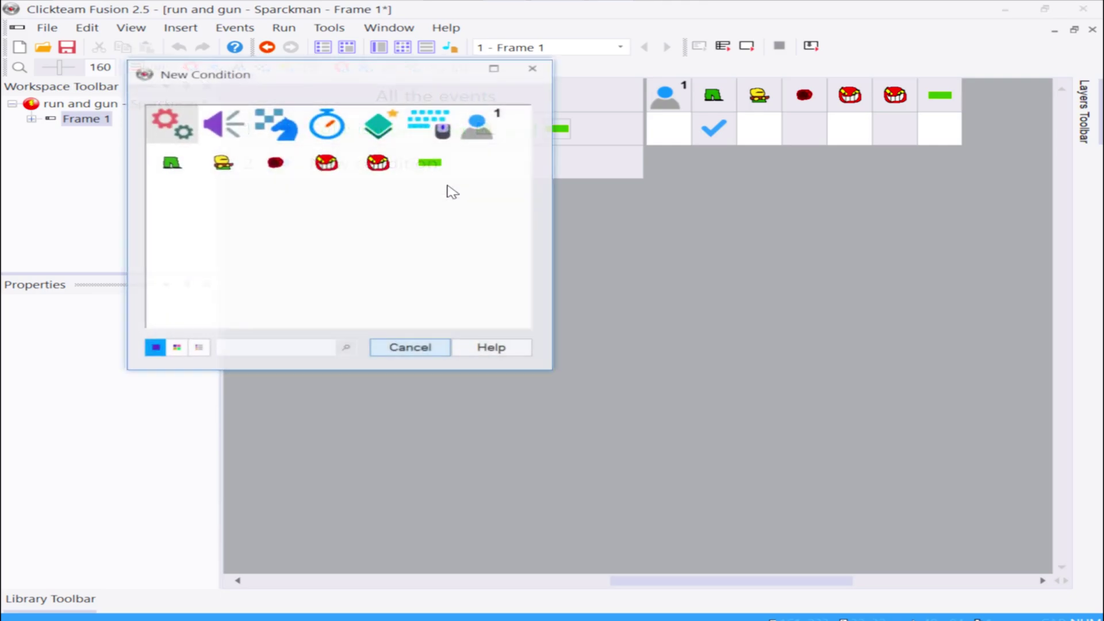
pyautogui.click(180, 130)
pyautogui.click(206, 137)
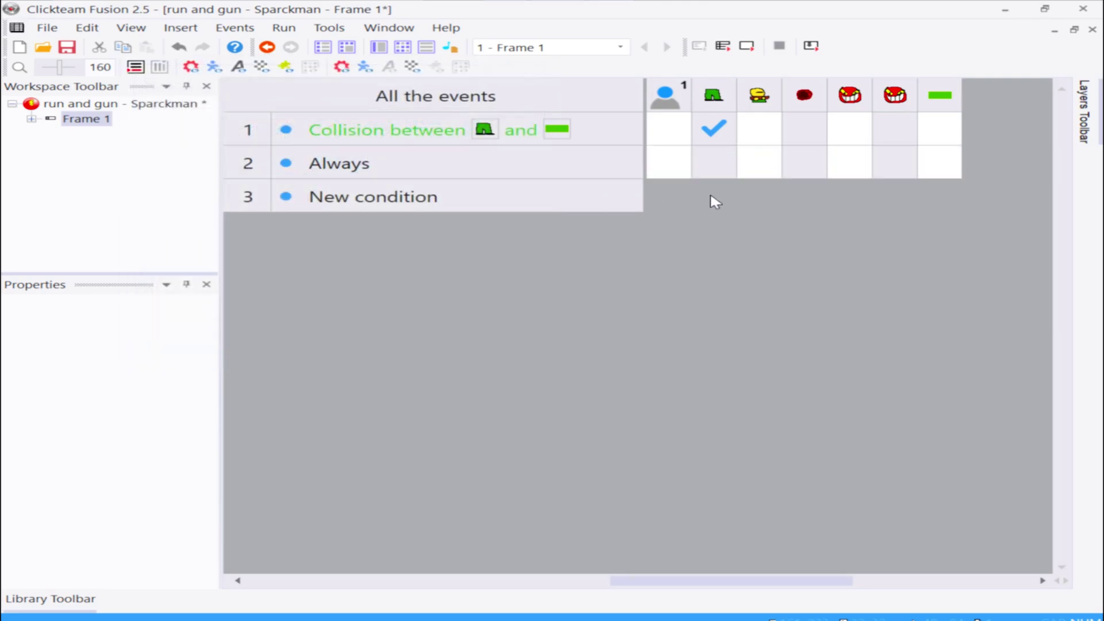
# - In the Always event, set the body Active 2's position to X 2, Y -6 relative to the legs object Active
pyautogui.rightClick(762, 171)
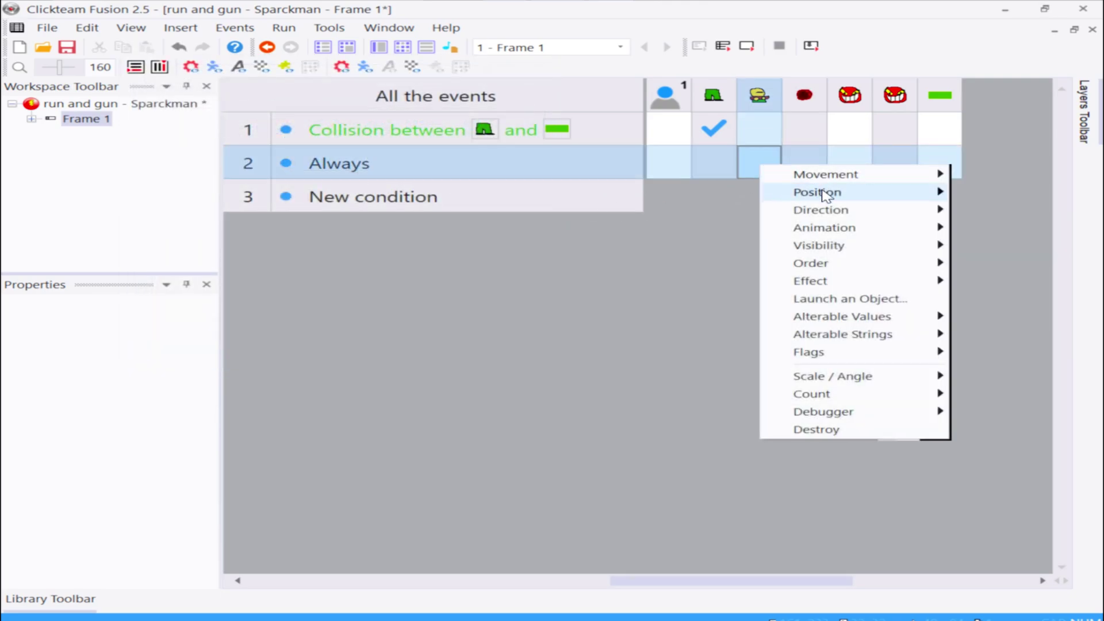
pyautogui.moveTo(825, 191)
pyautogui.click(632, 194)
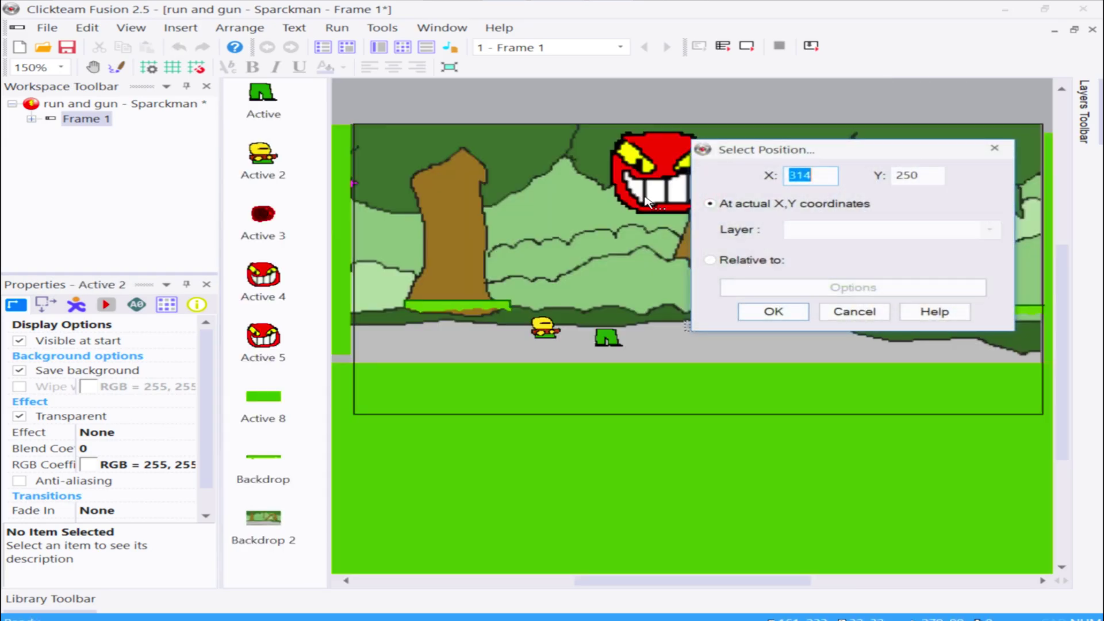
pyautogui.click(607, 339)
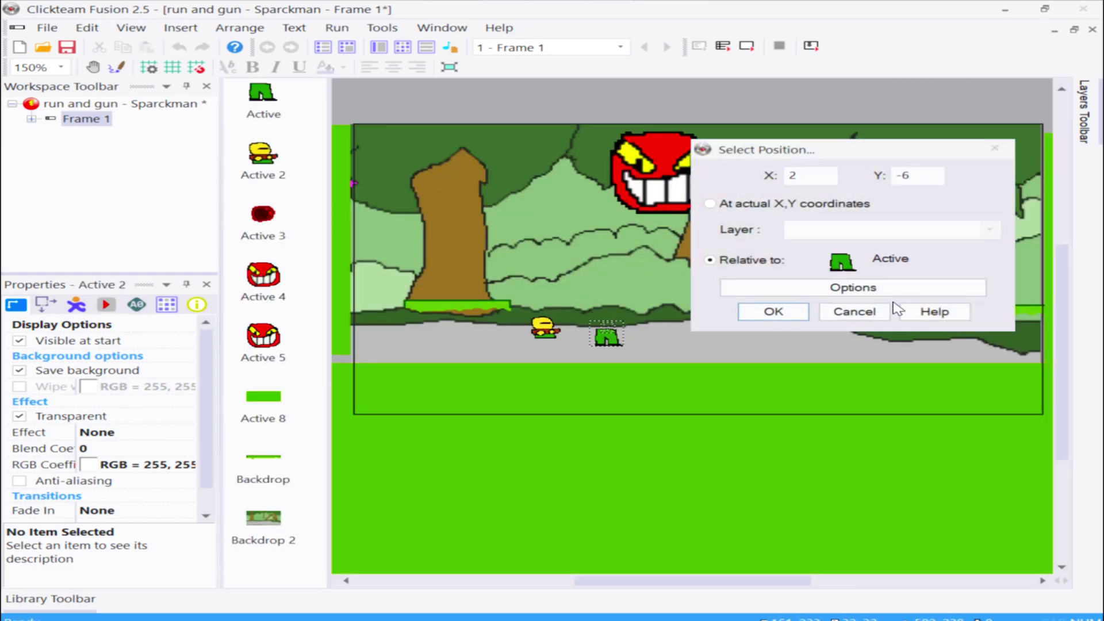
pyautogui.click(772, 311)
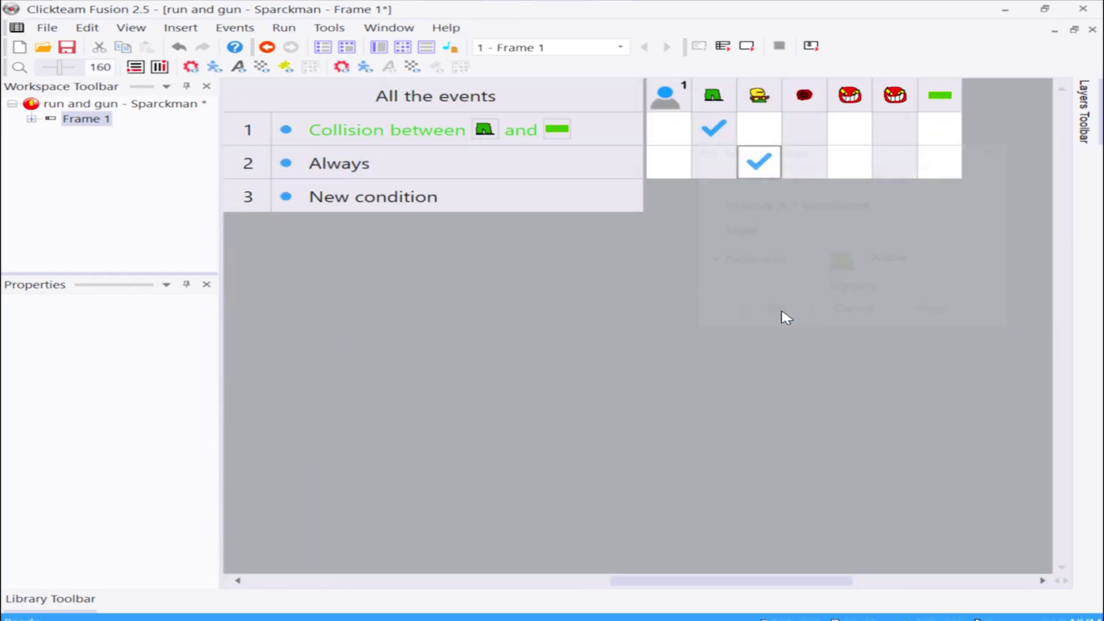
# - Test-run the frame, walking the player in both directions to check the body's placement, and close the game window
pyautogui.click(747, 47)
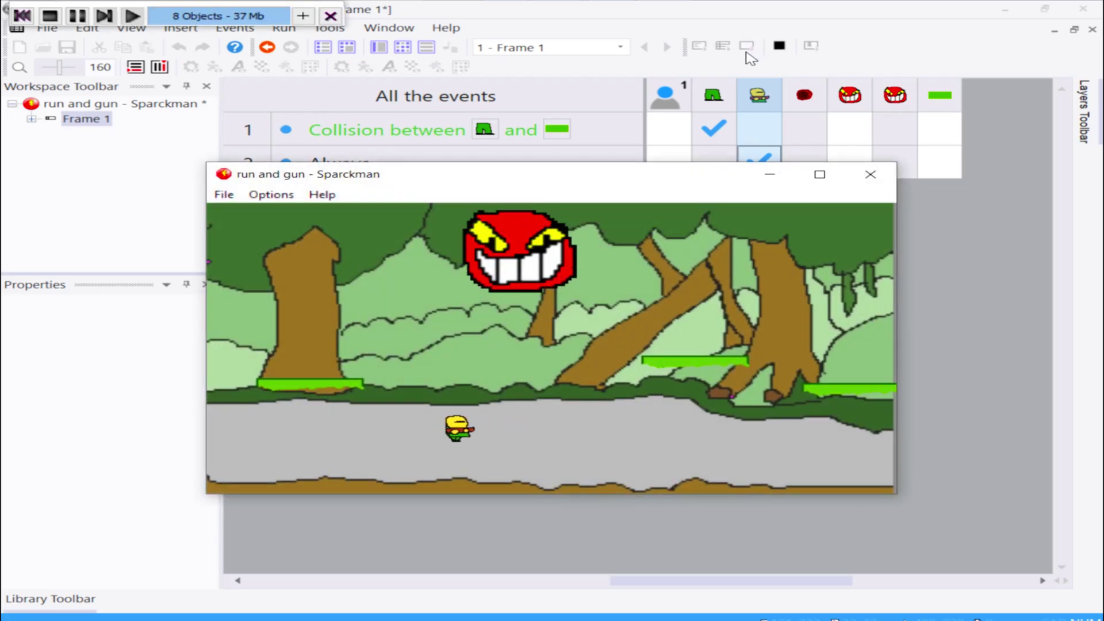
pyautogui.press('Right')
pyautogui.press('Left')
pyautogui.press('Right')
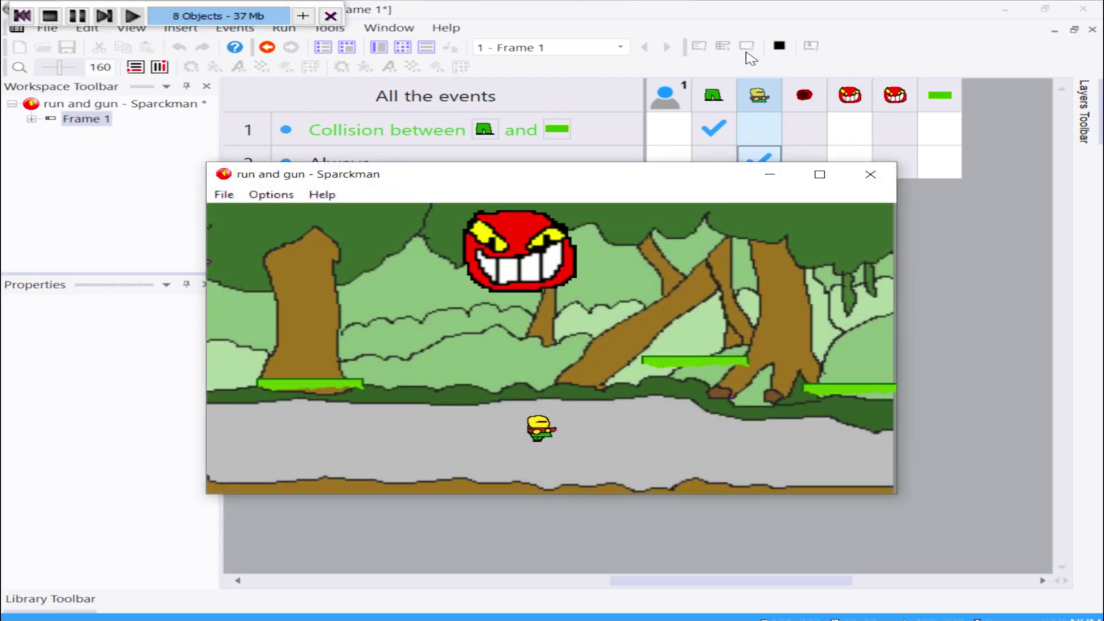
pyautogui.press('Left')
pyautogui.press('Right')
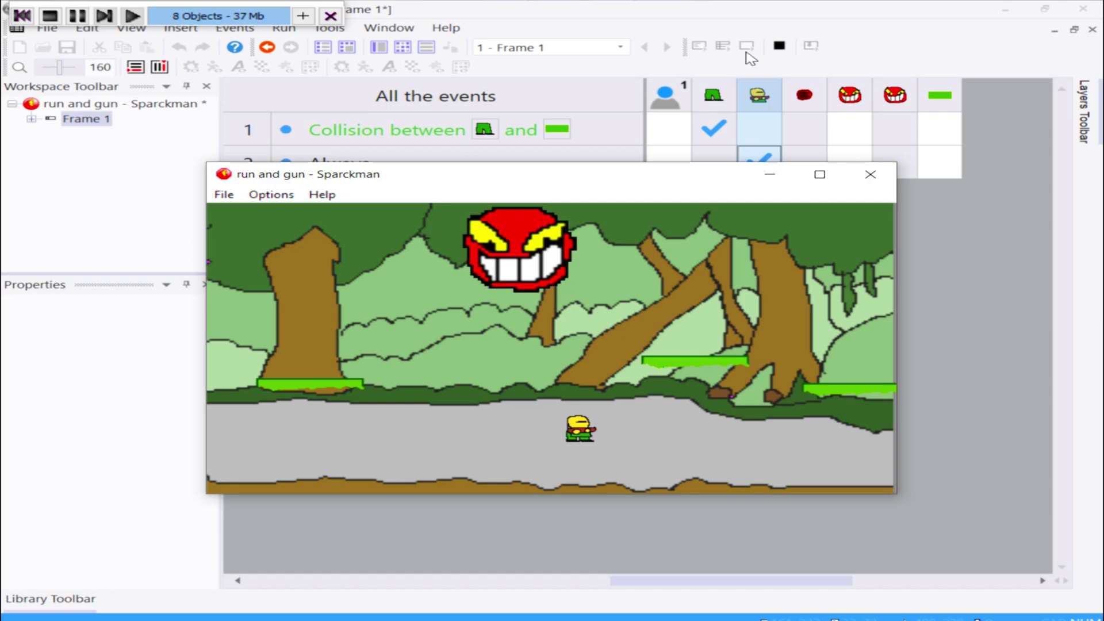
pyautogui.click(871, 176)
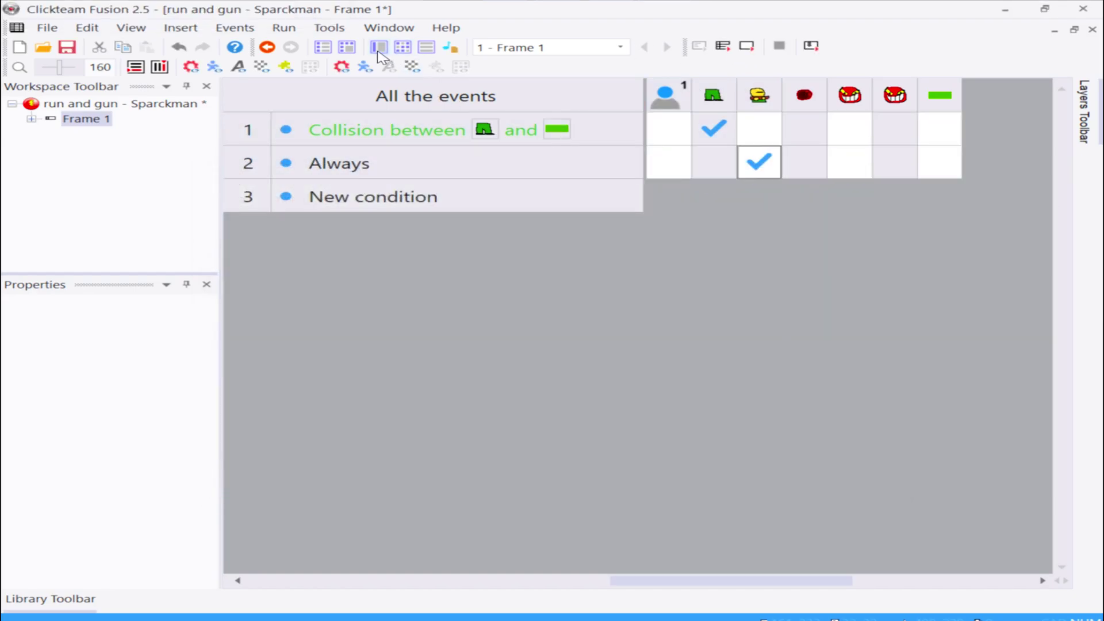
# - Change the body's position in the Always event to X 2, Y -19 relative to the legs
pyautogui.rightClick(760, 163)
pyautogui.click(848, 455)
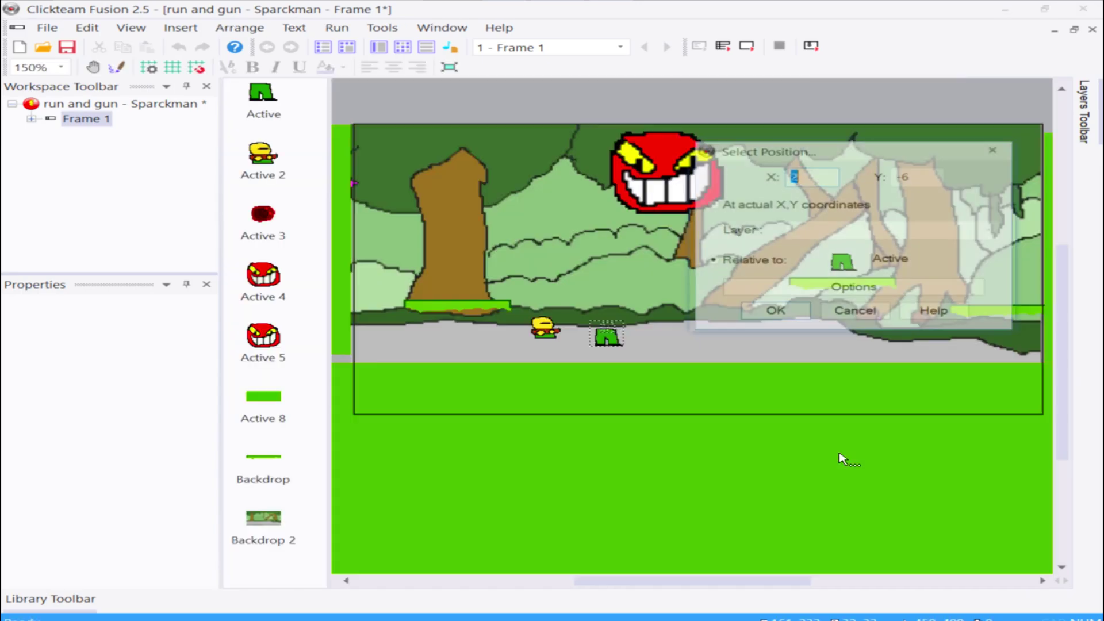
pyautogui.click(605, 325)
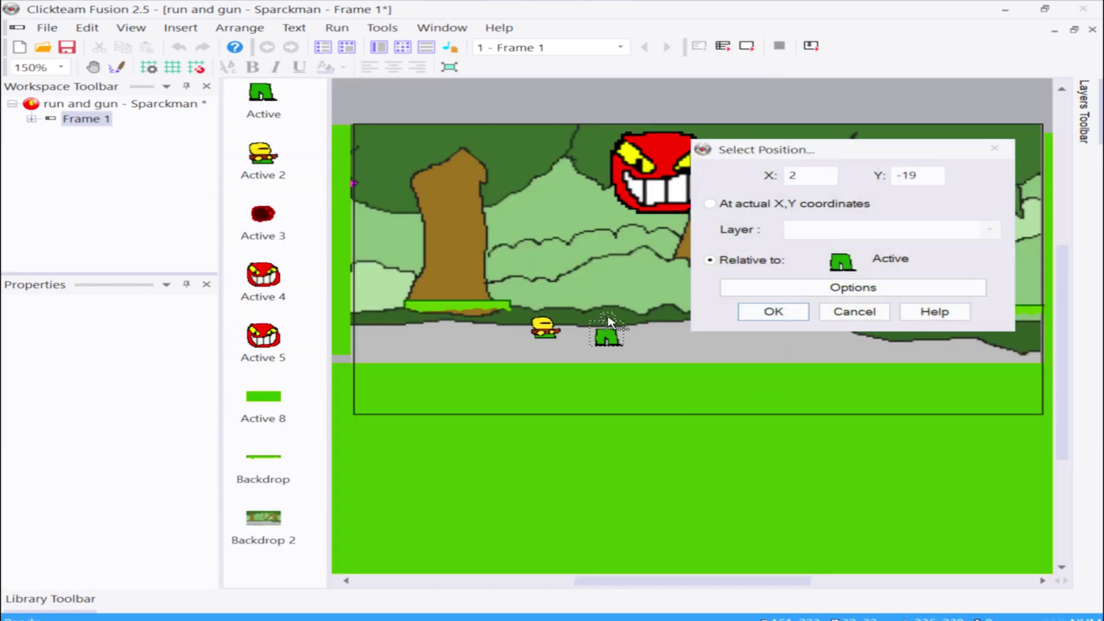
pyautogui.click(777, 314)
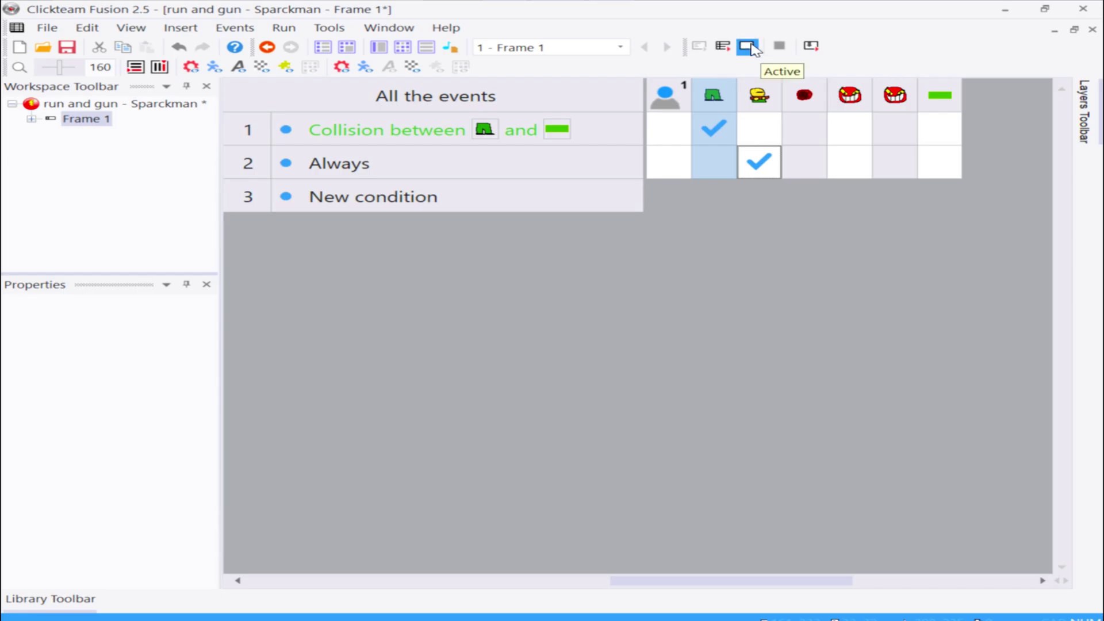
# - Test-run the frame with the raised body, walking in both directions, and close the game window
pyautogui.click(748, 47)
pyautogui.press('Right')
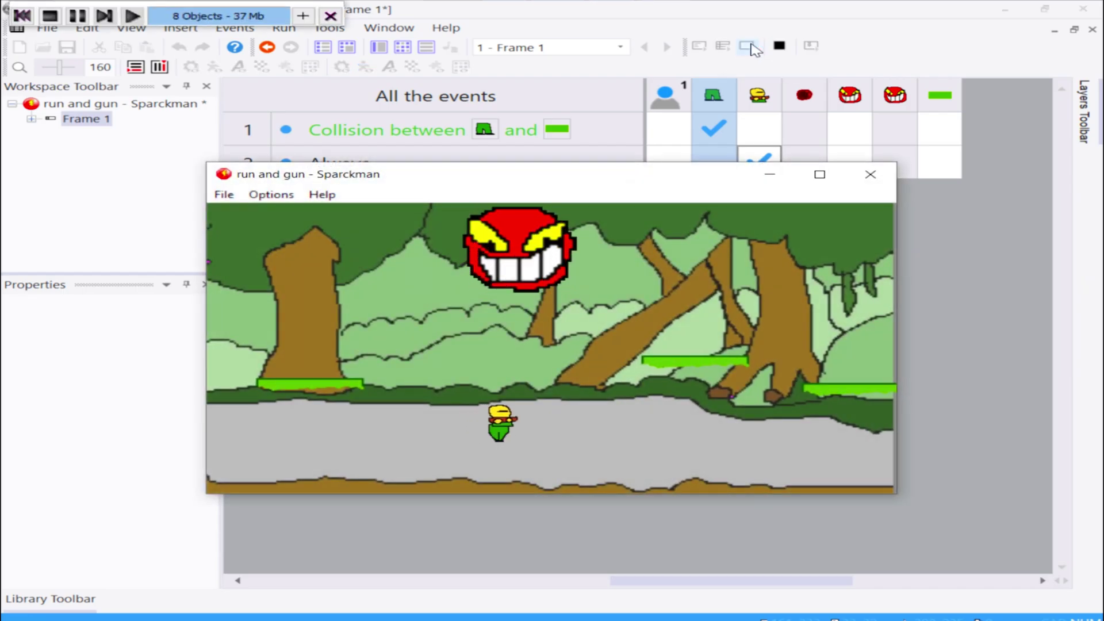
pyautogui.press('Left')
pyautogui.press('Right')
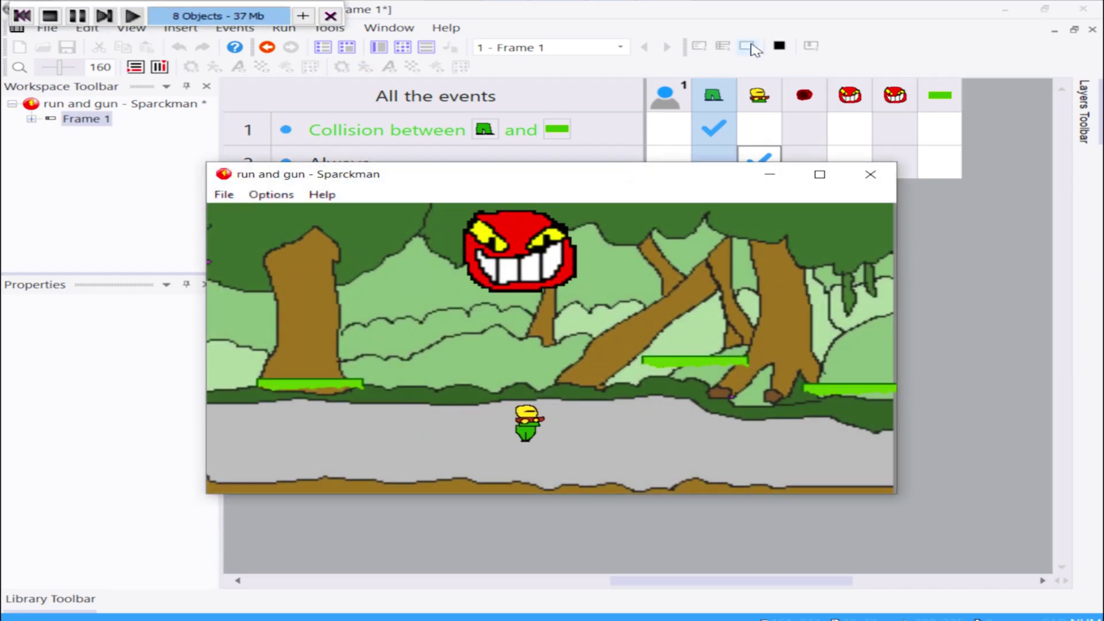
pyautogui.press('Left')
pyautogui.press('Right')
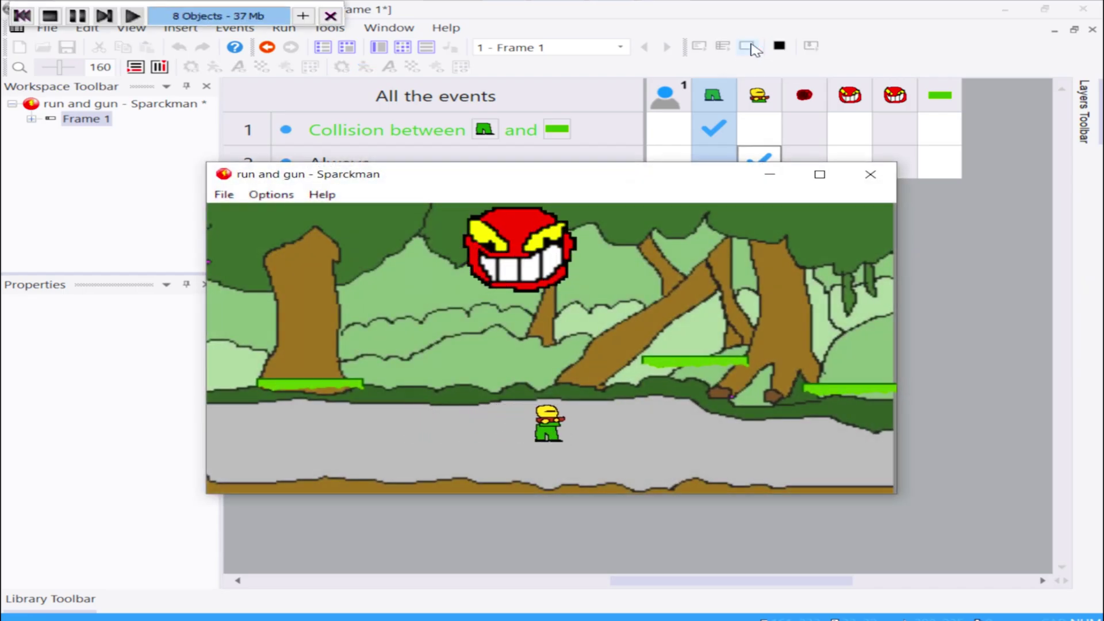
pyautogui.click(870, 174)
# - Set the movement type of the body Active 2 in the frame to Eight Directions
pyautogui.click(384, 49)
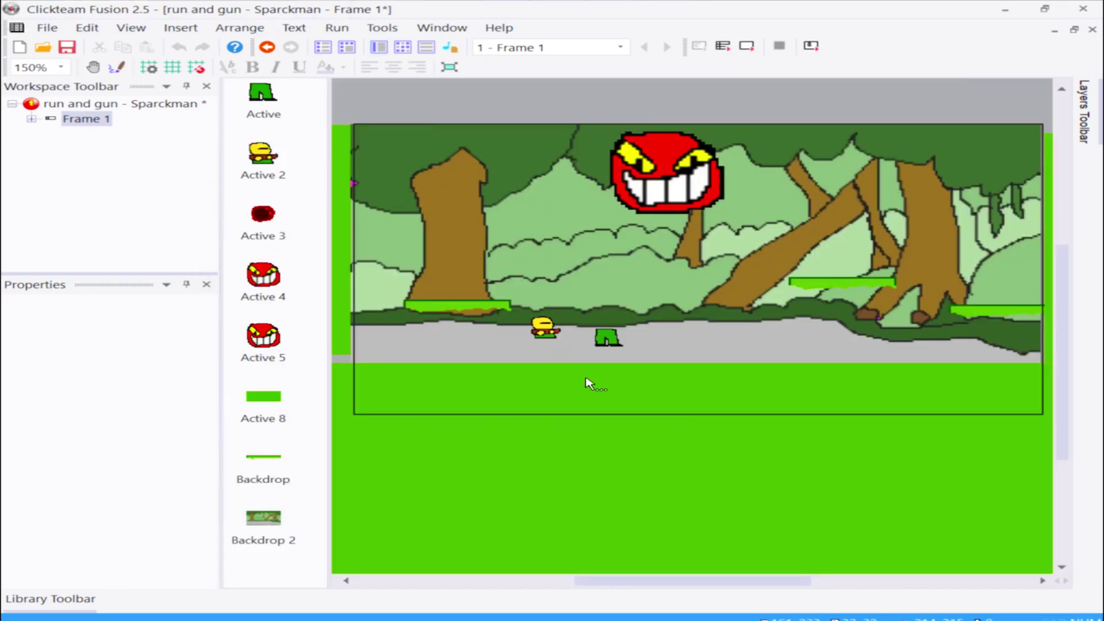
pyautogui.click(540, 325)
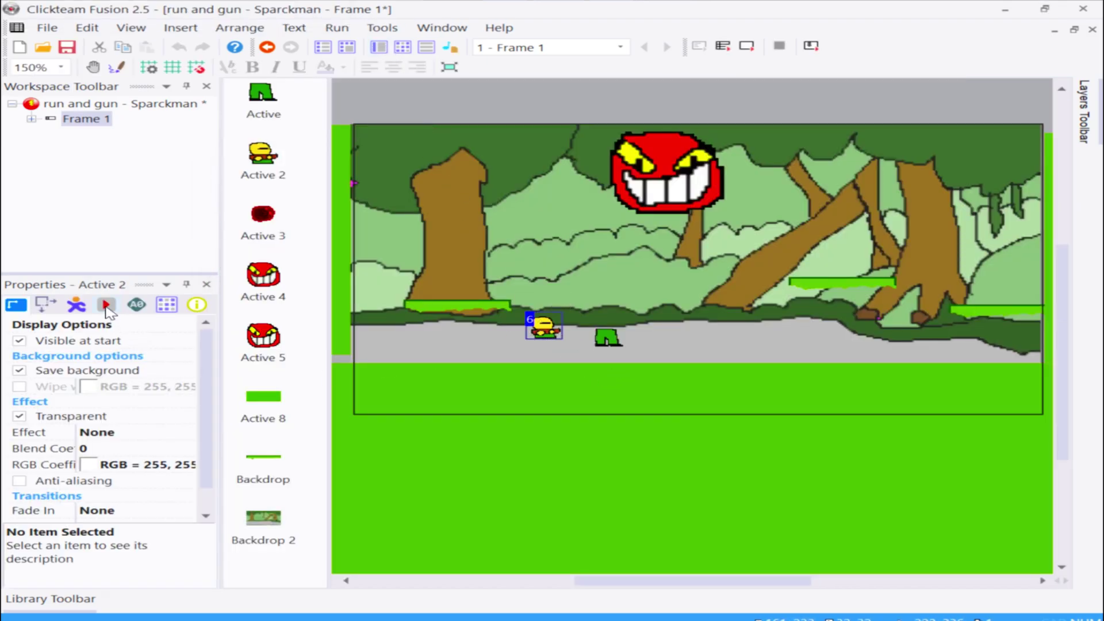
pyautogui.click(76, 304)
pyautogui.click(129, 362)
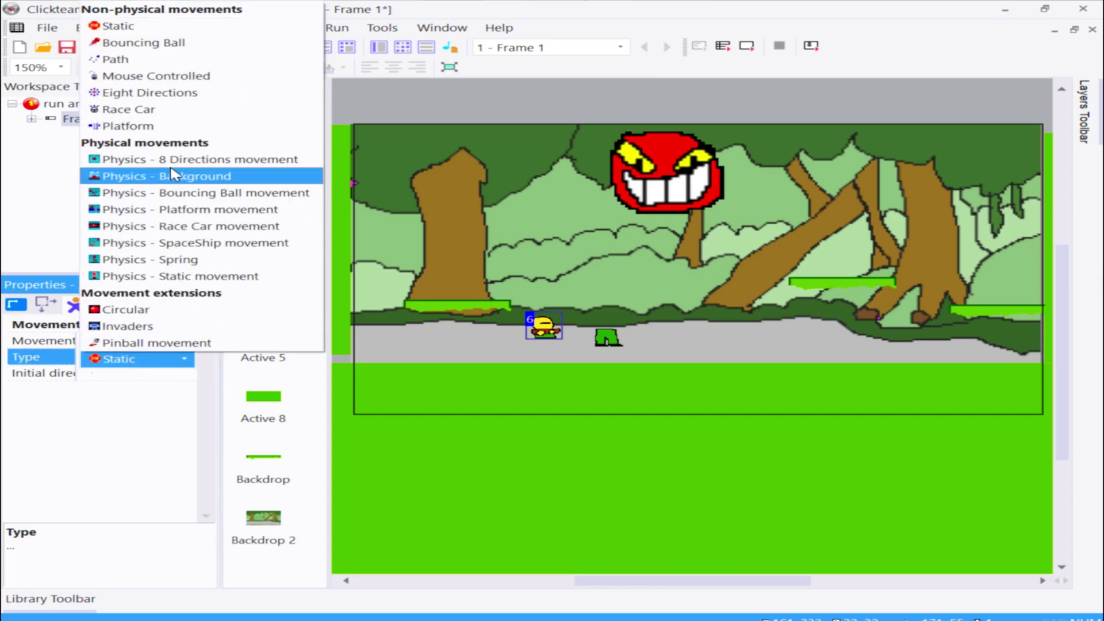
pyautogui.click(184, 92)
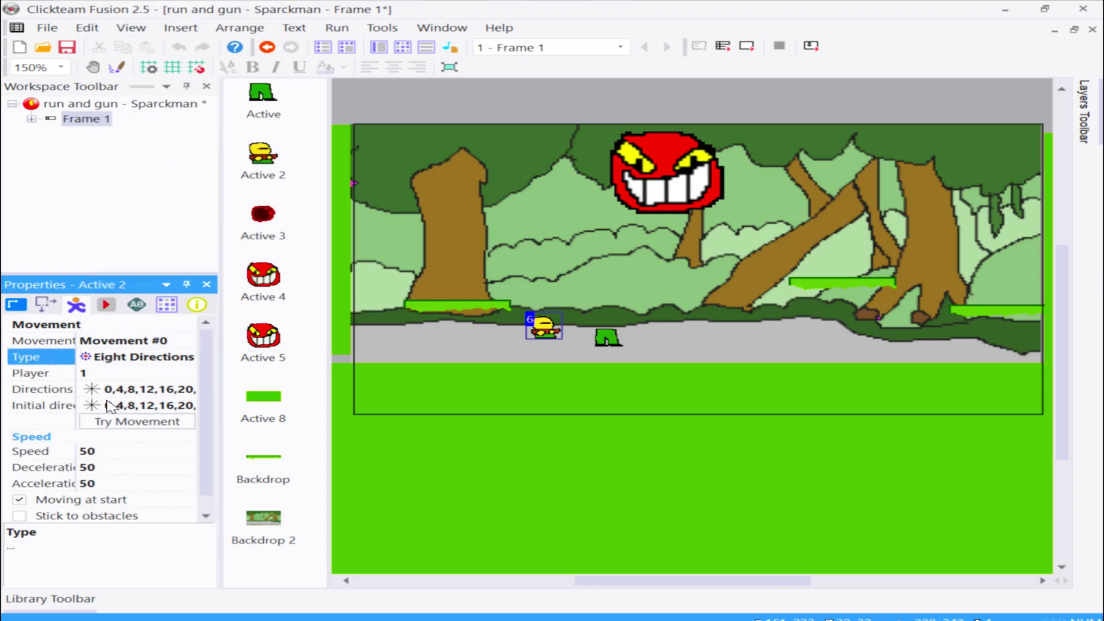
# - Allow the body every movement direction except straight down and set its initial direction to right only (0)
pyautogui.click(57, 391)
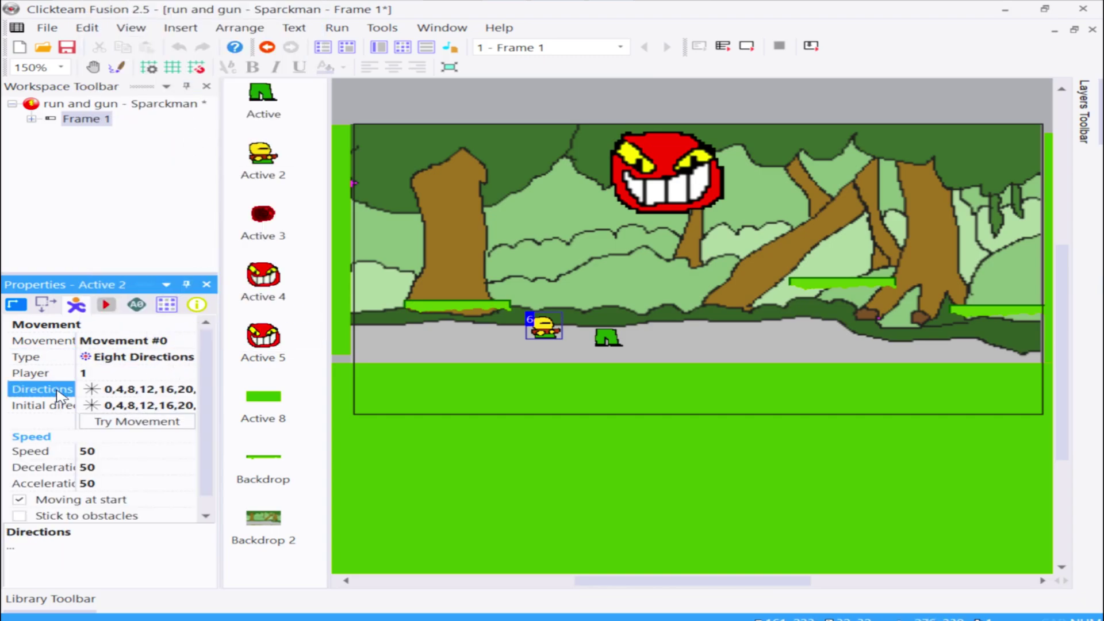
pyautogui.click(109, 390)
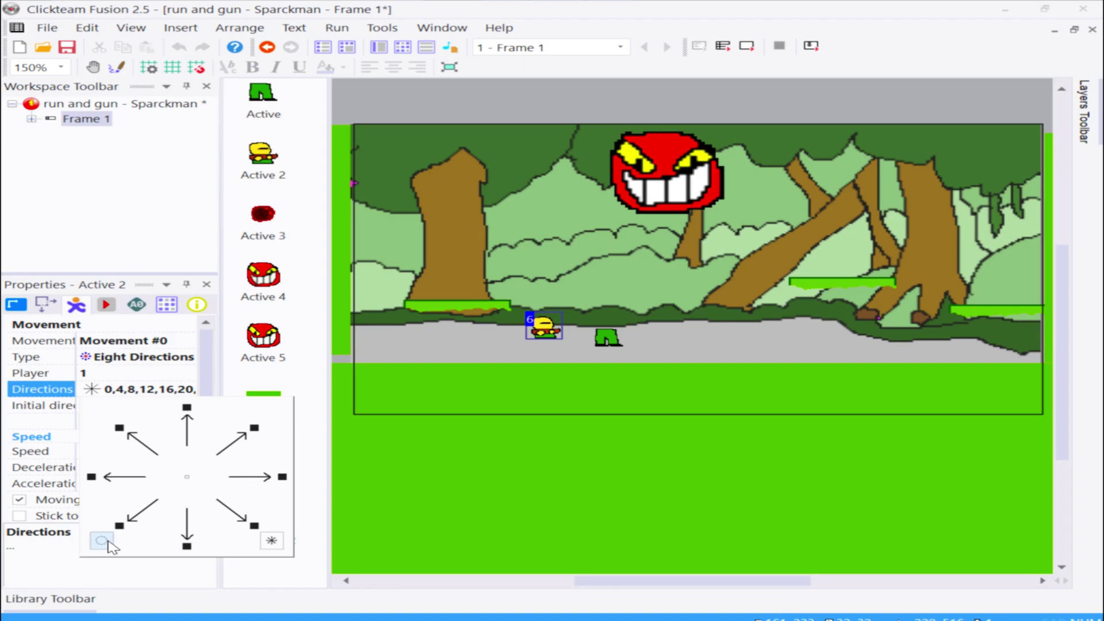
pyautogui.click(101, 541)
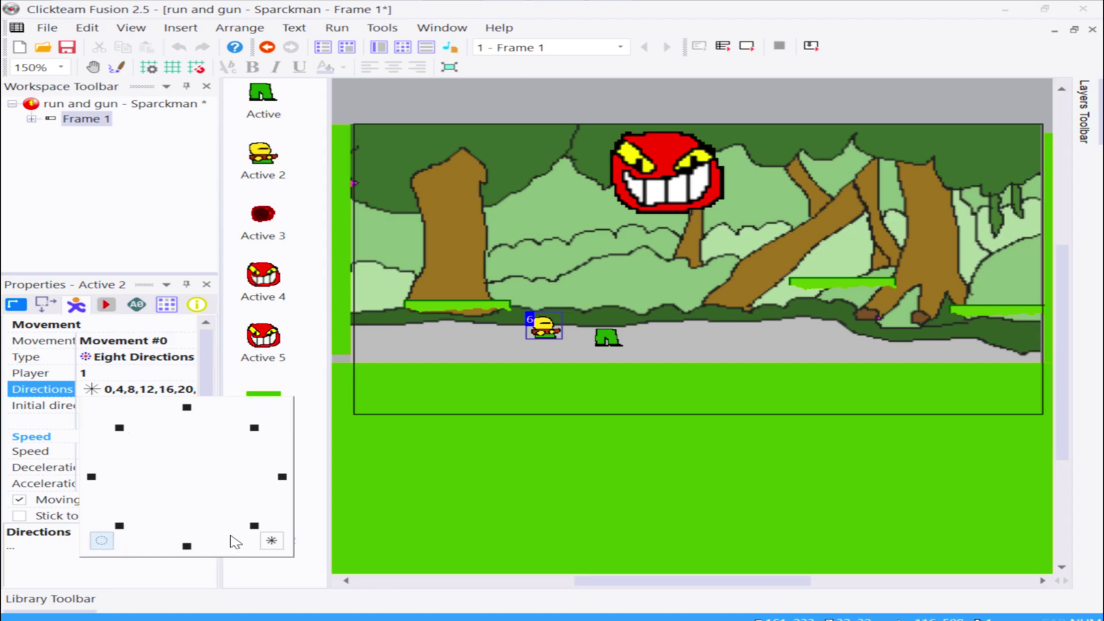
pyautogui.click(271, 541)
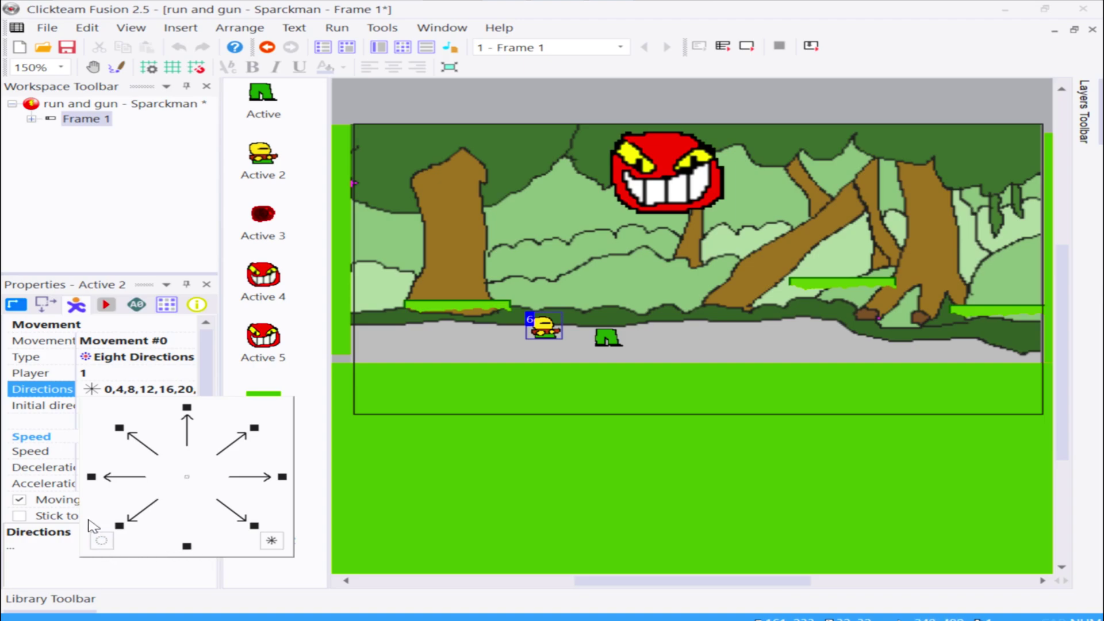
pyautogui.click(43, 422)
pyautogui.click(120, 407)
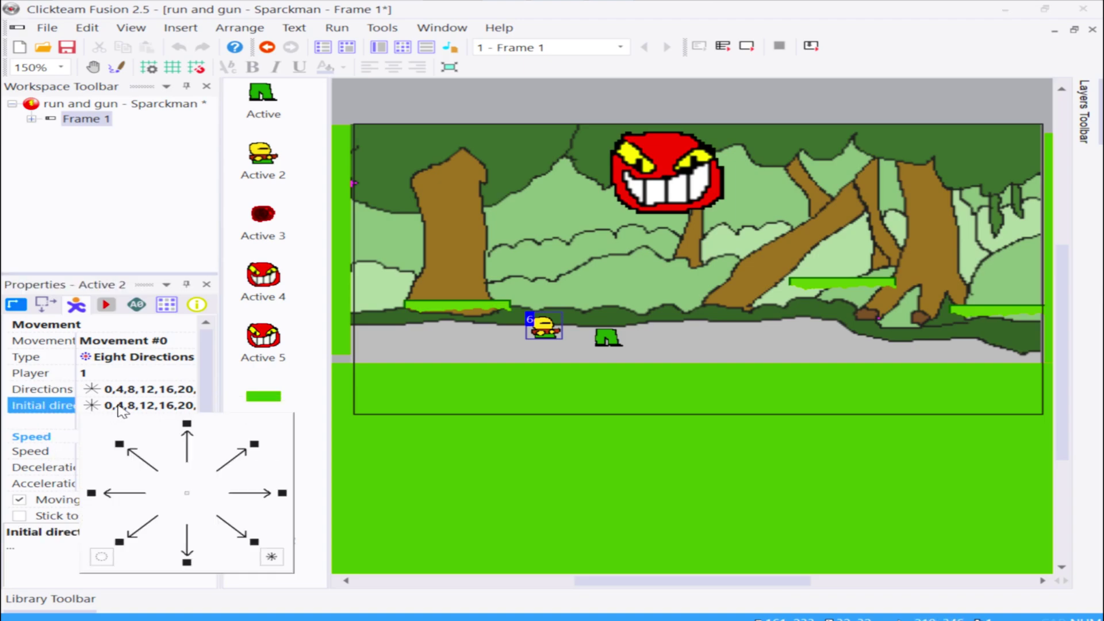
pyautogui.click(103, 556)
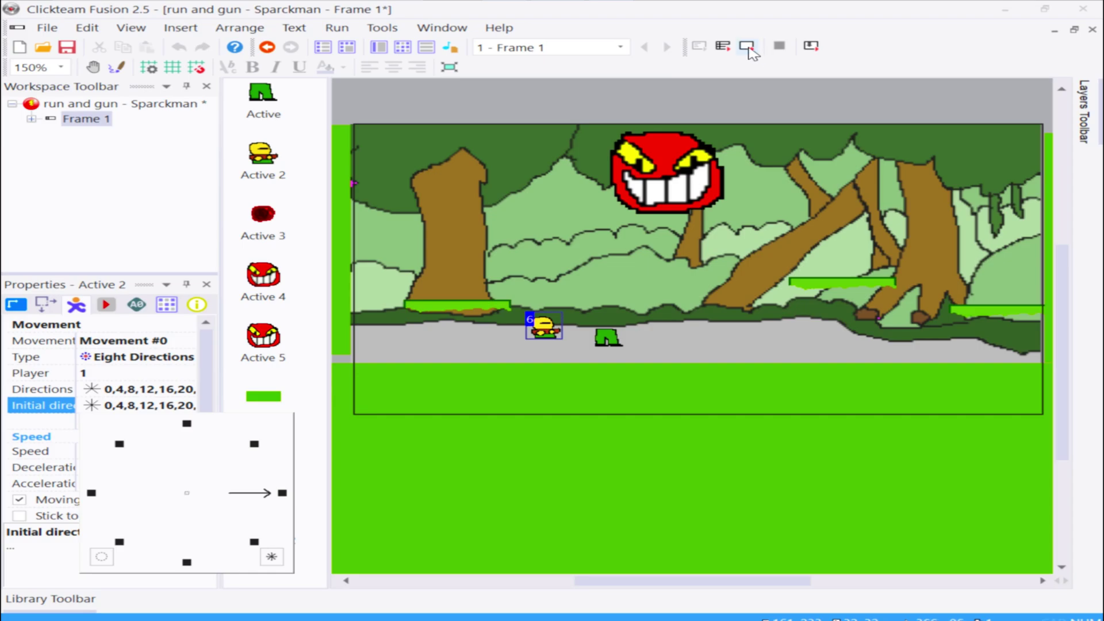
# - Test-run the frame, walking both ways, jumping and aiming the body upward to examine how it follows the legs
pyautogui.click(748, 48)
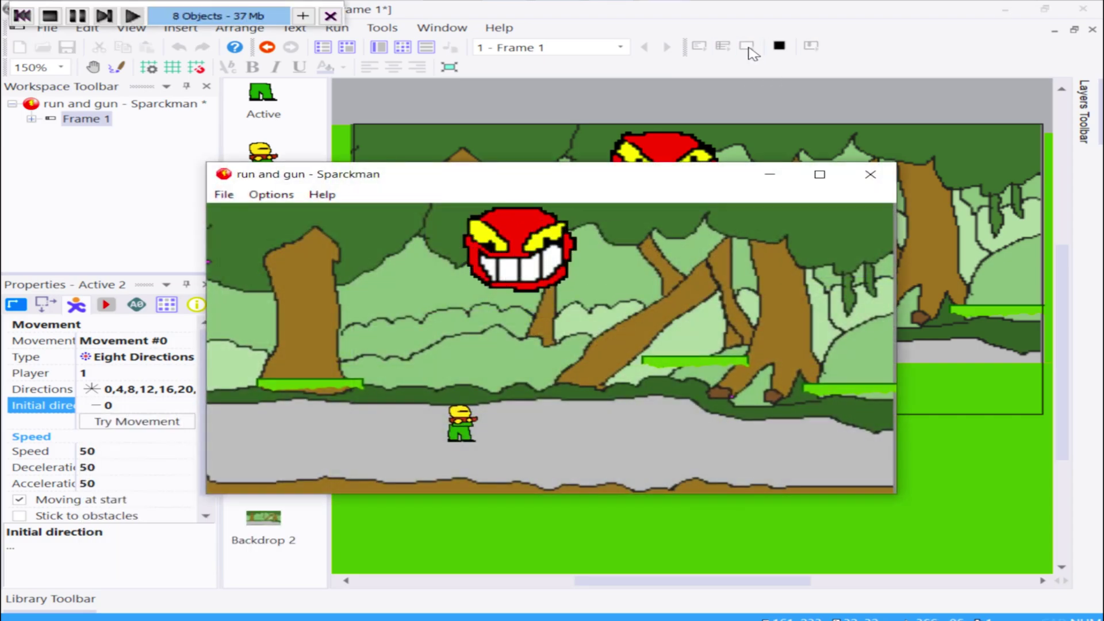
pyautogui.press('Right')
pyautogui.press('Left')
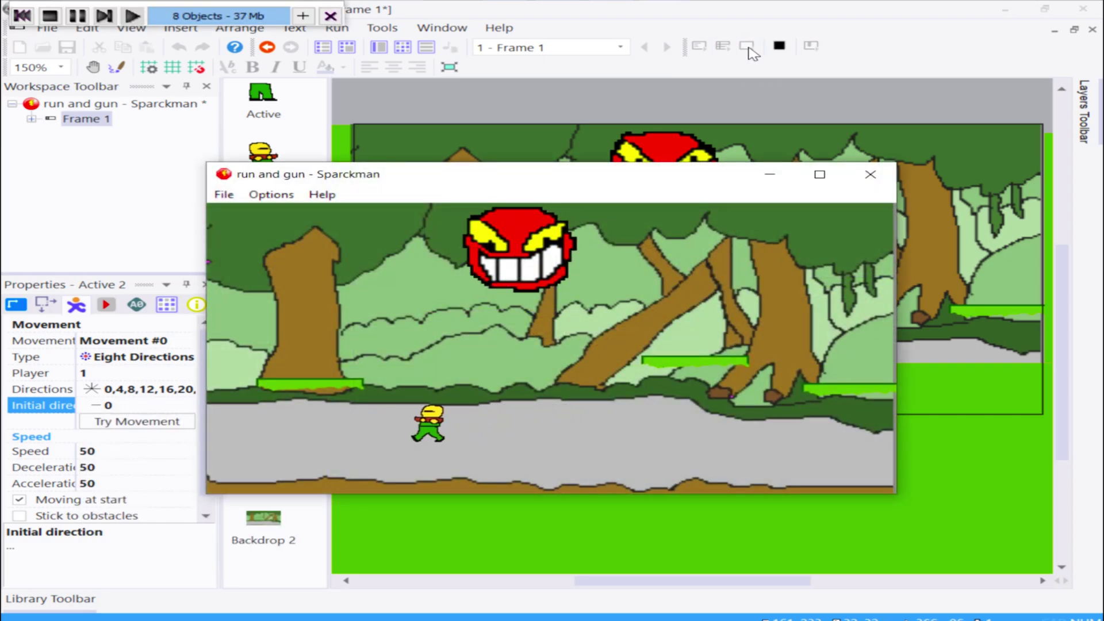
pyautogui.press('Right')
pyautogui.press('Left')
pyautogui.press('Right')
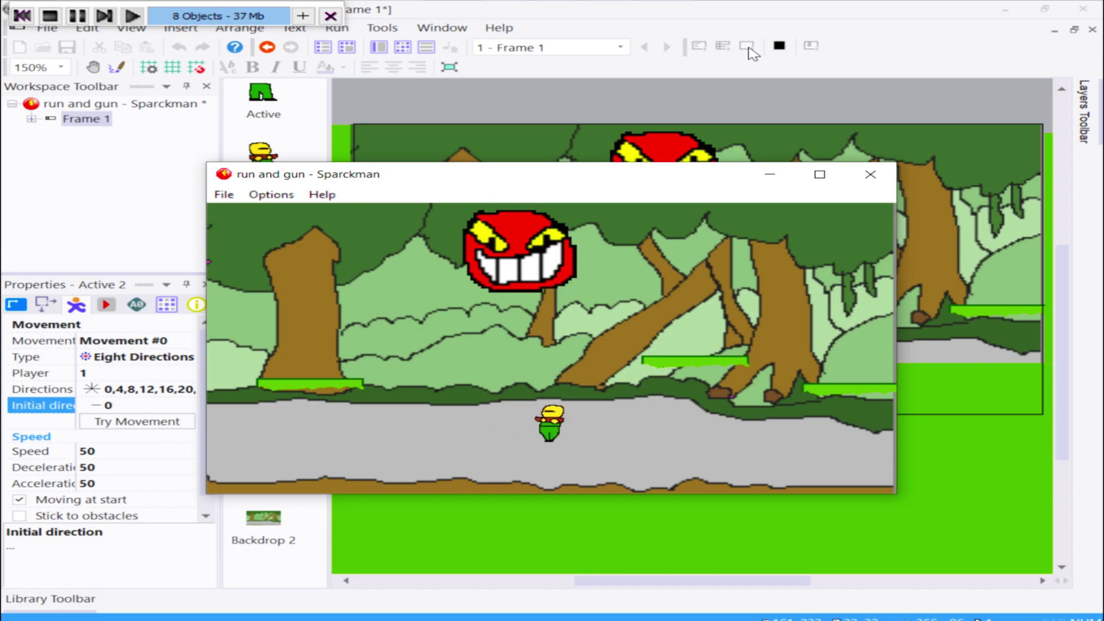
pyautogui.press('Left')
pyautogui.press('Right')
pyautogui.press('Up')
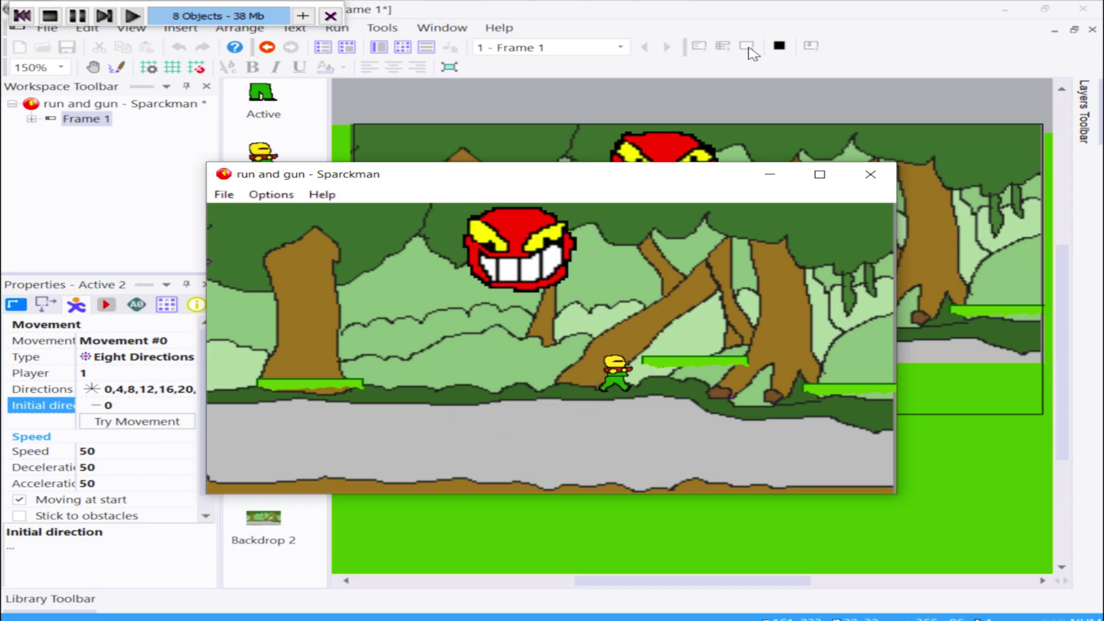
pyautogui.press('Down')
pyautogui.press('Left')
pyautogui.press('Up')
pyautogui.press('Down')
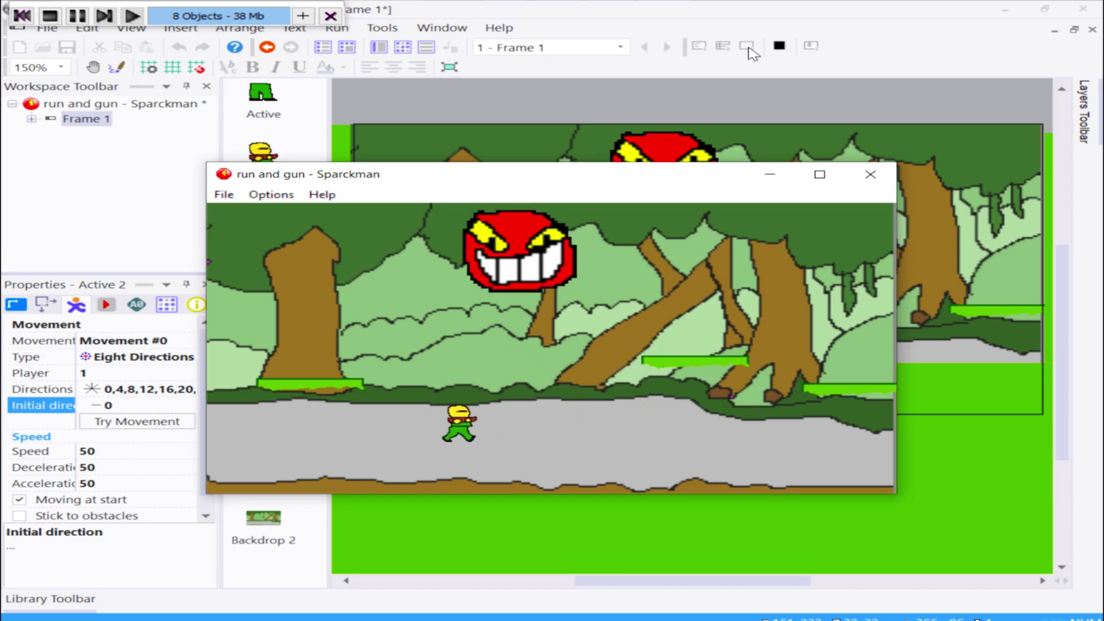
pyautogui.press('Right')
pyautogui.press('Left')
pyautogui.press('Right')
pyautogui.press('Up')
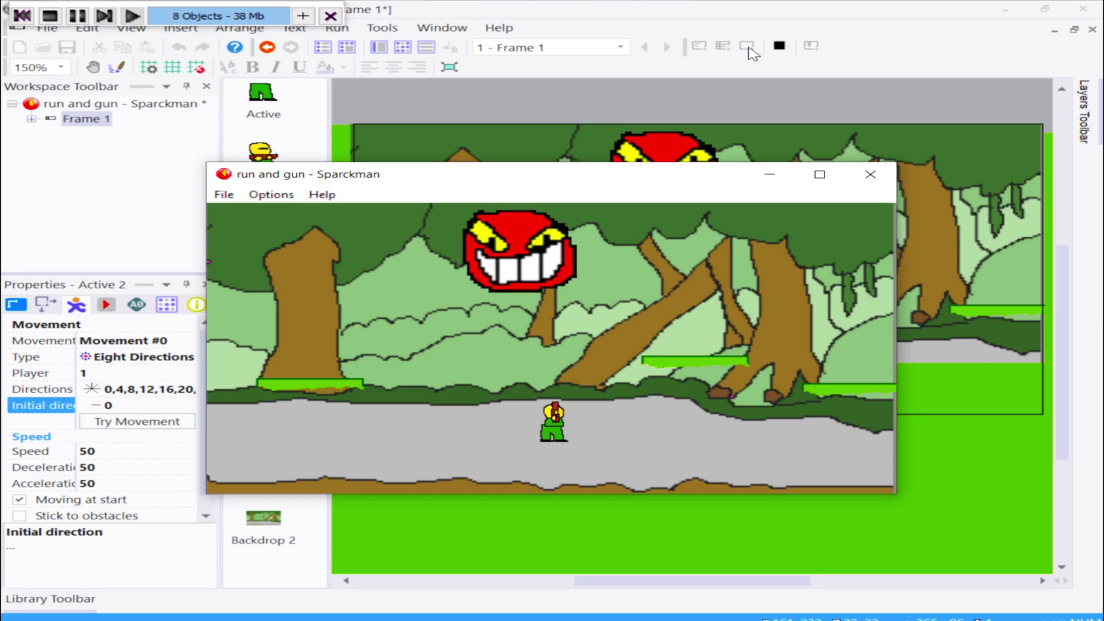
pyautogui.press('Left')
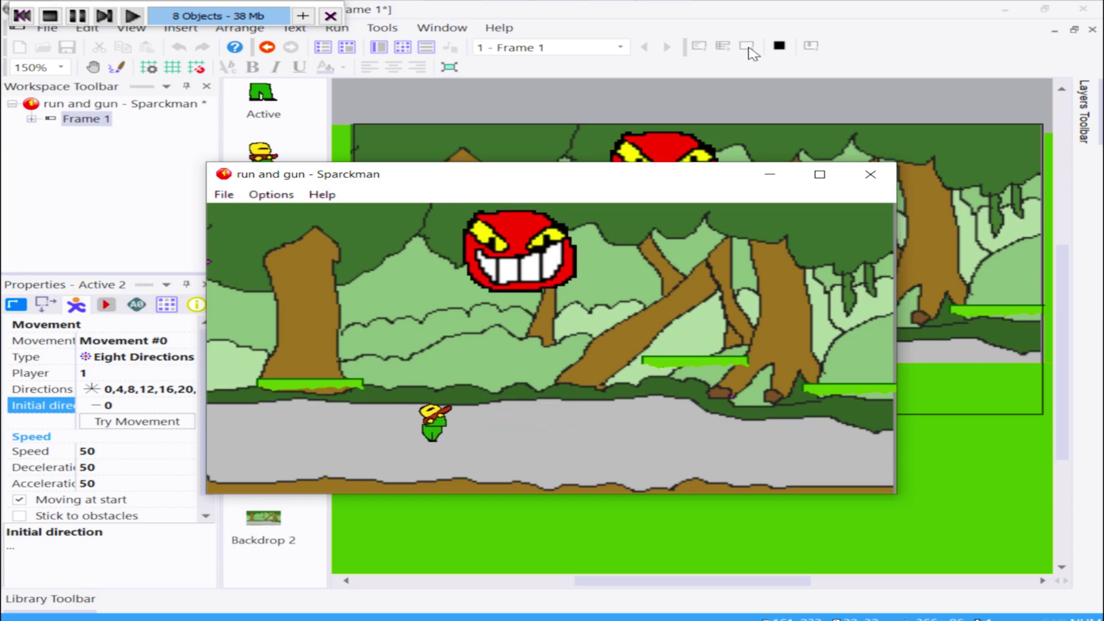
pyautogui.press('Right')
pyautogui.press('Left')
pyautogui.press('Right')
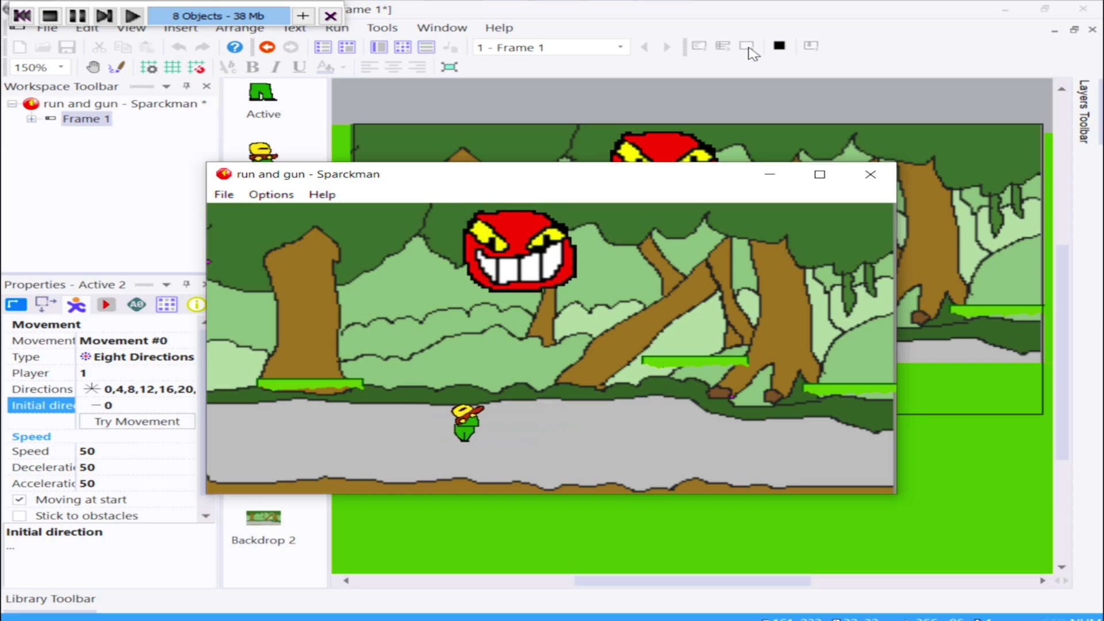
pyautogui.press('Right')
pyautogui.press('Left')
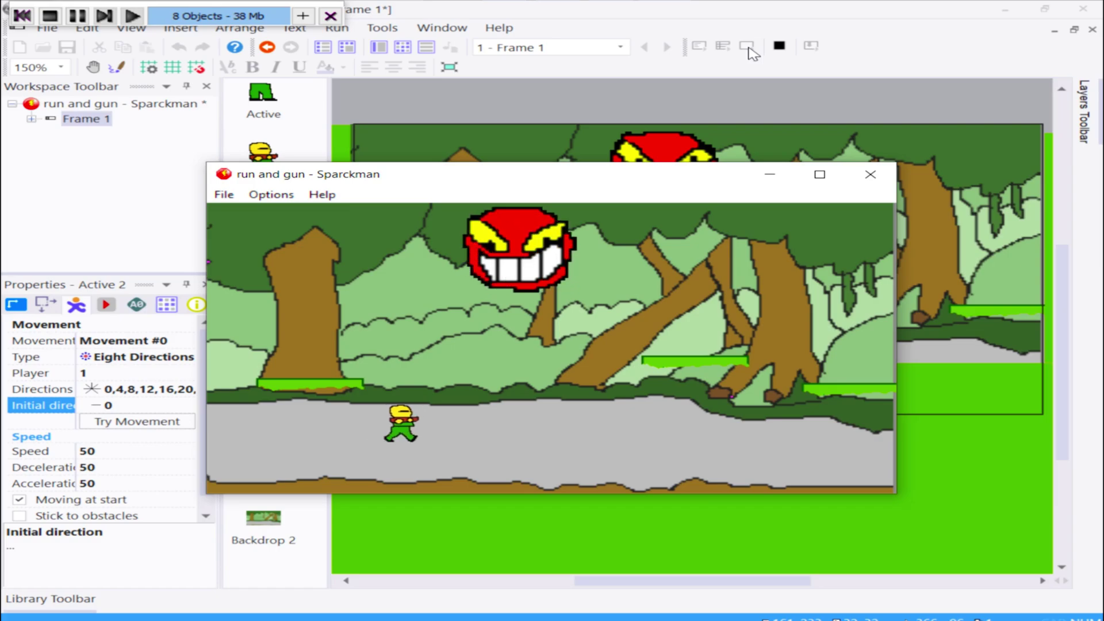
pyautogui.press('Right')
pyautogui.press('Left')
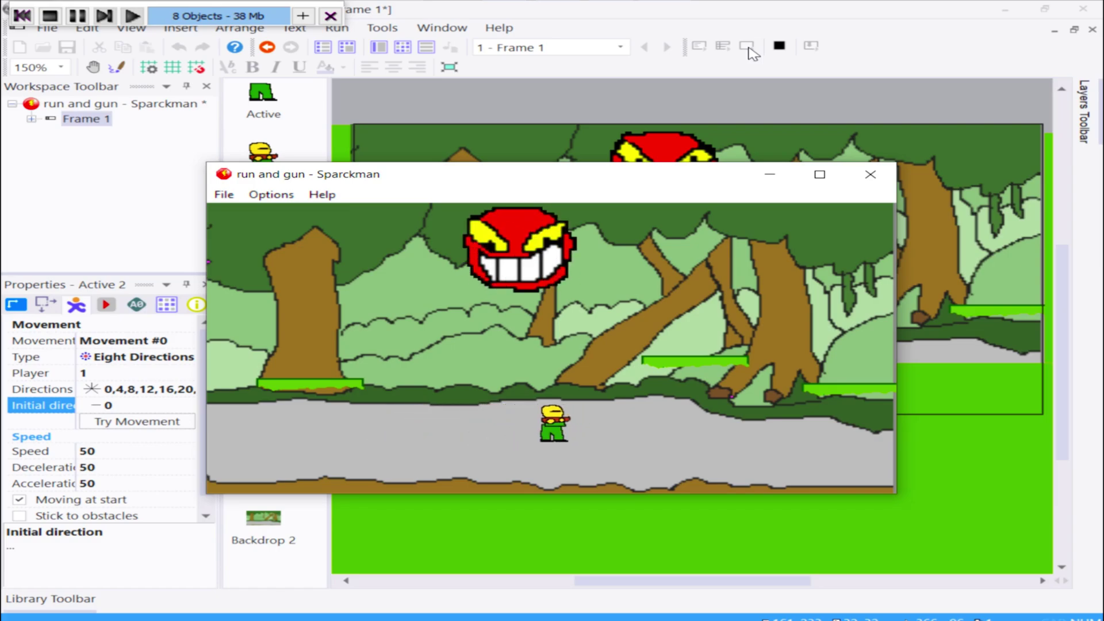
# - Change the body's position in the Always event to X 0, Y -19 relative to the legs
pyautogui.click(746, 47)
pyautogui.rightClick(754, 163)
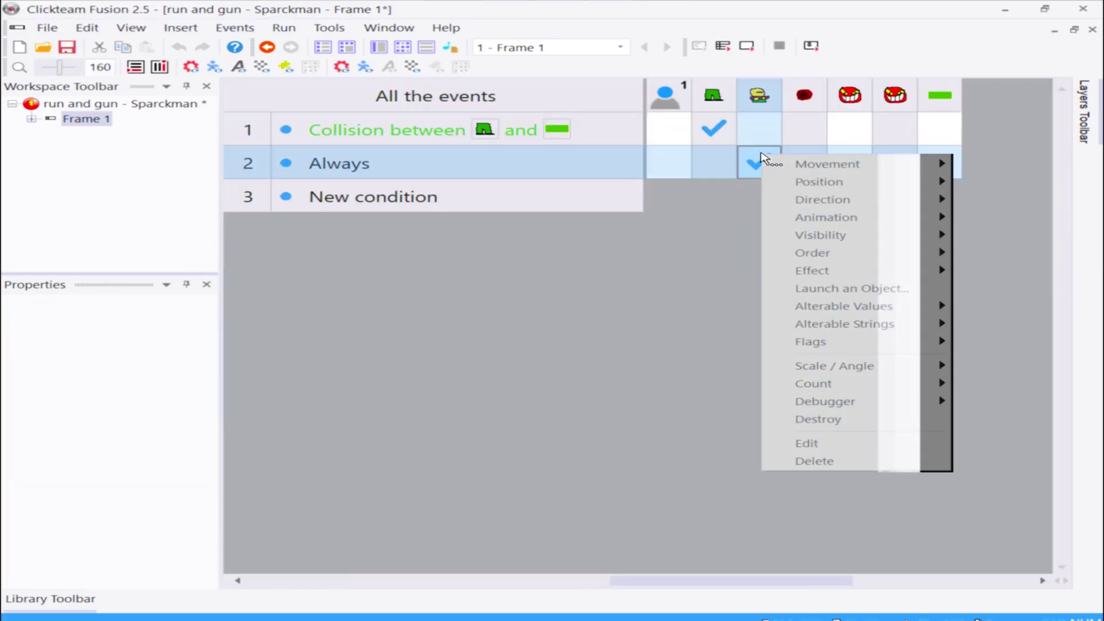
pyautogui.click(868, 451)
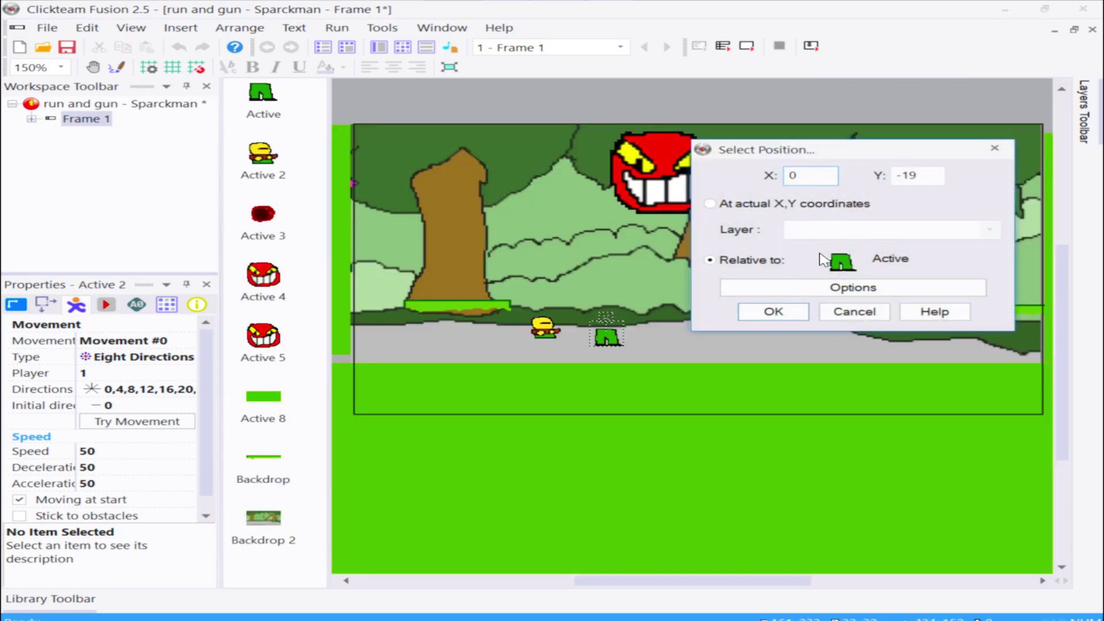
pyautogui.click(772, 312)
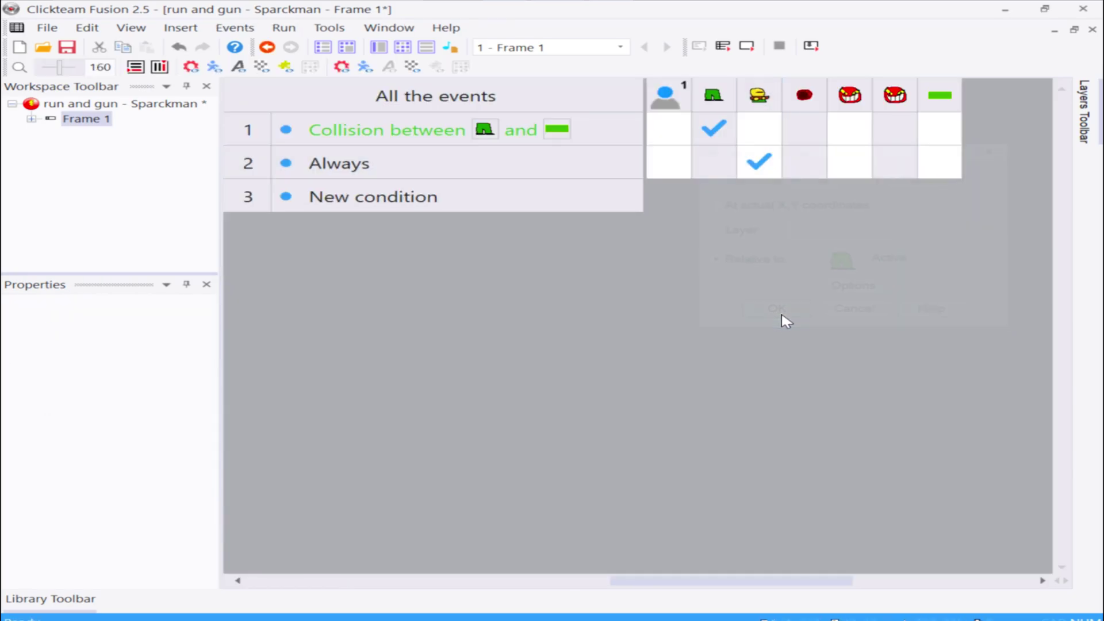
# - Test-run the frame with the recentred body, walking in both directions with turns and aiming, and close the game window
pyautogui.click(750, 48)
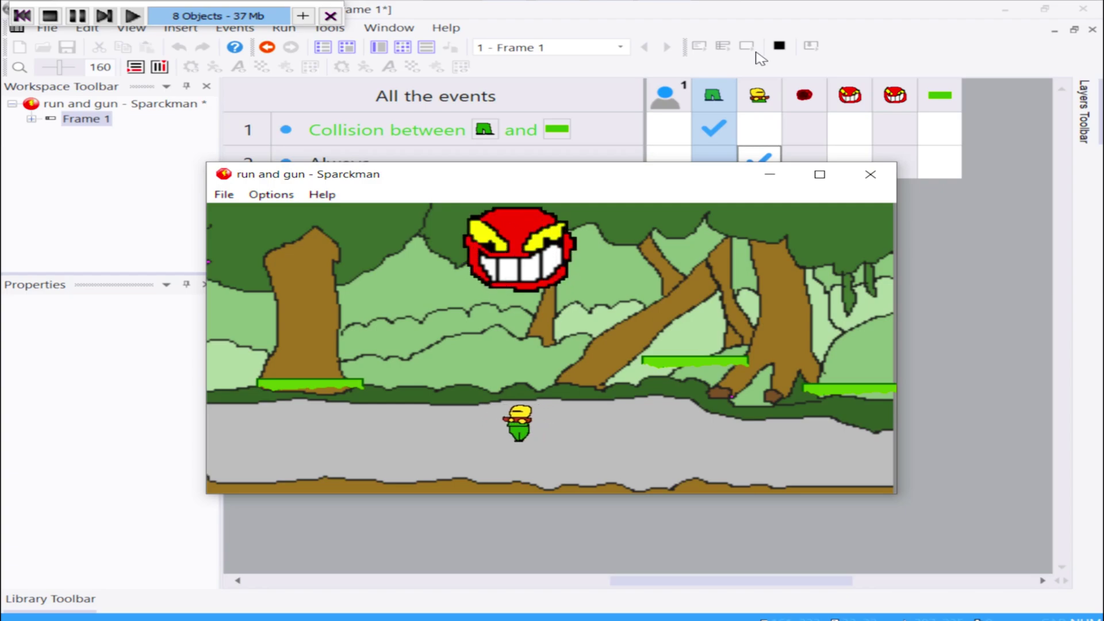
pyautogui.press('Left')
pyautogui.press('Right')
pyautogui.press('Left')
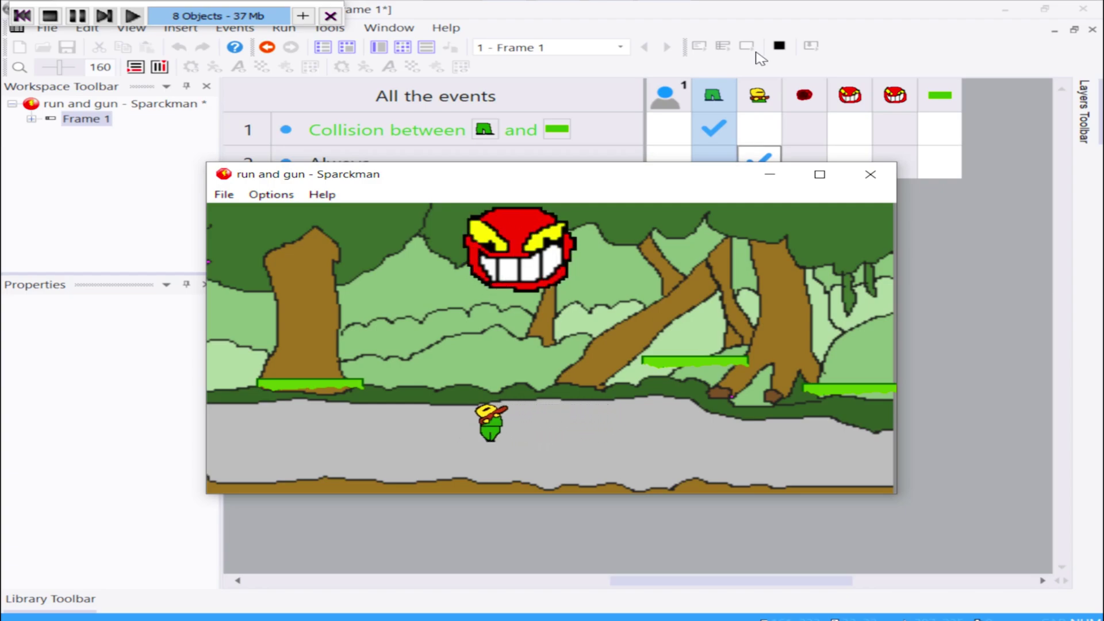
pyautogui.press('Right')
pyautogui.press('Left')
pyautogui.press('Right')
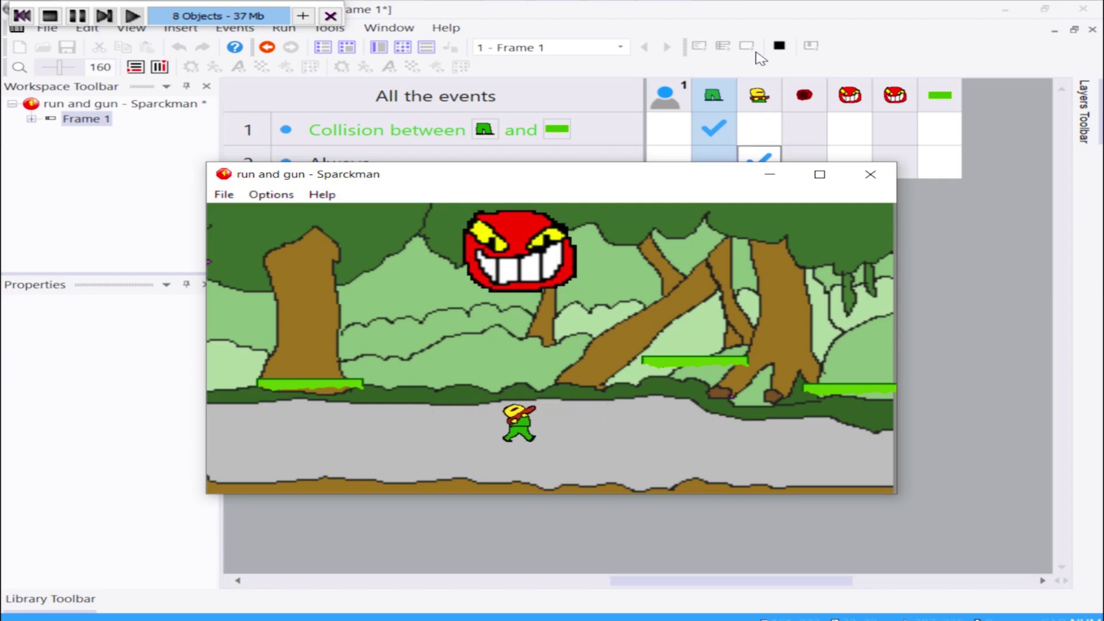
pyautogui.press('Left')
pyautogui.press('Right')
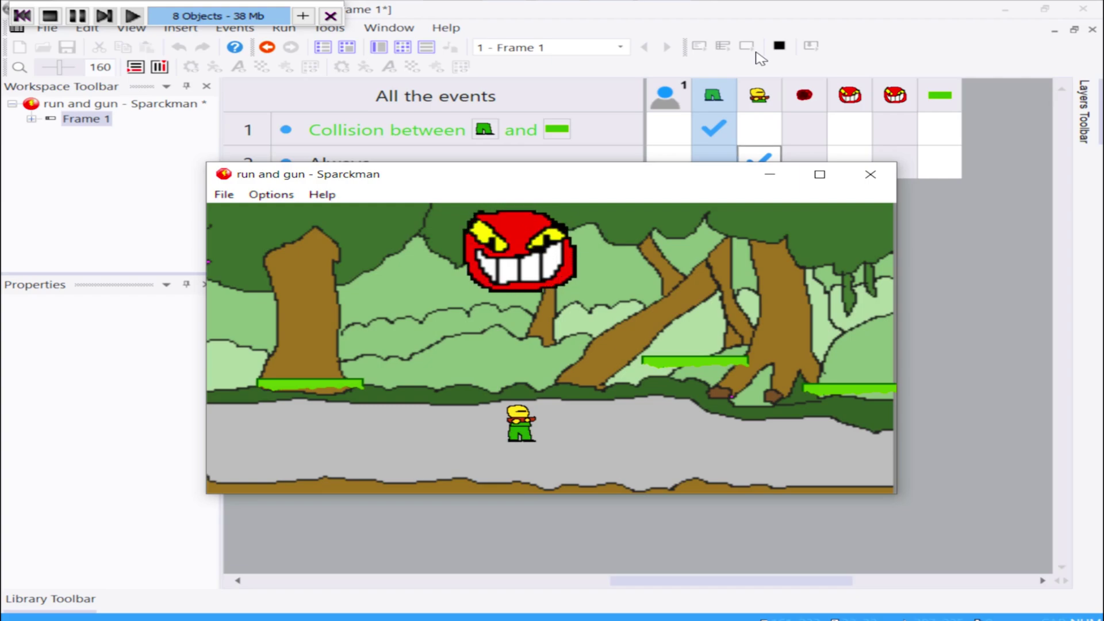
pyautogui.press('Left')
pyautogui.click(870, 175)
# - Add a keyboard condition to the frame's events that triggers upon pressing "Z"
pyautogui.doubleClick(397, 197)
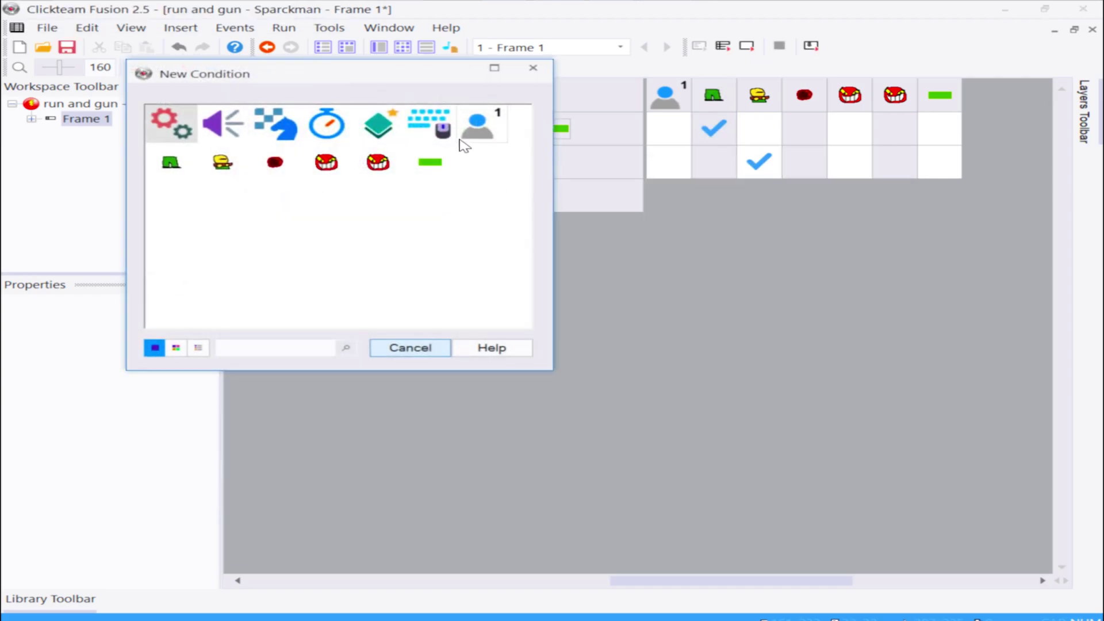
pyautogui.click(443, 128)
pyautogui.moveTo(517, 138)
pyautogui.click(650, 139)
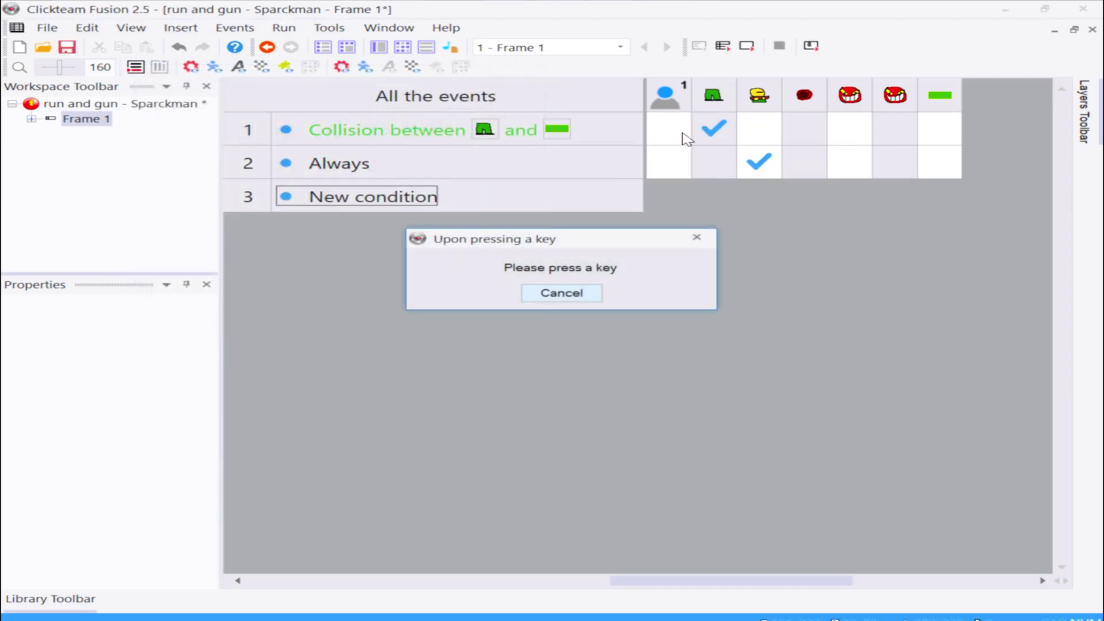
pyautogui.press('z')
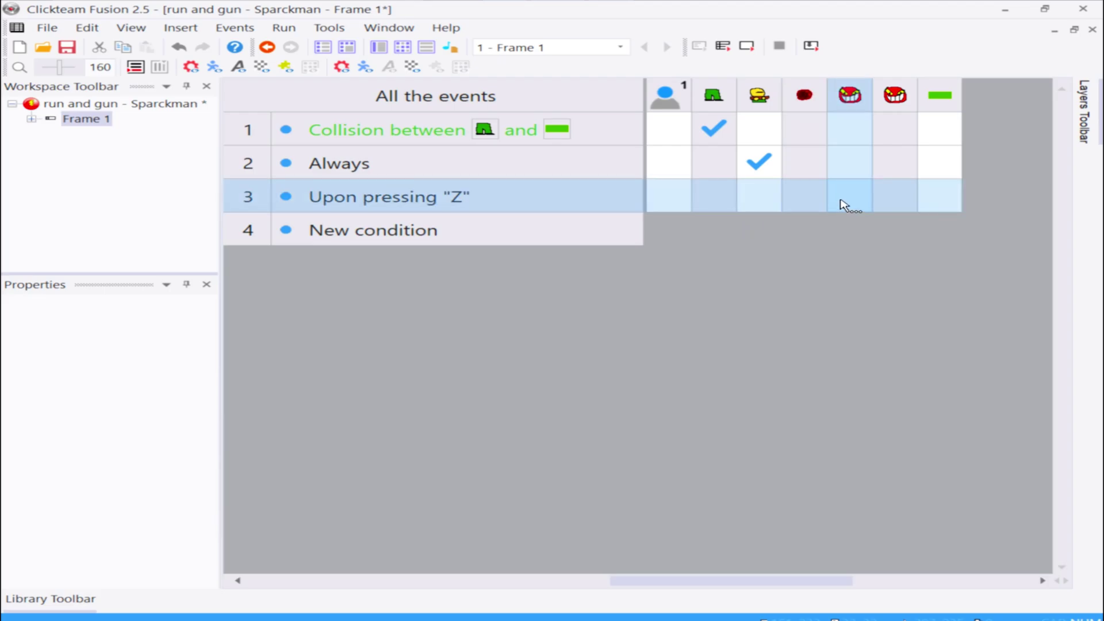
# - Insert a new Active object in the empty area just above the frame in the frame editor
pyautogui.click(379, 47)
pyautogui.keyDown('ctrl'); pyautogui.scroll(2, 748, 345); pyautogui.keyUp('ctrl')
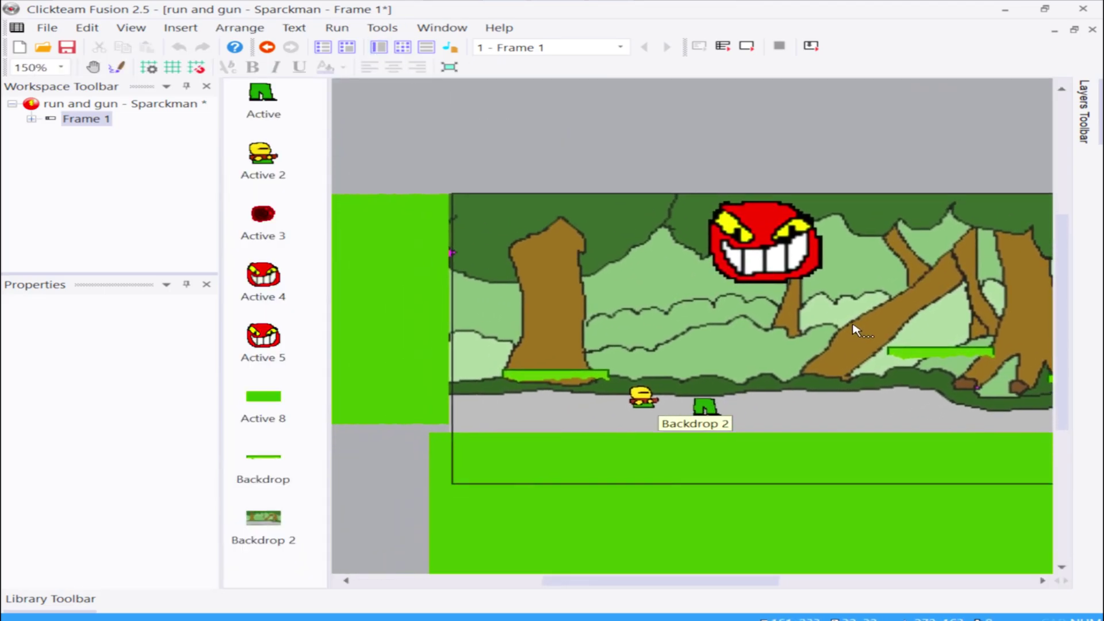
pyautogui.scroll(-1, 854, 330)
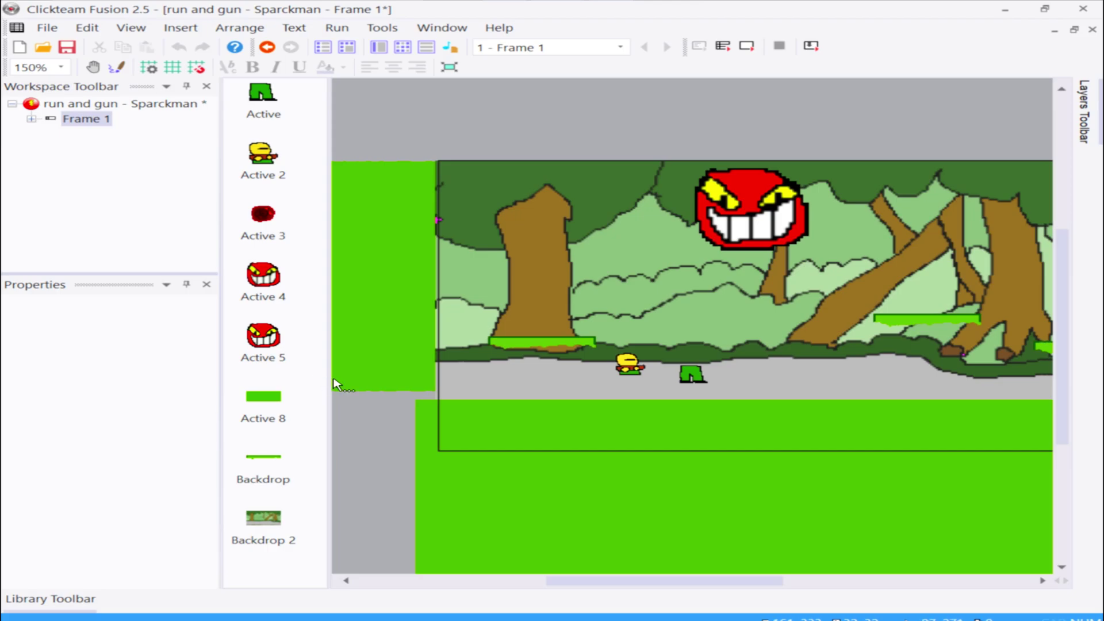
pyautogui.keyDown('ctrl'); pyautogui.scroll(-1, 747, 448); pyautogui.keyUp('ctrl')
pyautogui.keyDown('ctrl'); pyautogui.scroll(1, 766, 320); pyautogui.keyUp('ctrl')
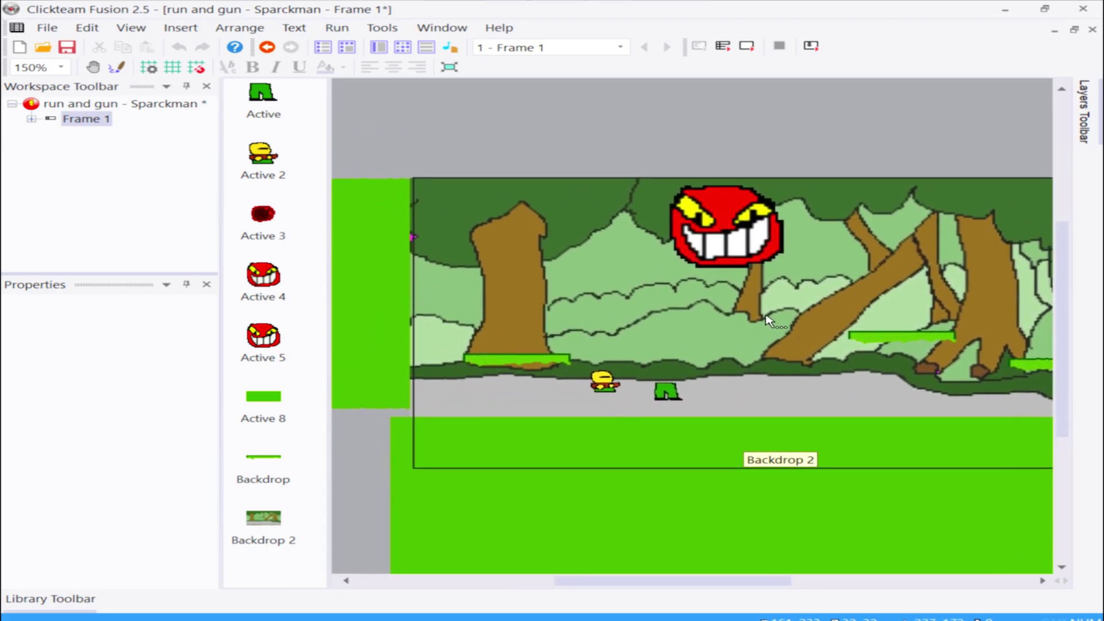
pyautogui.scroll(1, 766, 320)
pyautogui.rightClick(630, 127)
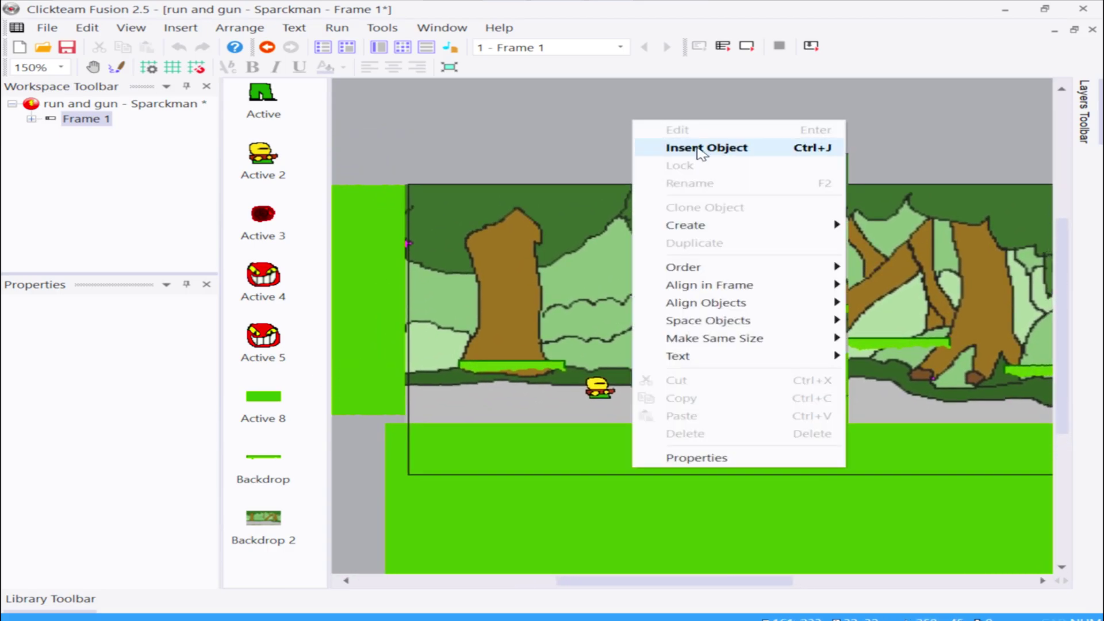
pyautogui.click(644, 147)
pyautogui.click(643, 154)
pyautogui.doubleClick(642, 154)
pyautogui.click(650, 148)
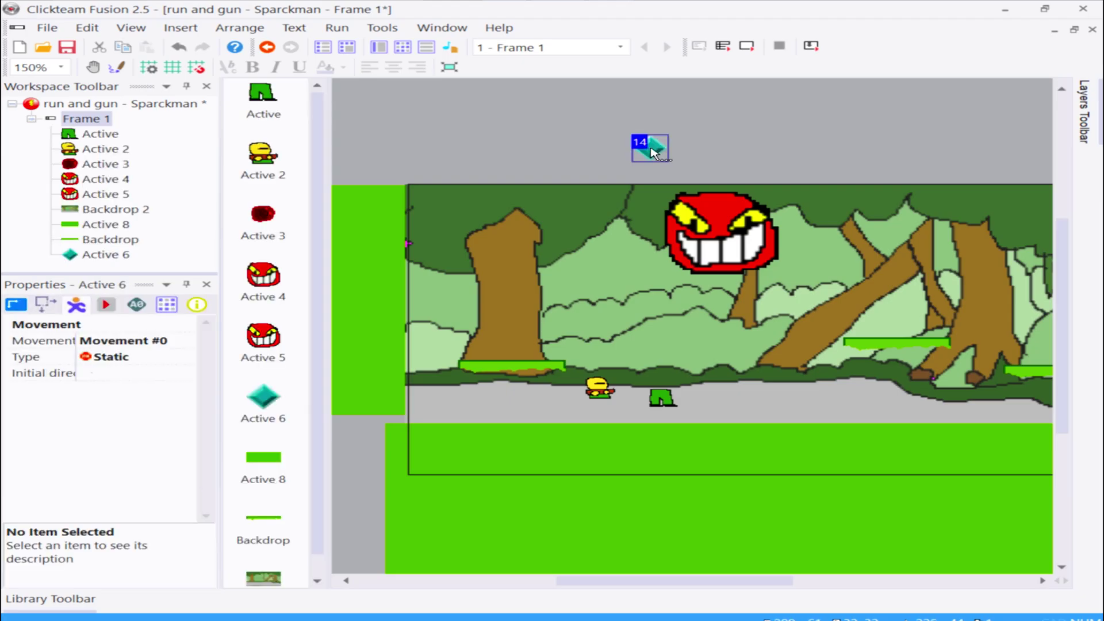
# - Open the new Active object's image for editing and erase the whole default diamond picture
pyautogui.doubleClick(652, 151)
pyautogui.scroll(3, 539, 282)
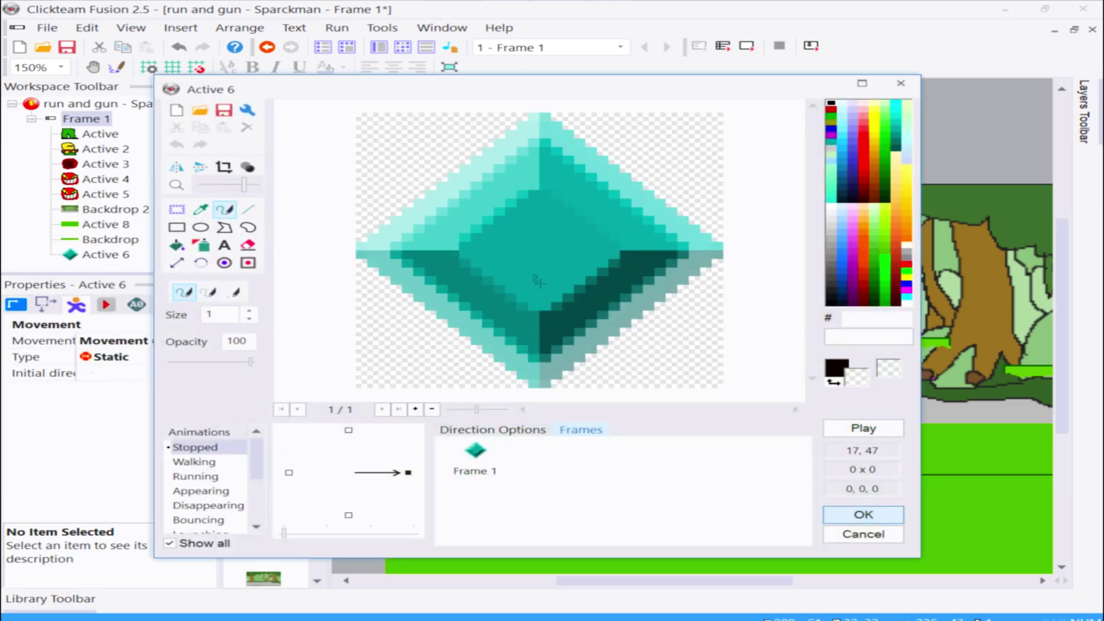
pyautogui.click(178, 210)
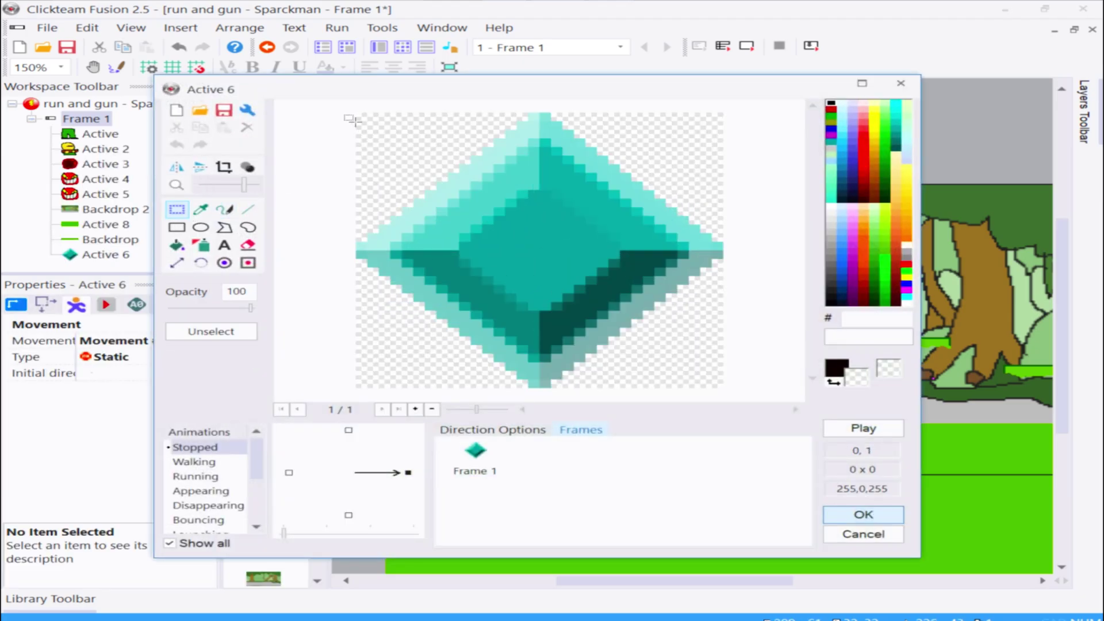
pyautogui.moveTo(352, 119); pyautogui.dragTo(805, 400)
pyautogui.press('Delete')
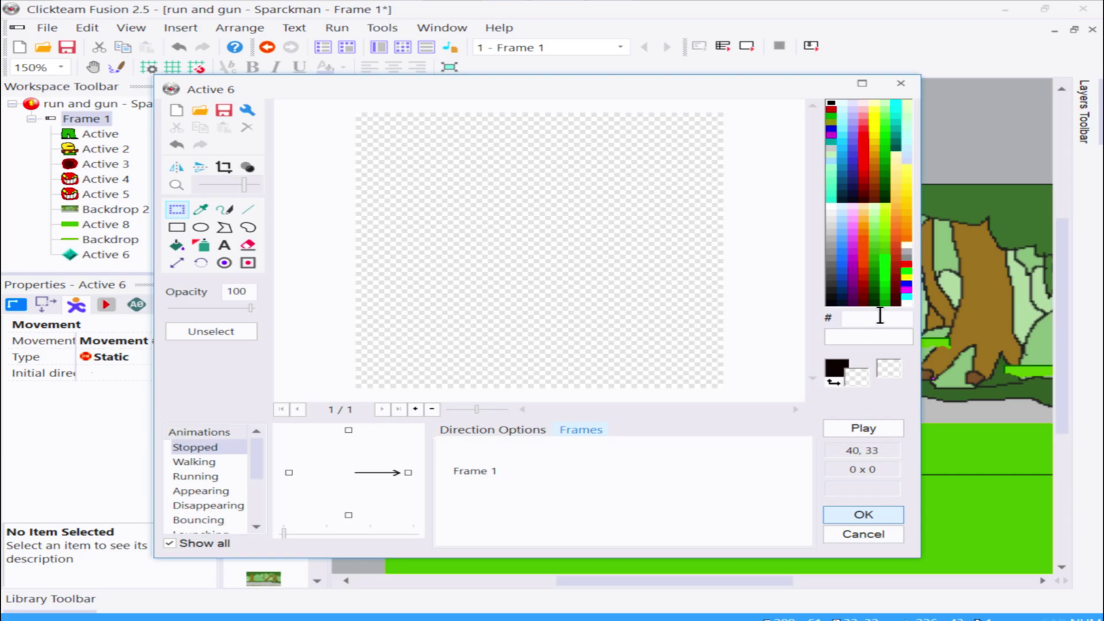
# - Draw an unfilled light blue (6FC3EF) ellipse about 12 by 12 pixels near the centre of the blank image
pyautogui.rightClick(838, 136)
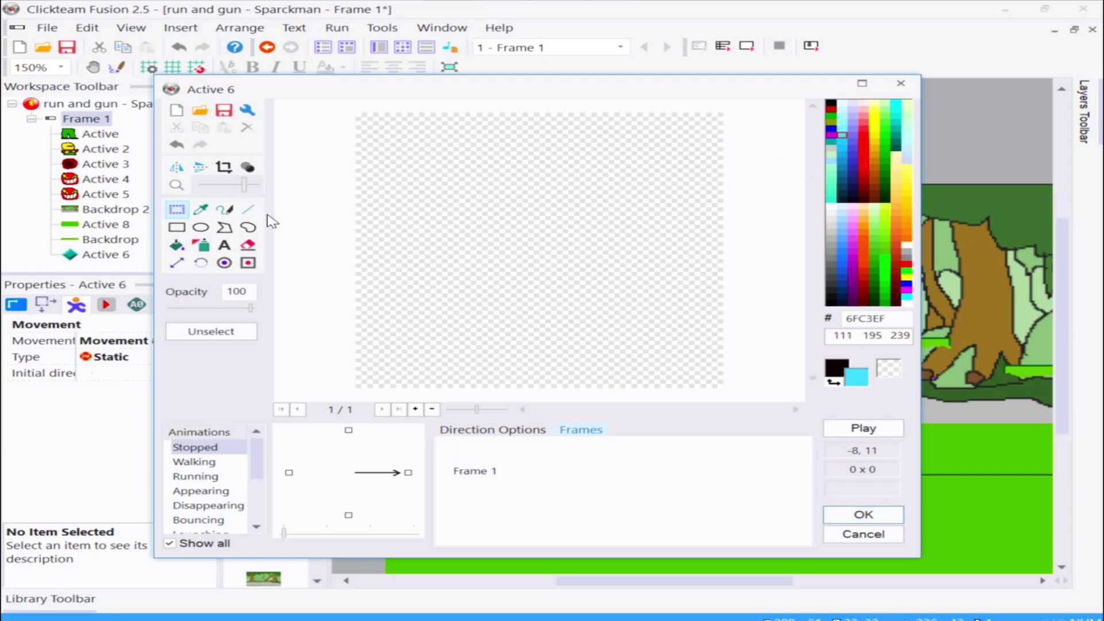
pyautogui.click(200, 228)
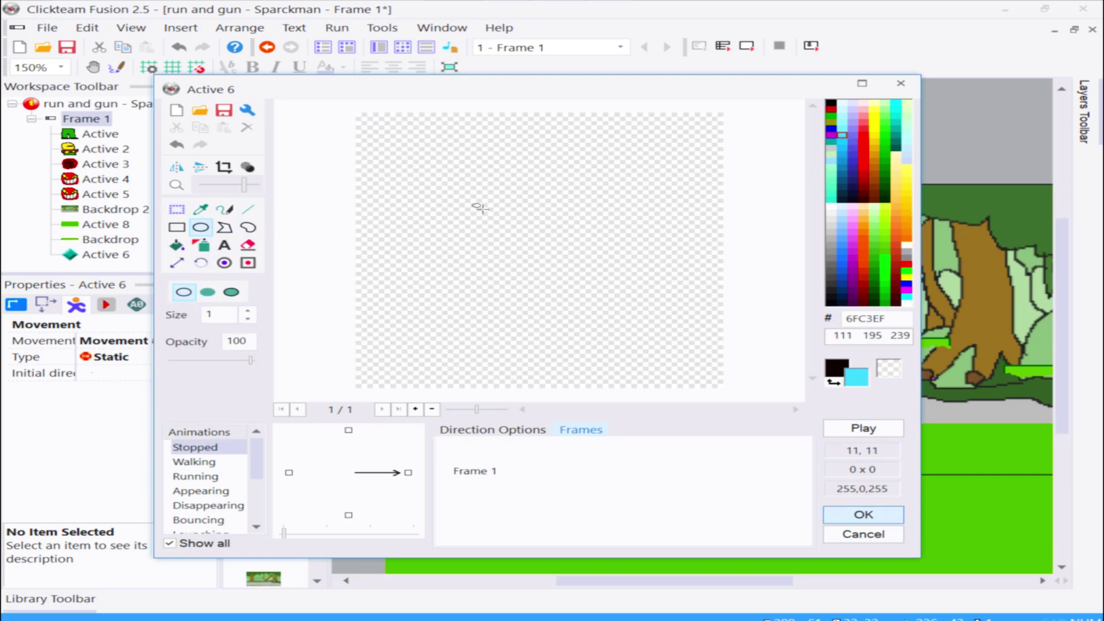
pyautogui.moveTo(480, 208); pyautogui.dragTo(620, 300, button='right')
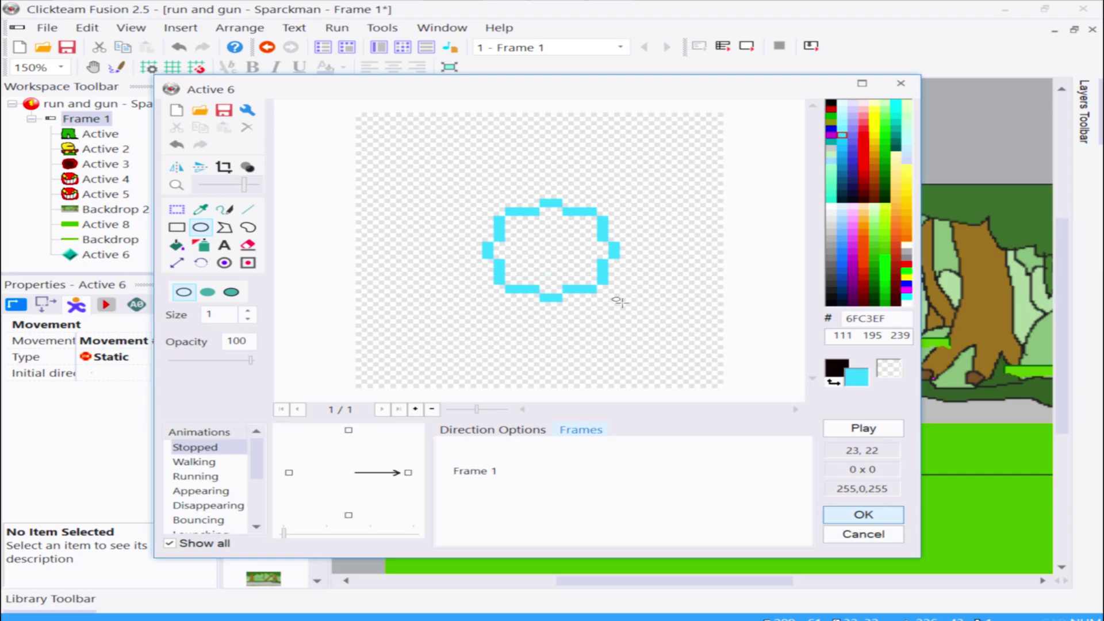
# - Fill the inside of the ellipse with the slightly darker blue 53AFE3
pyautogui.click(178, 244)
pyautogui.rightClick(840, 154)
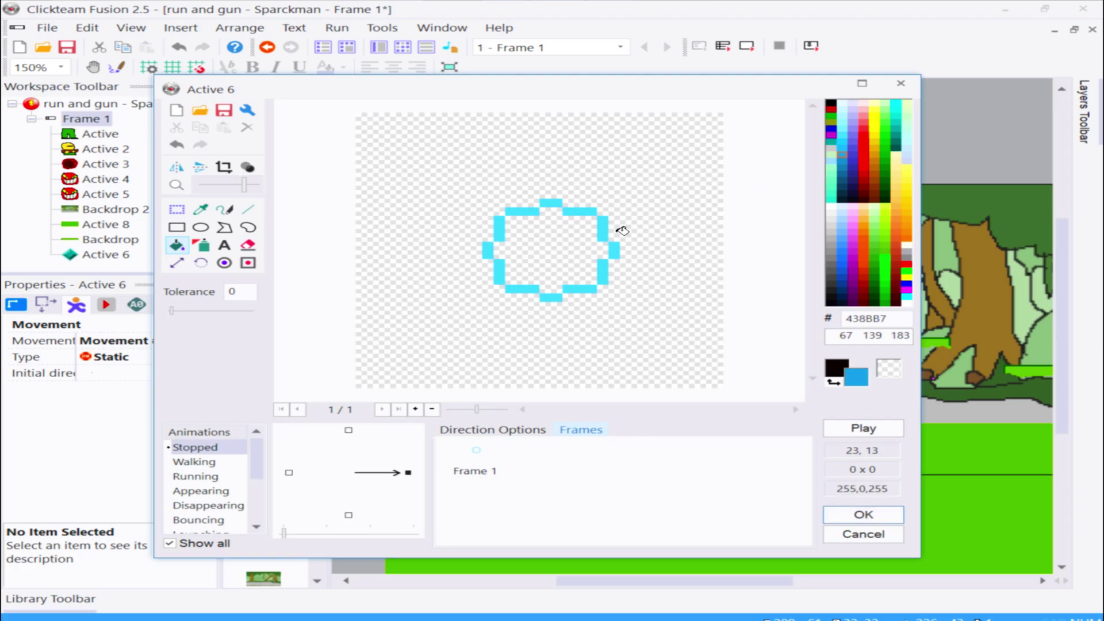
pyautogui.rightClick(841, 142)
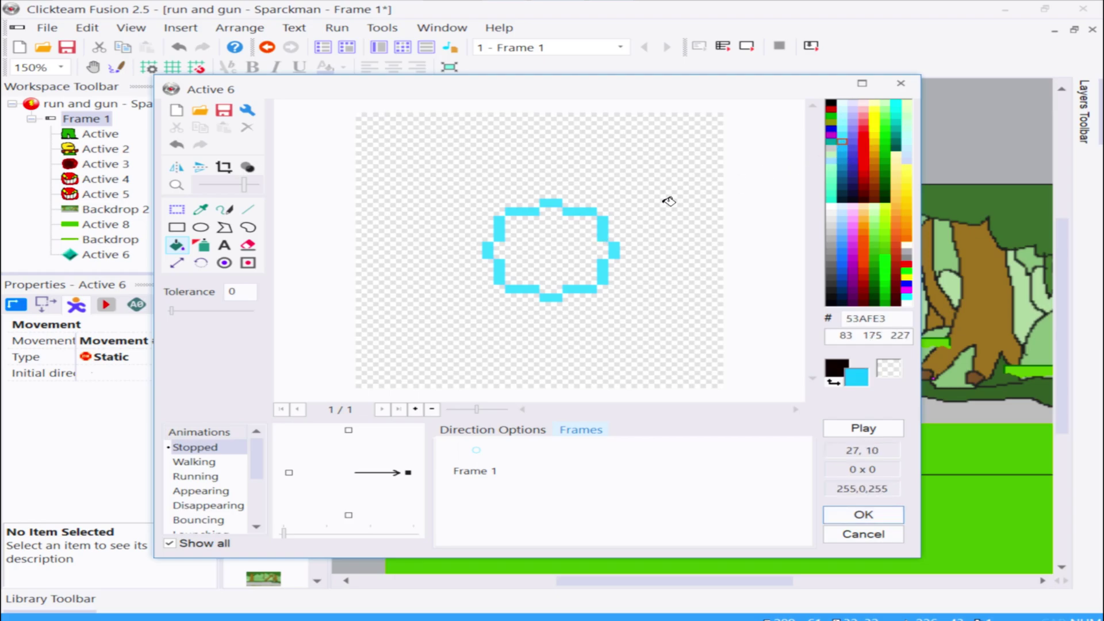
pyautogui.rightClick(552, 243)
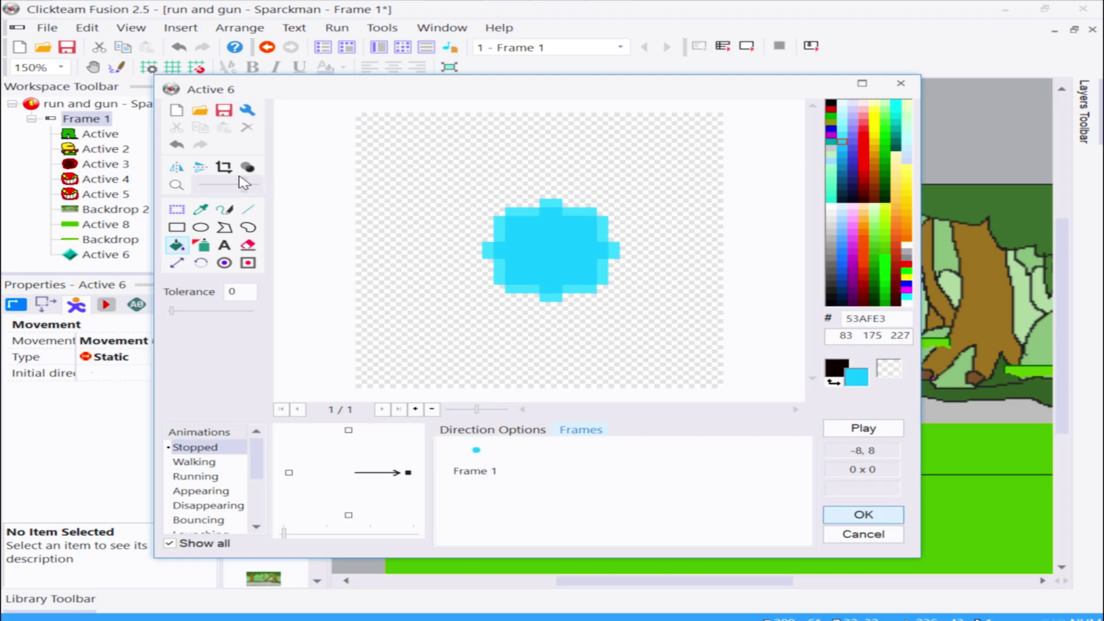
# - Crop the bullet image to its drawn pixels and centre both its hot spot and its action point
pyautogui.click(224, 167)
pyautogui.click(224, 262)
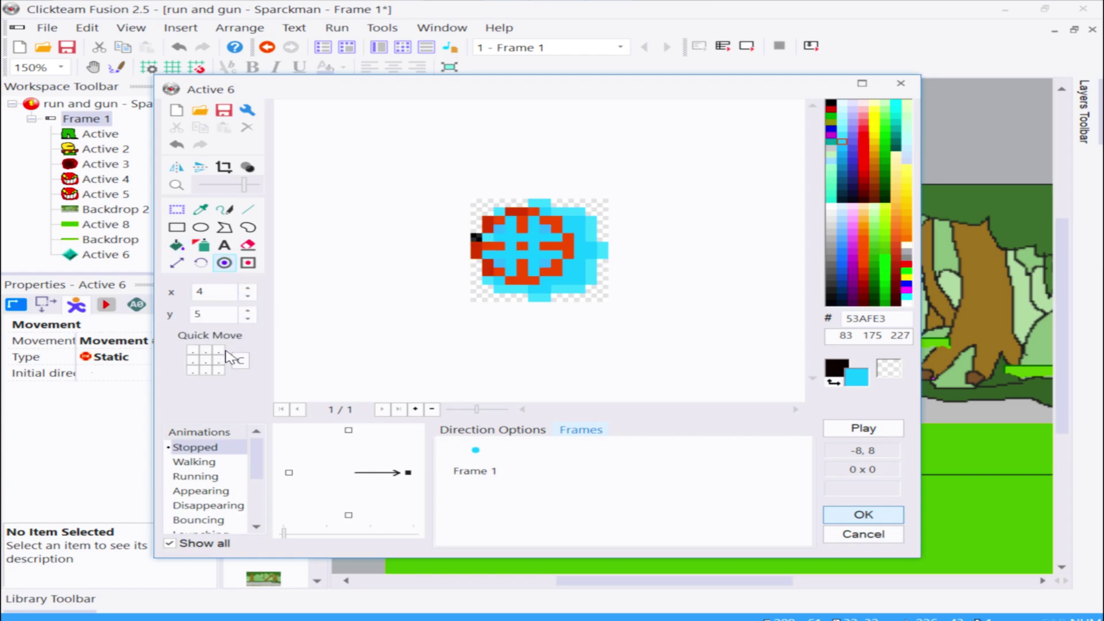
pyautogui.click(205, 360)
pyautogui.click(247, 263)
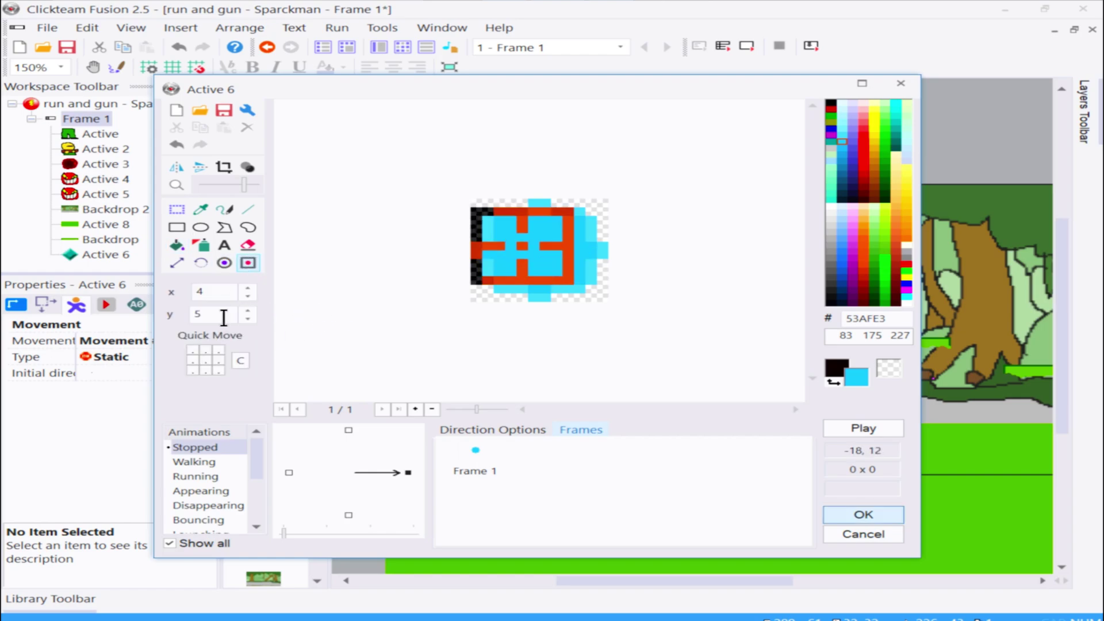
pyautogui.click(206, 361)
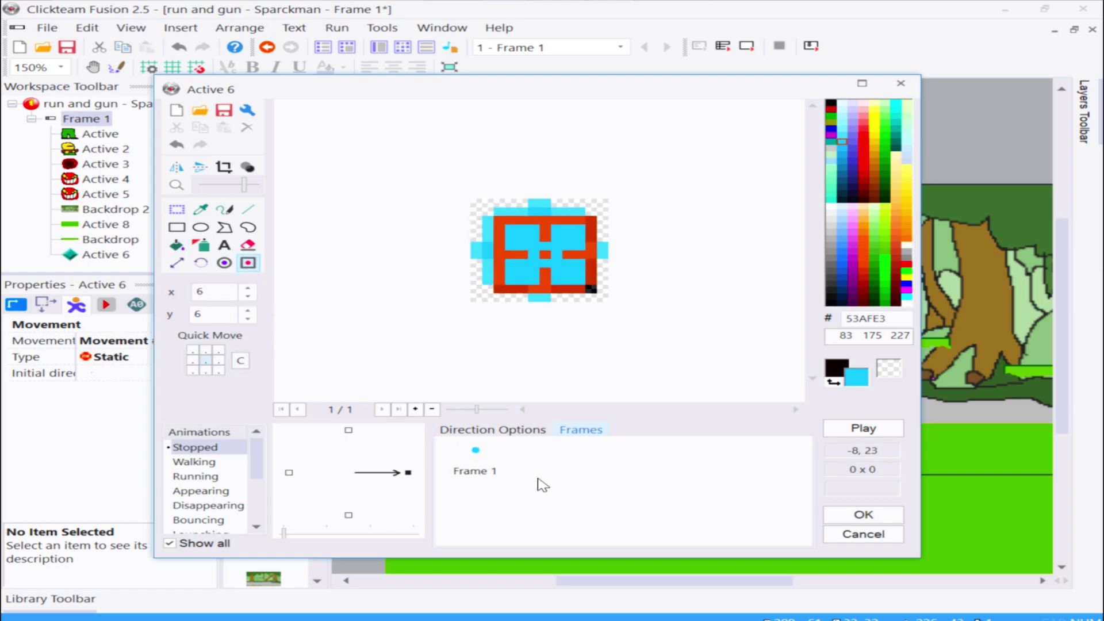
# - Clone the bullet's first Stopped frame to make a second animation frame
pyautogui.rightClick(487, 463)
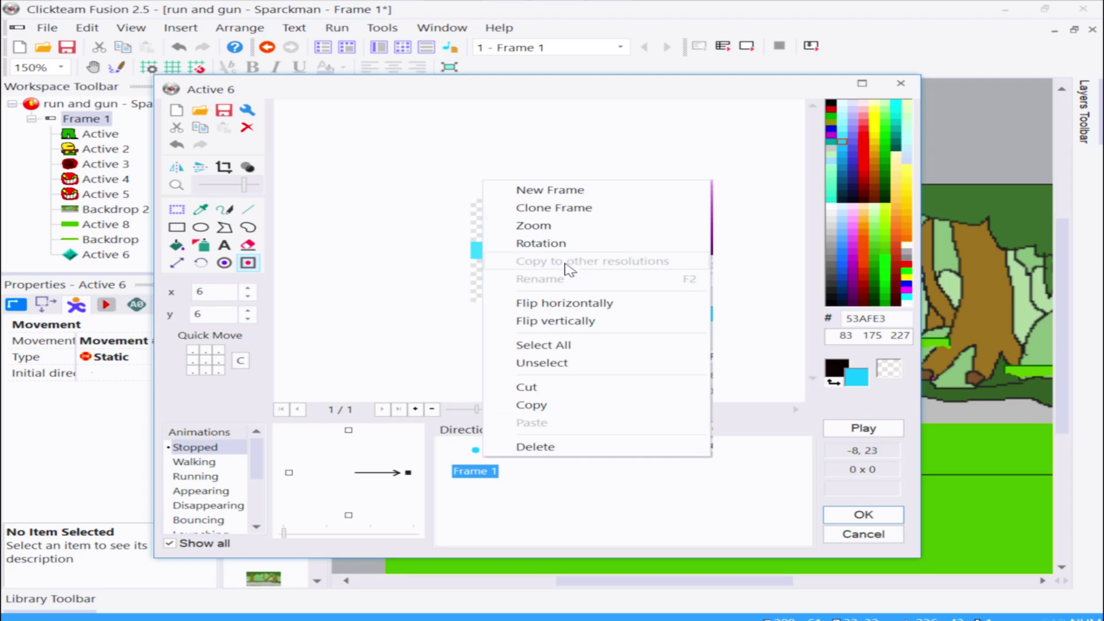
pyautogui.click(584, 208)
pyautogui.click(566, 460)
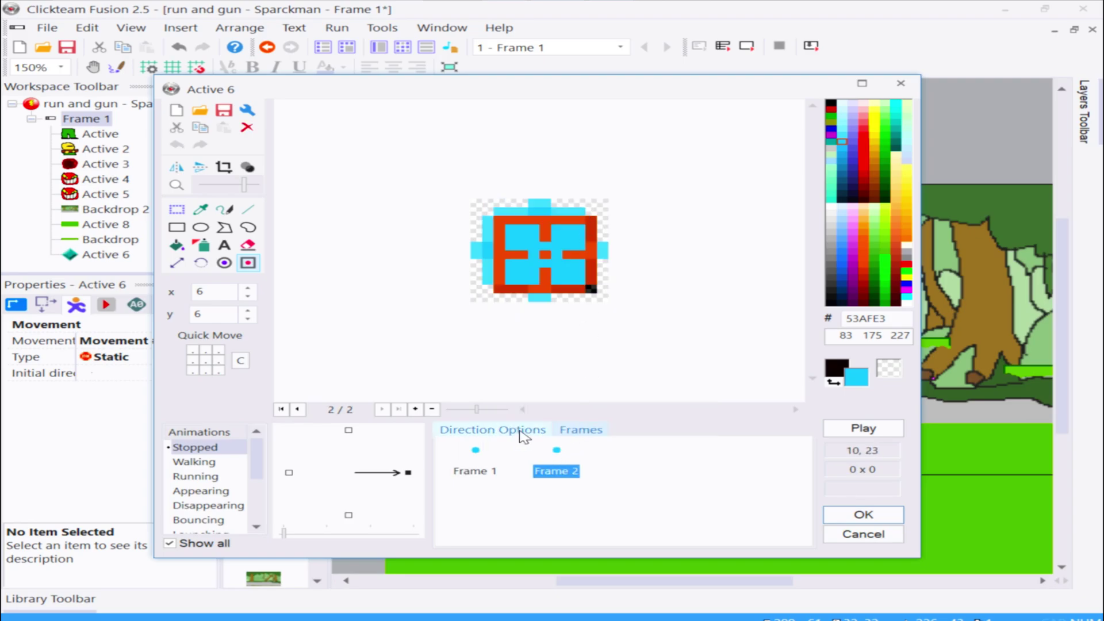
pyautogui.click(523, 433)
pyautogui.click(581, 432)
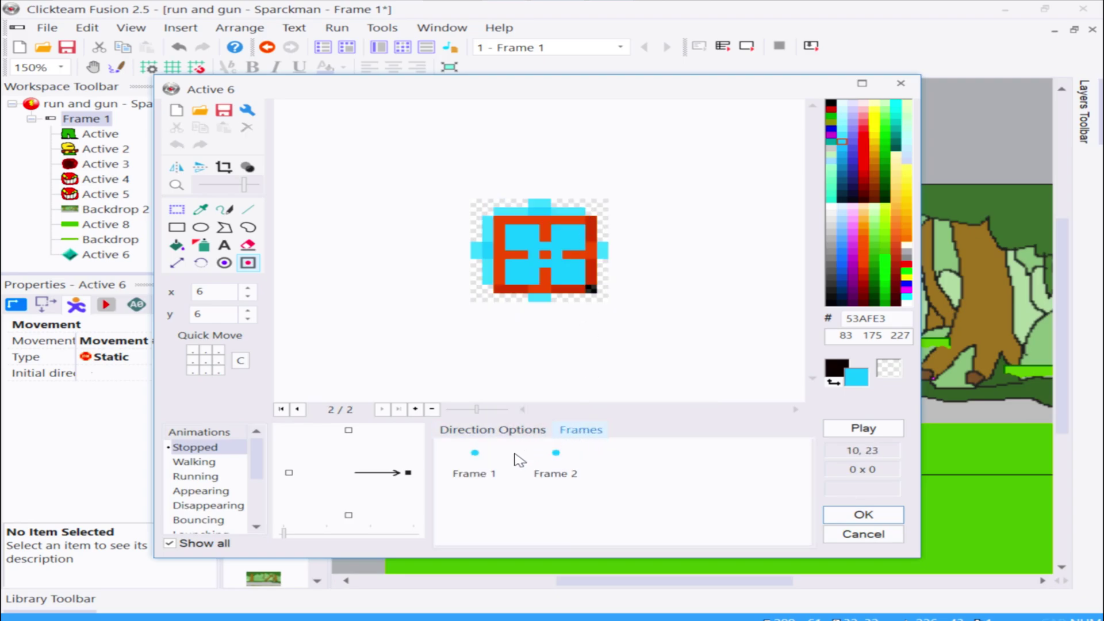
# - Fill the inside of the bullet in Frame 2 with the darker blue 336B8B
pyautogui.click(553, 462)
pyautogui.click(841, 167)
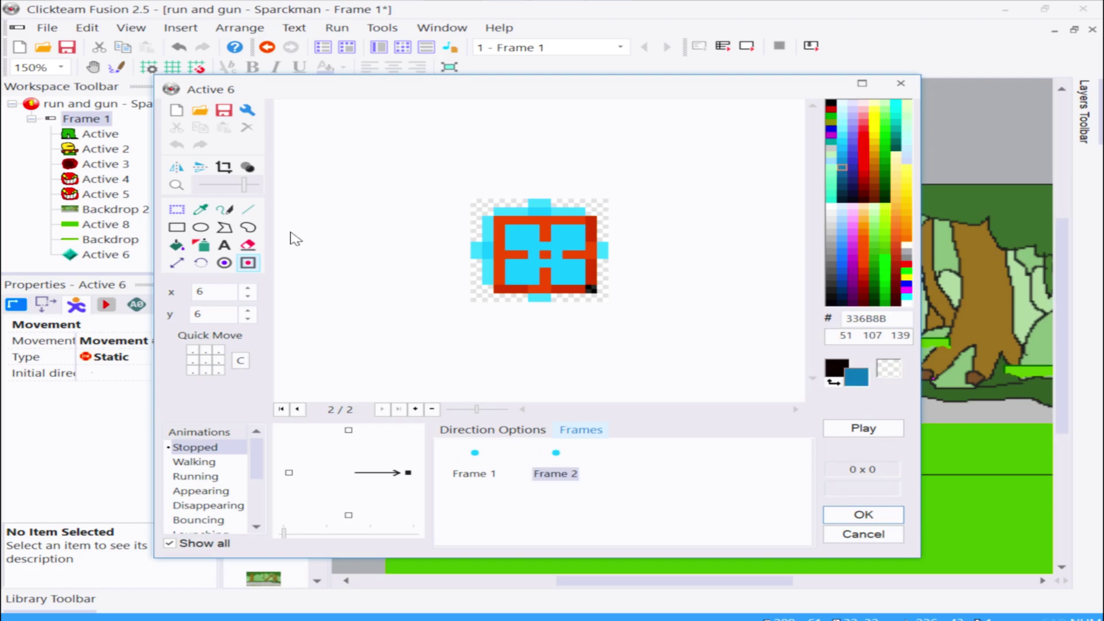
pyautogui.click(176, 245)
pyautogui.click(536, 242)
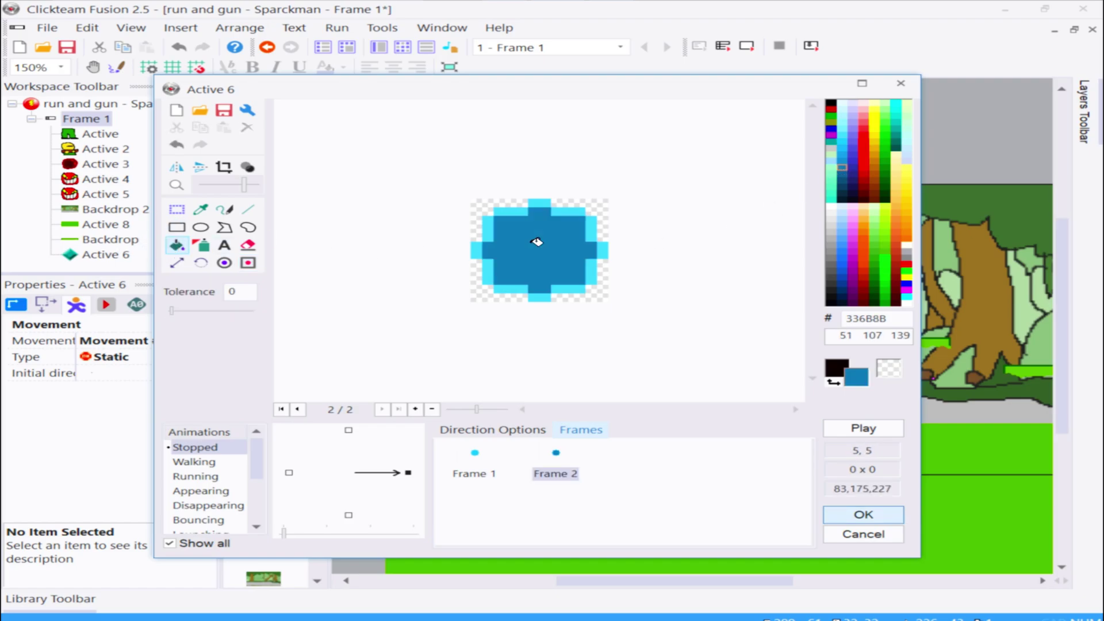
# - Preview the bullet's two-frame animation and accept the edited images of Active 6
pyautogui.click(863, 428)
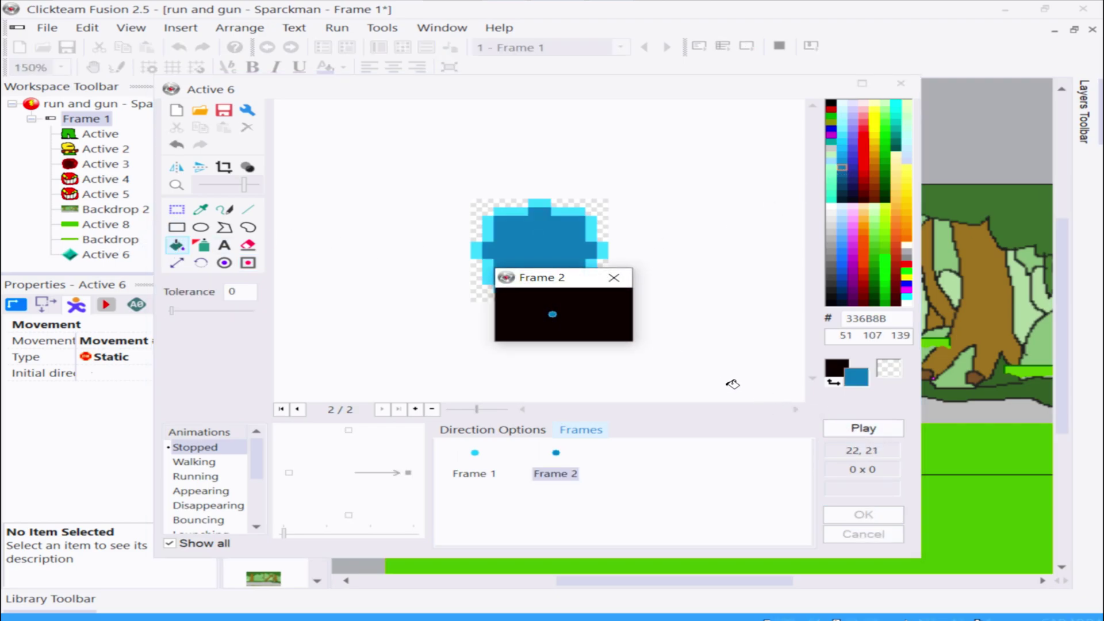
pyautogui.click(620, 286)
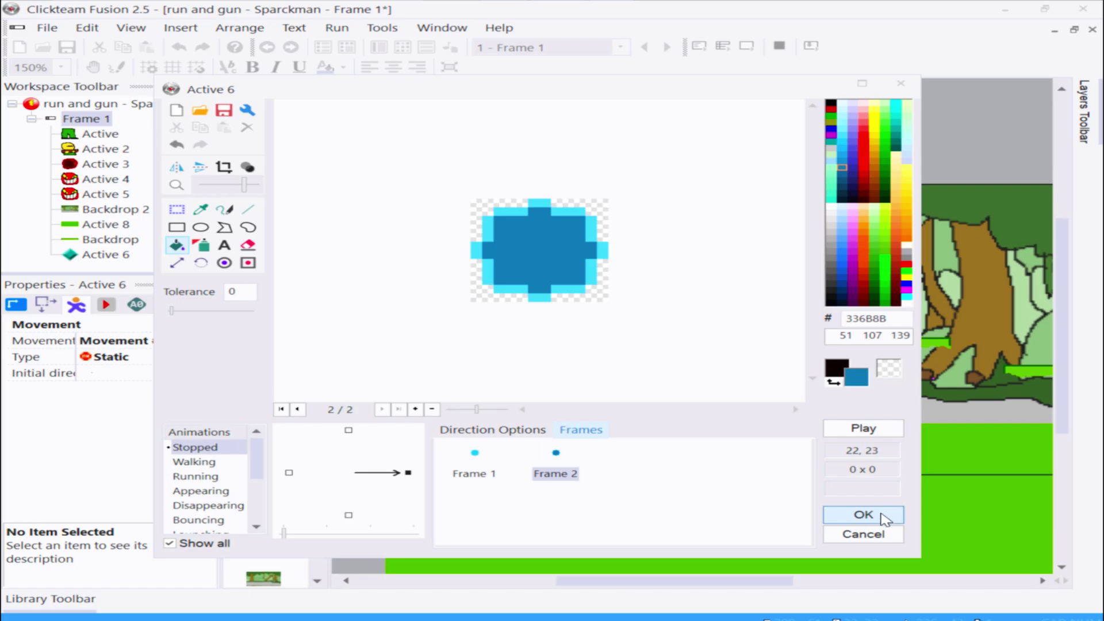
pyautogui.click(863, 515)
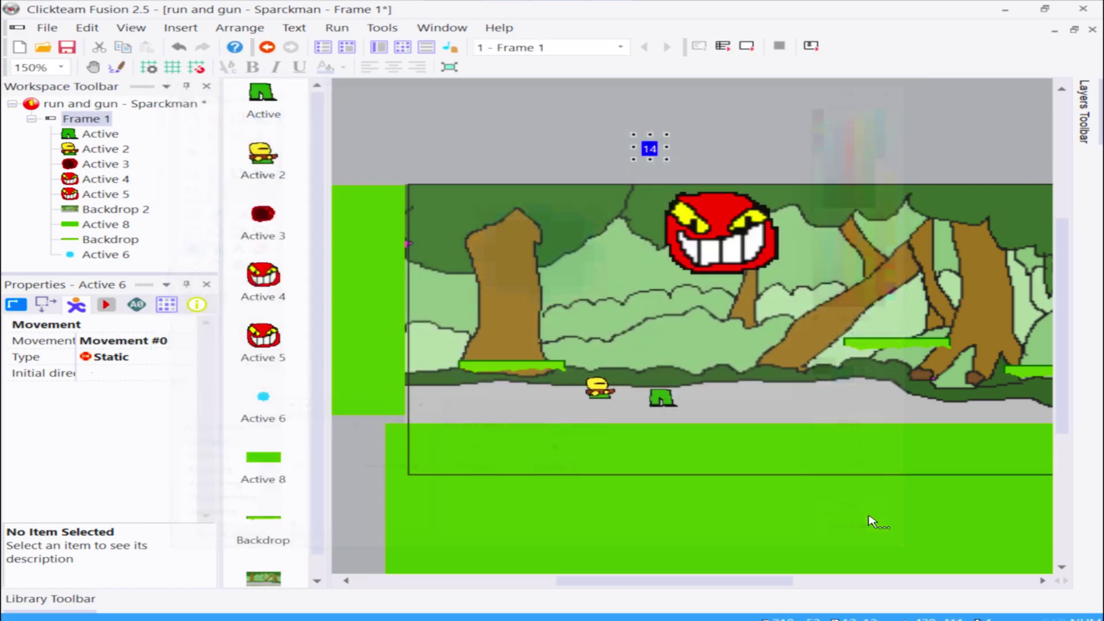
# - Make Active 2 launch the Active 6 bullet at speed 100 in Active 2's direction in the Upon pressing "Z" event
pyautogui.click(404, 46)
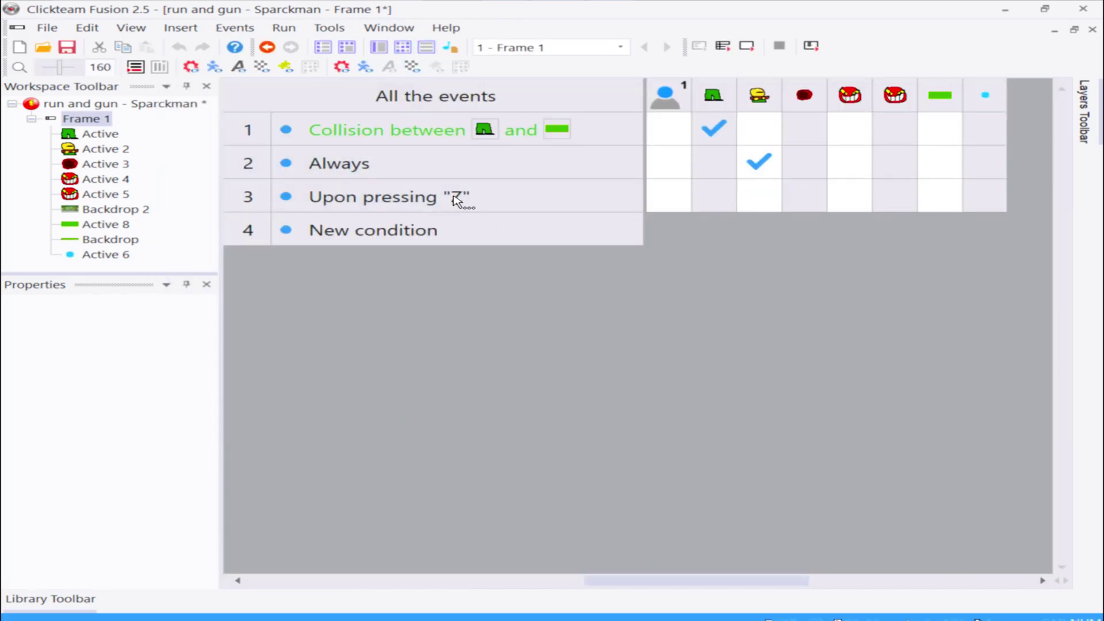
pyautogui.rightClick(757, 201)
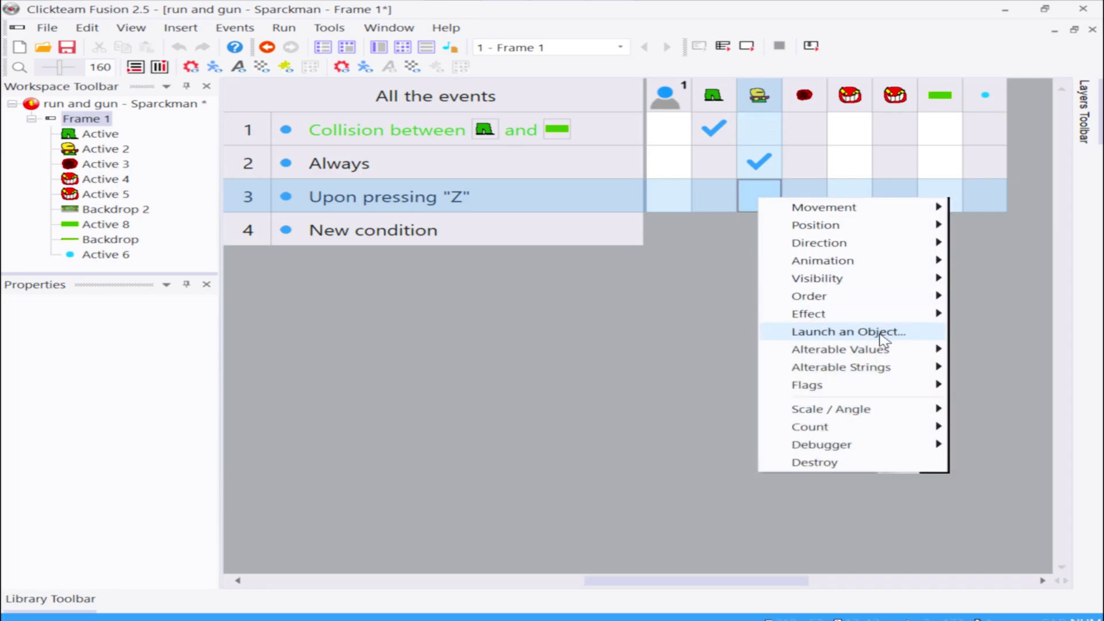
pyautogui.click(851, 332)
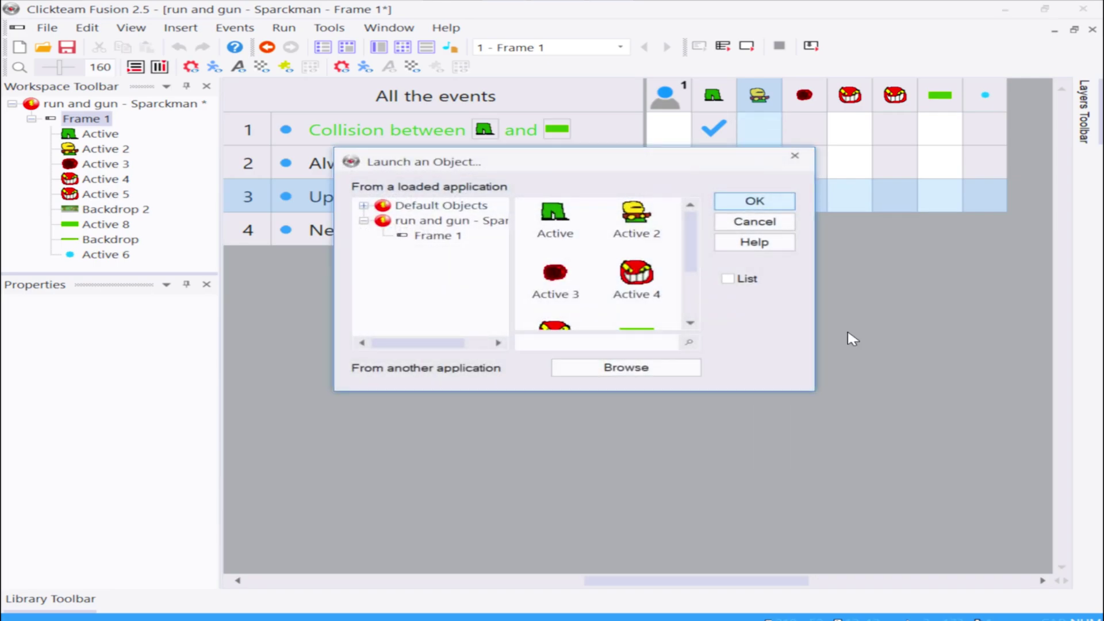
pyautogui.moveTo(690, 247); pyautogui.dragTo(608, 315)
pyautogui.click(571, 311)
pyautogui.click(751, 202)
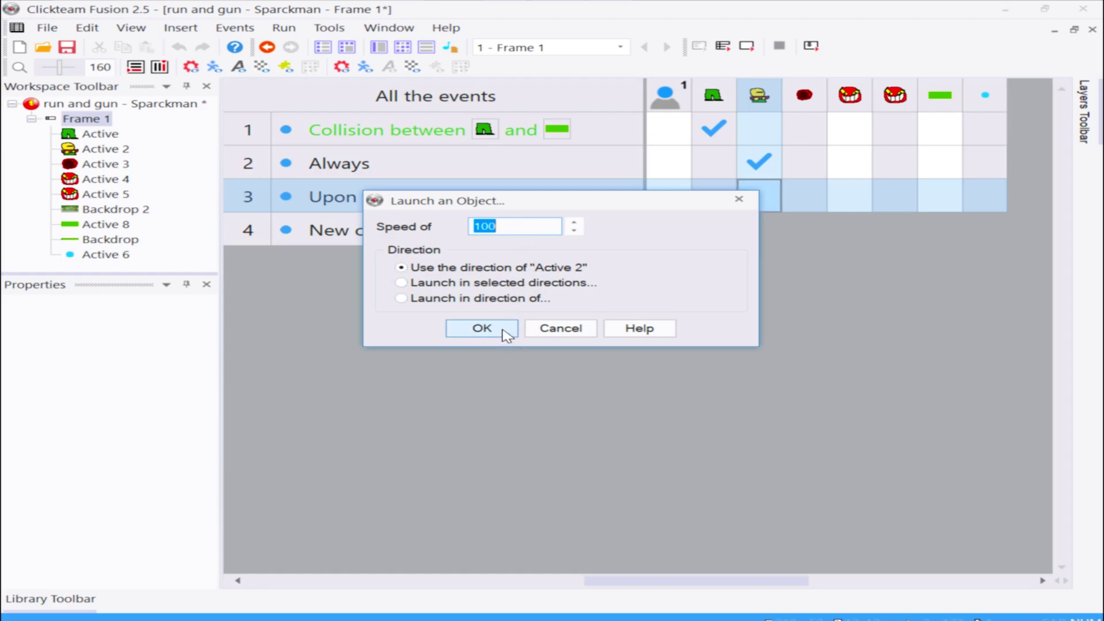
pyautogui.click(482, 328)
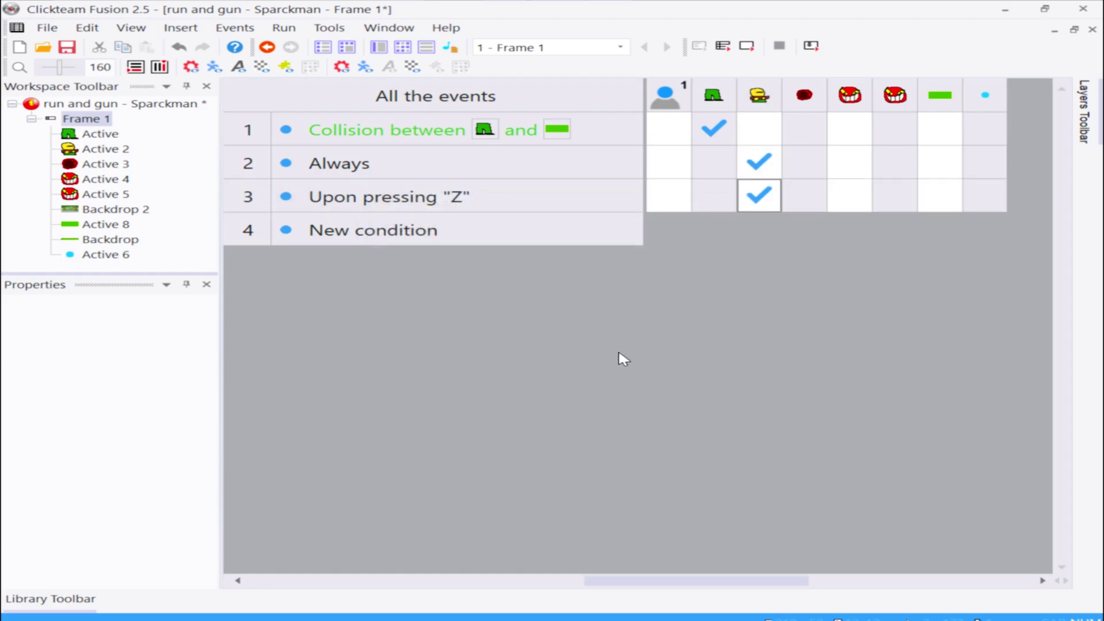
# - Run the frame, test moving the player and firing bullets in several directions, and close the test window
pyautogui.click(747, 46)
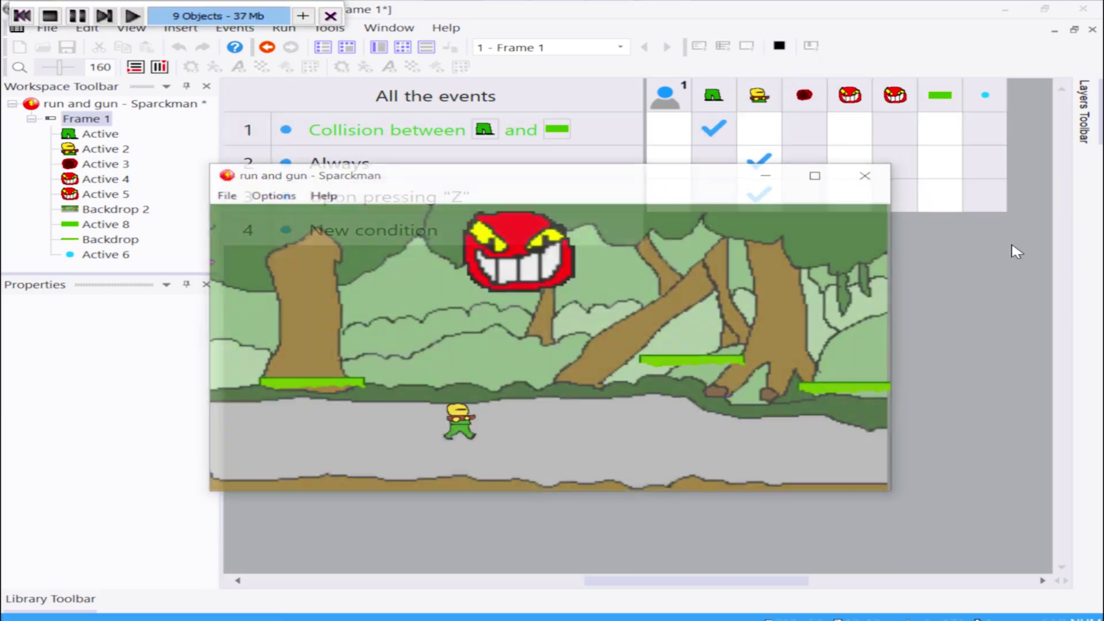
pyautogui.press('Left')
pyautogui.press('Right')
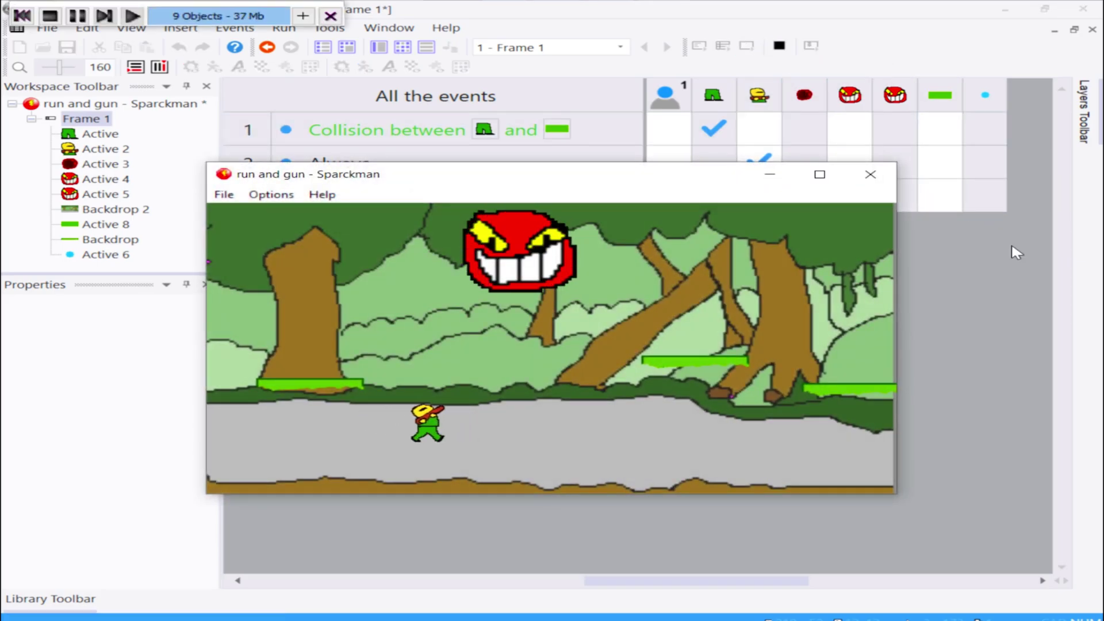
pyautogui.press('space')
pyautogui.press('Left')
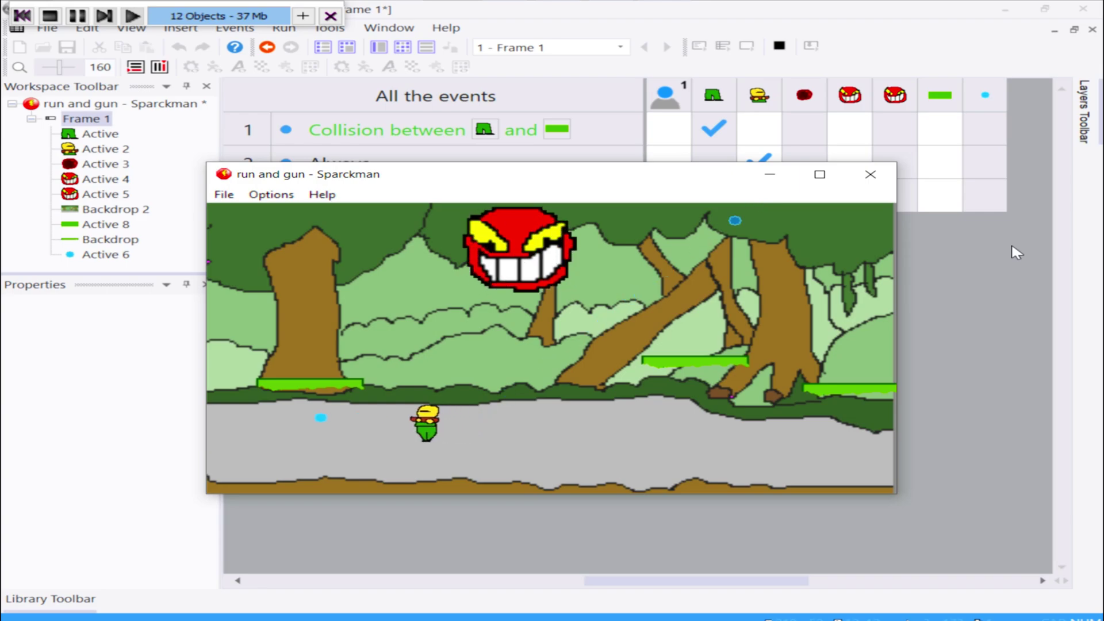
pyautogui.press('Right')
pyautogui.press('Left')
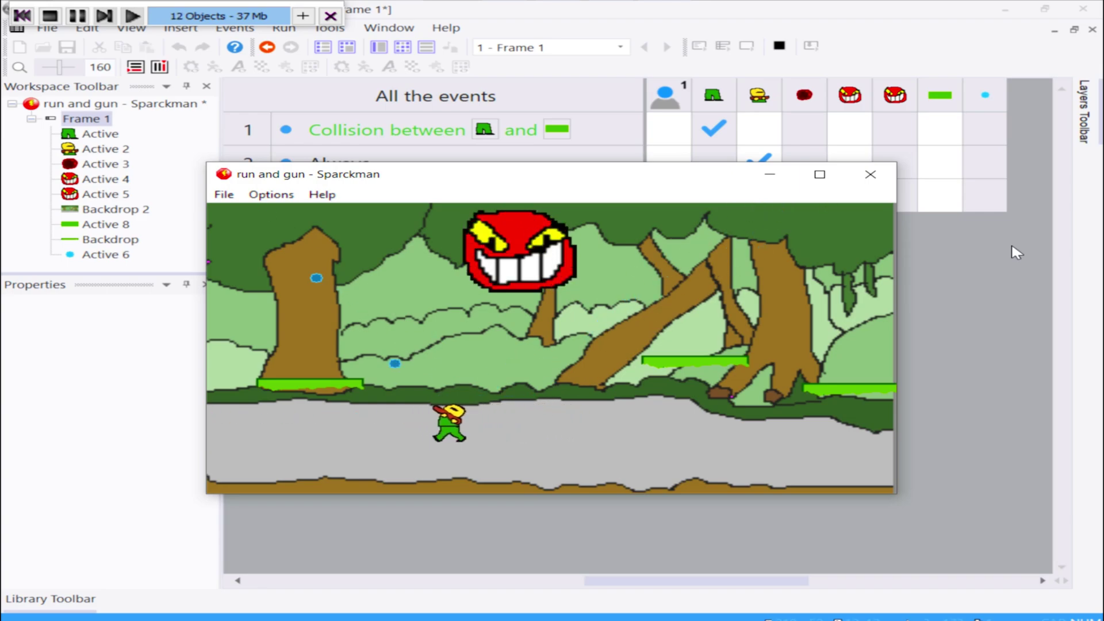
pyautogui.press('Right')
pyautogui.press('Right')
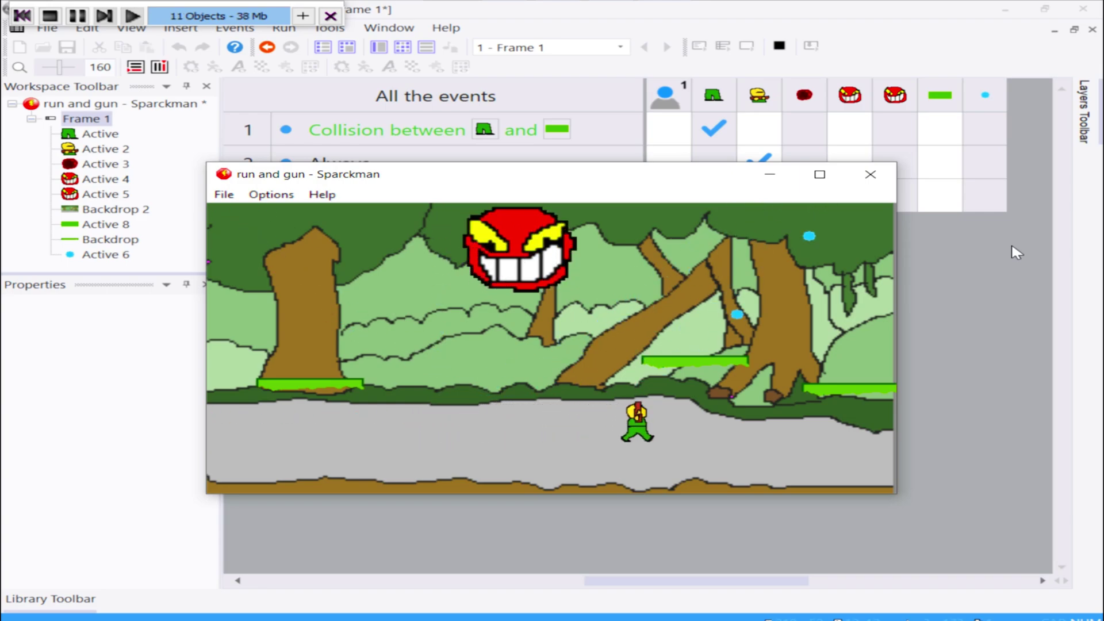
pyautogui.press('Left')
pyautogui.press('Right')
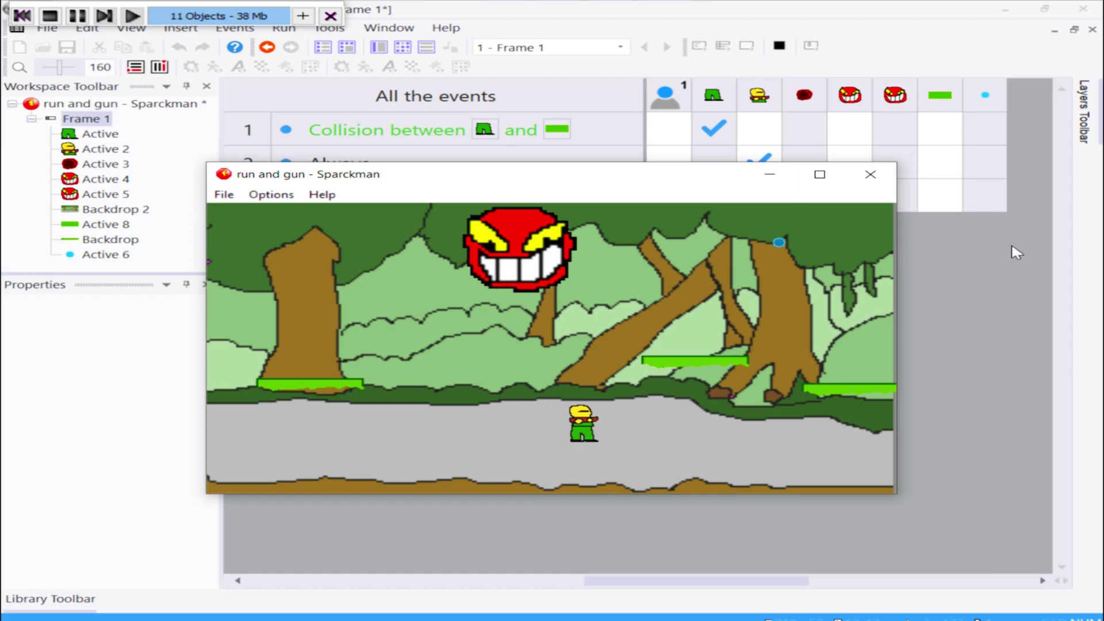
pyautogui.click(871, 175)
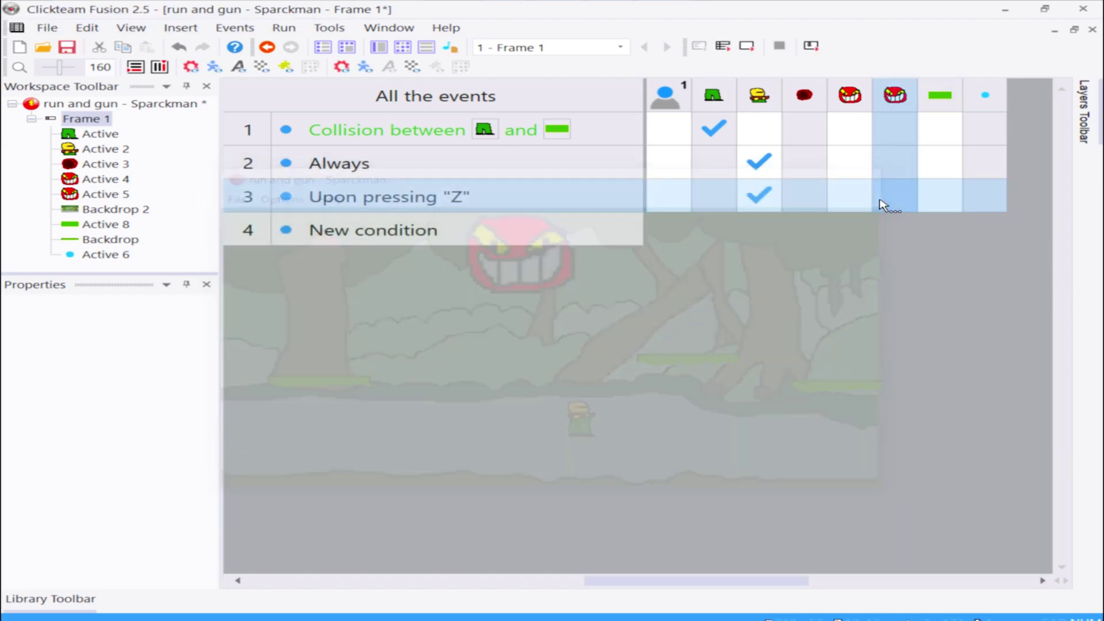
# - Examine the action point at the gun's tip in Active 2's Stopped images across its directions
pyautogui.click(379, 48)
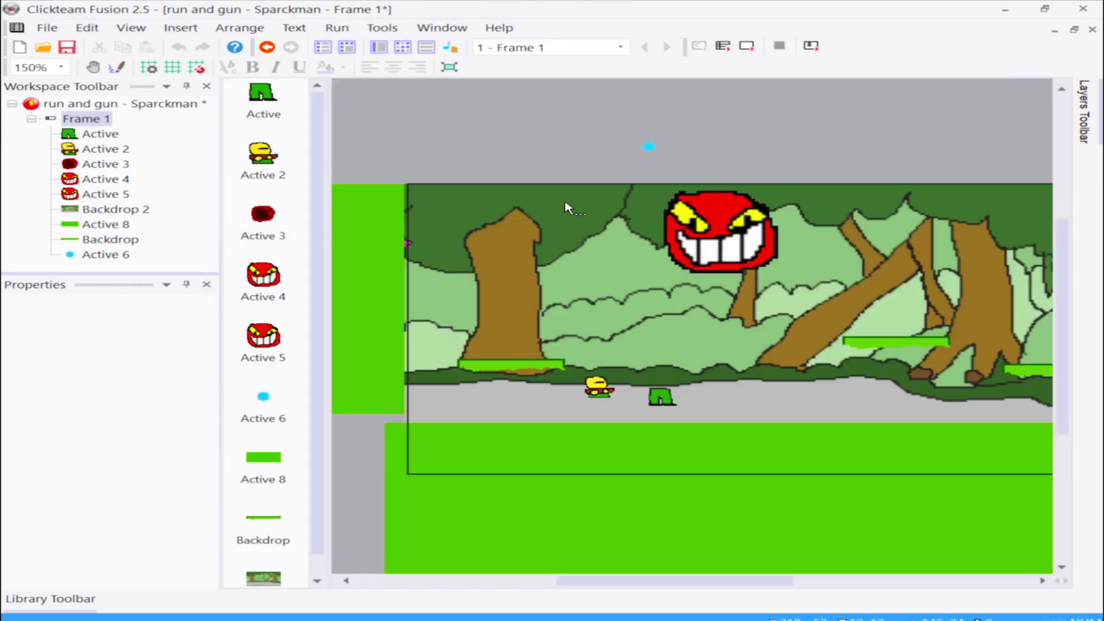
pyautogui.doubleClick(597, 388)
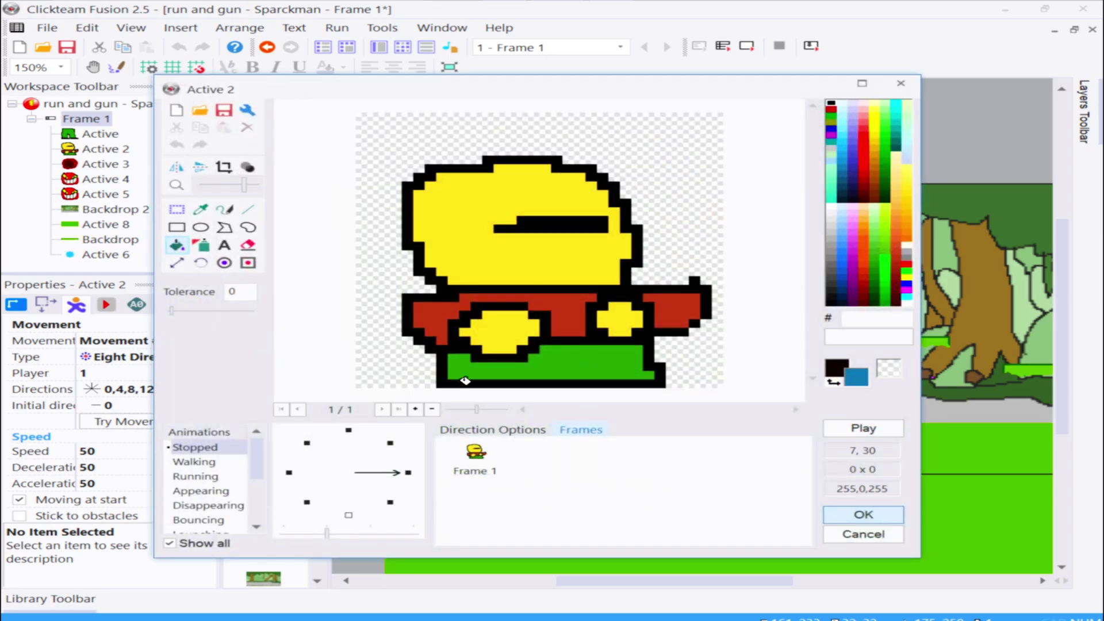
pyautogui.click(258, 260)
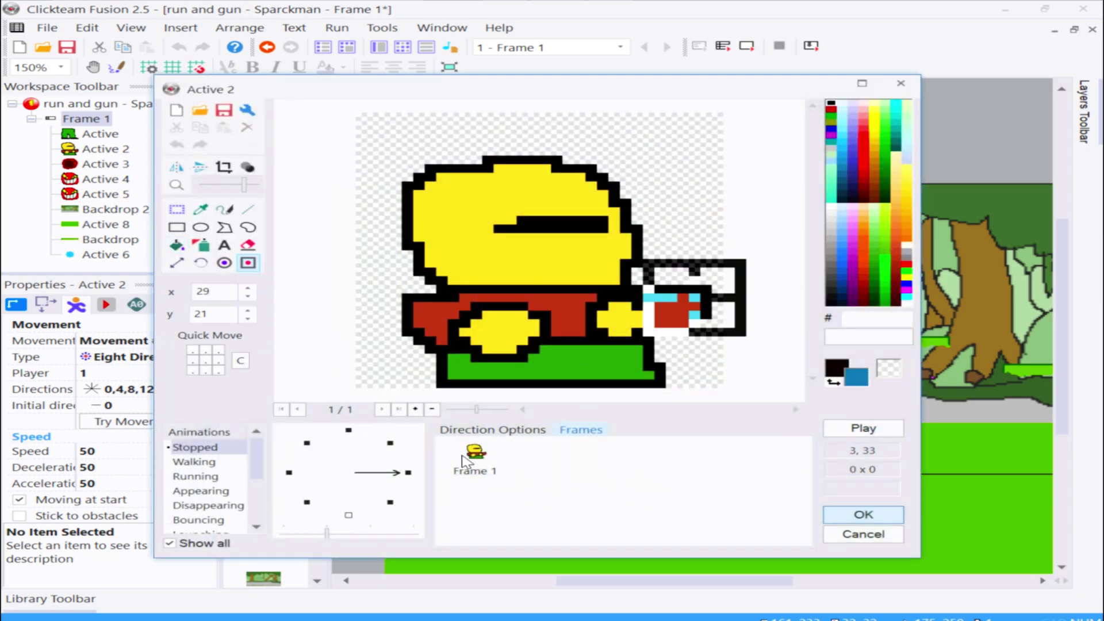
pyautogui.click(391, 444)
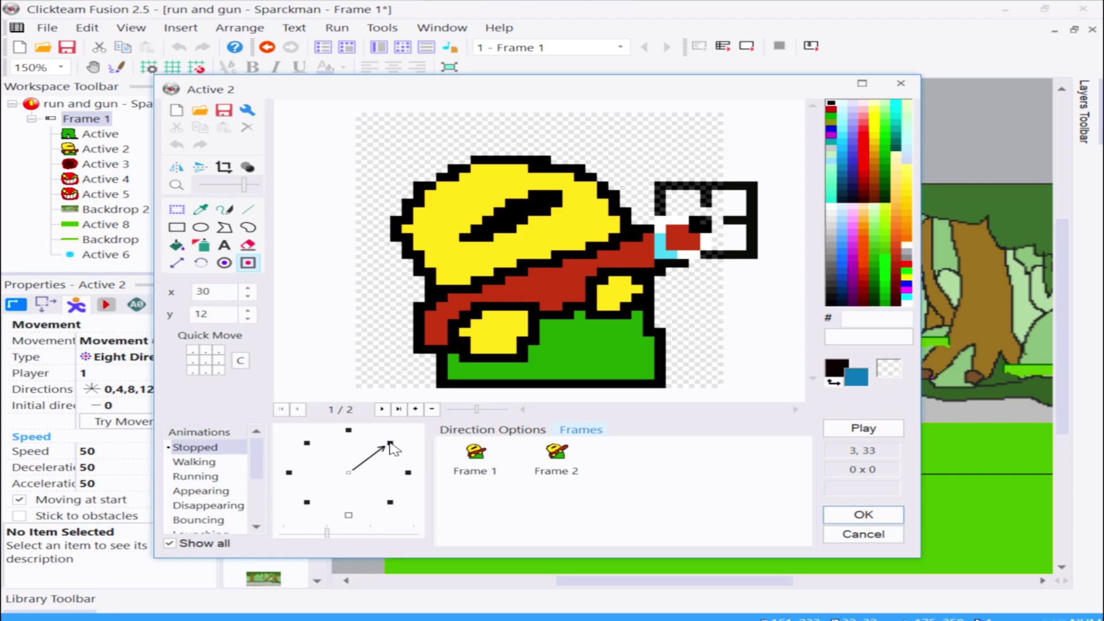
pyautogui.click(349, 431)
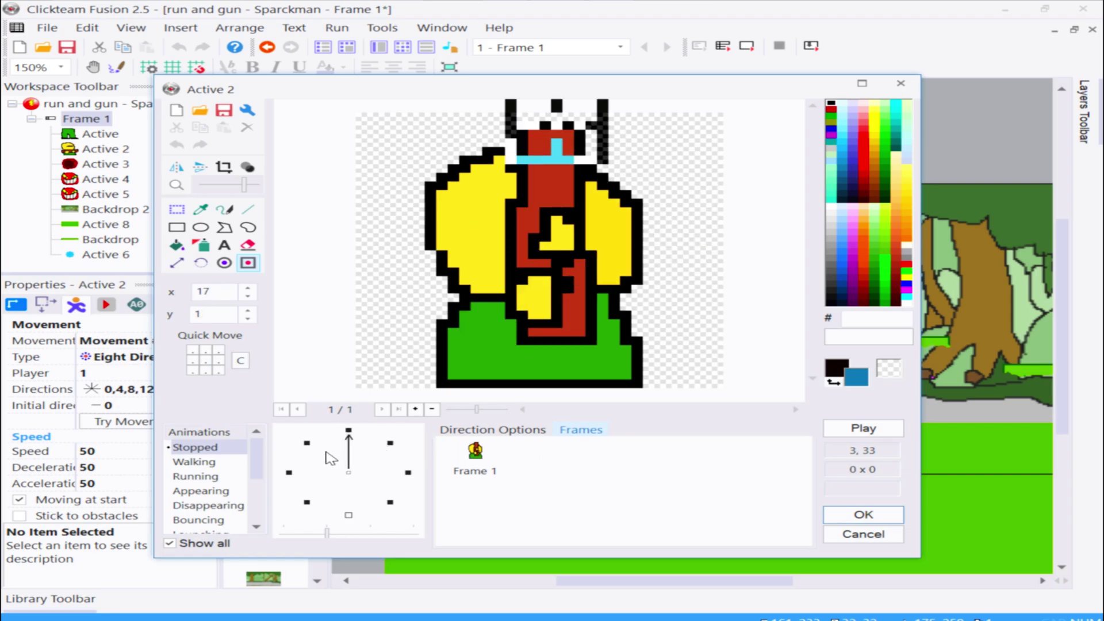
pyautogui.click(308, 444)
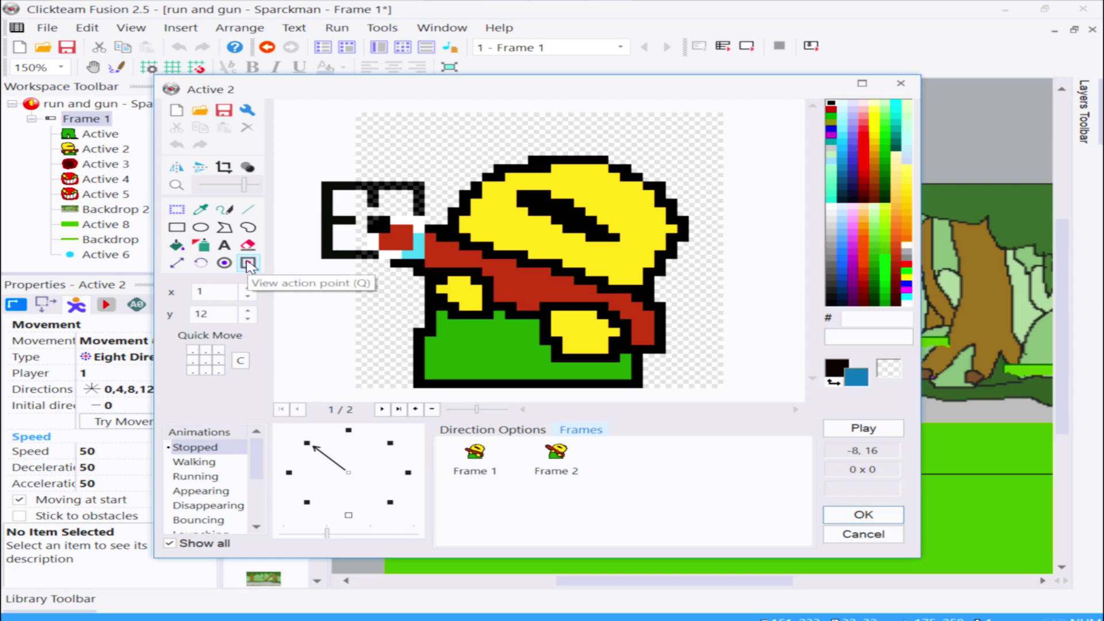
pyautogui.click(248, 264)
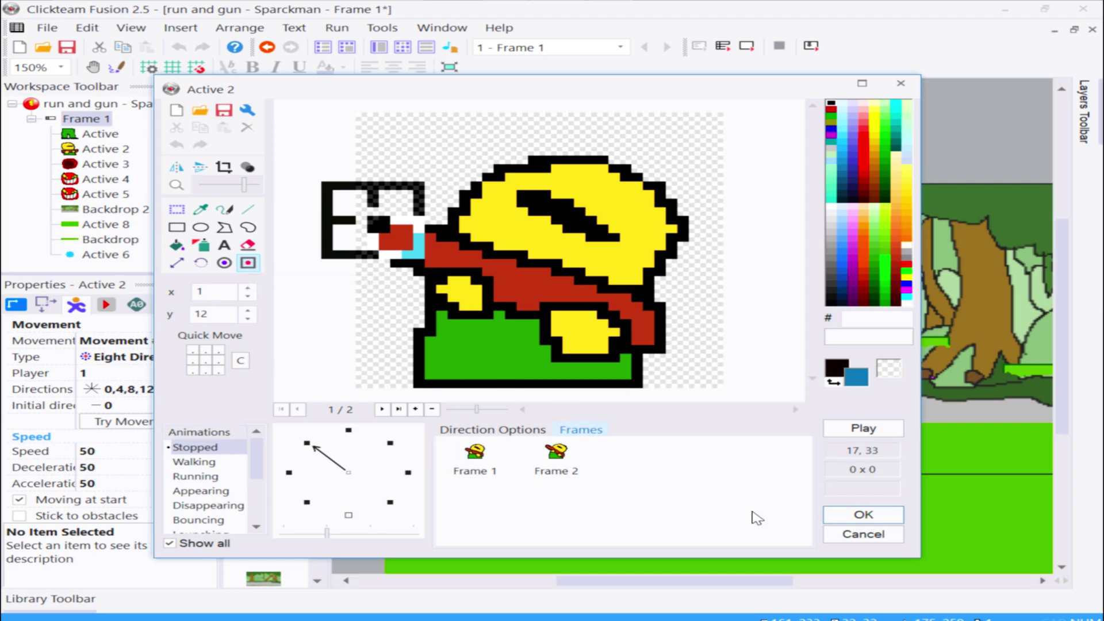
pyautogui.click(289, 473)
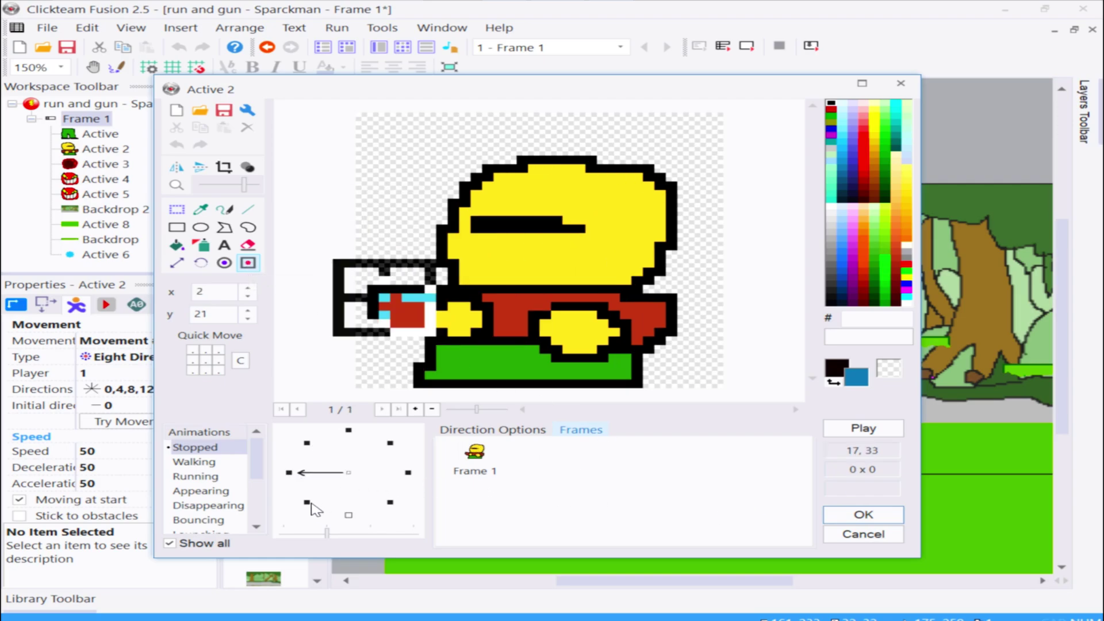
pyautogui.click(307, 503)
pyautogui.click(391, 503)
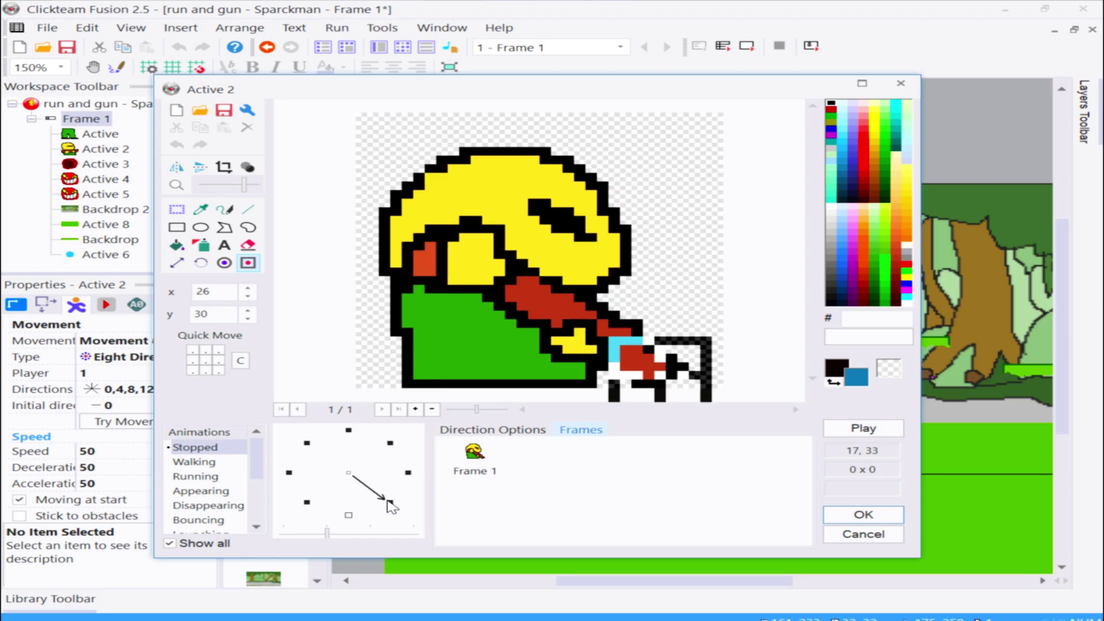
pyautogui.click(862, 515)
# - Add an action that plays the sample 0523 to the Upon pressing "Z" event
pyautogui.click(404, 50)
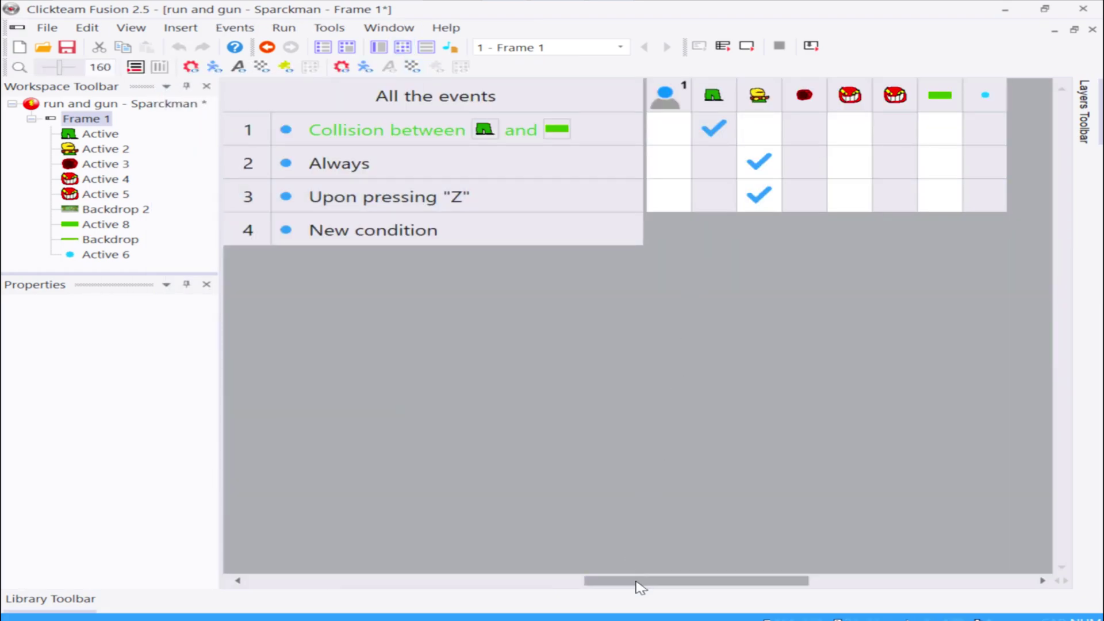
pyautogui.moveTo(636, 580); pyautogui.dragTo(278, 580)
pyautogui.click(723, 206)
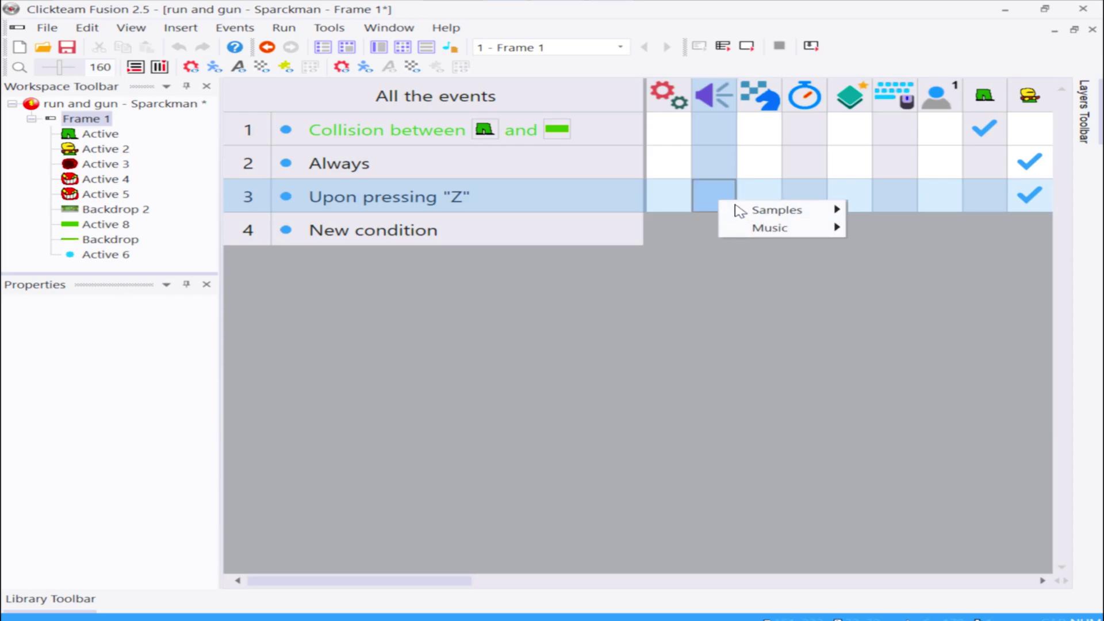
pyautogui.moveTo(773, 210)
pyautogui.click(441, 34)
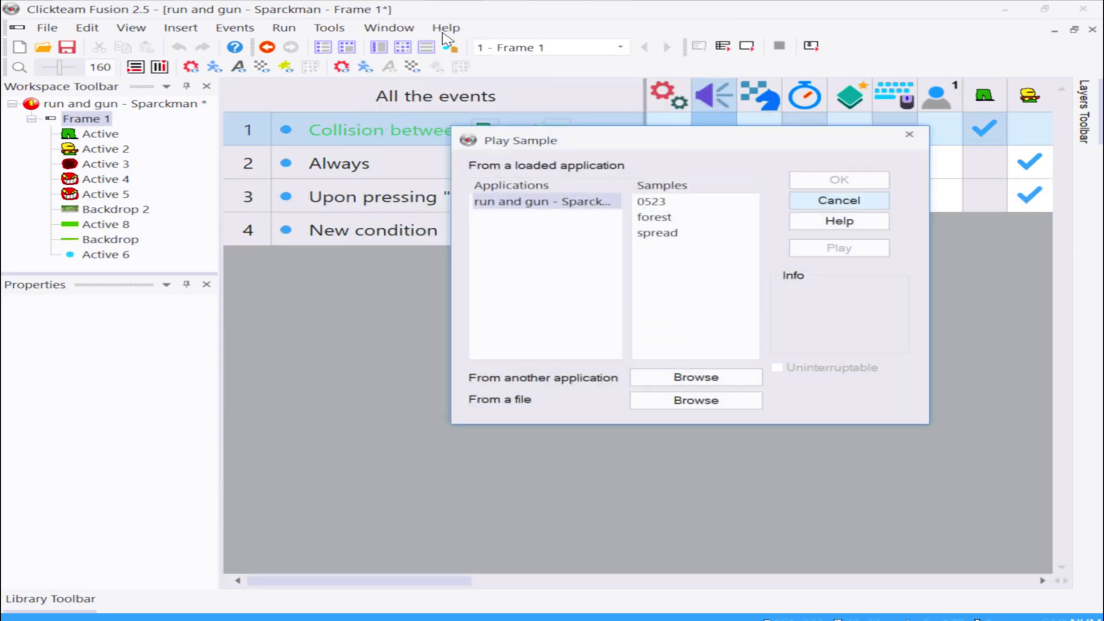
pyautogui.click(654, 217)
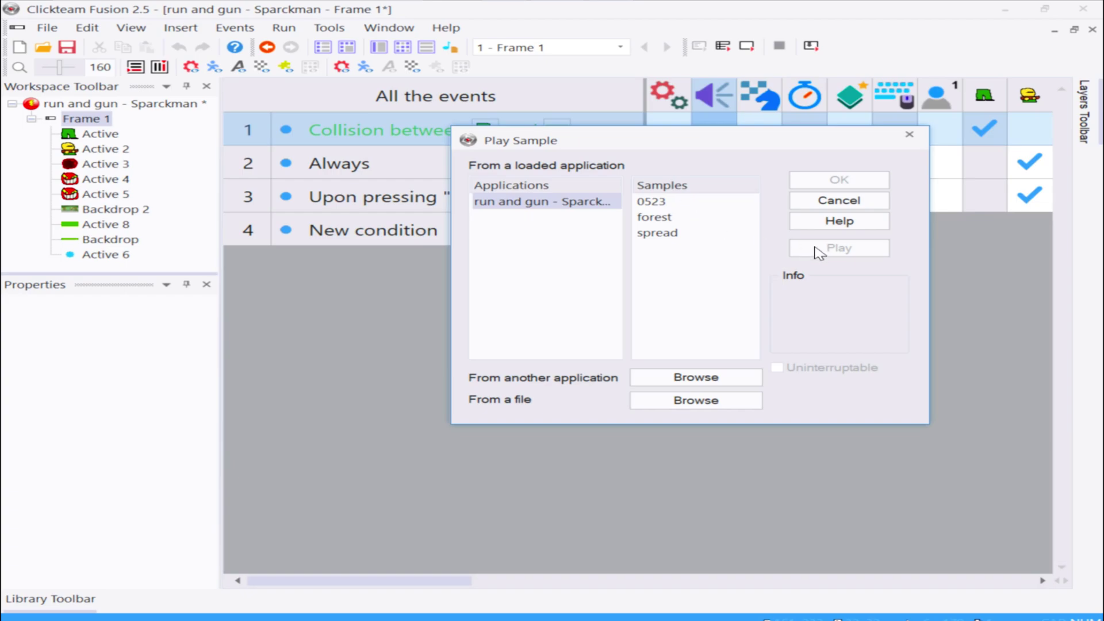
pyautogui.click(659, 203)
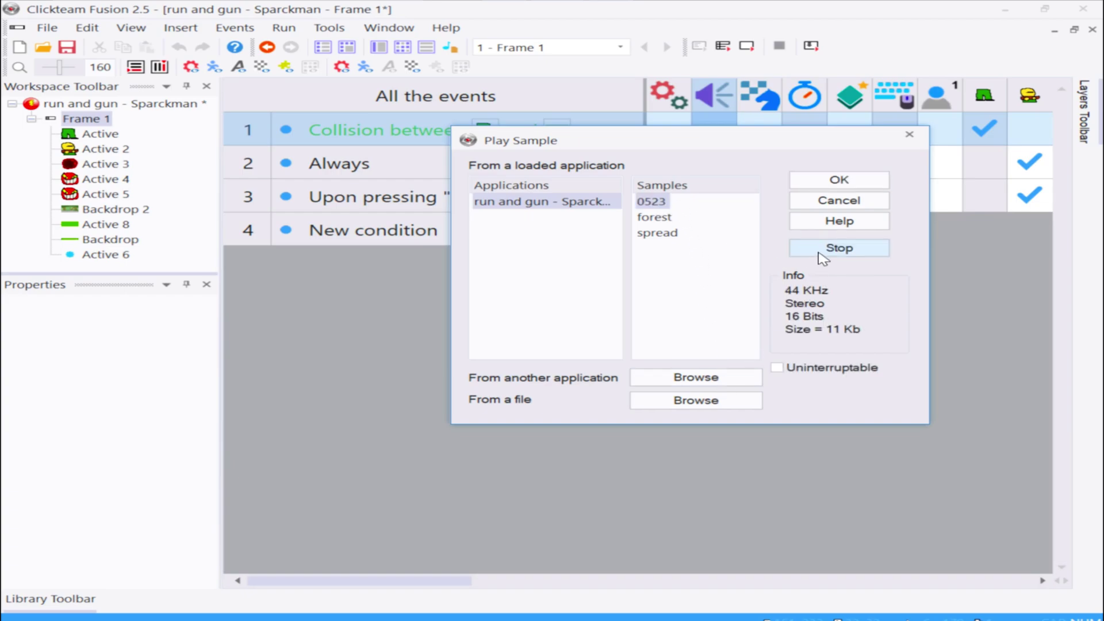
pyautogui.click(845, 181)
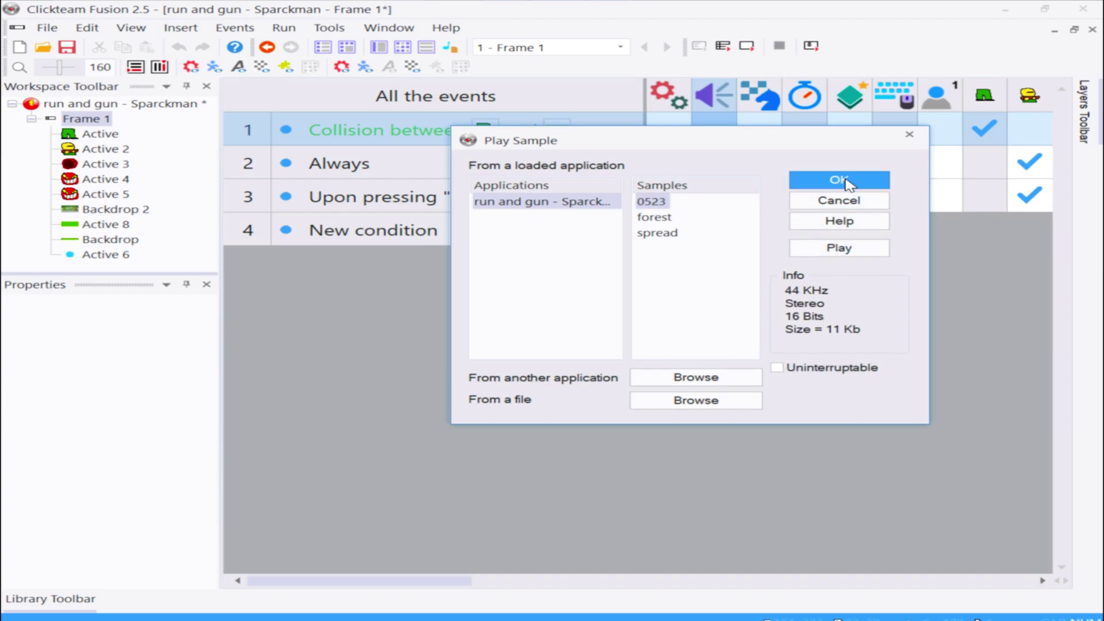
# - Run the frame and test firing bullets while moving the player left and right
pyautogui.click(748, 48)
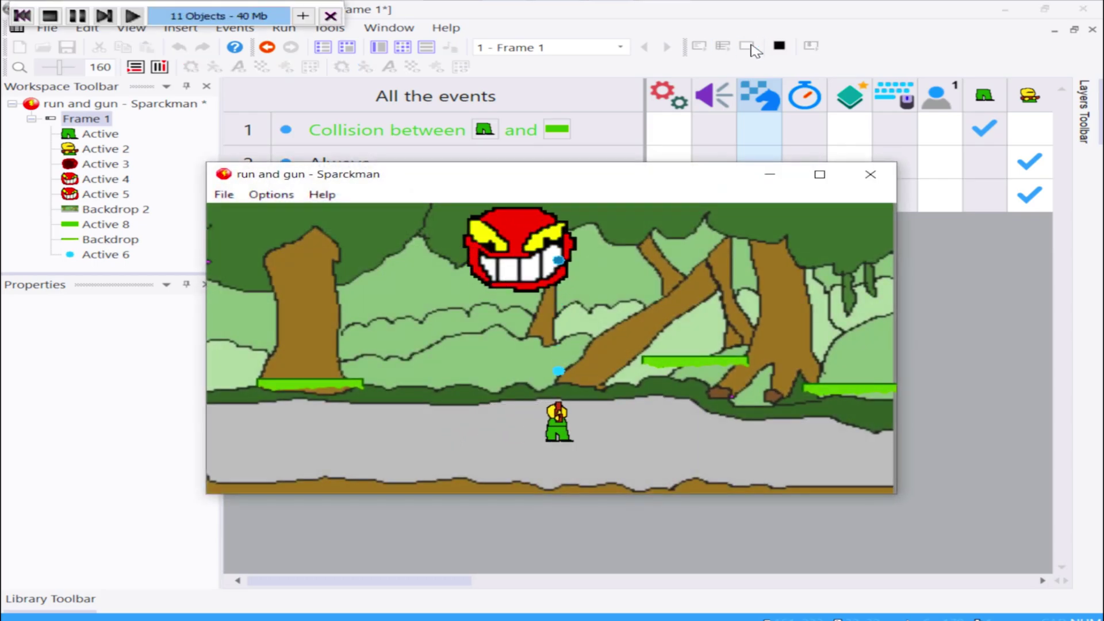
pyautogui.press('Left')
pyautogui.press('Right')
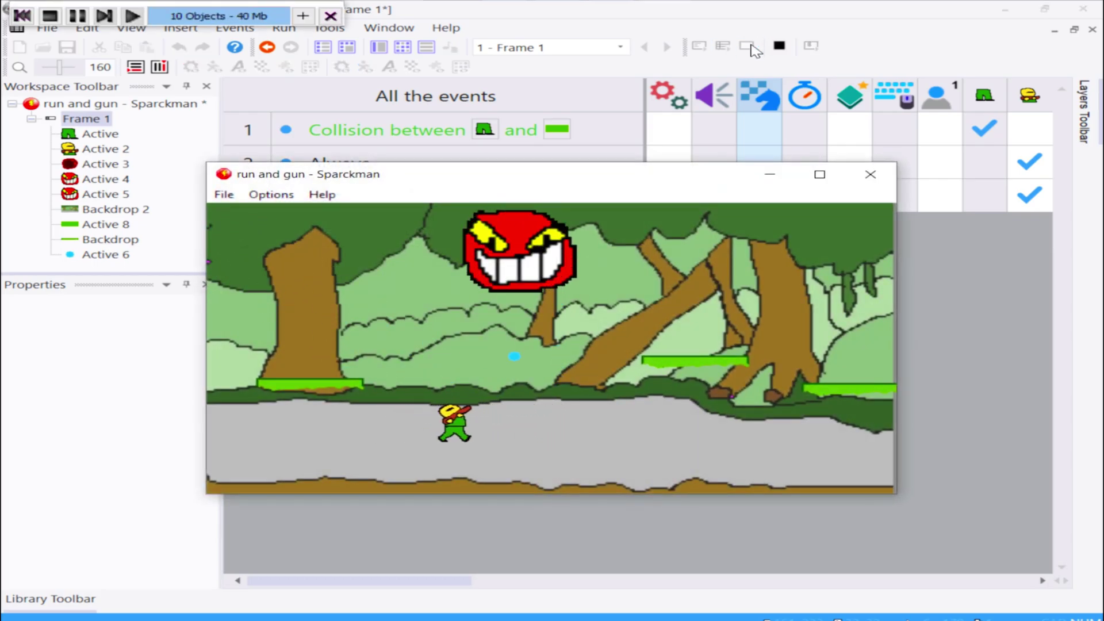
pyautogui.press('Left')
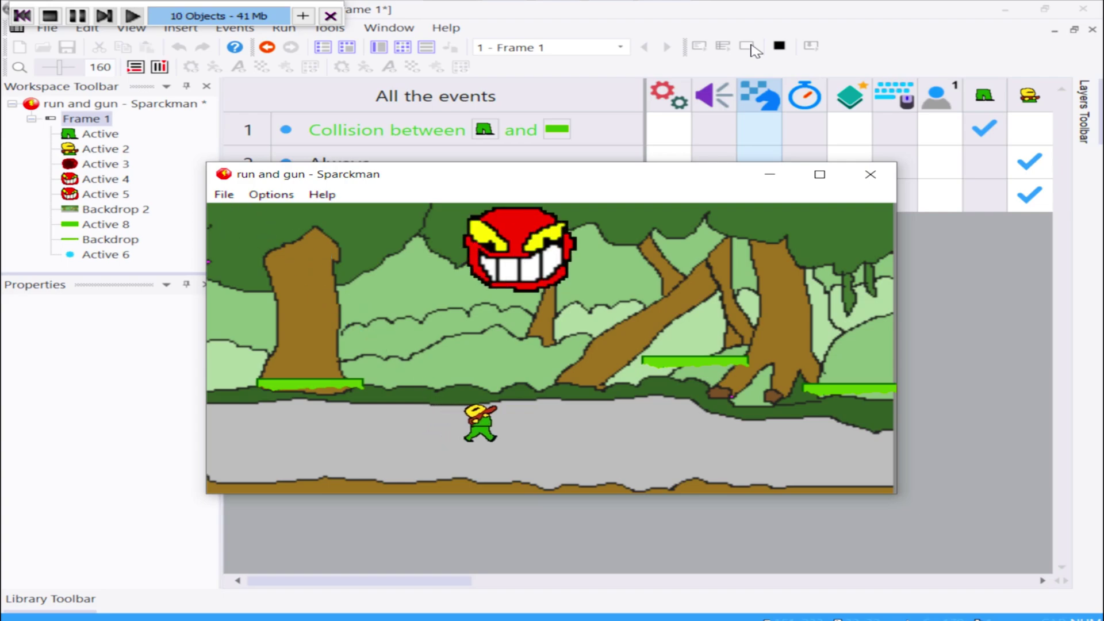
pyautogui.press('Right')
pyautogui.press('Left')
pyautogui.press('Right')
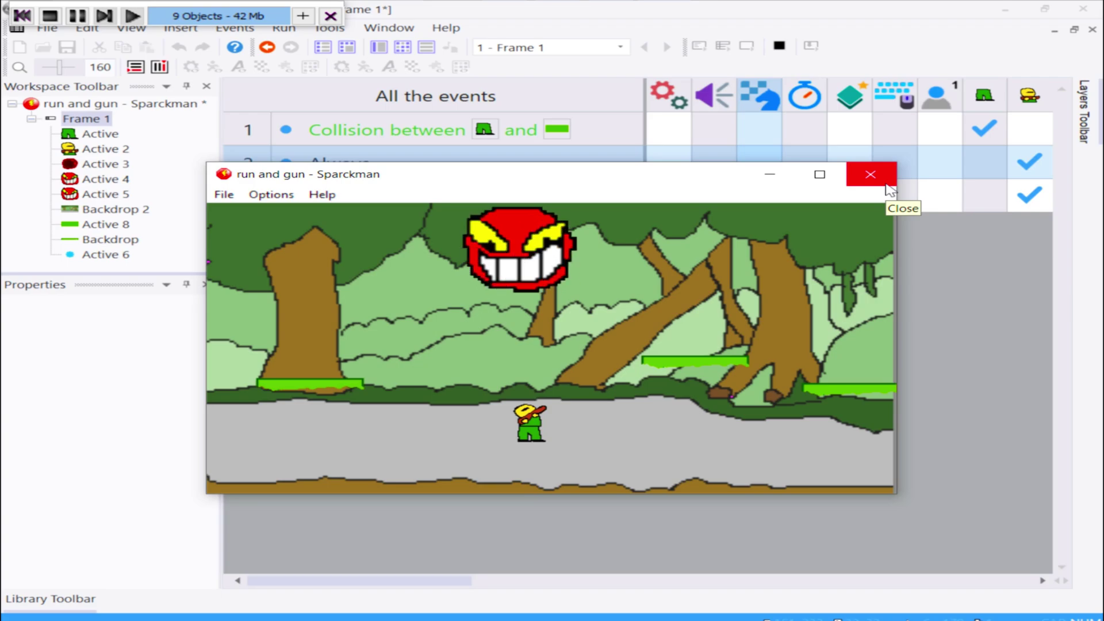
# - Test jumping the player onto and off the right-hand green platform, and close the test window
pyautogui.press('Right')
pyautogui.press('Up')
pyautogui.press('Right')
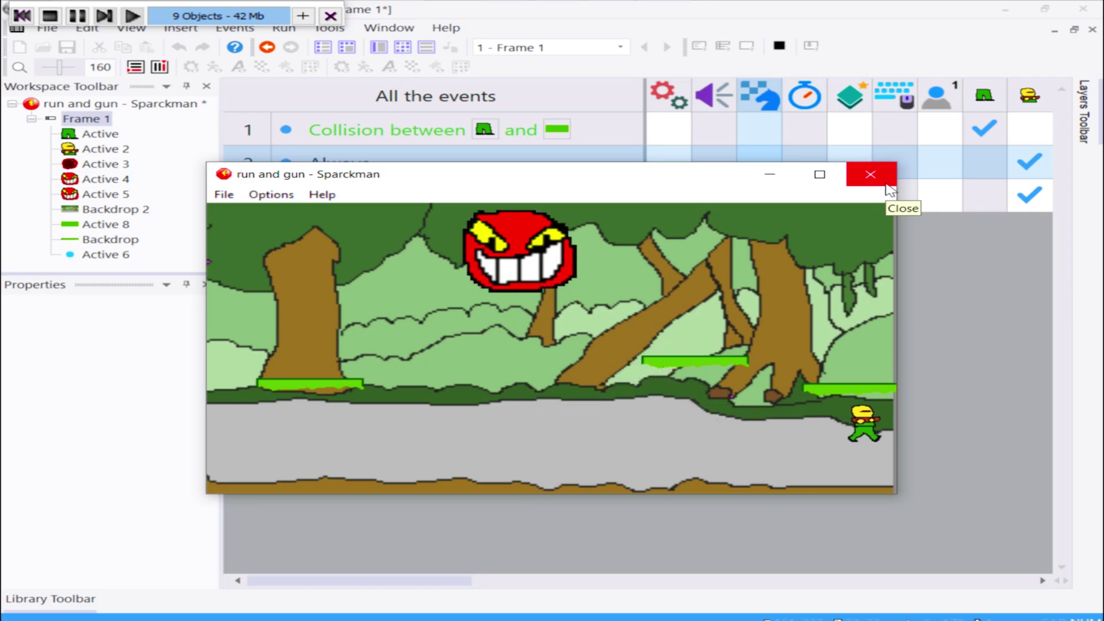
pyautogui.press('Up')
pyautogui.press('Up')
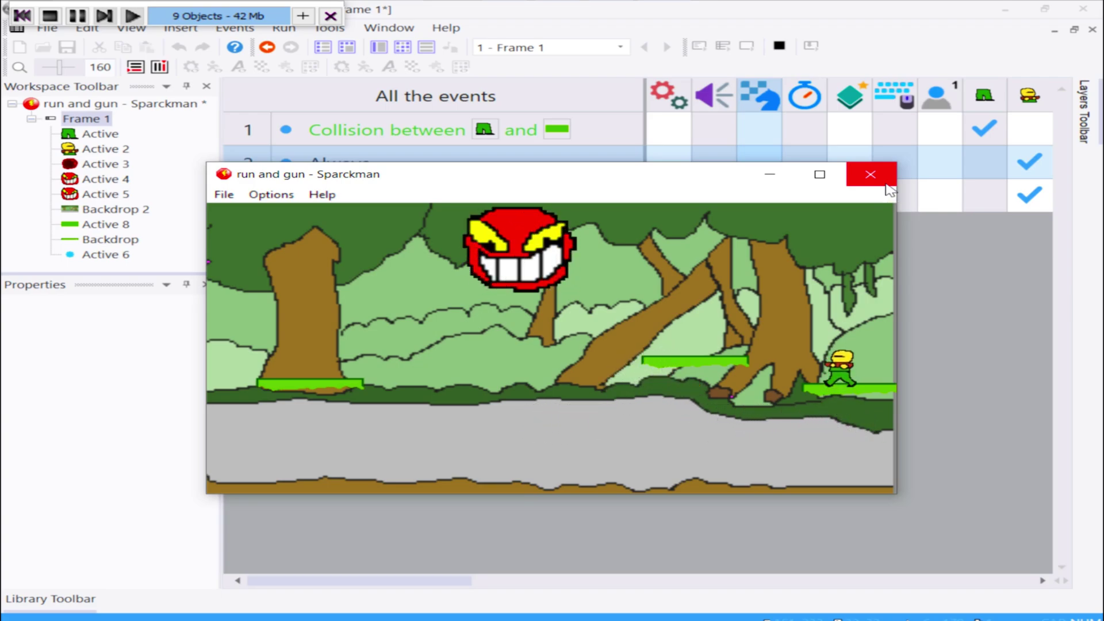
pyautogui.press('Up')
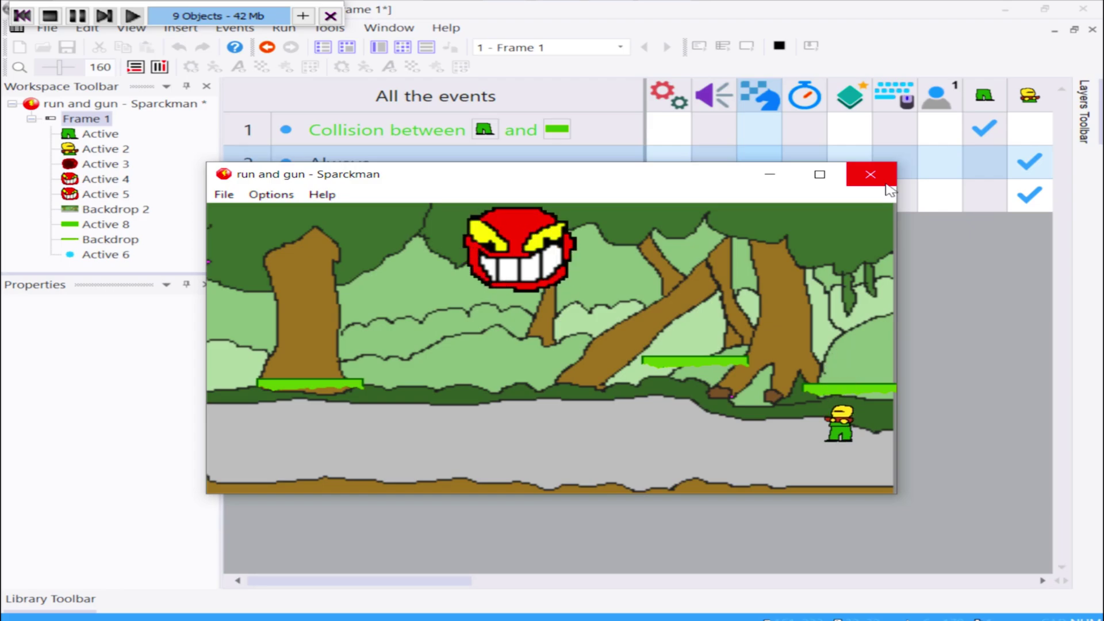
pyautogui.click(886, 185)
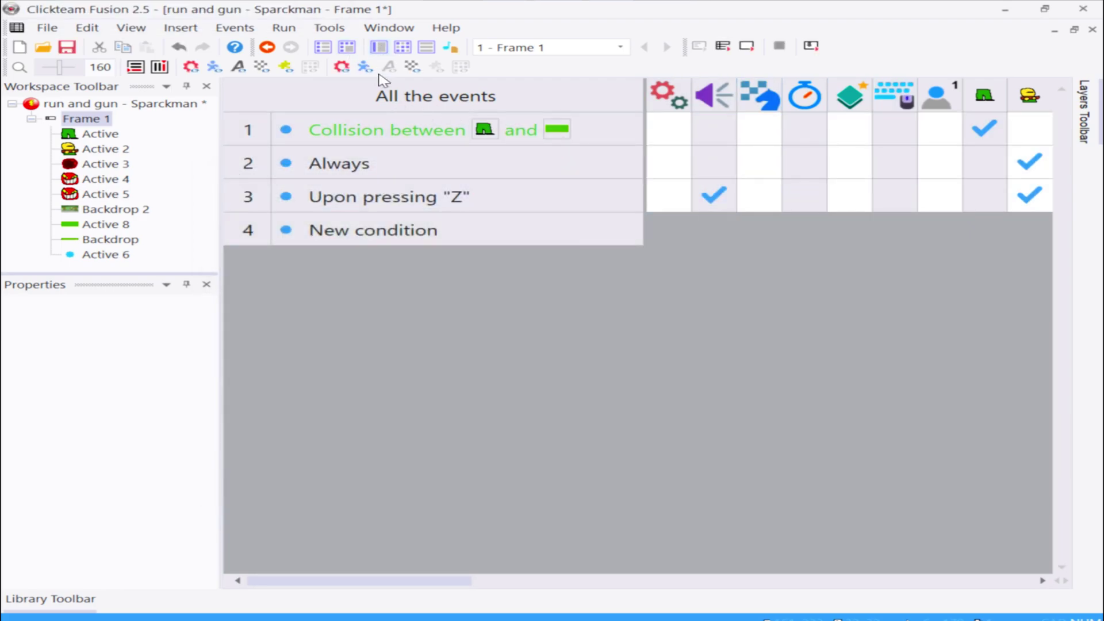
# - Add an event for Active colliding with the background and copy Active's Stop action from the first event into it
pyautogui.click(385, 232)
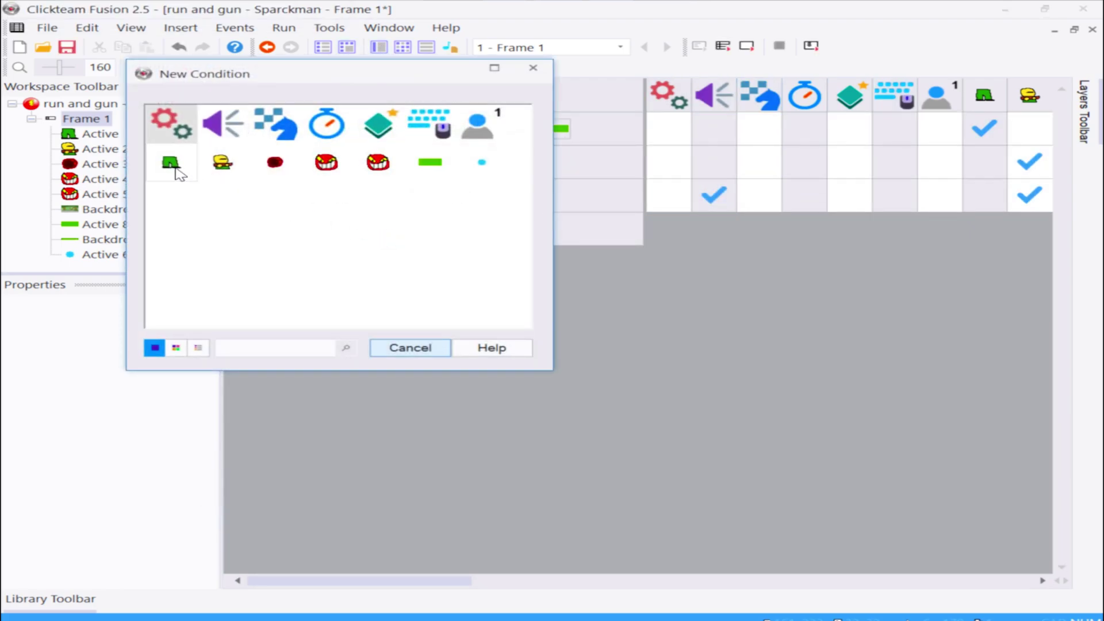
pyautogui.rightClick(179, 172)
pyautogui.moveTo(476, 175)
pyautogui.click(595, 231)
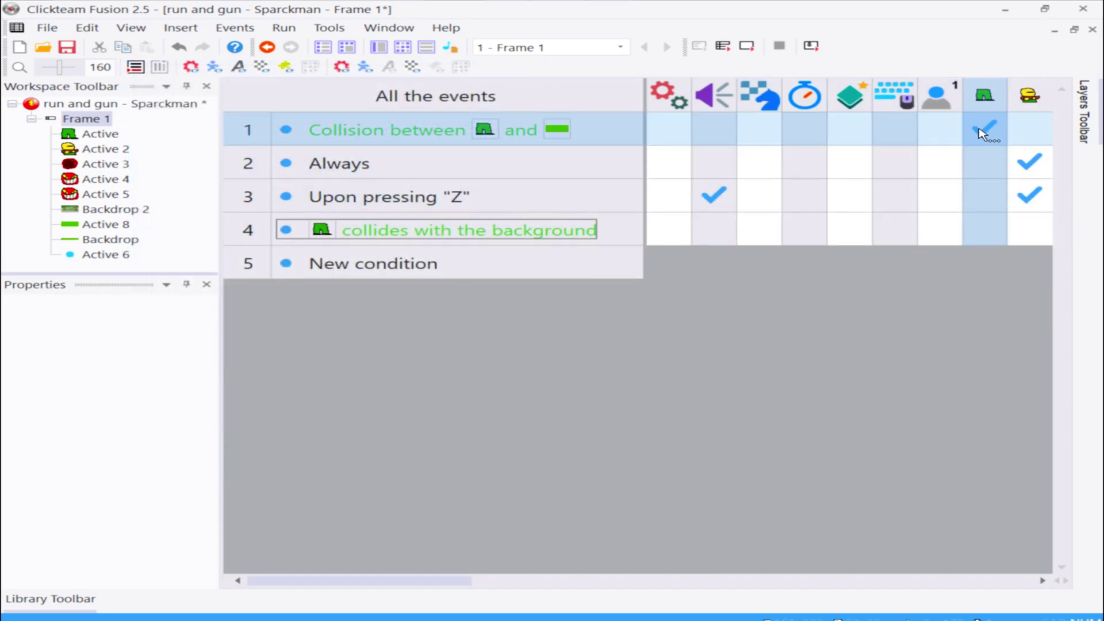
pyautogui.moveTo(998, 230); pyautogui.dragTo(993, 236)
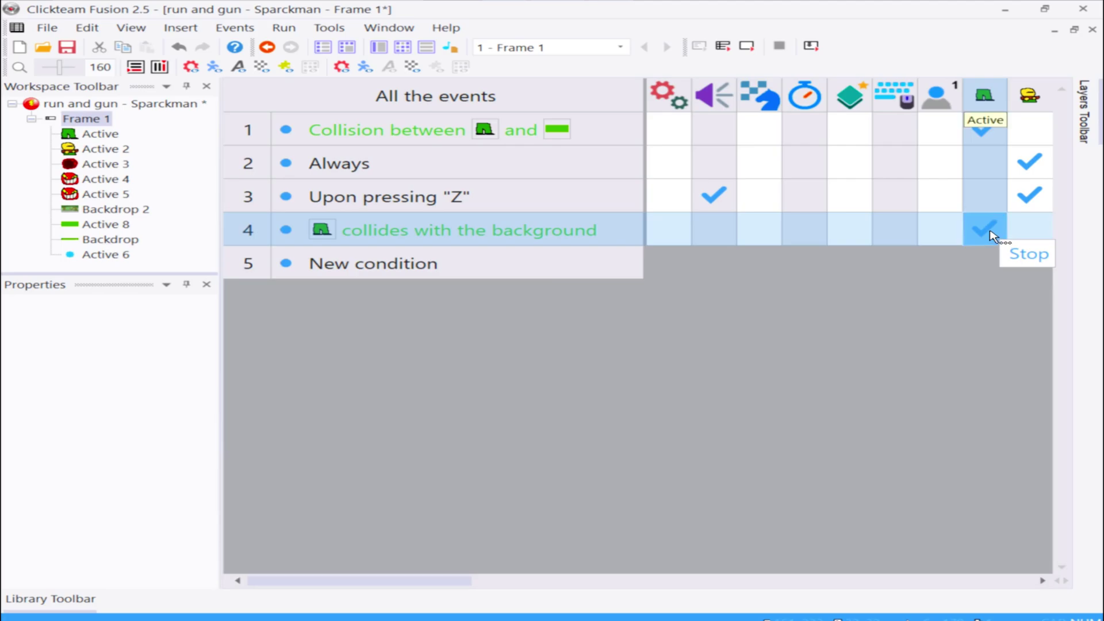
# - Run the frame, test jumping and firing on the left-hand green platform, and close the test window
pyautogui.click(747, 46)
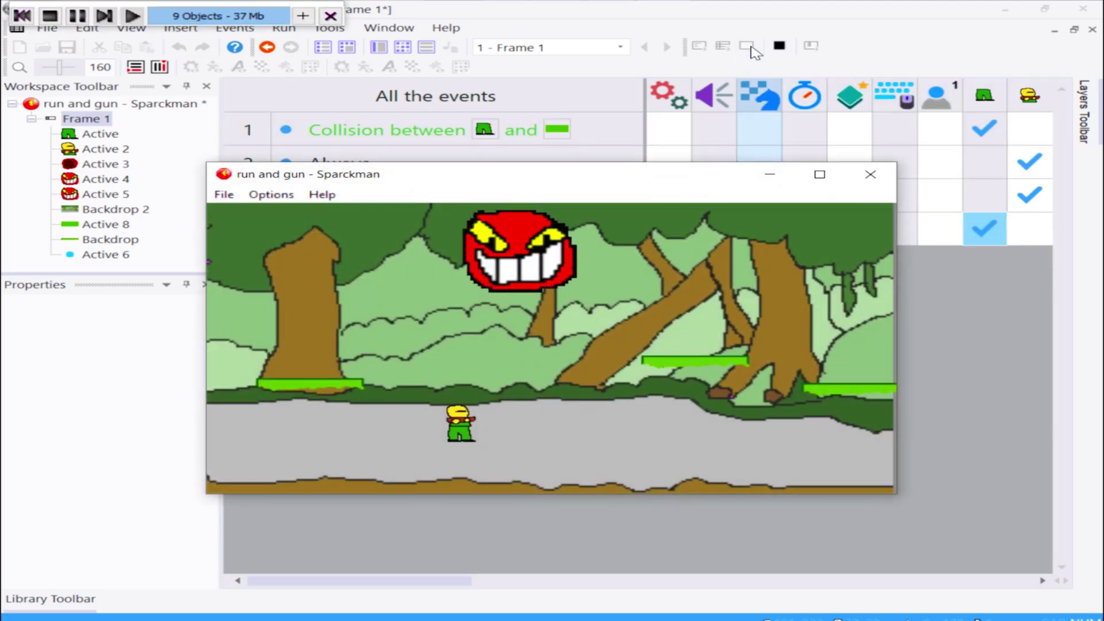
pyautogui.press('Right')
pyautogui.press('Left')
pyautogui.press('Up')
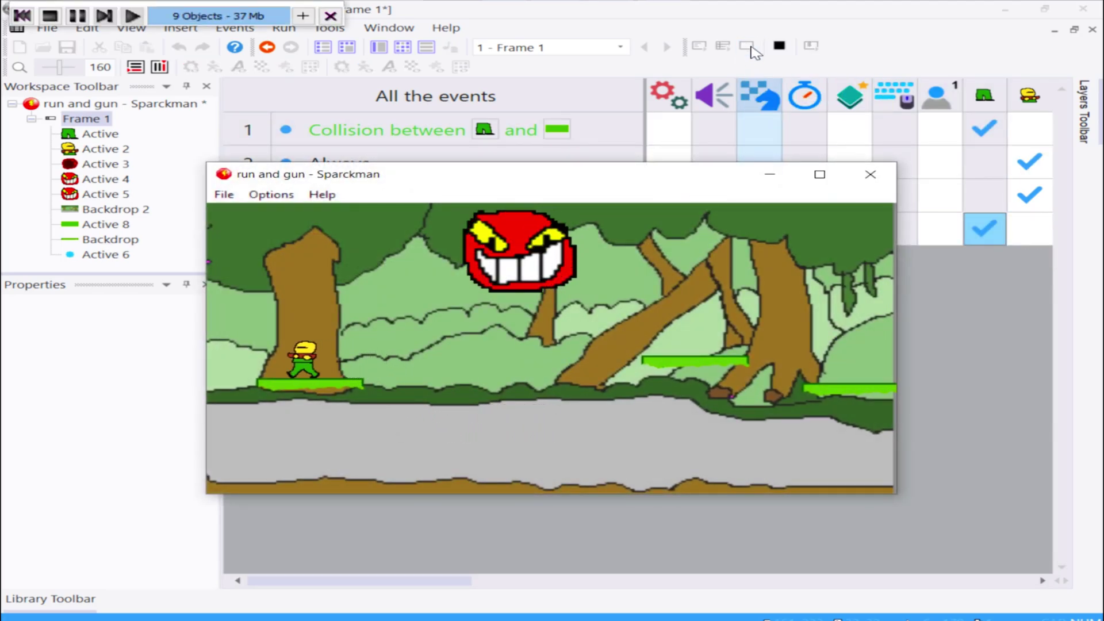
pyautogui.press('Up')
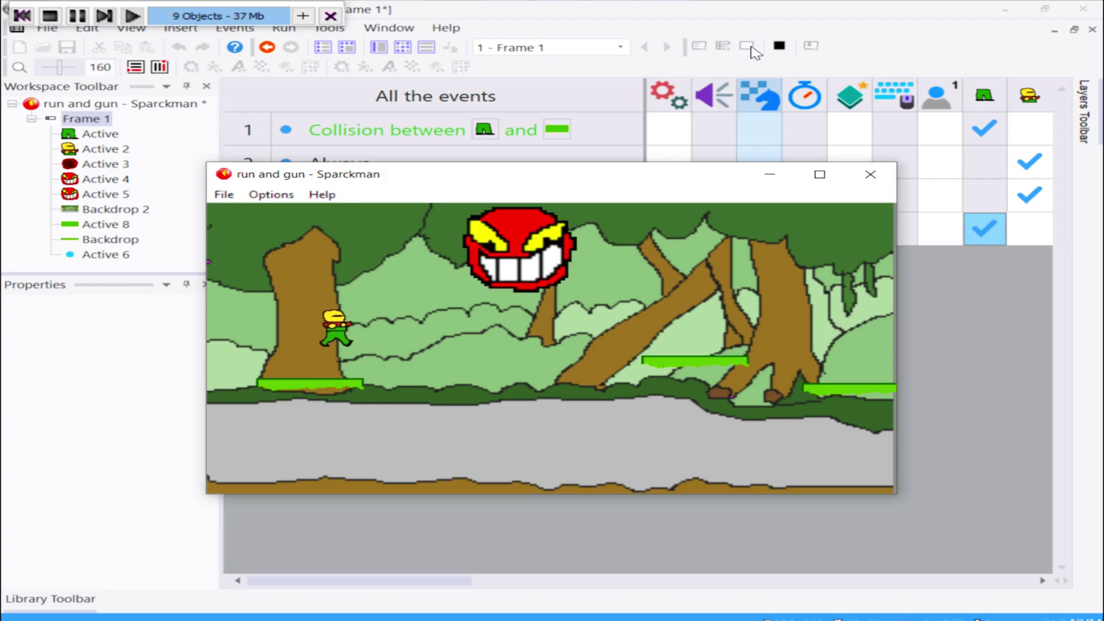
pyautogui.press('Up')
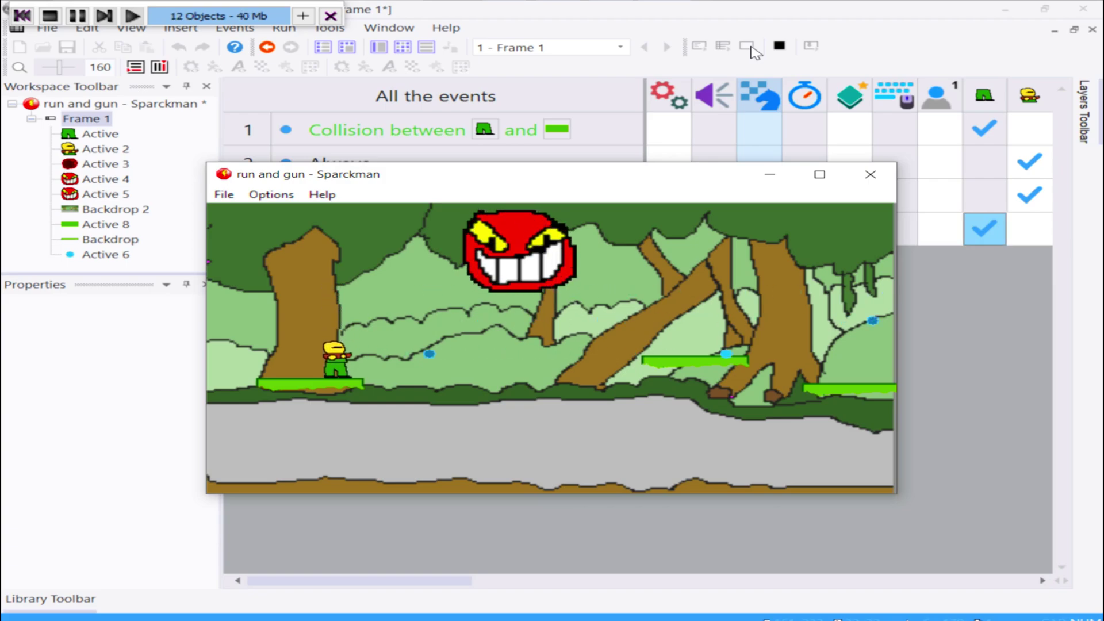
pyautogui.press('Up')
pyautogui.press('Left')
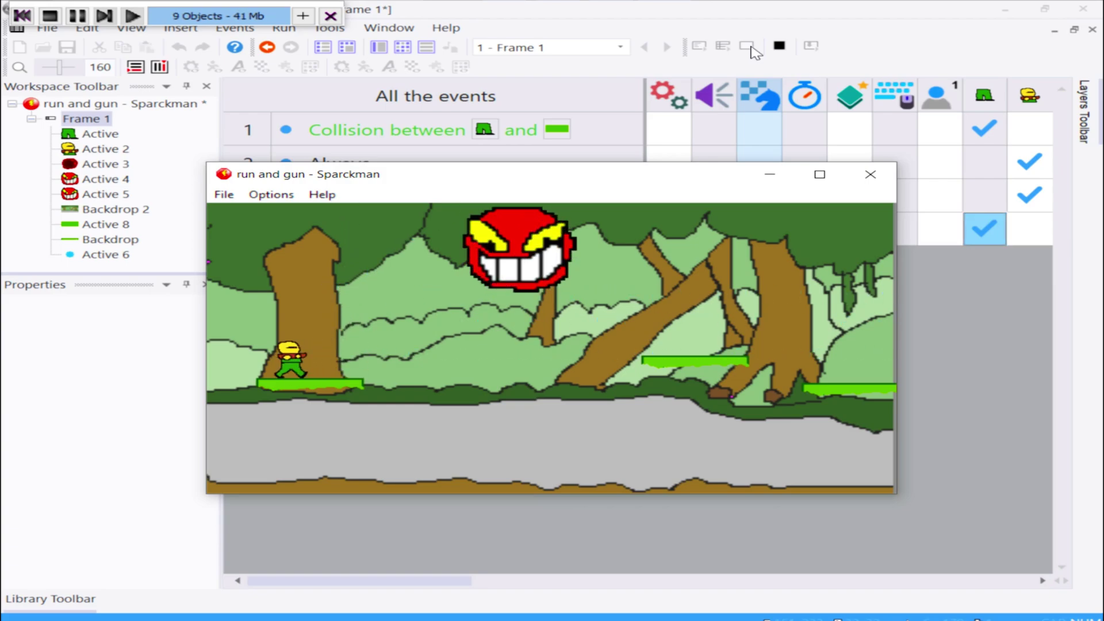
pyautogui.press('Right')
pyautogui.press('Right')
pyautogui.press('Up')
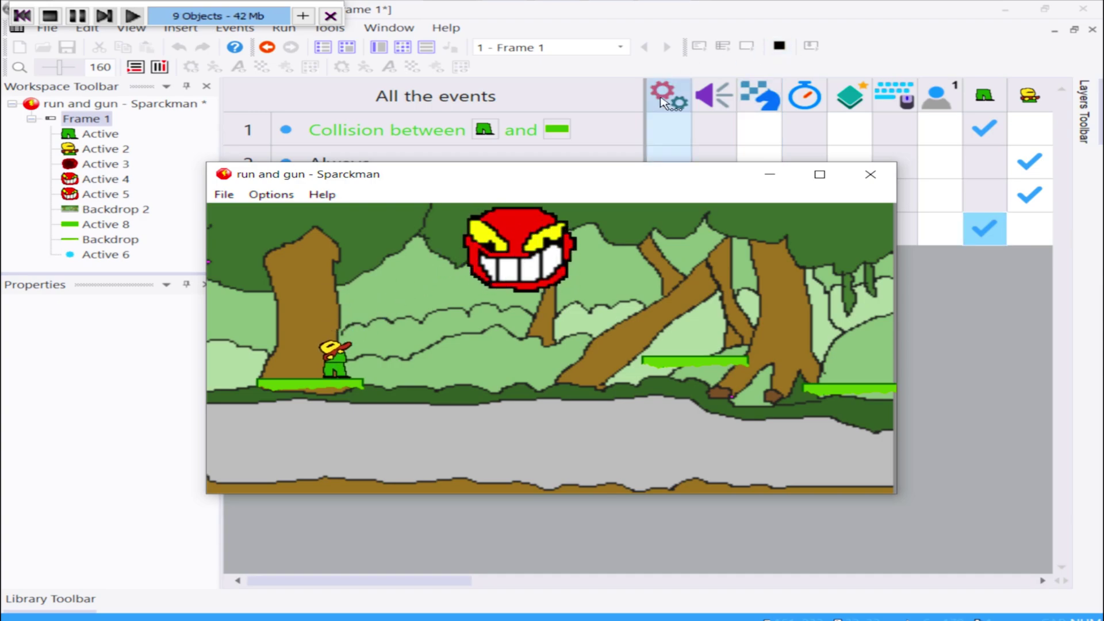
pyautogui.click(870, 175)
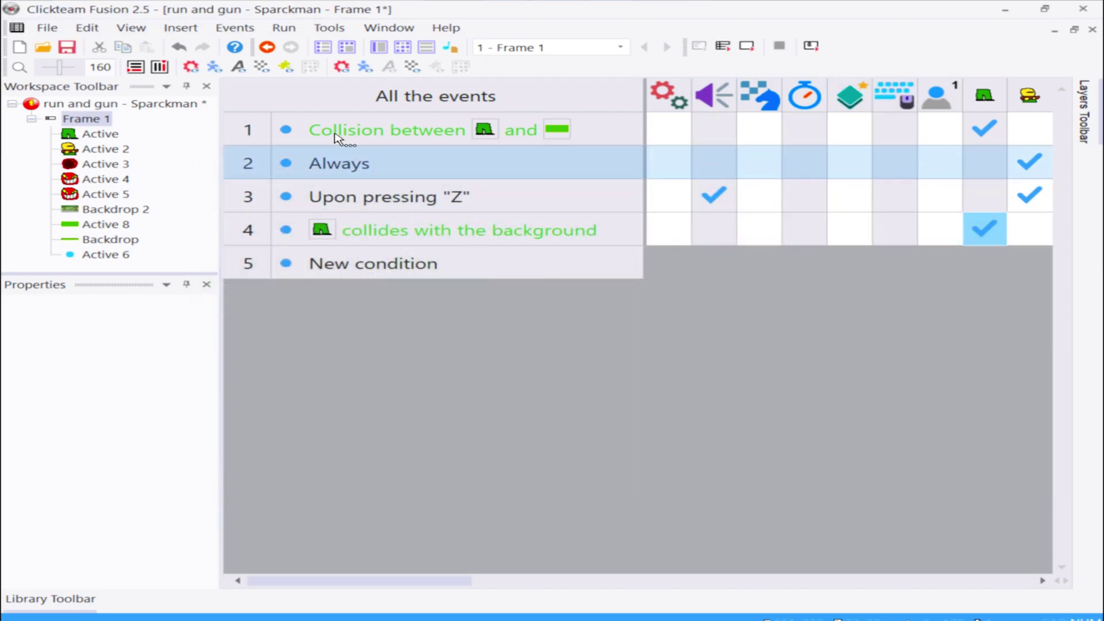
# - Preview the two-frame Stand up animation of the boss Active 4 in the frame and close its image editor
pyautogui.click(379, 48)
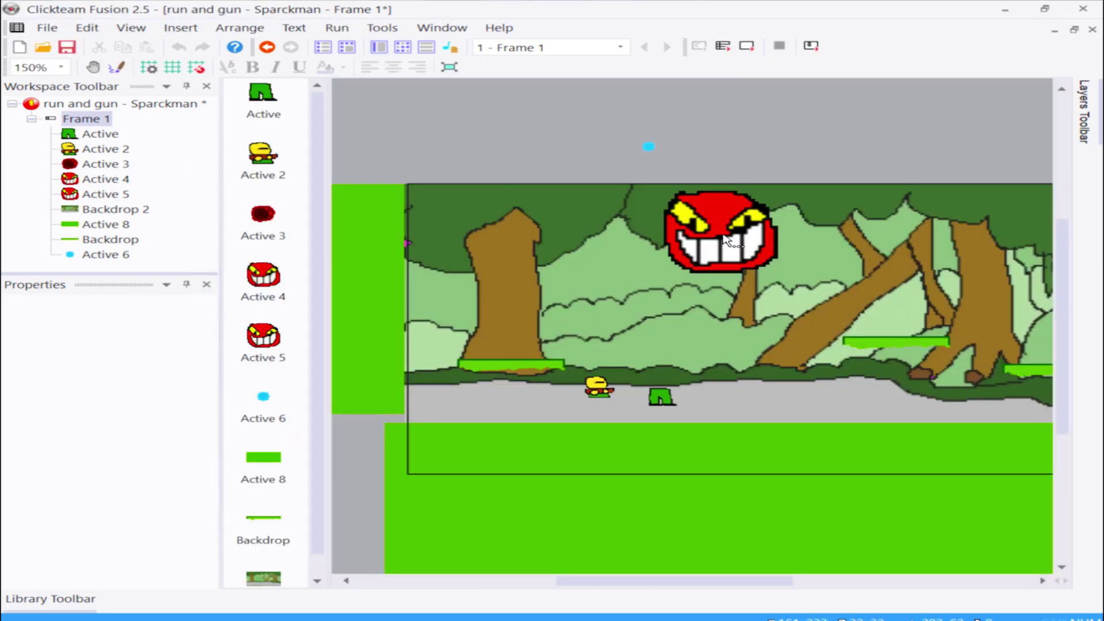
pyautogui.doubleClick(725, 240)
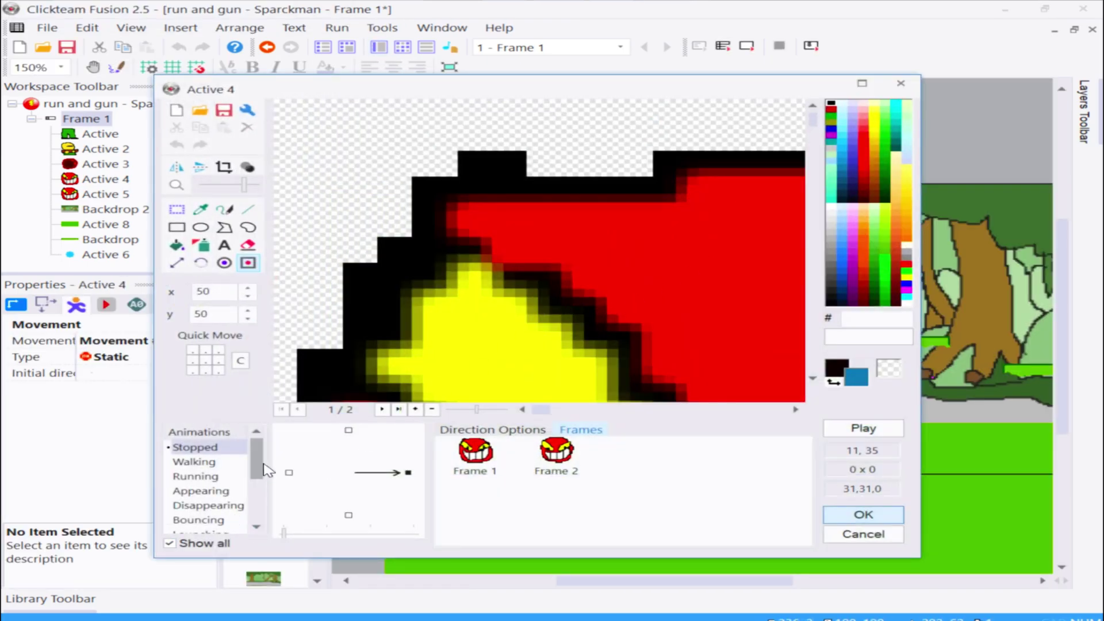
pyautogui.moveTo(259, 465); pyautogui.dragTo(274, 529)
pyautogui.click(212, 521)
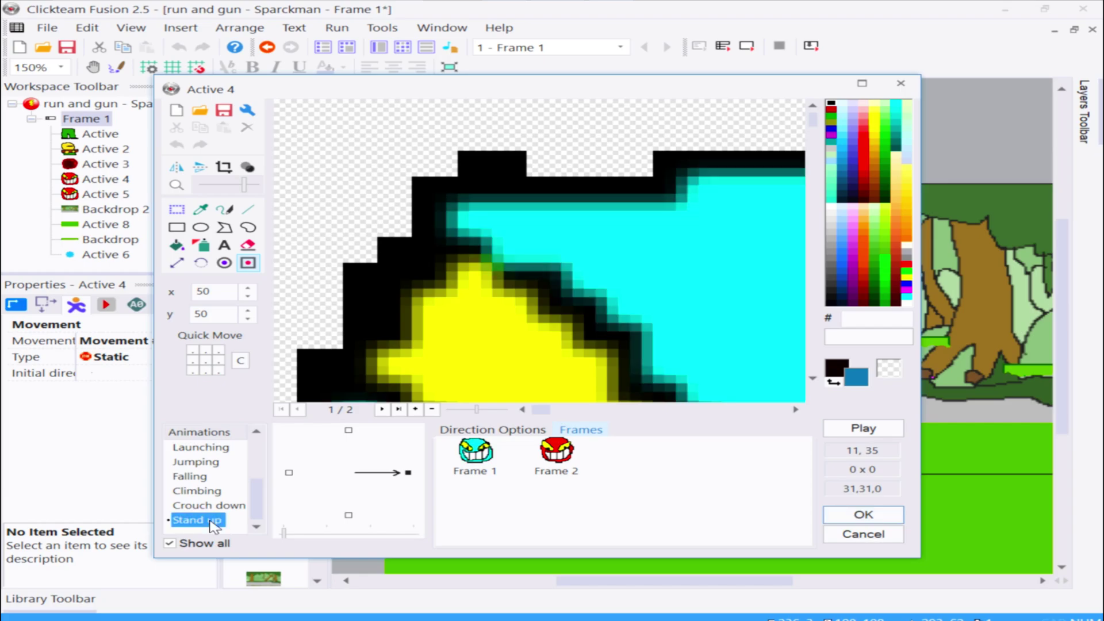
pyautogui.scroll(-3, 540, 299)
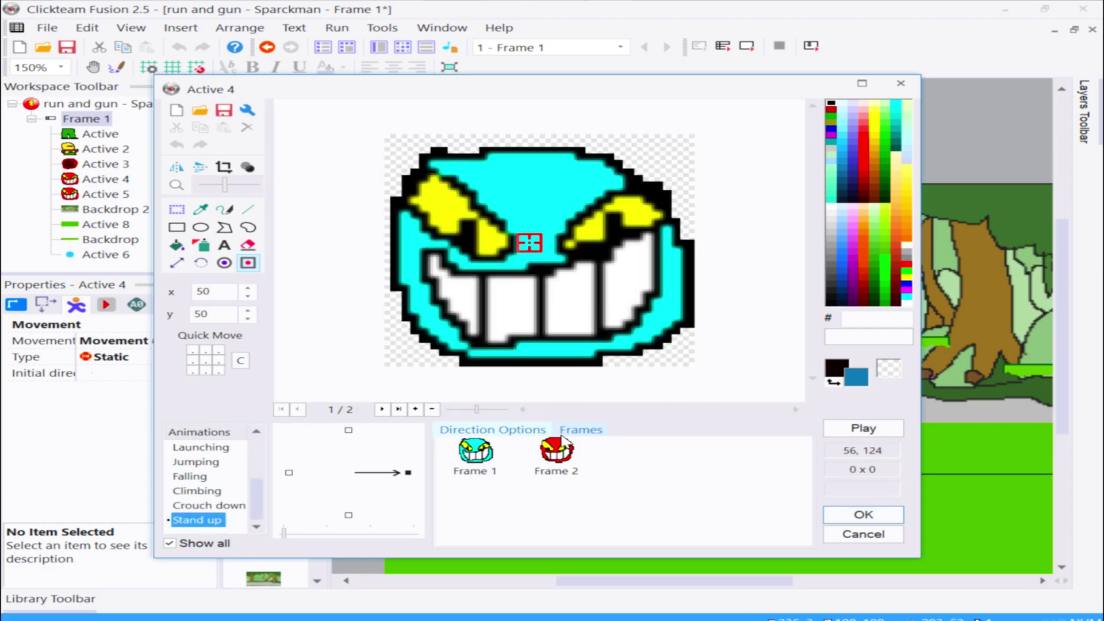
pyautogui.click(870, 428)
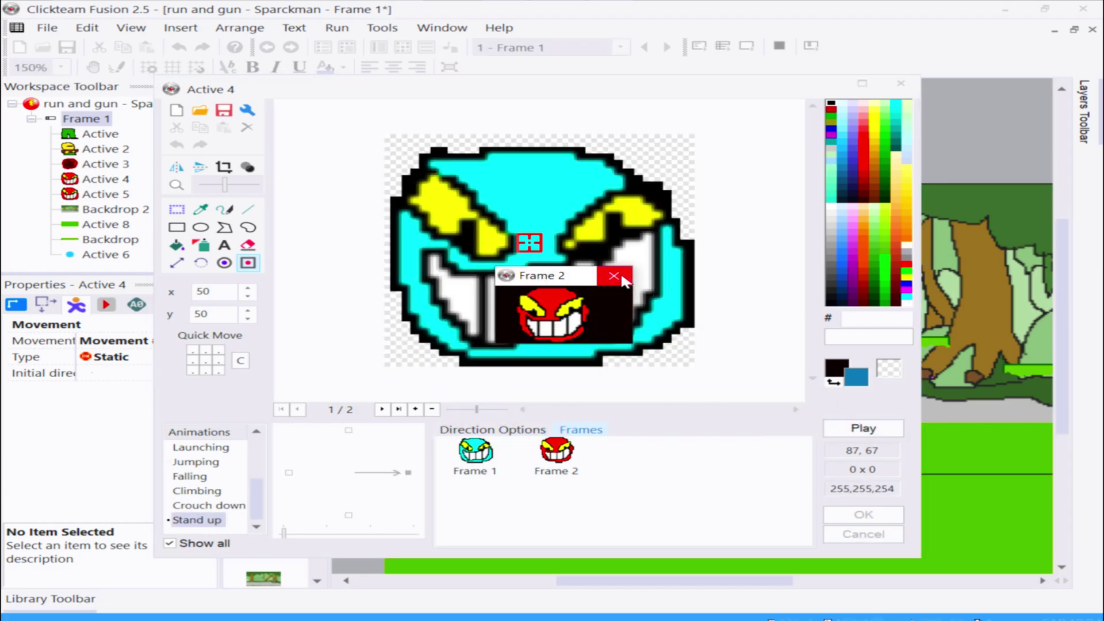
pyautogui.click(614, 276)
pyautogui.click(860, 514)
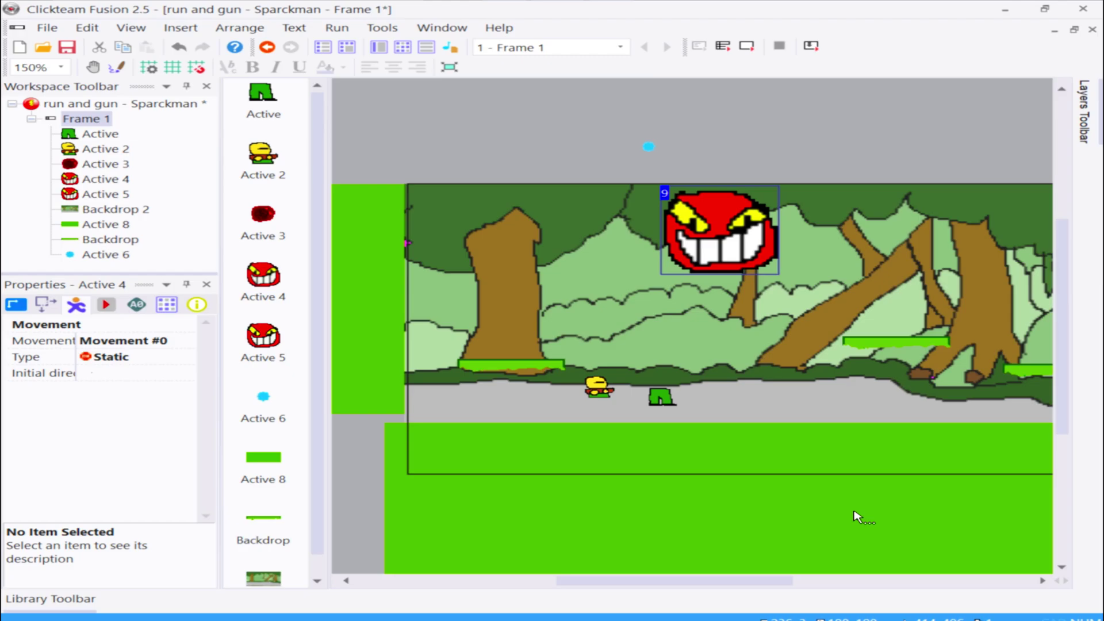
# - Add an event for a collision between the Active 6 bullet and the Active 4 boss
pyautogui.click(433, 46)
pyautogui.click(426, 266)
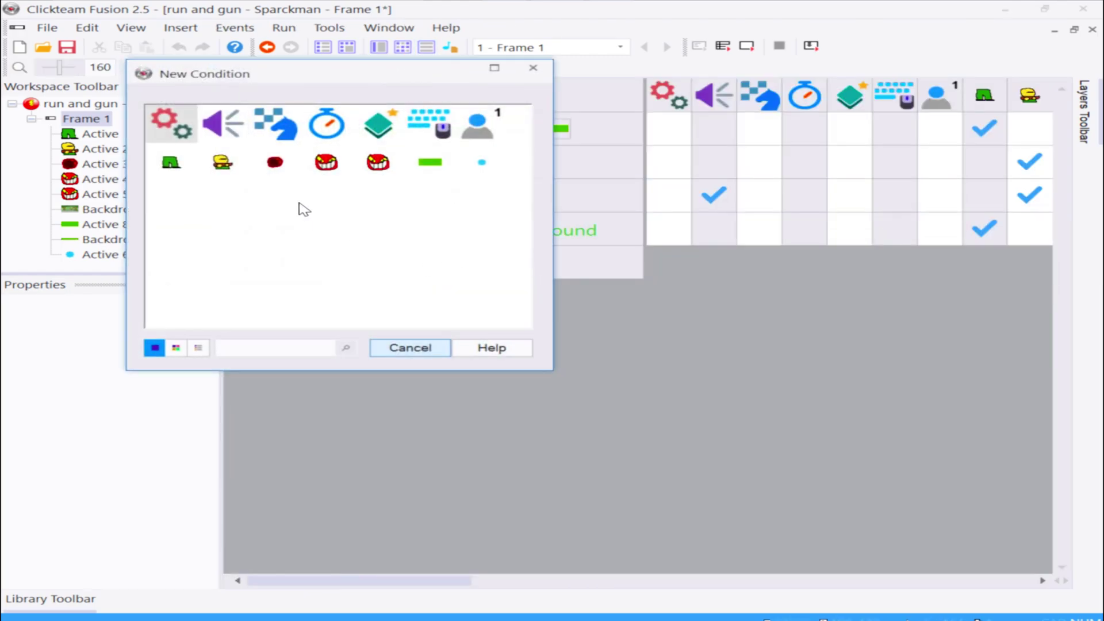
pyautogui.click(483, 165)
pyautogui.moveTo(525, 181)
pyautogui.click(384, 182)
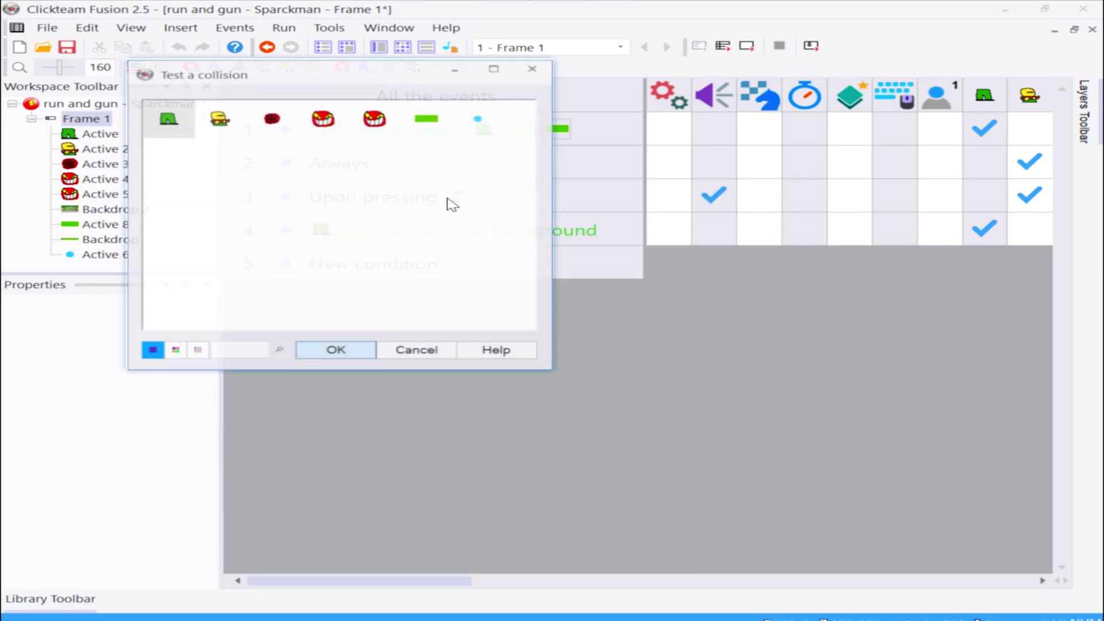
pyautogui.doubleClick(323, 119)
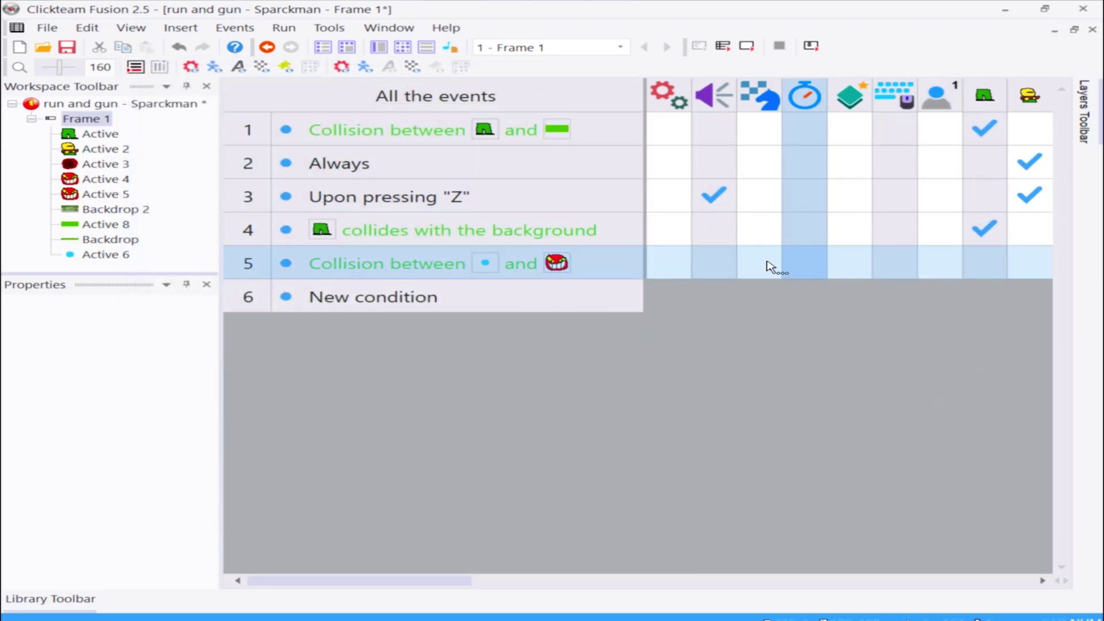
# - In the bullet–boss collision event, add an action changing Active 4's animation sequence to Stand up
pyautogui.moveTo(431, 582); pyautogui.dragTo(788, 568)
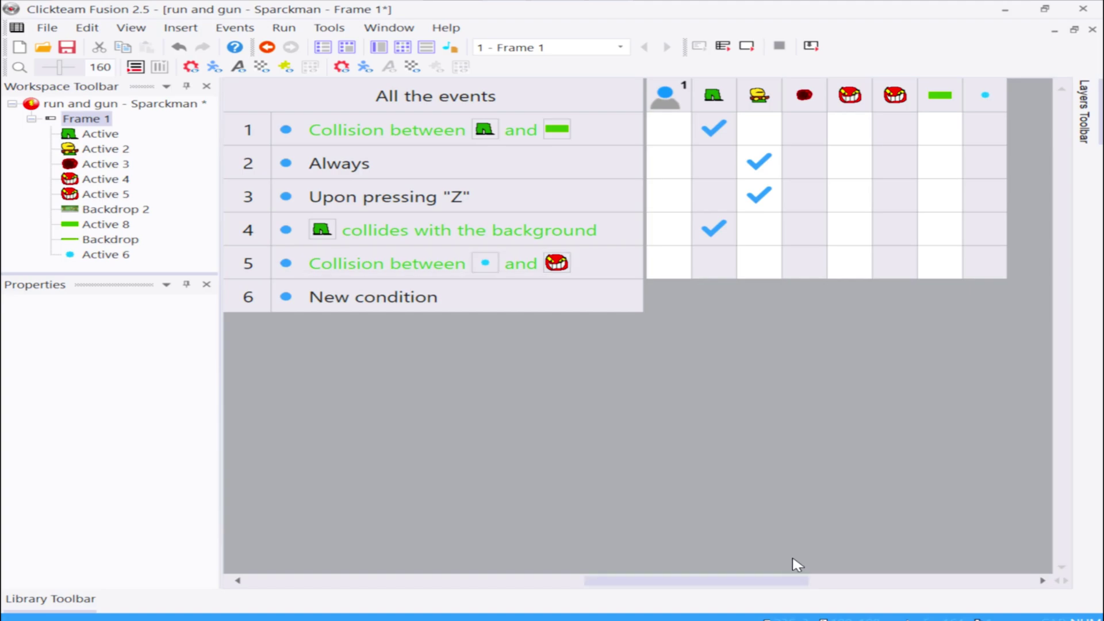
pyautogui.rightClick(857, 265)
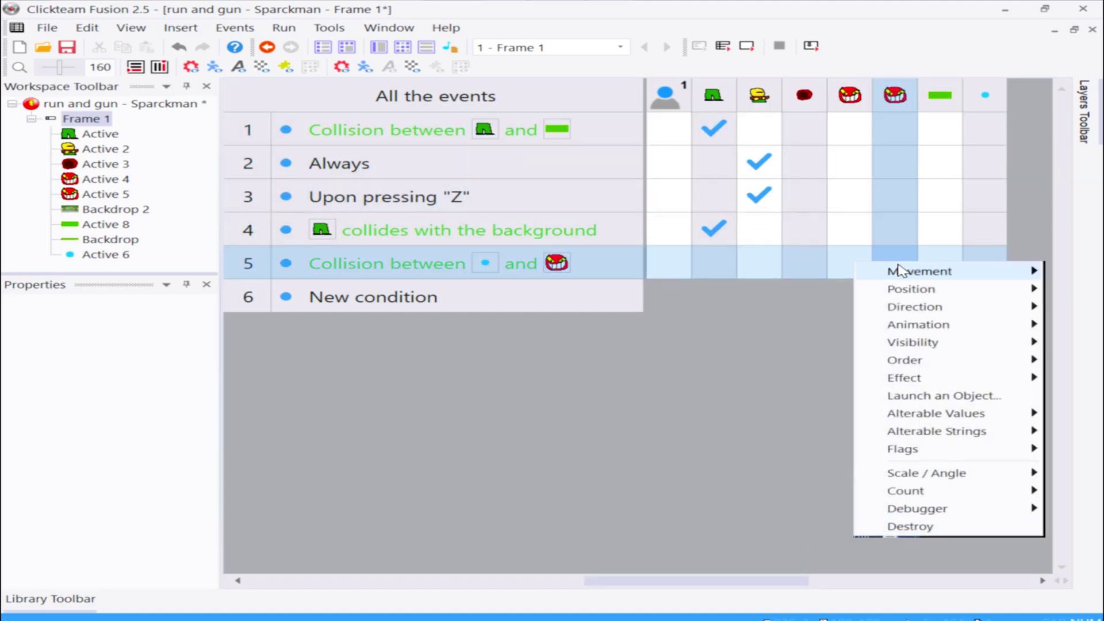
pyautogui.moveTo(945, 327)
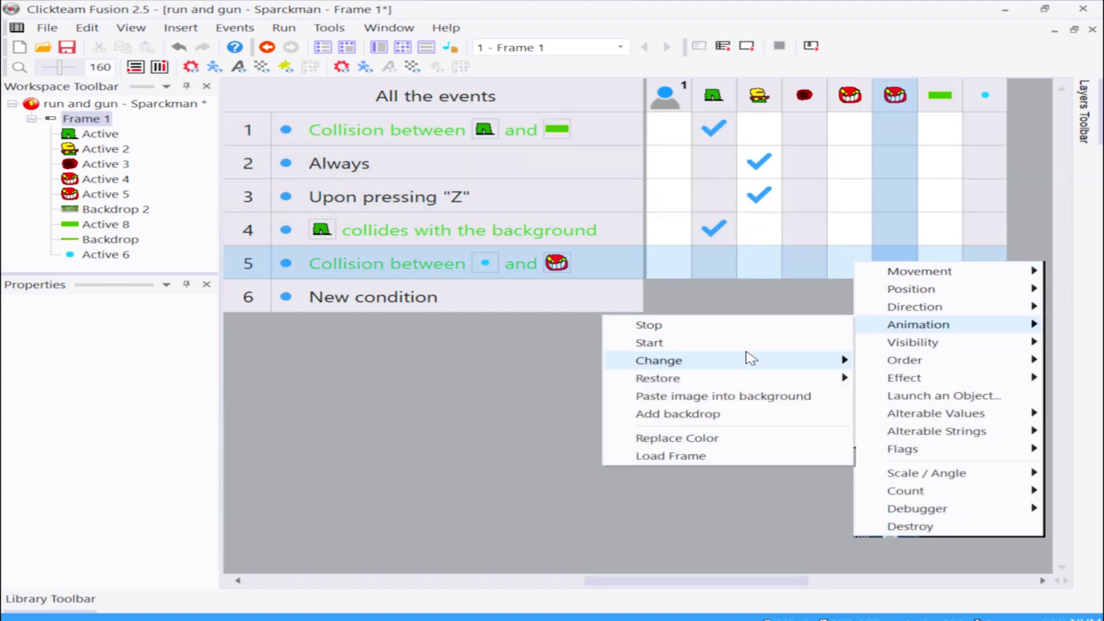
pyautogui.moveTo(752, 363)
pyautogui.click(498, 360)
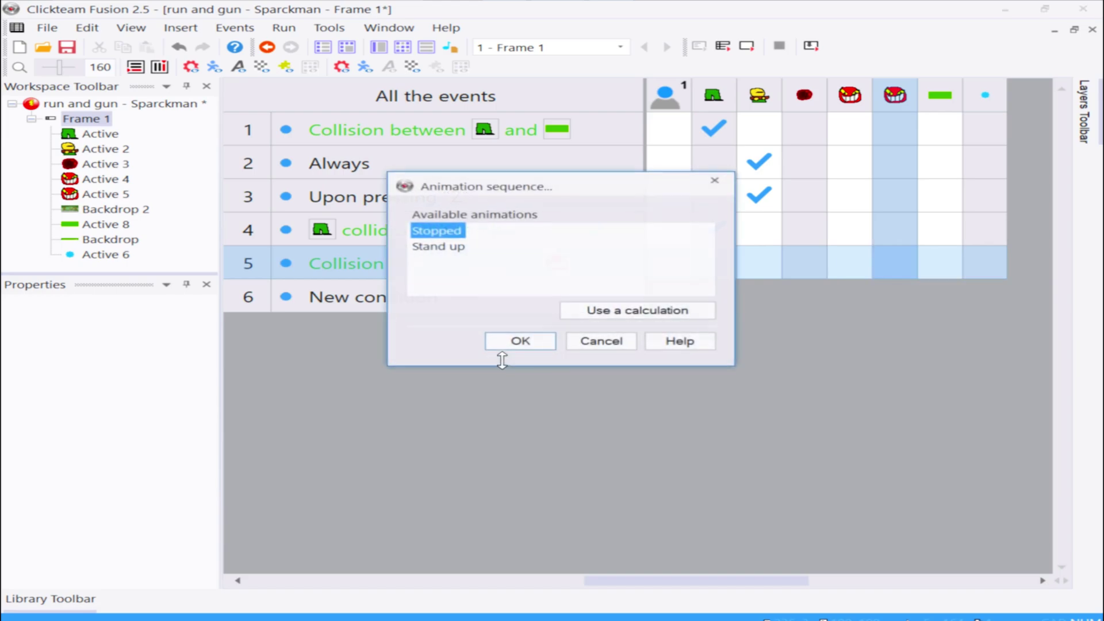
pyautogui.click(458, 248)
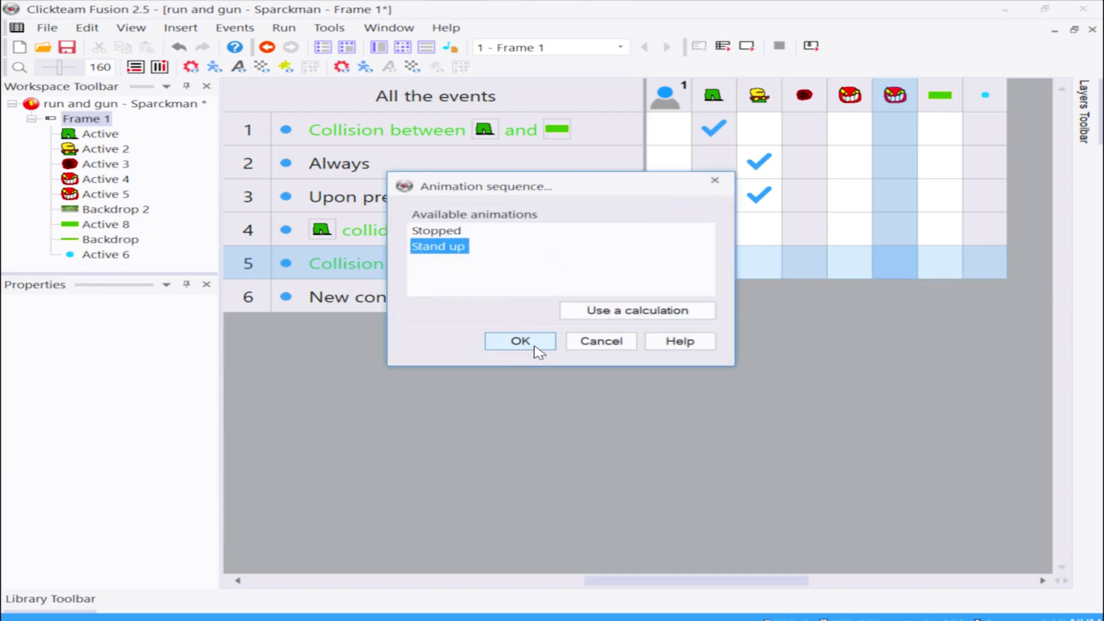
pyautogui.click(520, 342)
pyautogui.moveTo(853, 277)
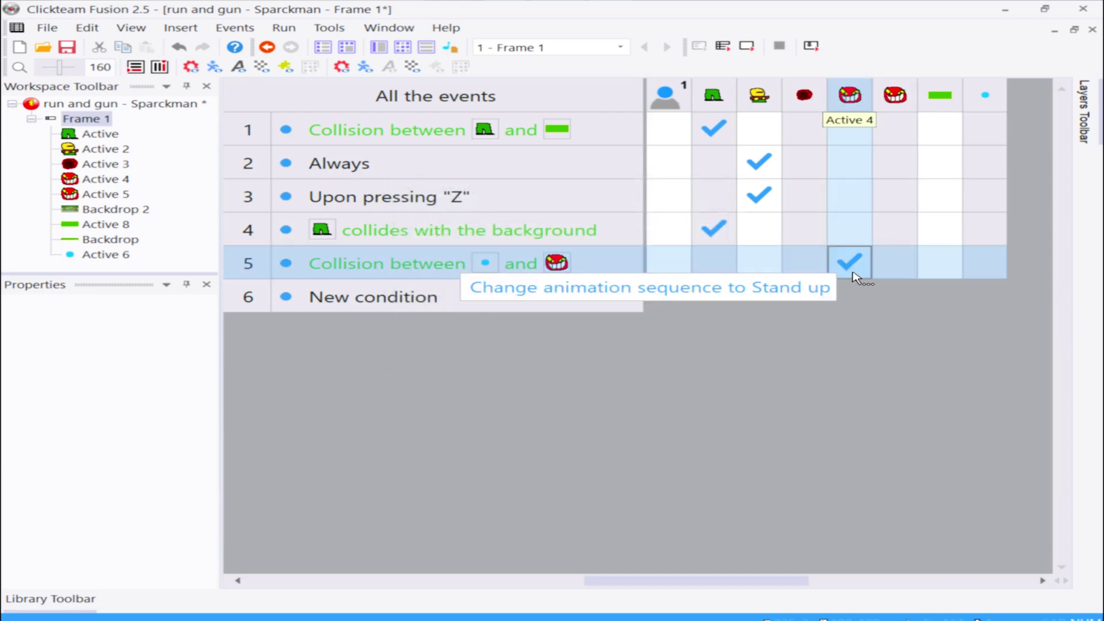
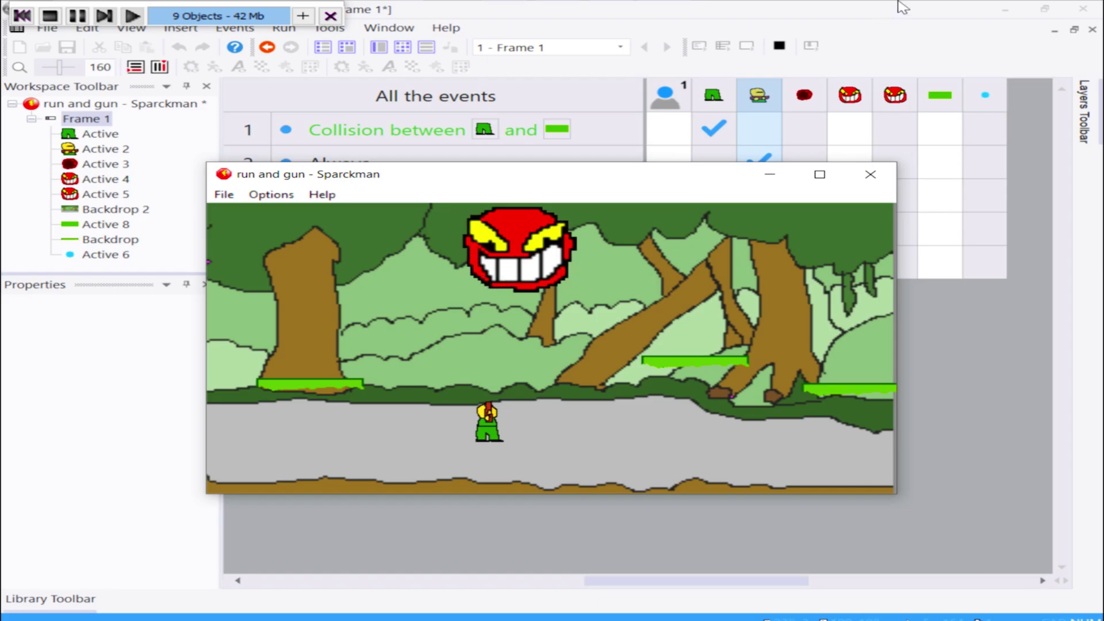
# - Close the test window and add a Destroy action for the Active 6 bullet to the bullet–boss collision event
pyautogui.click(870, 176)
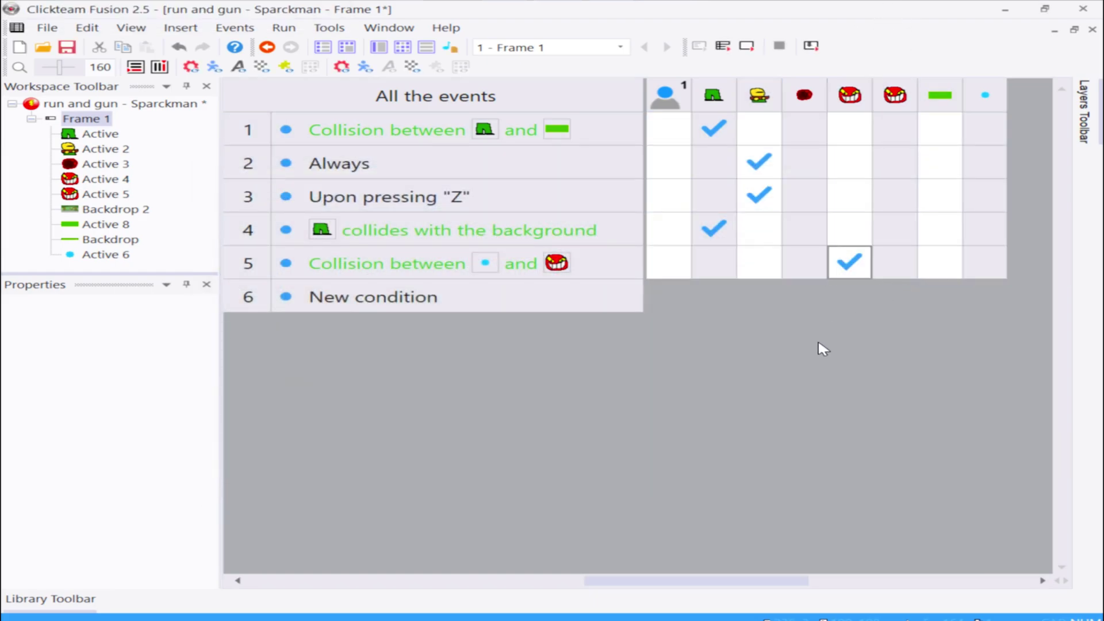
pyautogui.rightClick(985, 267)
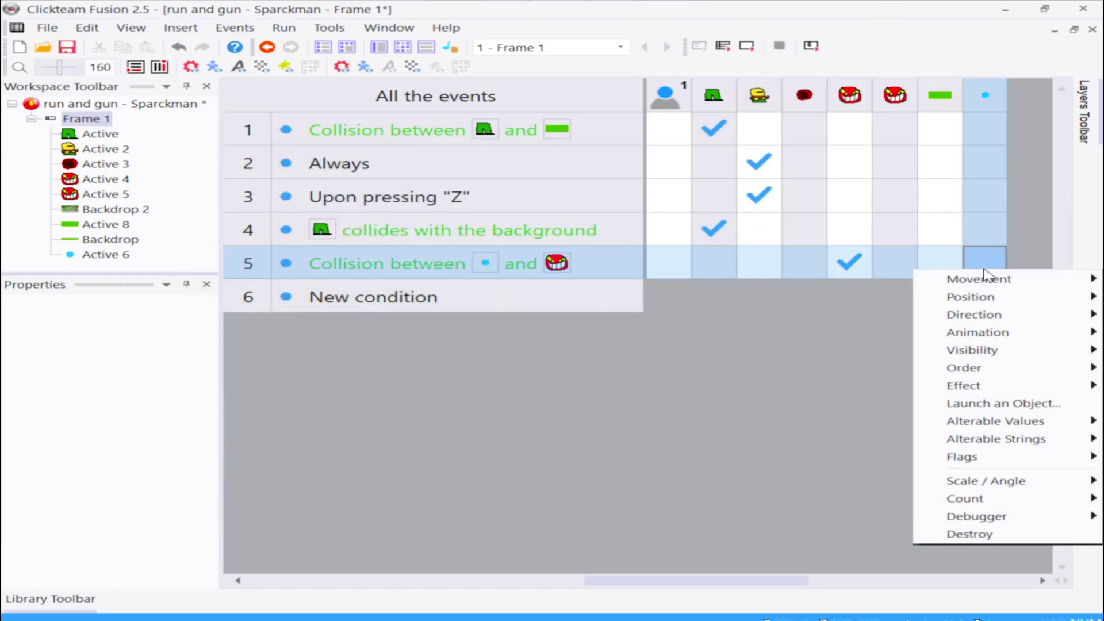
pyautogui.click(1000, 537)
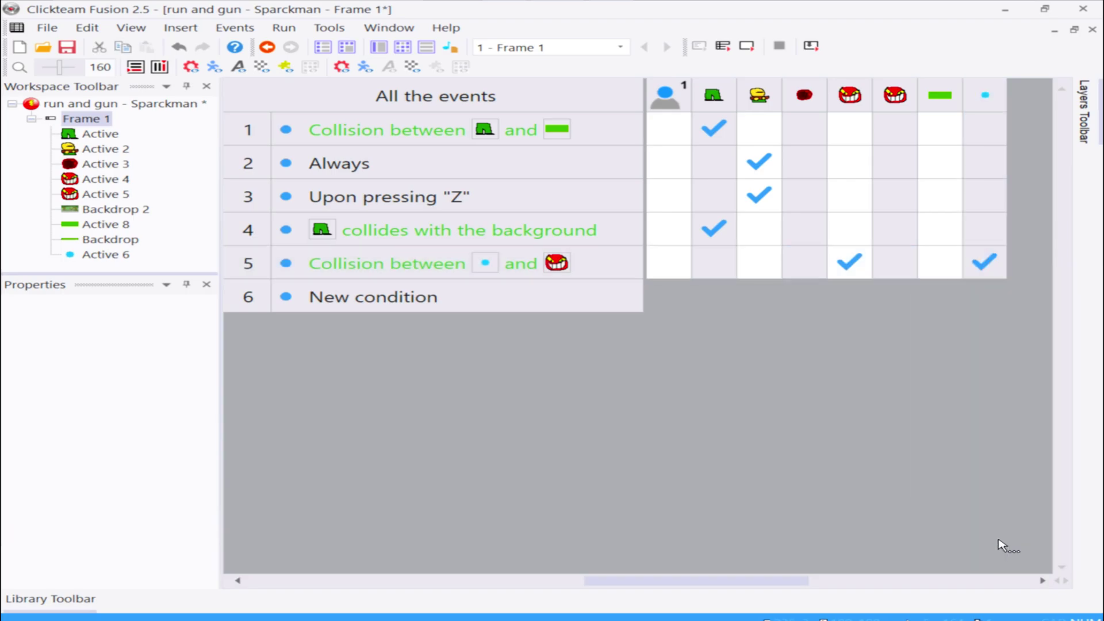
# - Run the frame, fire upward at the boss from several spots beneath it, and close the test window
pyautogui.click(746, 46)
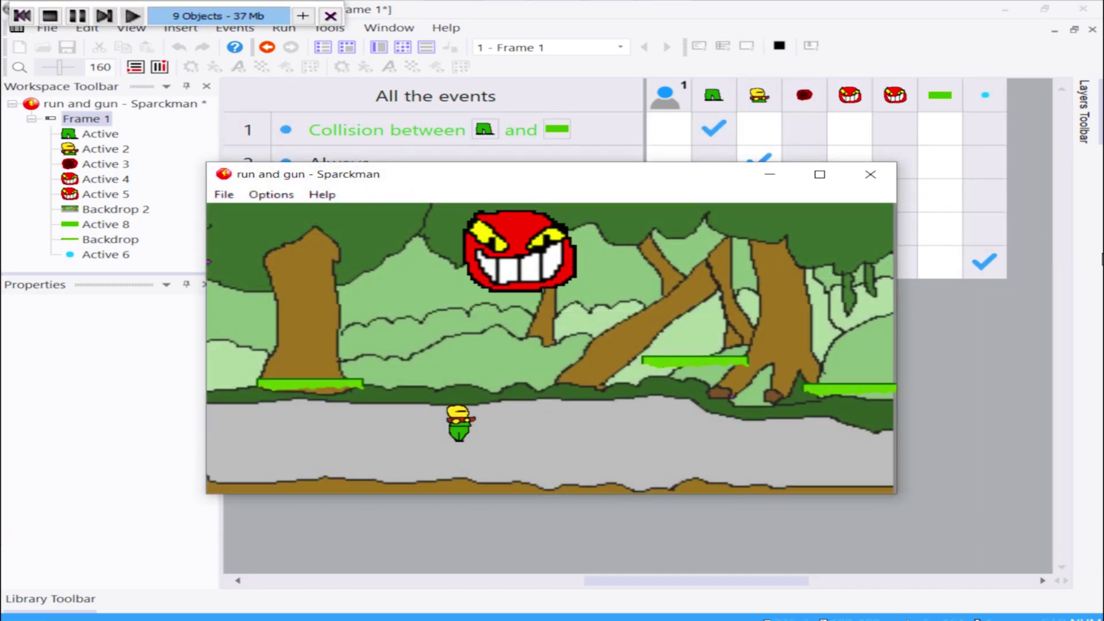
pyautogui.press('Up')
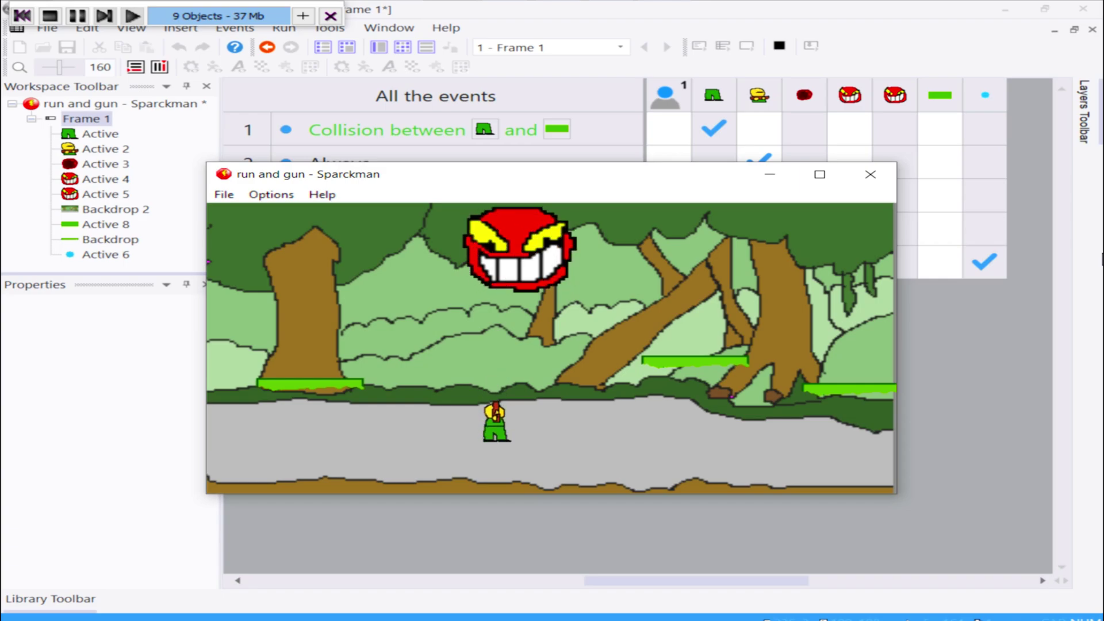
pyautogui.press('space')
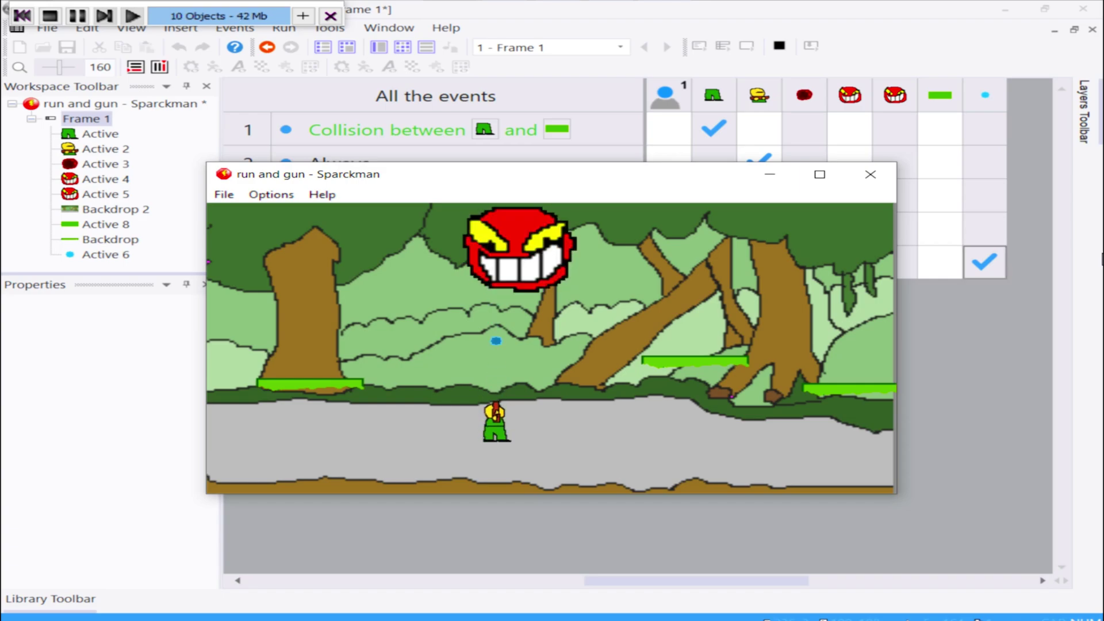
pyautogui.press('Right')
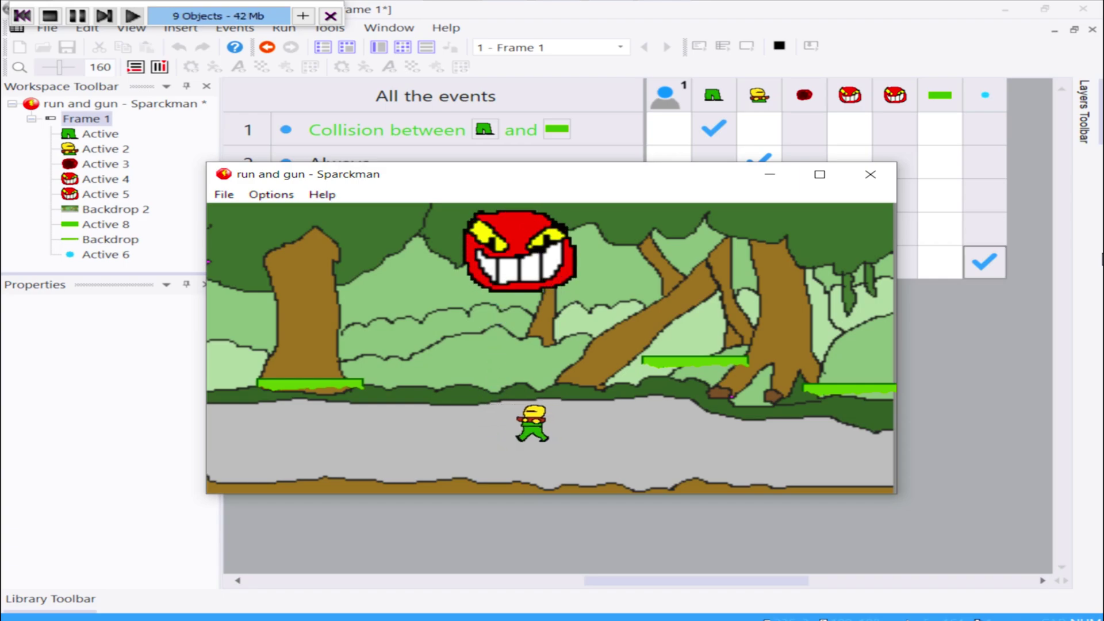
pyautogui.press('Left')
pyautogui.press('space')
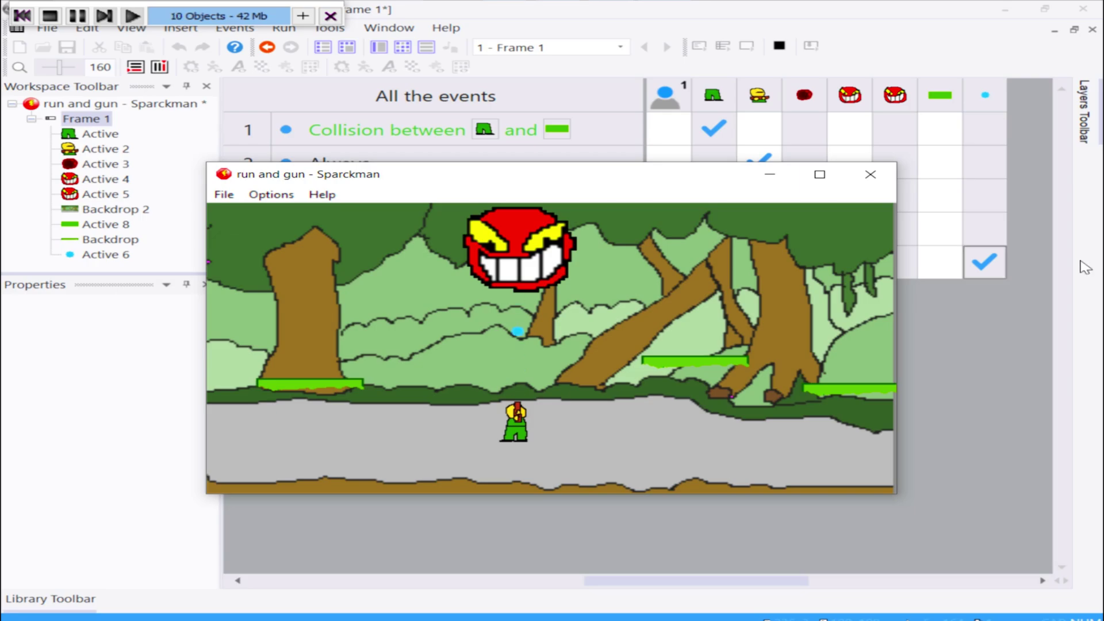
pyautogui.click(869, 174)
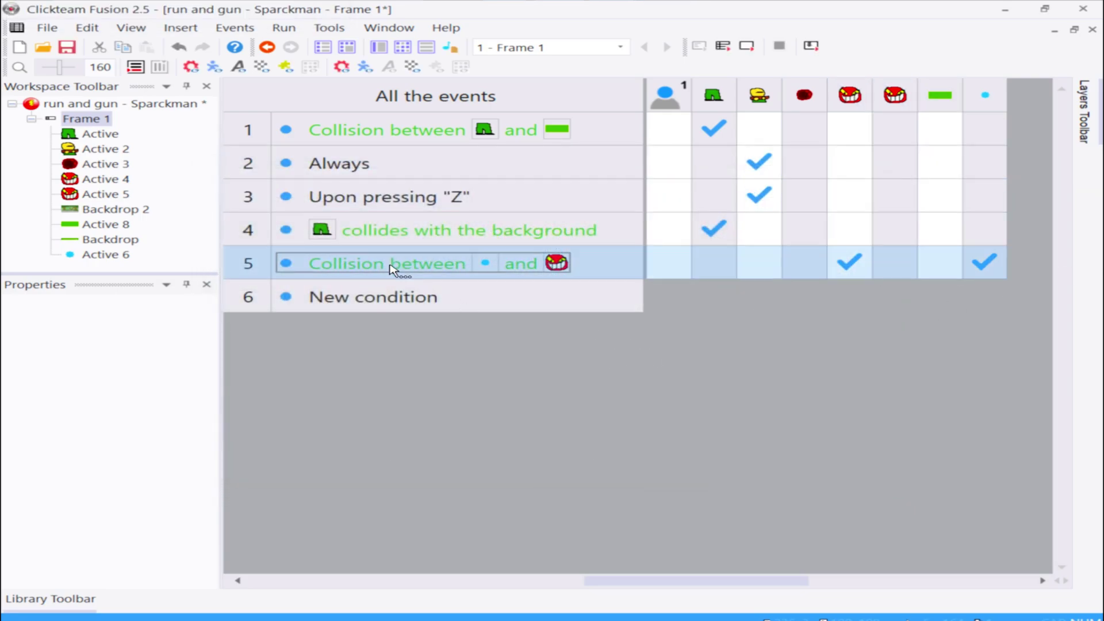
# - Add the condition "Only one action when event loops" to the bullet–boss collision event
pyautogui.rightClick(391, 268)
pyautogui.click(440, 312)
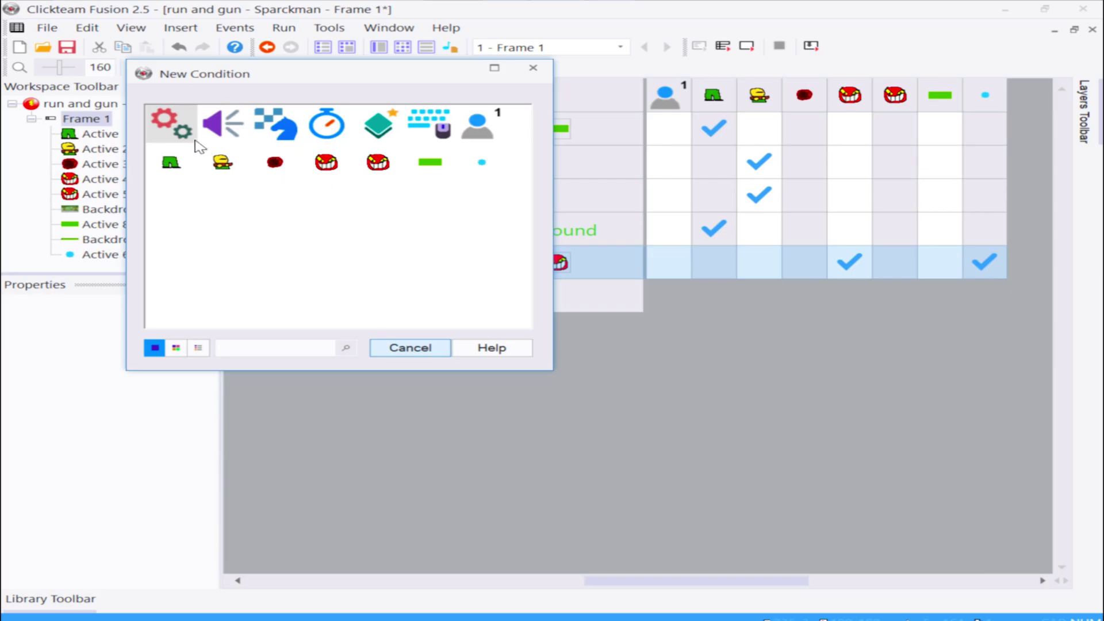
pyautogui.click(175, 132)
pyautogui.moveTo(337, 249)
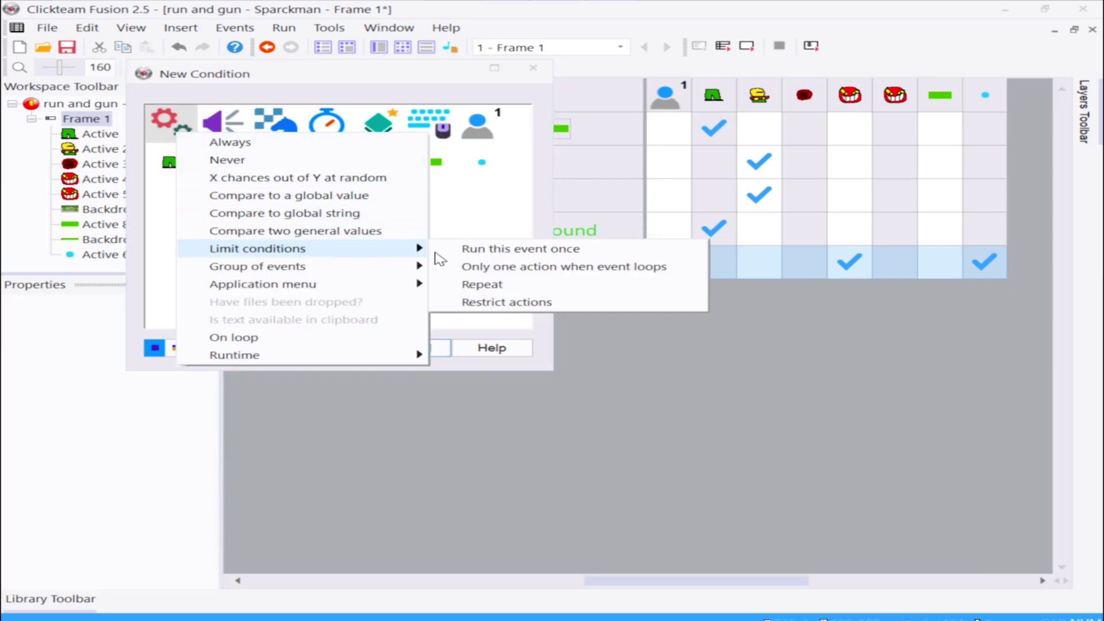
pyautogui.click(529, 270)
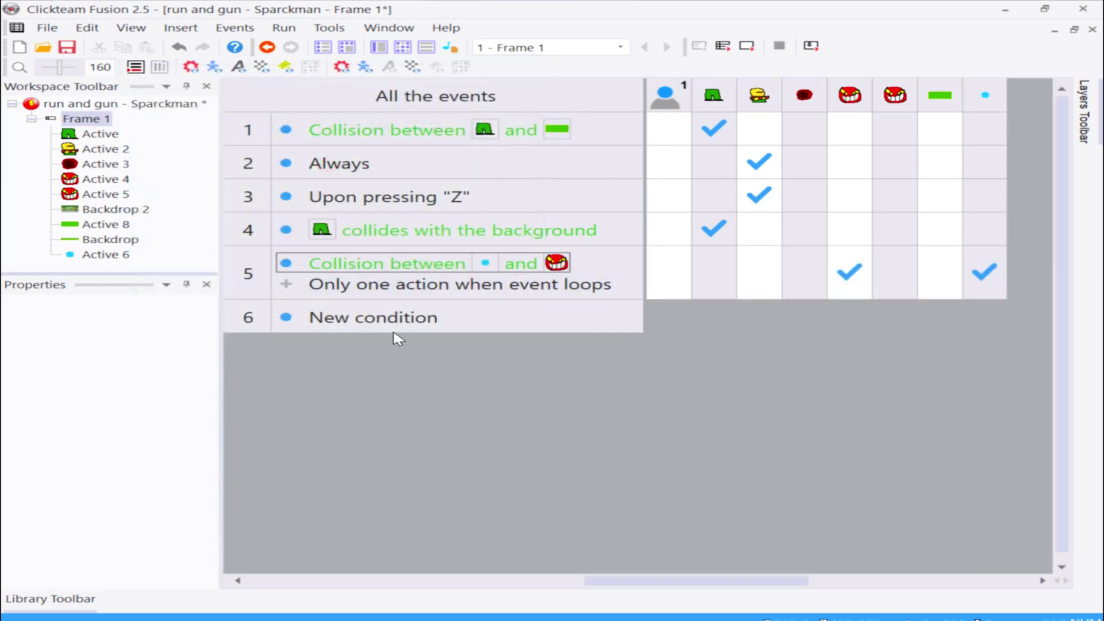
# - Run the frame, move the player beneath the boss to test the limited collision event, and close the test window
pyautogui.click(745, 47)
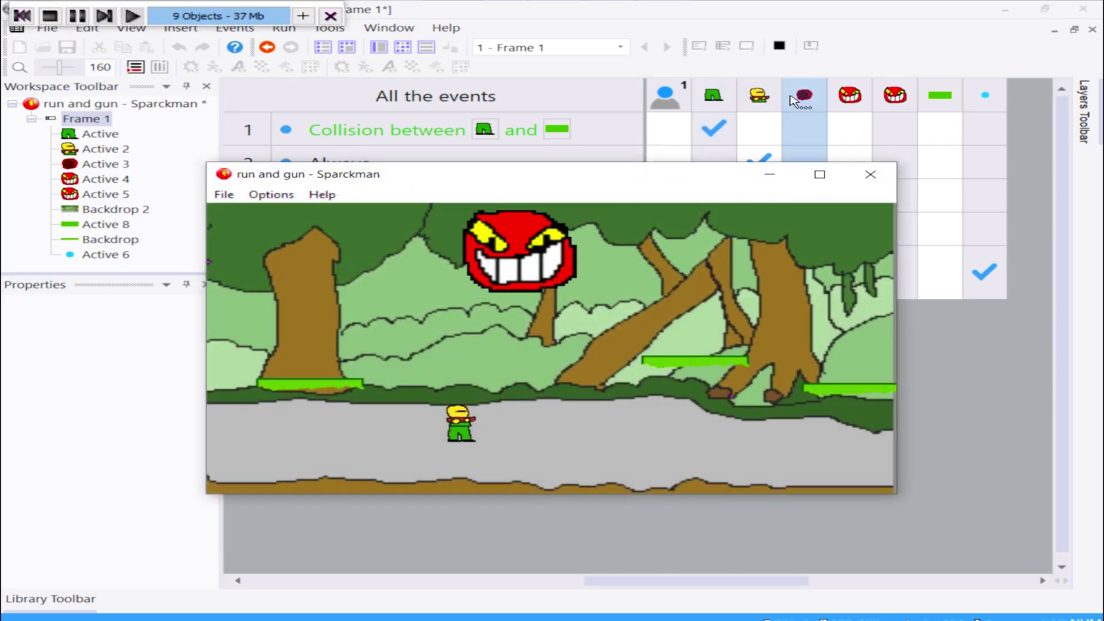
pyautogui.press('Right')
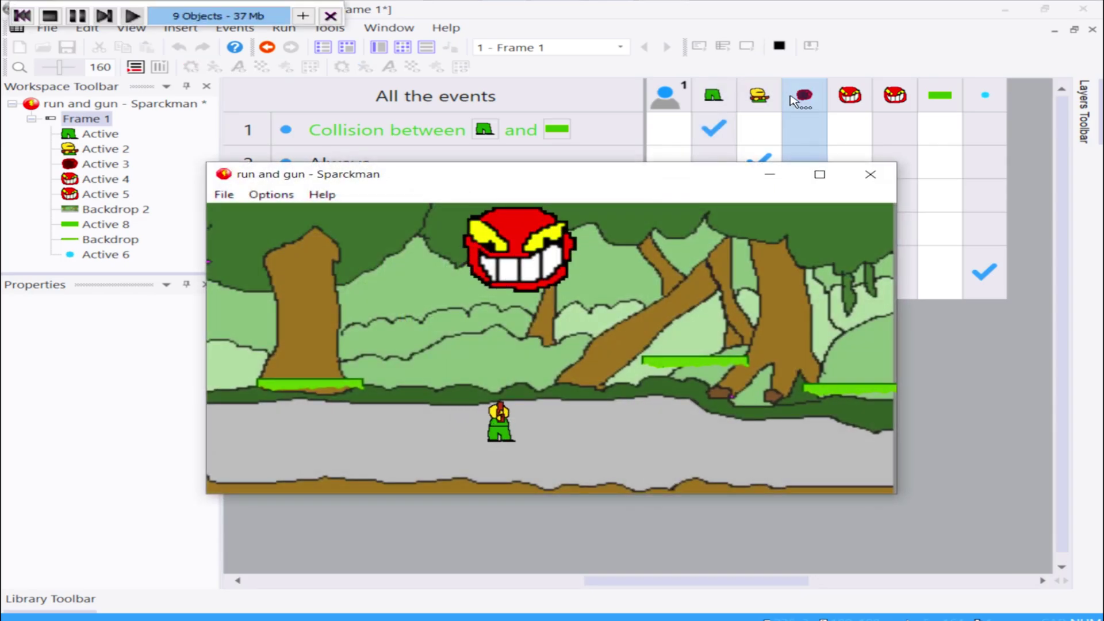
pyautogui.press('Up')
pyautogui.click(869, 174)
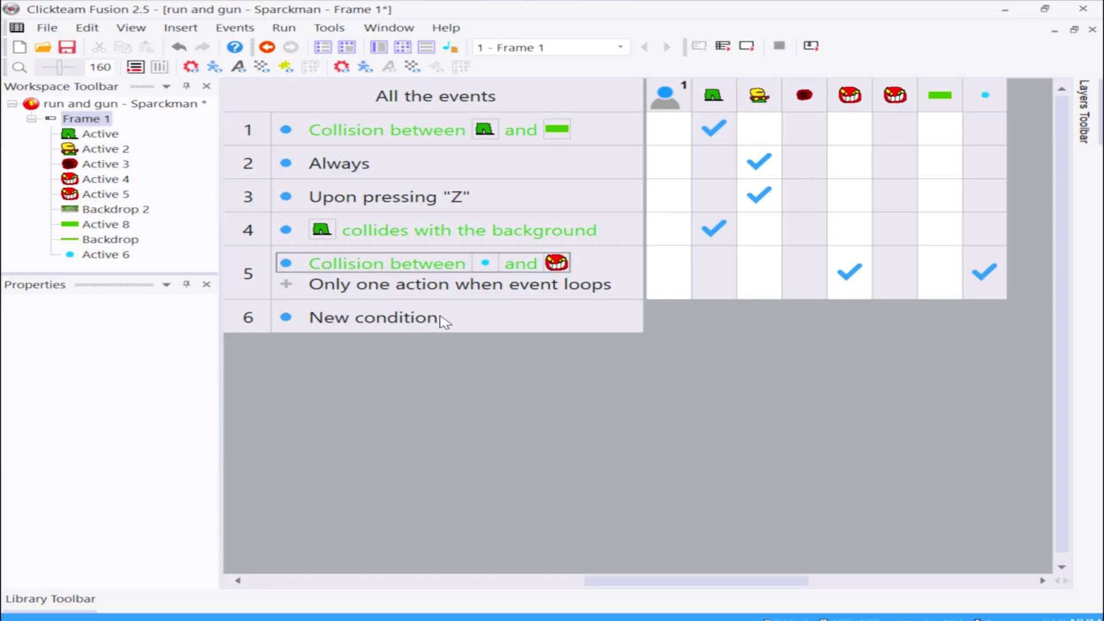
# - Add an event that triggers when Active 4's Stand up animation has finished
pyautogui.doubleClick(401, 328)
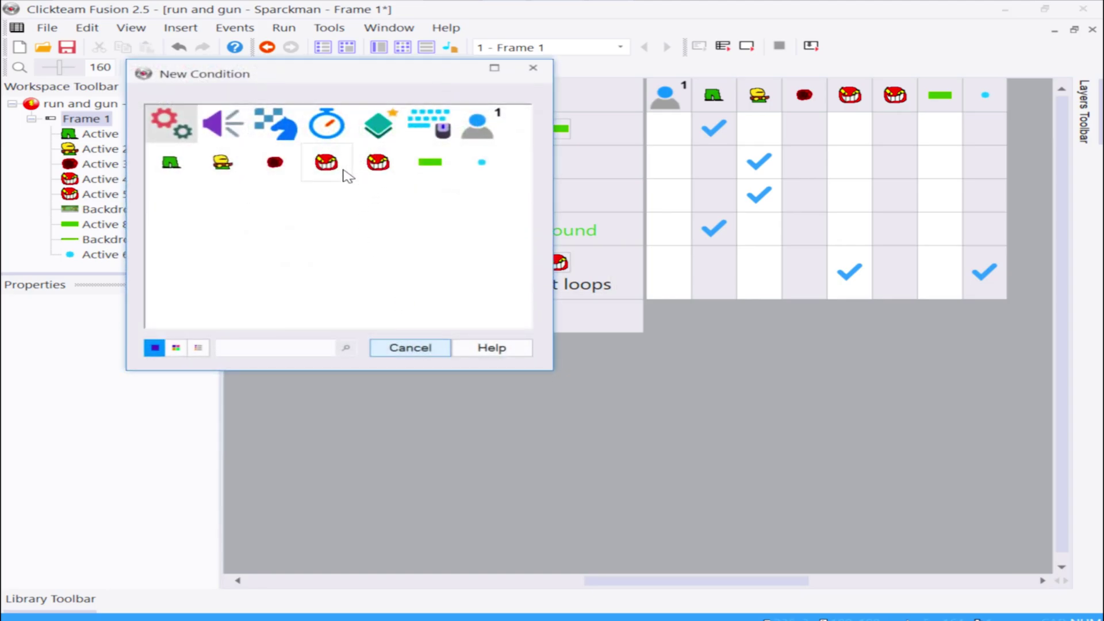
pyautogui.click(337, 167)
pyautogui.moveTo(475, 249)
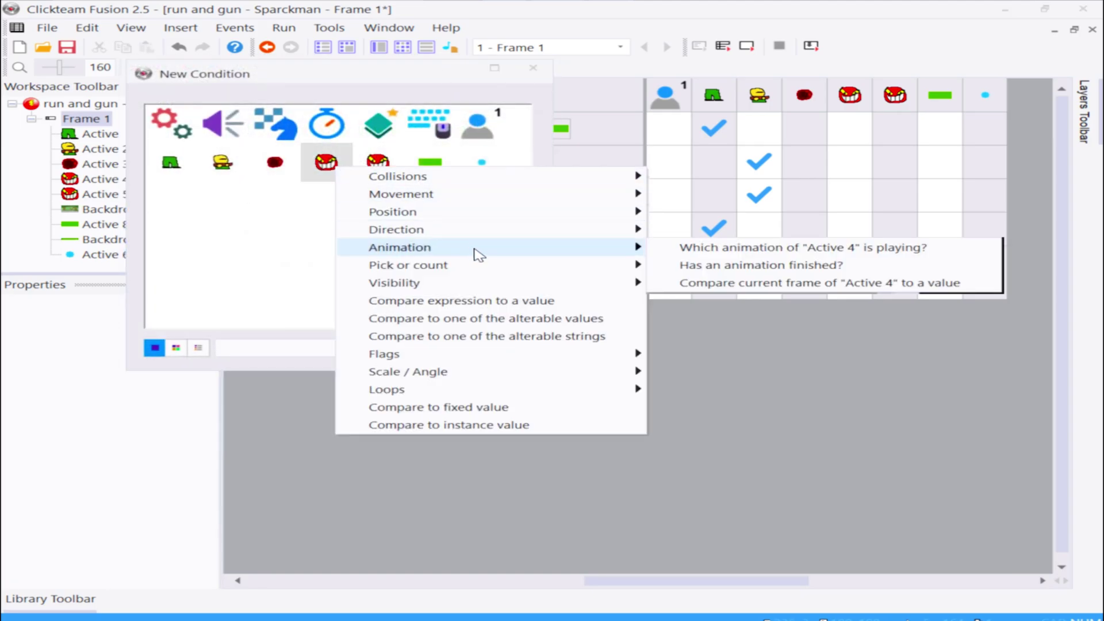
pyautogui.click(771, 266)
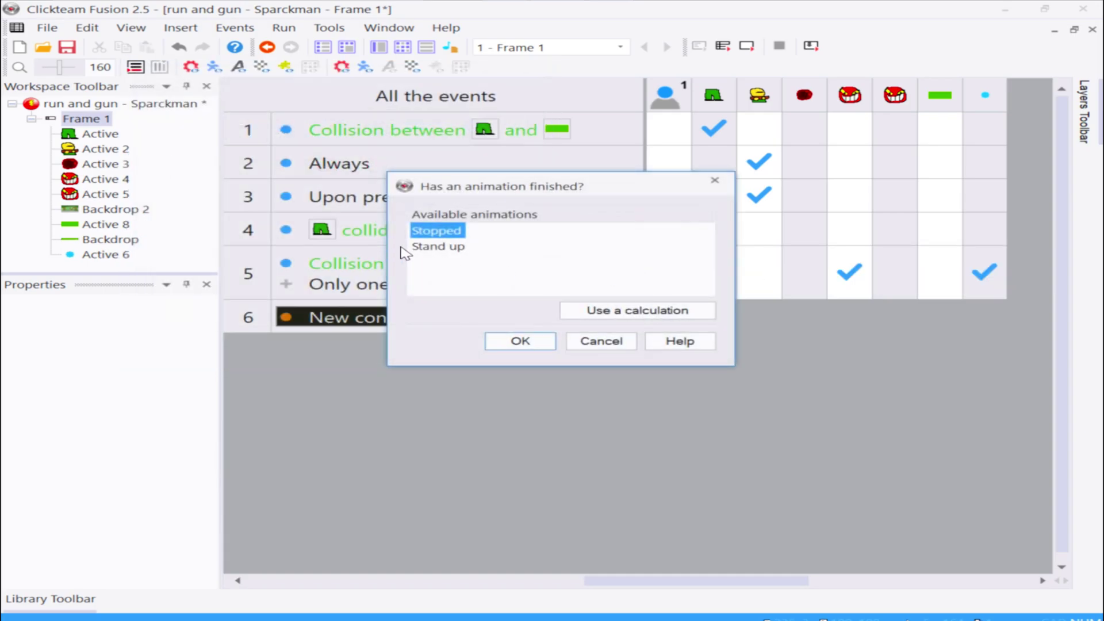
pyautogui.click(445, 248)
pyautogui.doubleClick(446, 248)
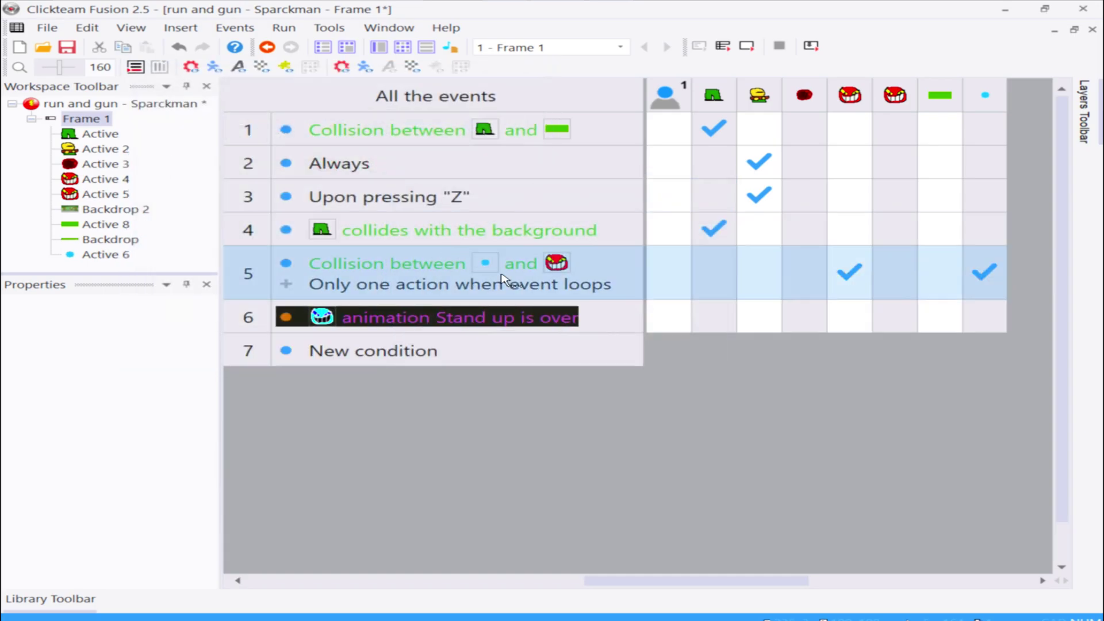
# - In the Stand up animation finished event, change Active 4's animation sequence to Stopped
pyautogui.click(858, 322)
pyautogui.moveTo(919, 382)
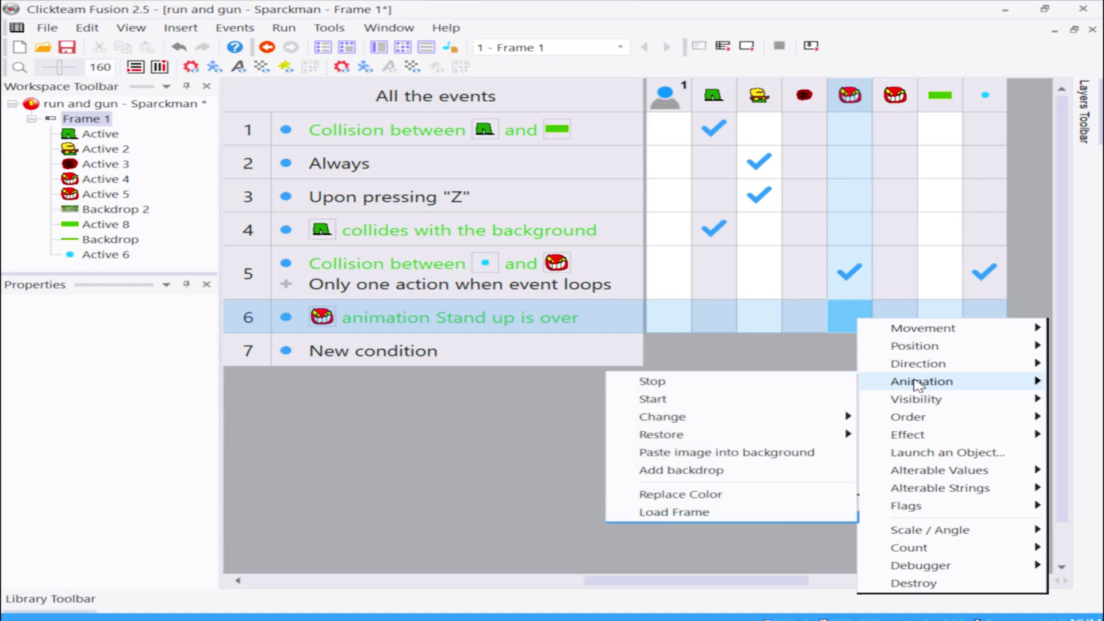
pyautogui.moveTo(741, 415)
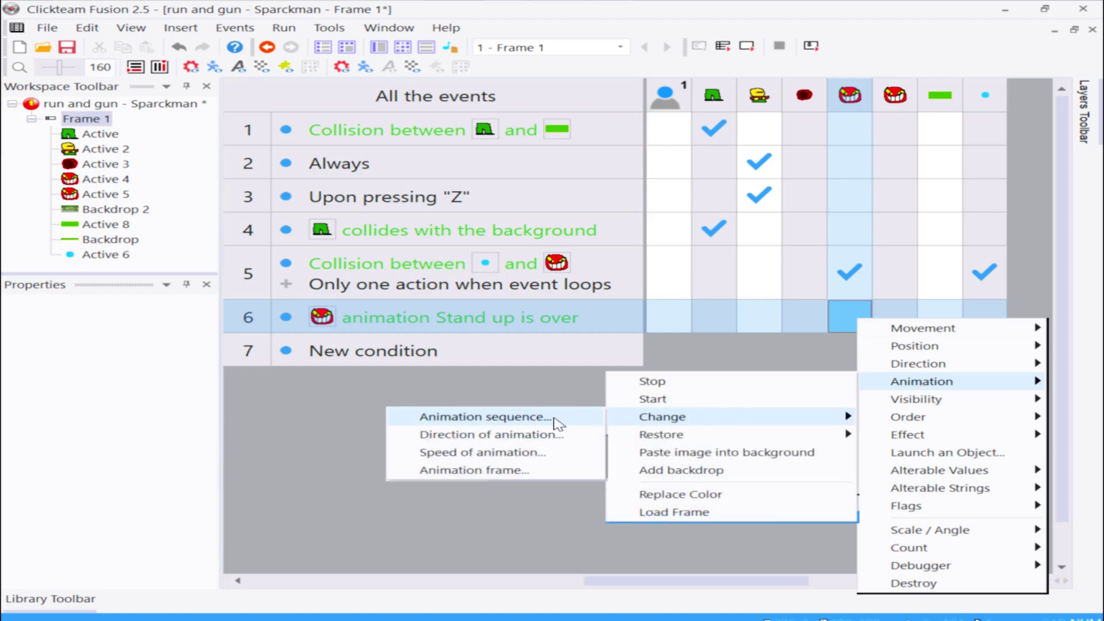
pyautogui.click(554, 418)
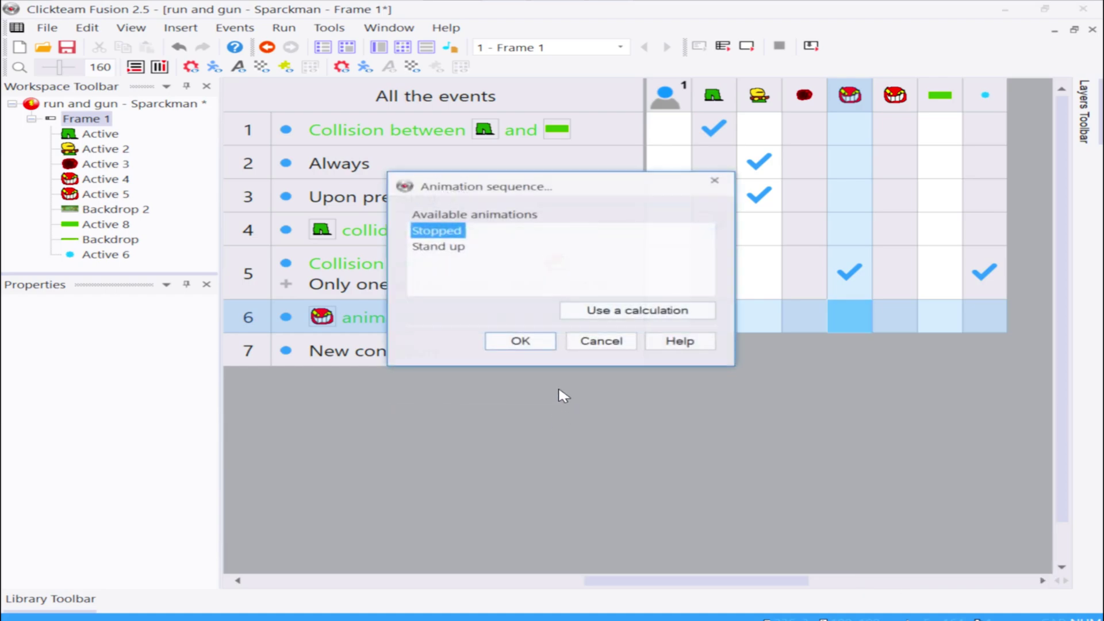
pyautogui.click(542, 345)
# - Run the frame, shoot the boss from below to test its hit animation, and close the test window
pyautogui.click(746, 47)
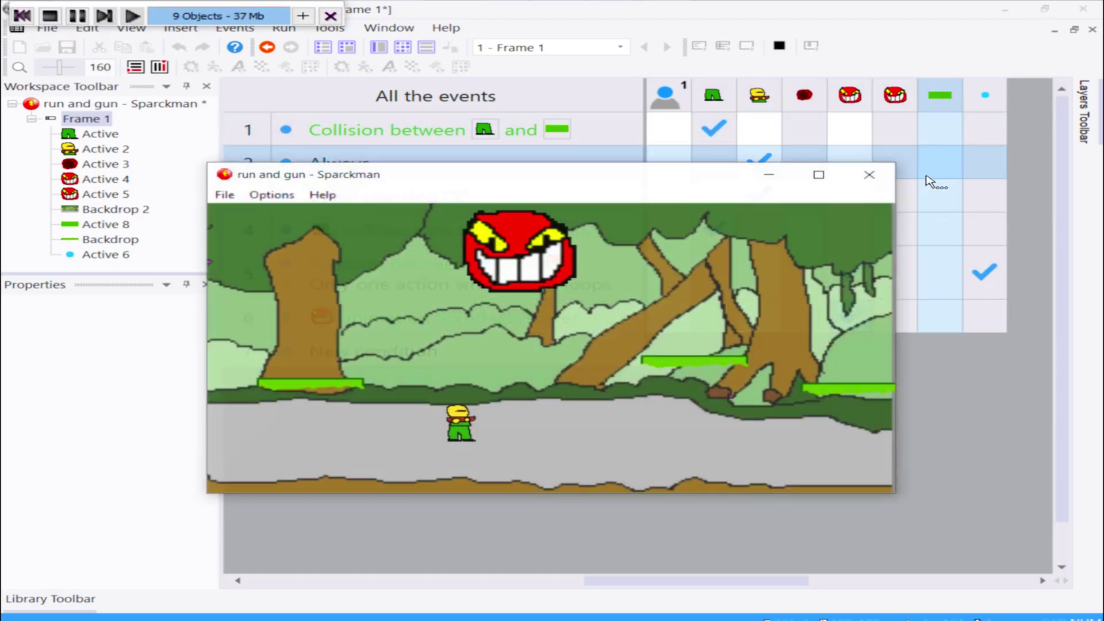
pyautogui.press('Right')
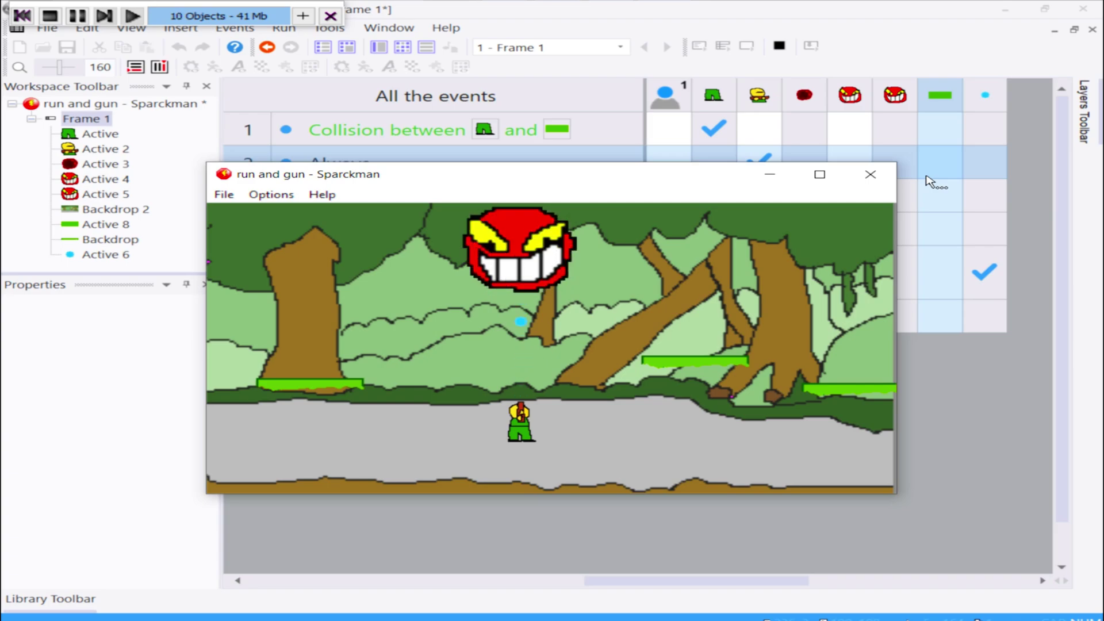
pyautogui.press('Left')
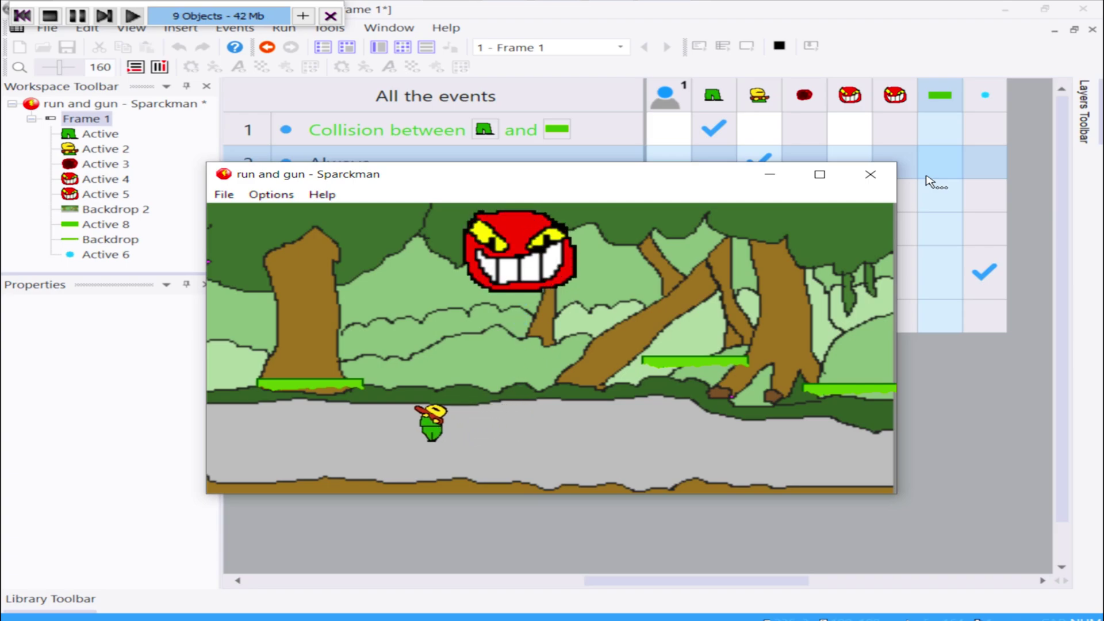
pyautogui.press('Right')
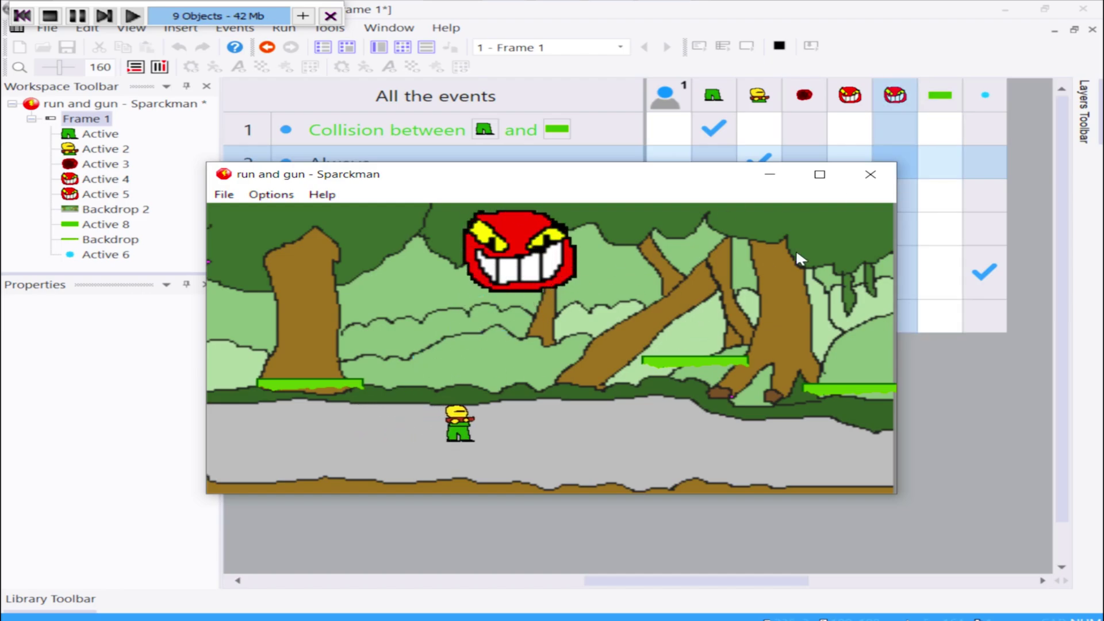
pyautogui.click(871, 174)
# - Set the movement type of the boss, Active 4, to Circular and test it in a short frame run
pyautogui.click(379, 46)
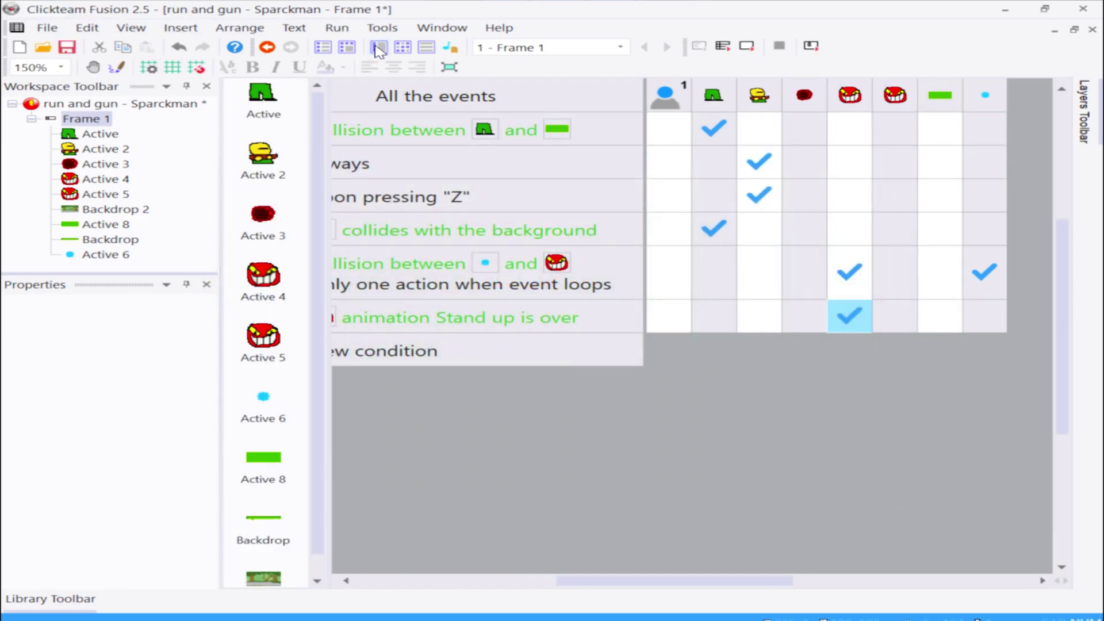
pyautogui.click(730, 246)
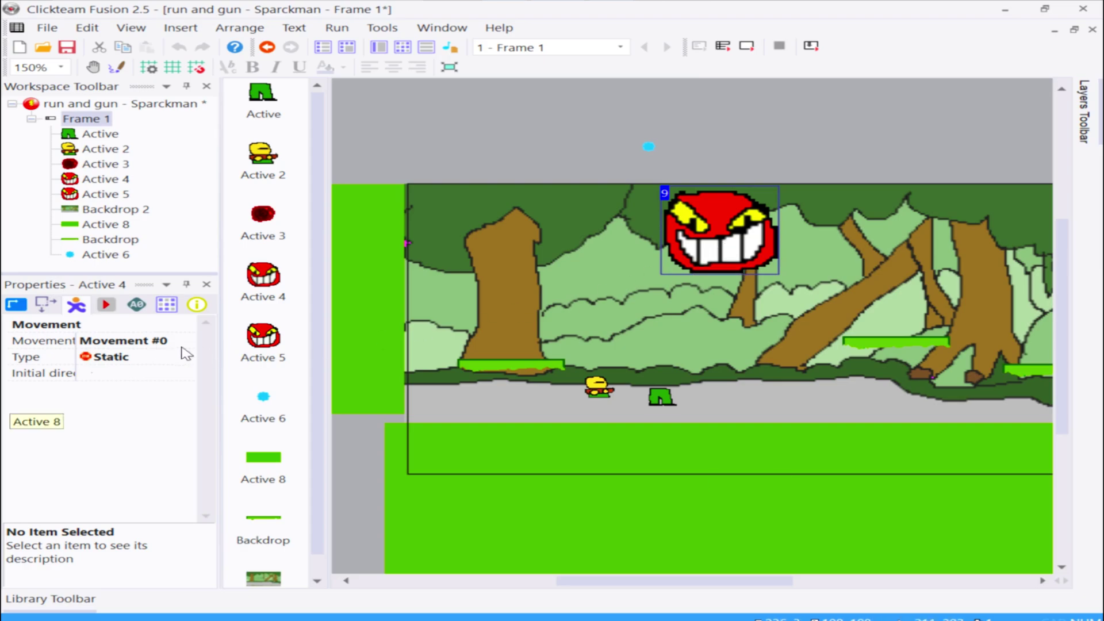
pyautogui.click(110, 359)
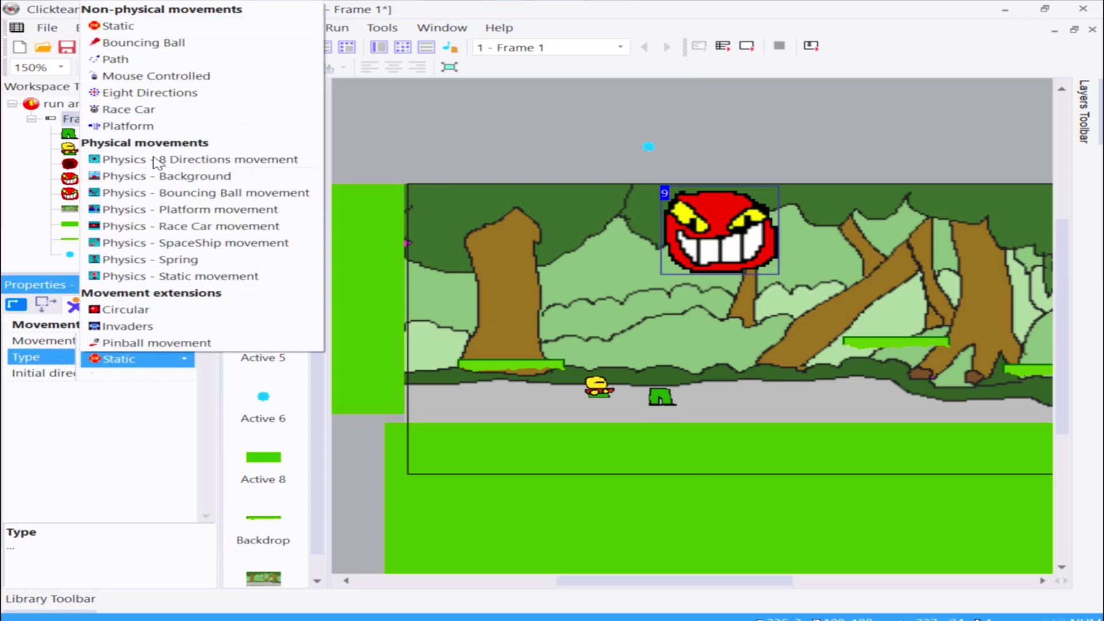
pyautogui.click(138, 315)
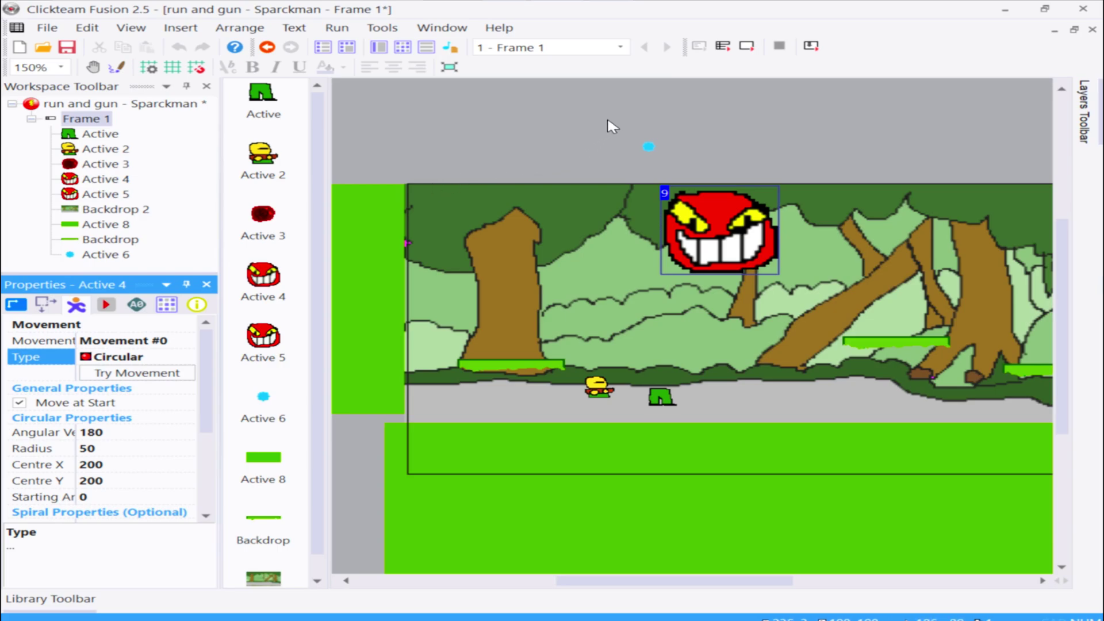
pyautogui.click(748, 51)
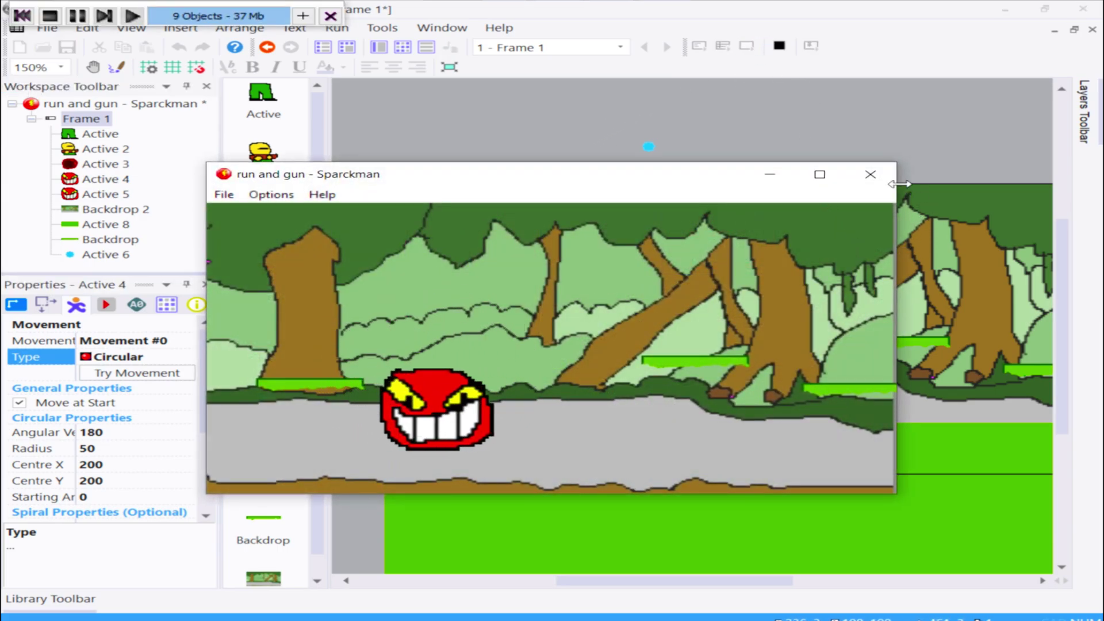
pyautogui.click(871, 174)
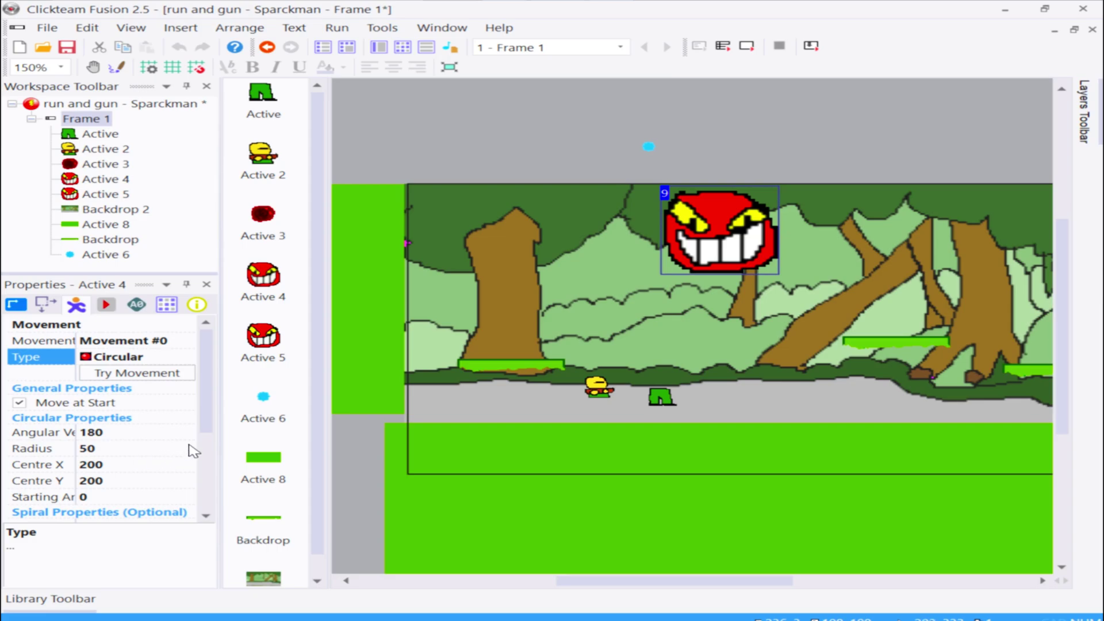
# - Set the centre of Active 4's circular movement to X 300 and Y 100
pyautogui.moveTo(212, 412); pyautogui.dragTo(205, 445)
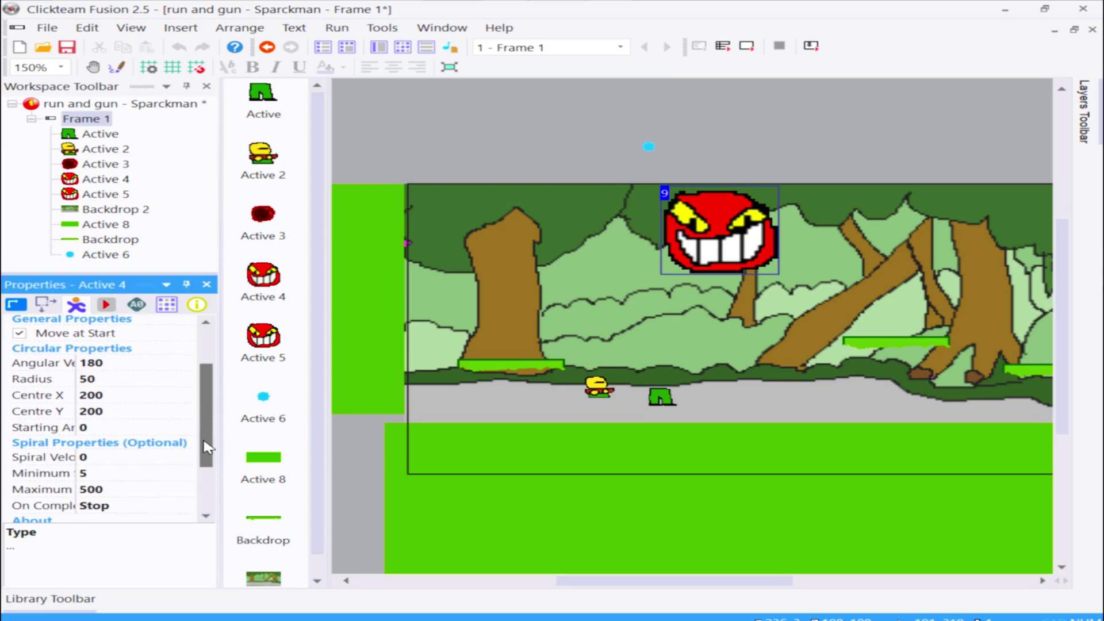
pyautogui.click(119, 393)
pyautogui.click(112, 410)
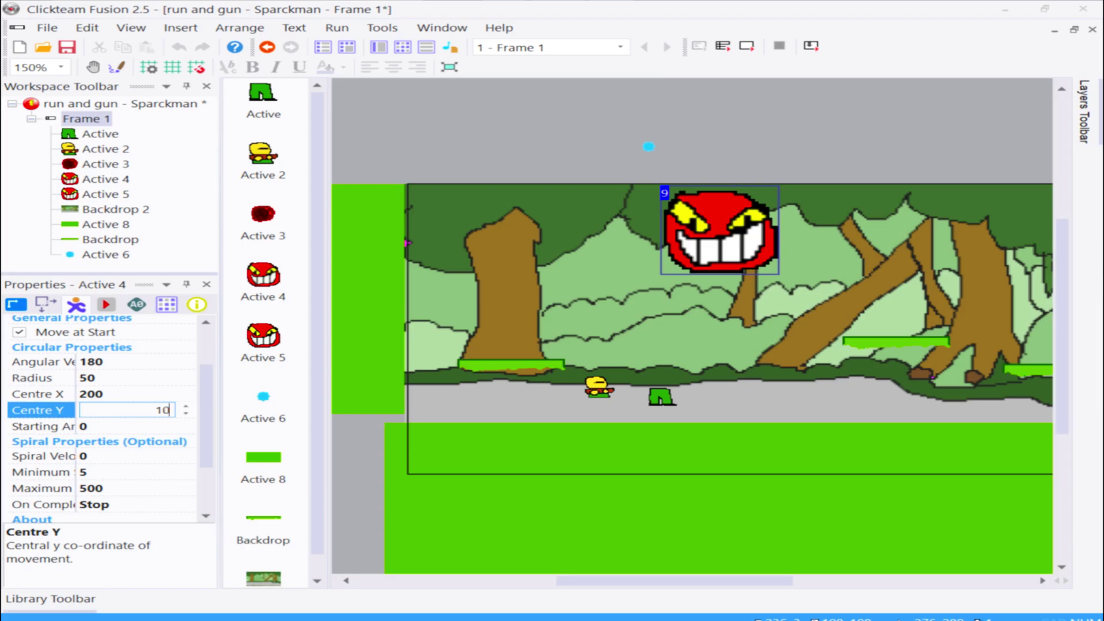
pyautogui.click(105, 426)
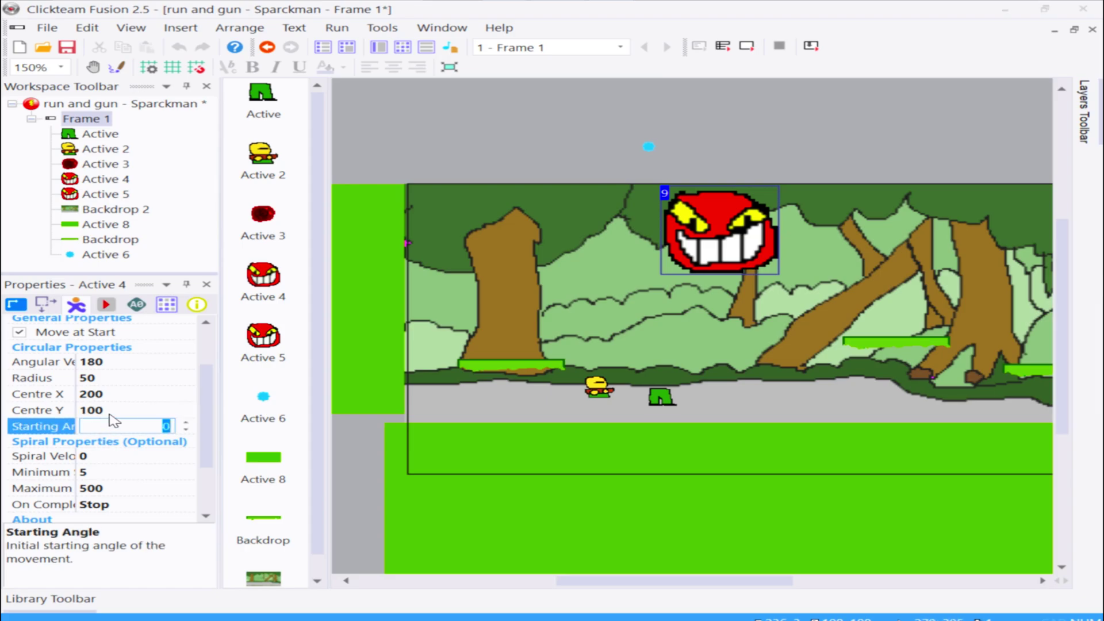
pyautogui.click(109, 411)
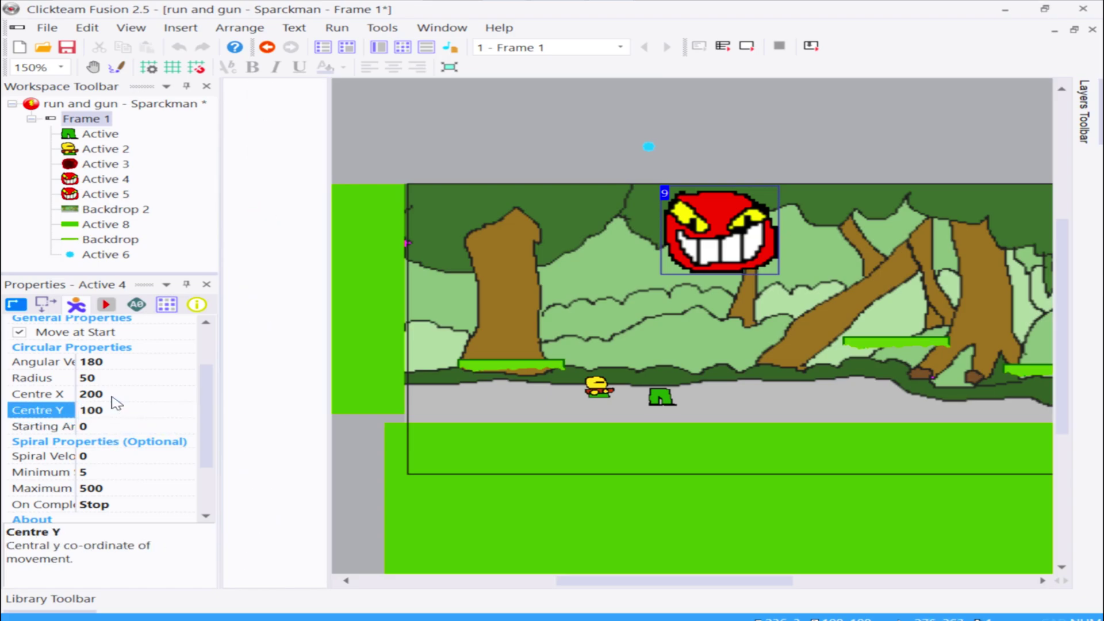
pyautogui.click(109, 394)
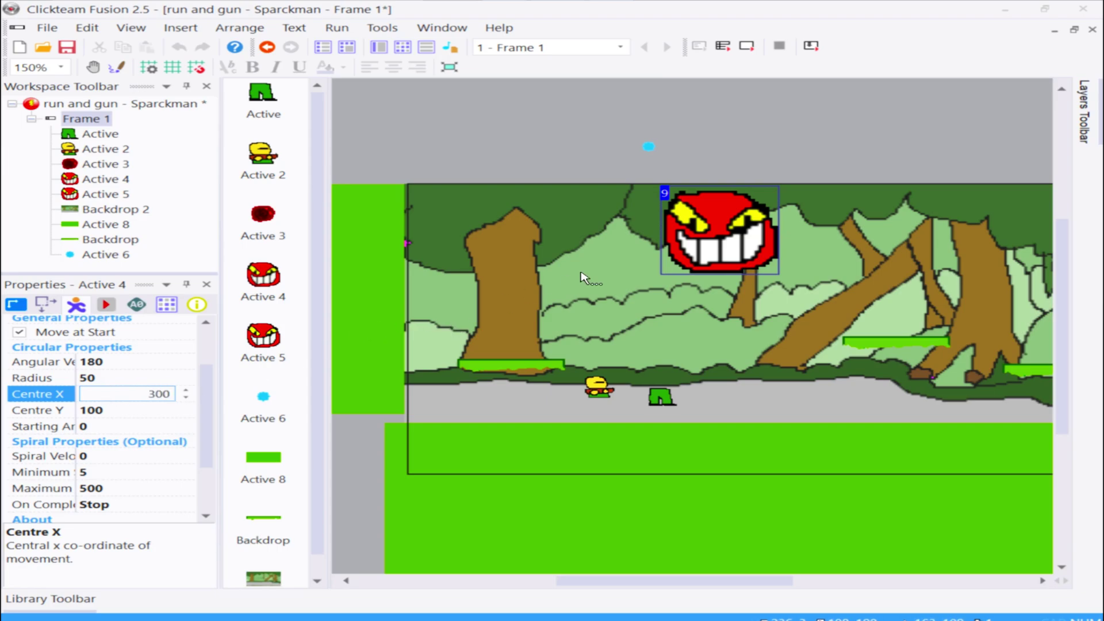
pyautogui.write('300')
pyautogui.click(724, 115)
# - Run the frame, shoot upward at the circling boss while moving beneath it, and close the test window
pyautogui.click(747, 47)
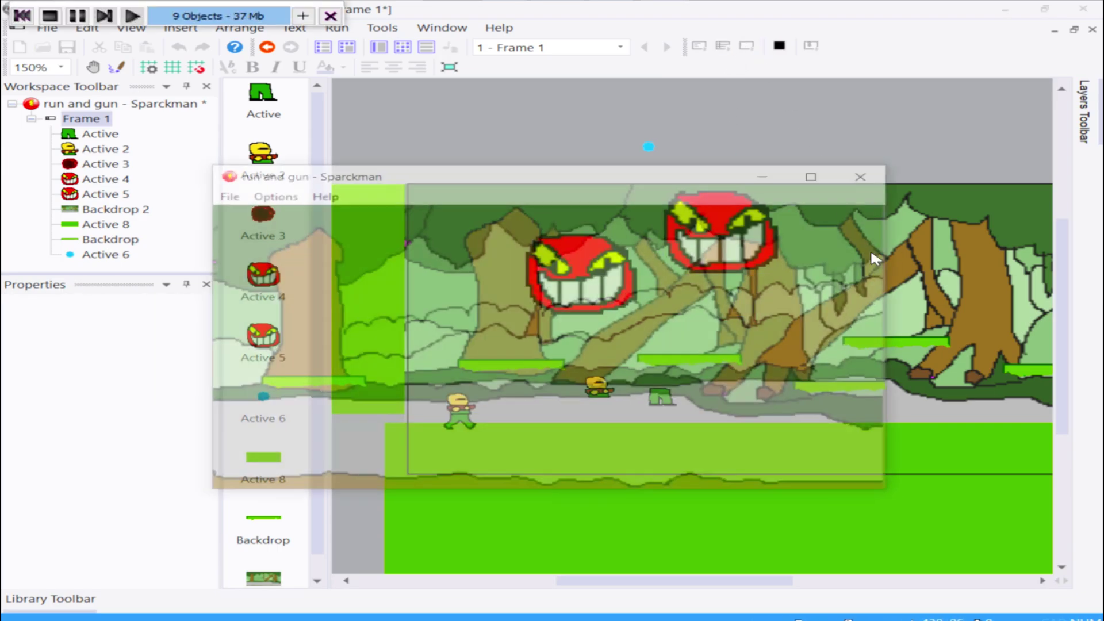
pyautogui.press('Right')
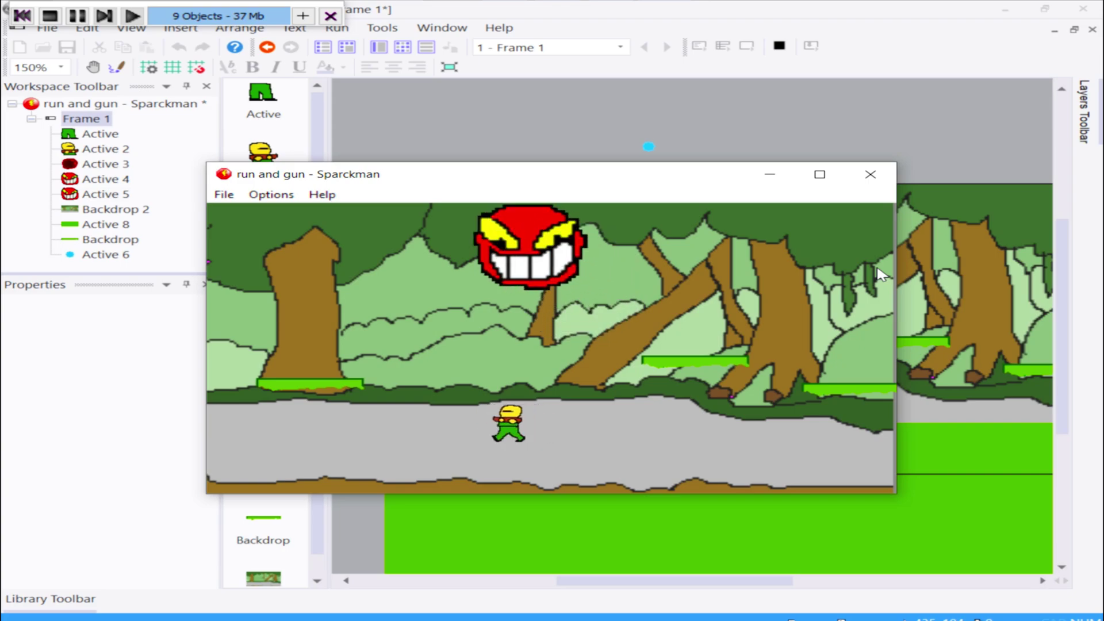
pyautogui.press('Right')
pyautogui.press('Up')
pyautogui.press('shift')
pyautogui.press('shift')
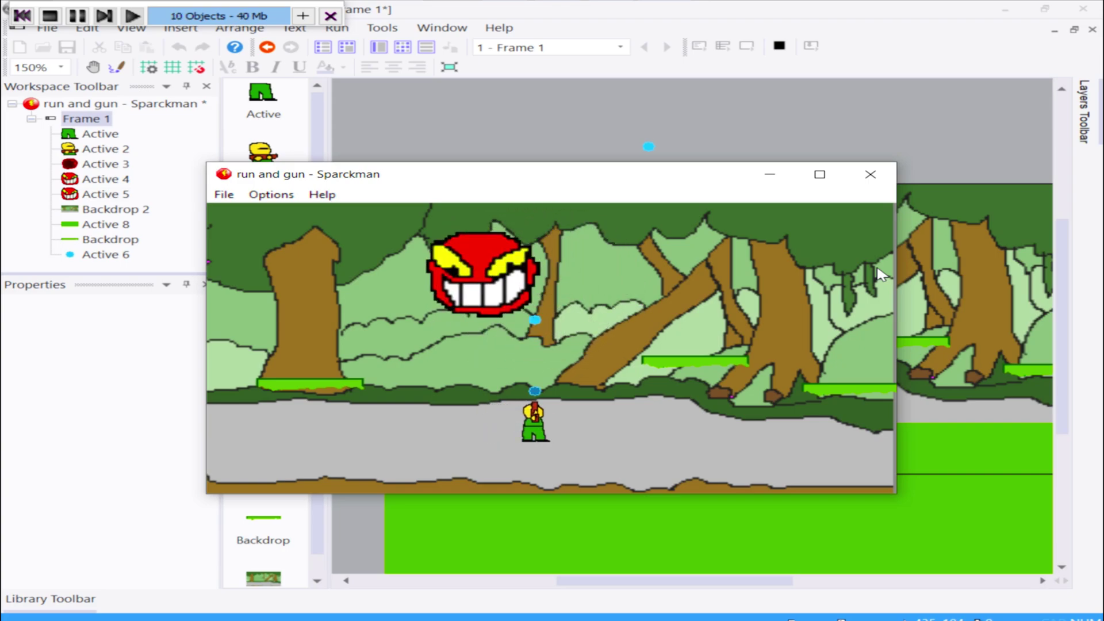
pyautogui.press('Left')
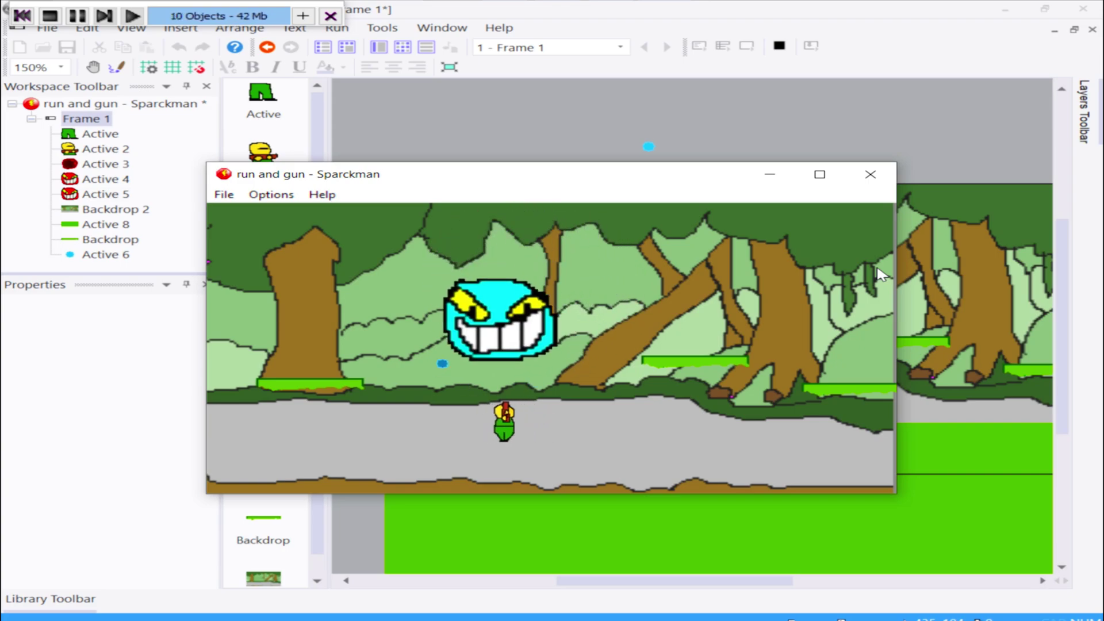
pyautogui.press('Right')
pyautogui.press('shift')
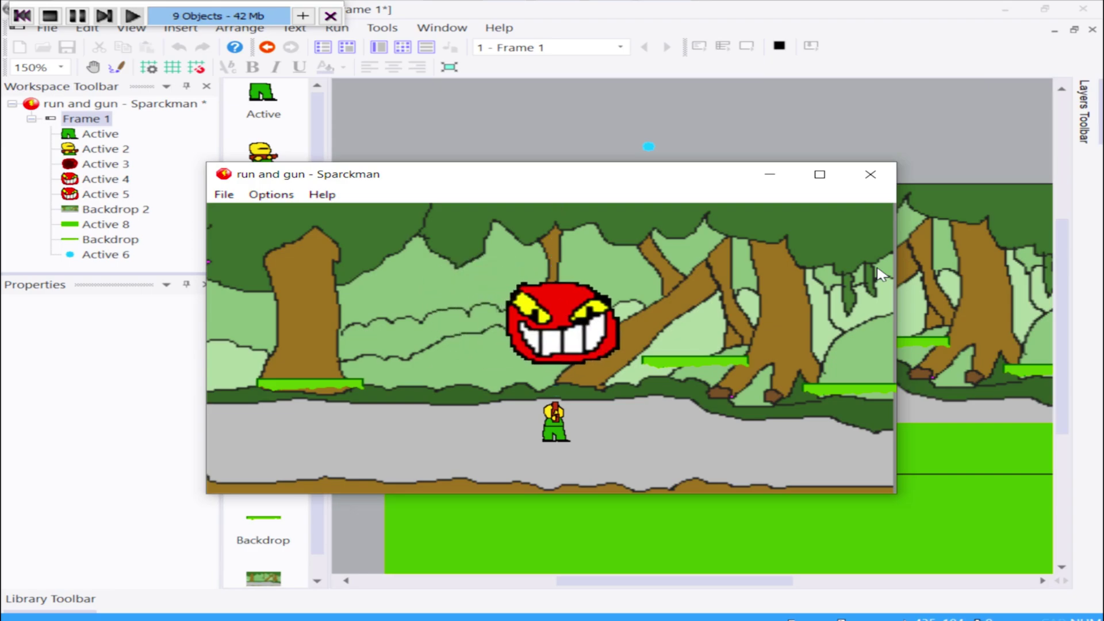
pyautogui.click(870, 173)
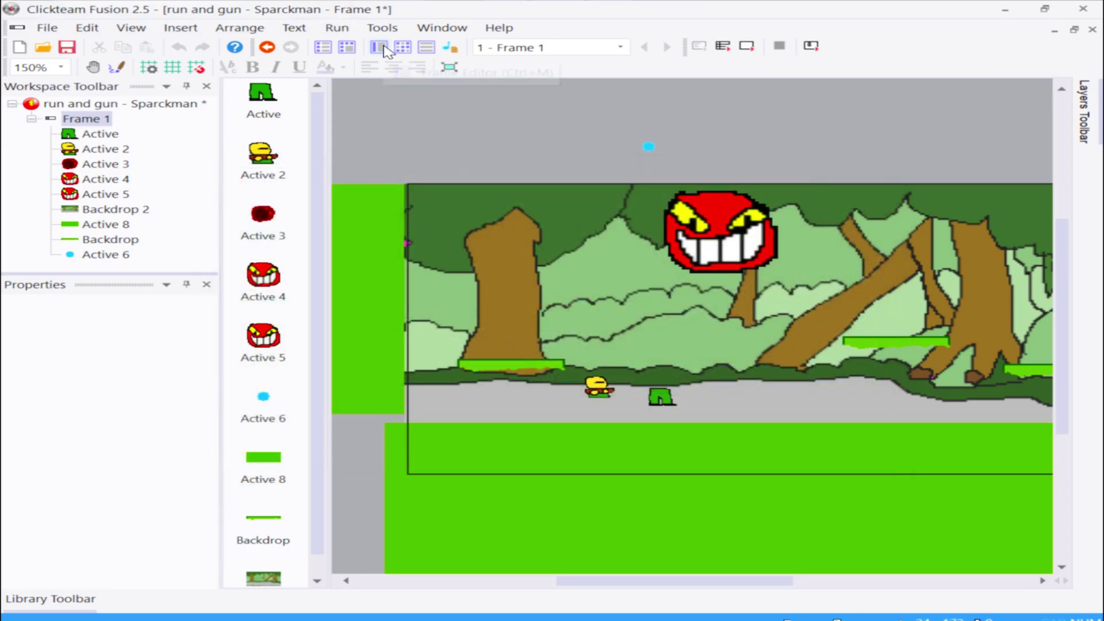
# - Add an event to the frame that triggers when the timer equals 4 seconds
pyautogui.click(403, 47)
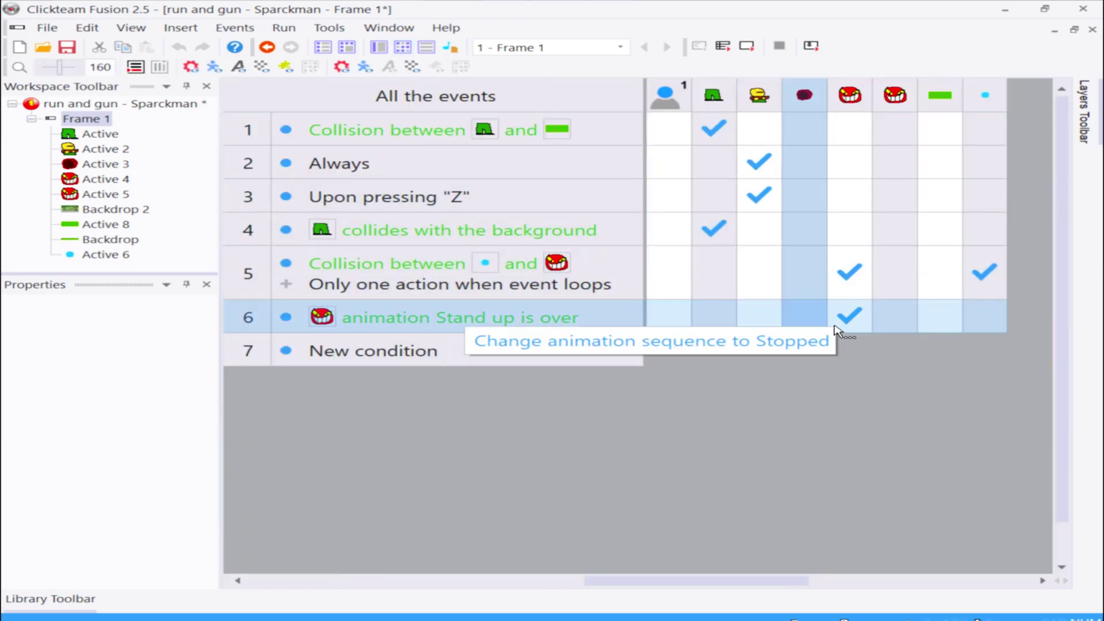
pyautogui.click(371, 352)
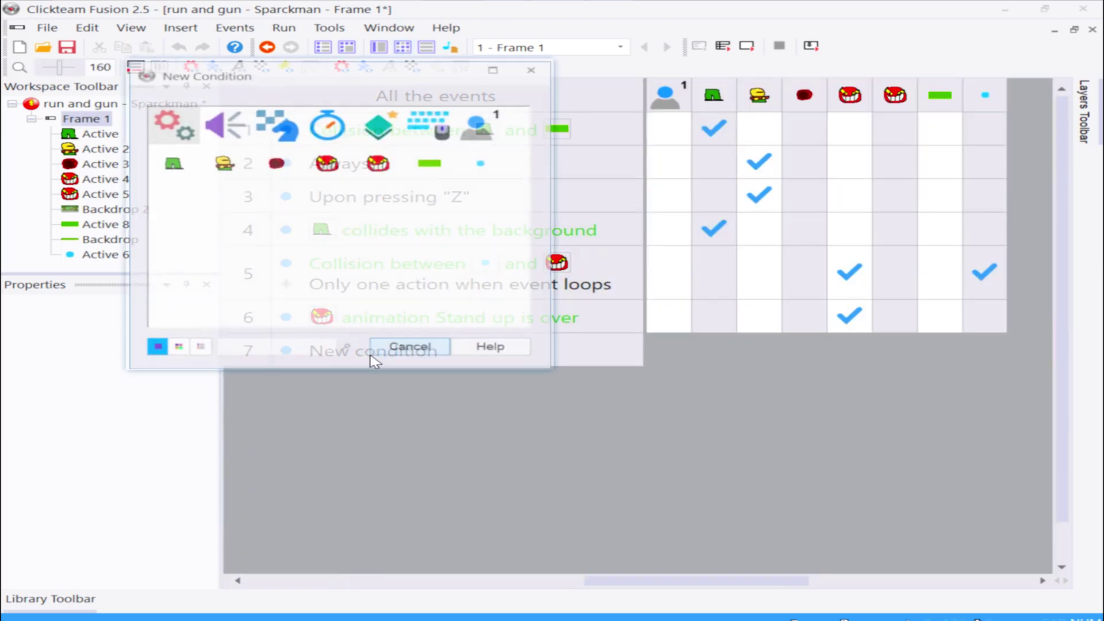
pyautogui.click(326, 162)
pyautogui.click(221, 230)
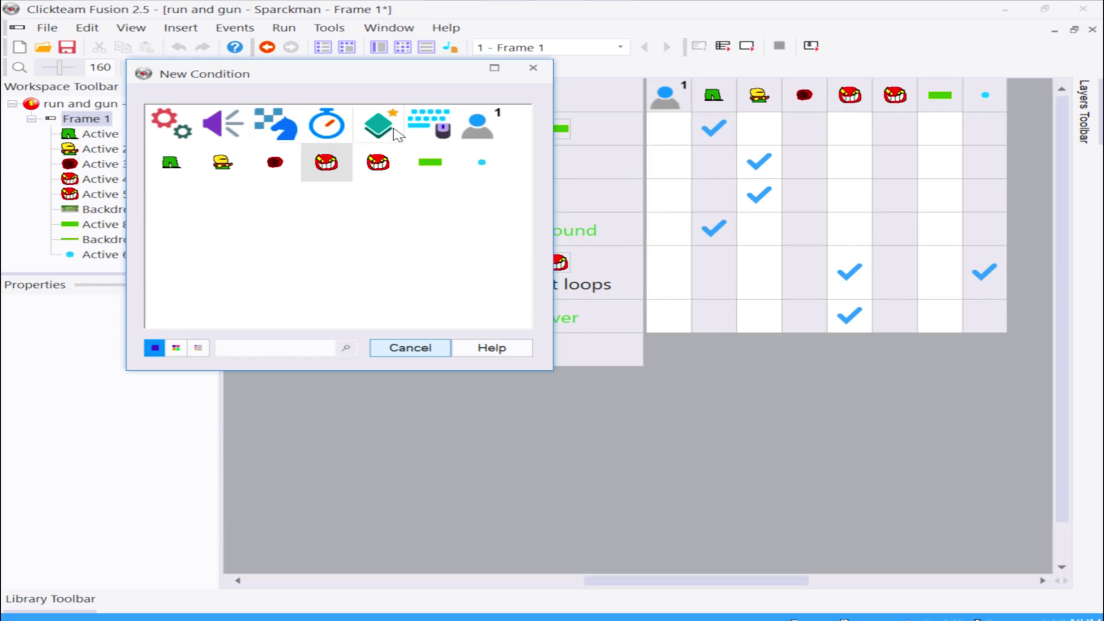
pyautogui.click(327, 124)
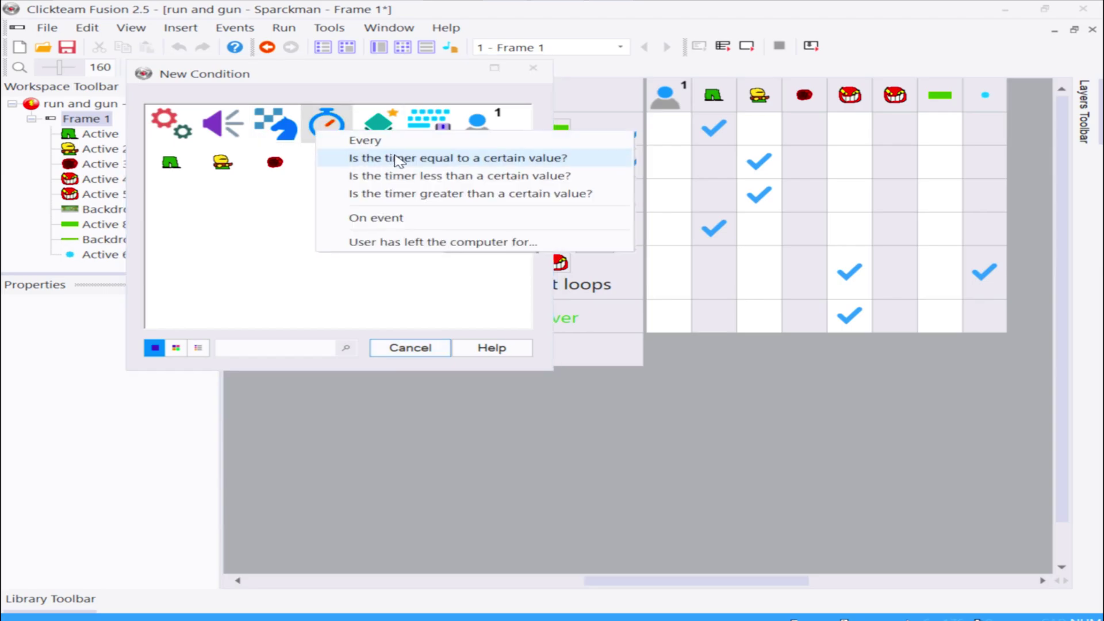
pyautogui.click(399, 158)
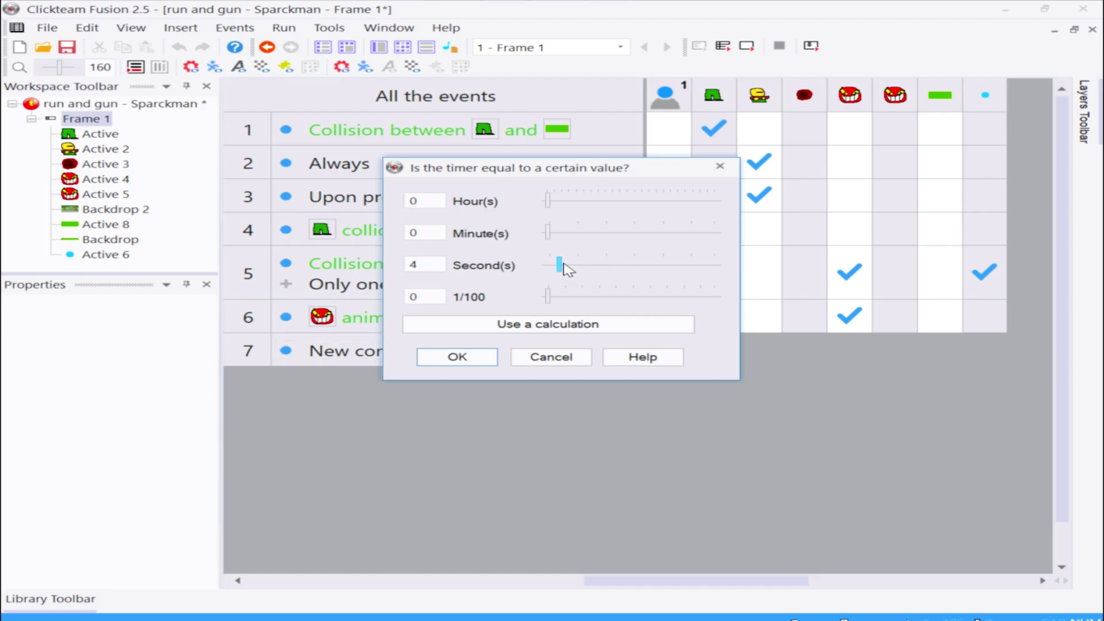
pyautogui.click(454, 356)
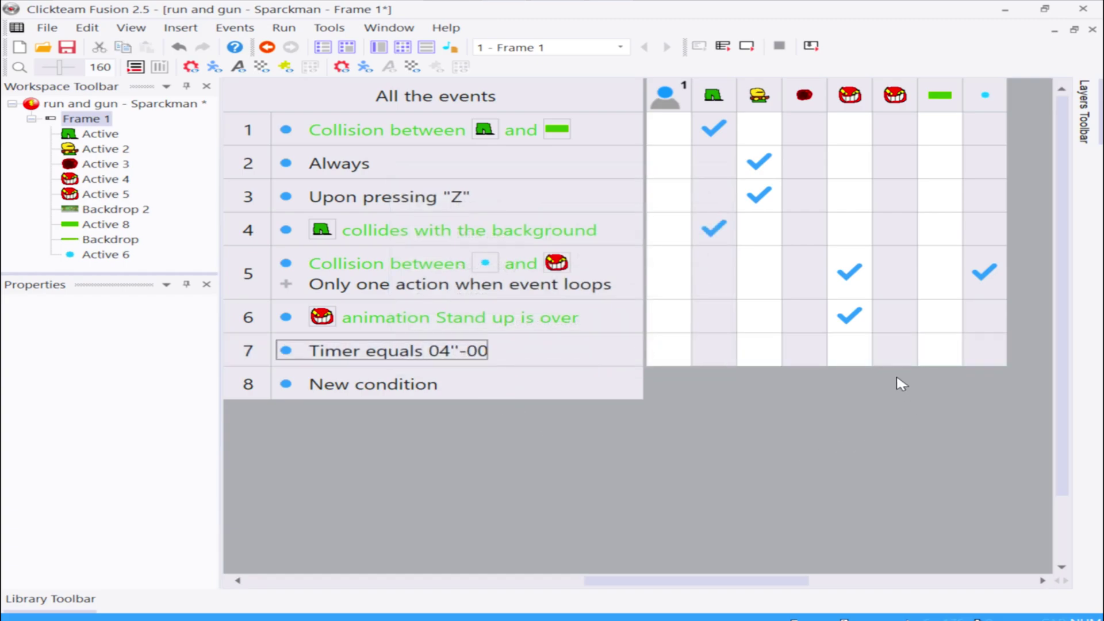
# - In the 4-second timer event, set Active 4's position to the actual coordinates X 517, Y 202
pyautogui.click(848, 360)
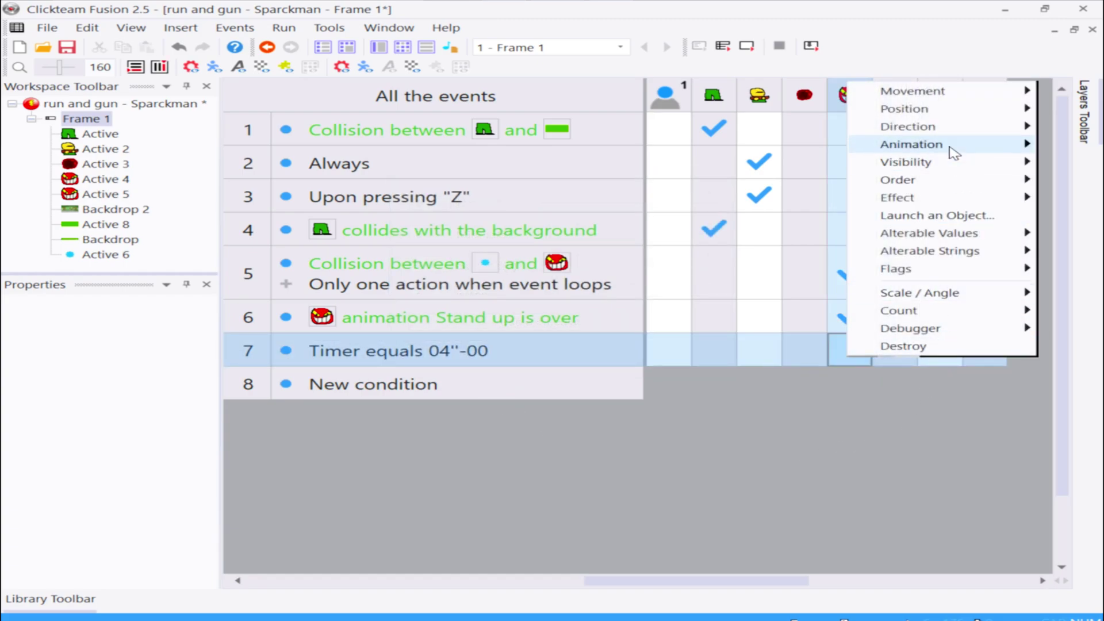
pyautogui.moveTo(954, 120)
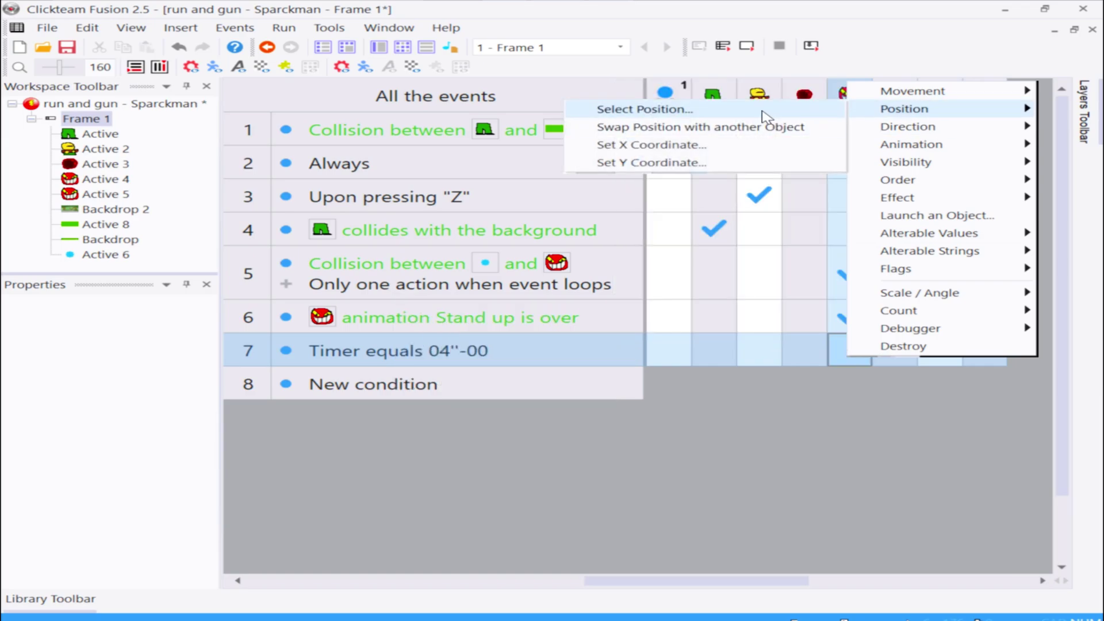
pyautogui.click(765, 112)
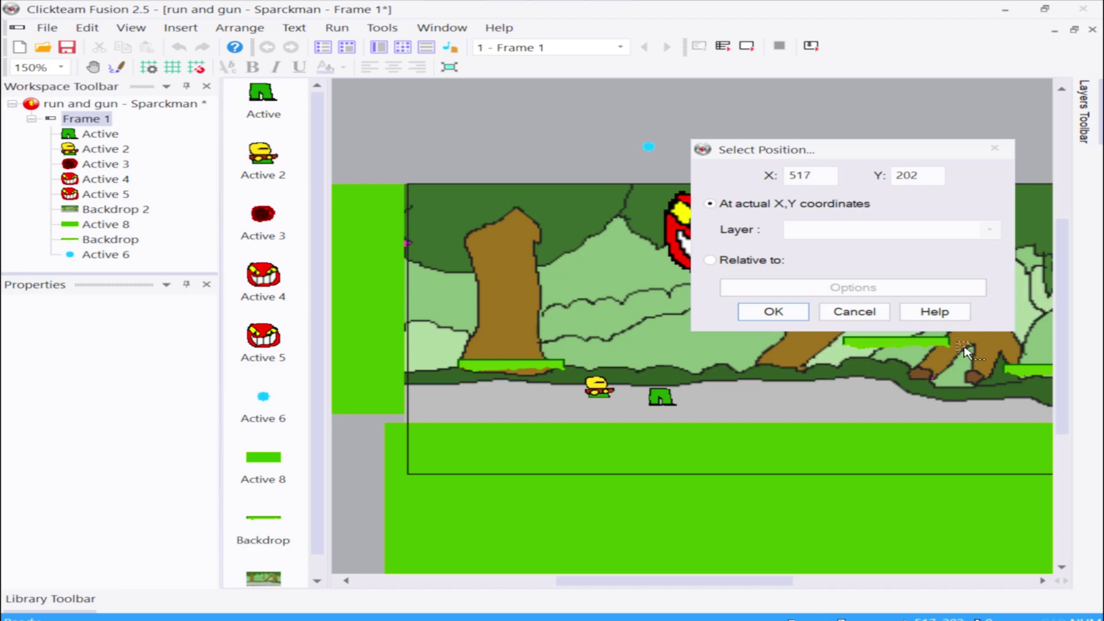
pyautogui.click(774, 312)
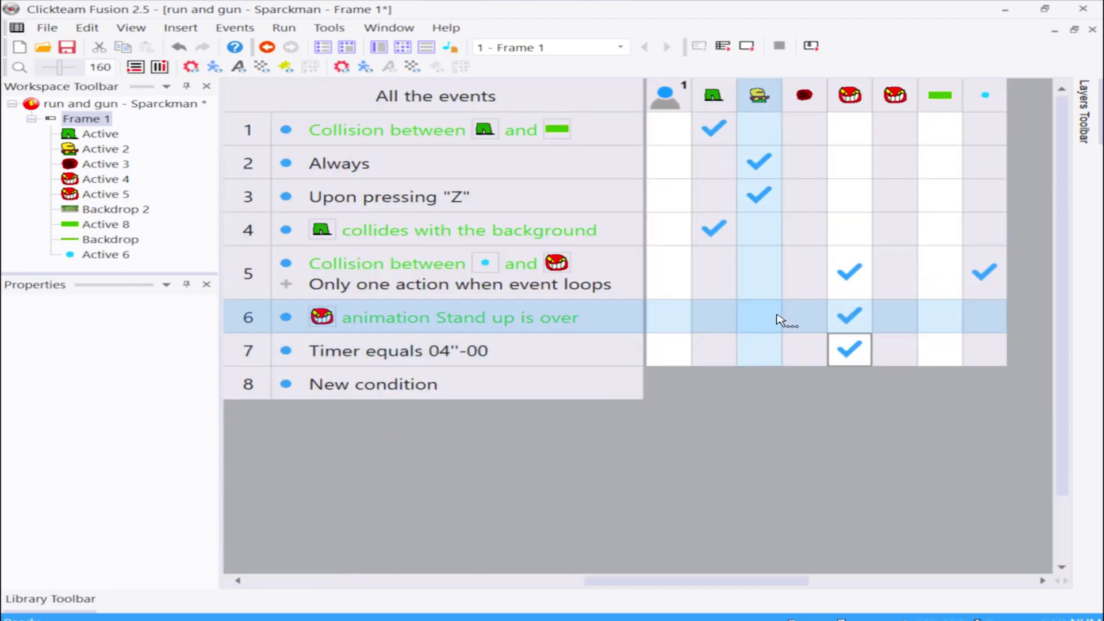
# - Run the frame to test the timed boss repositioning, close the test window, and delete the 4-second timer event
pyautogui.click(747, 46)
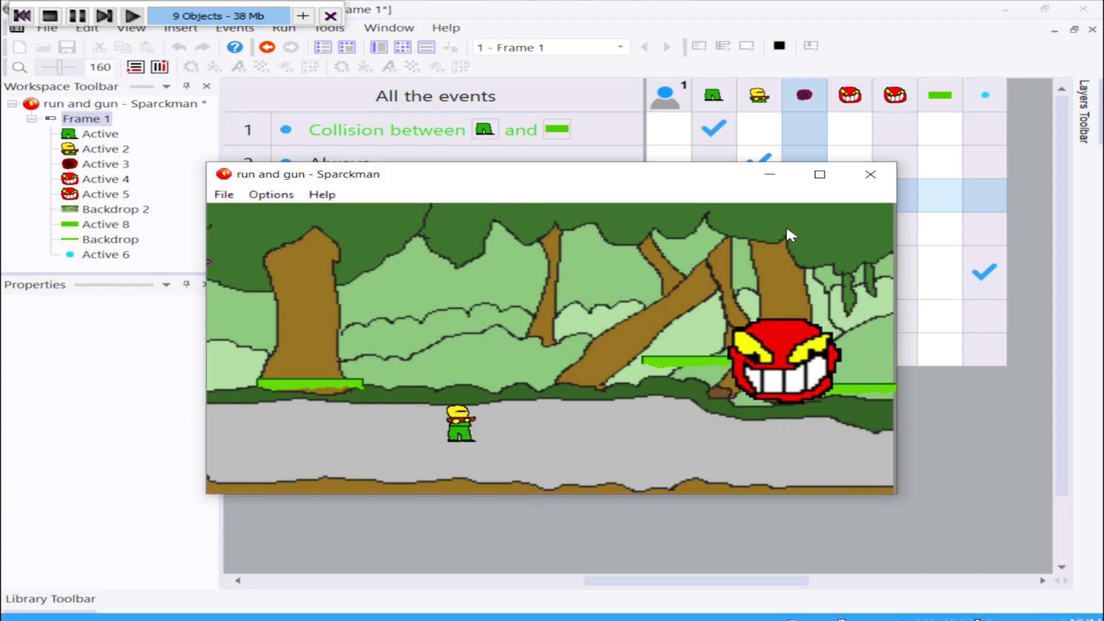
pyautogui.click(870, 174)
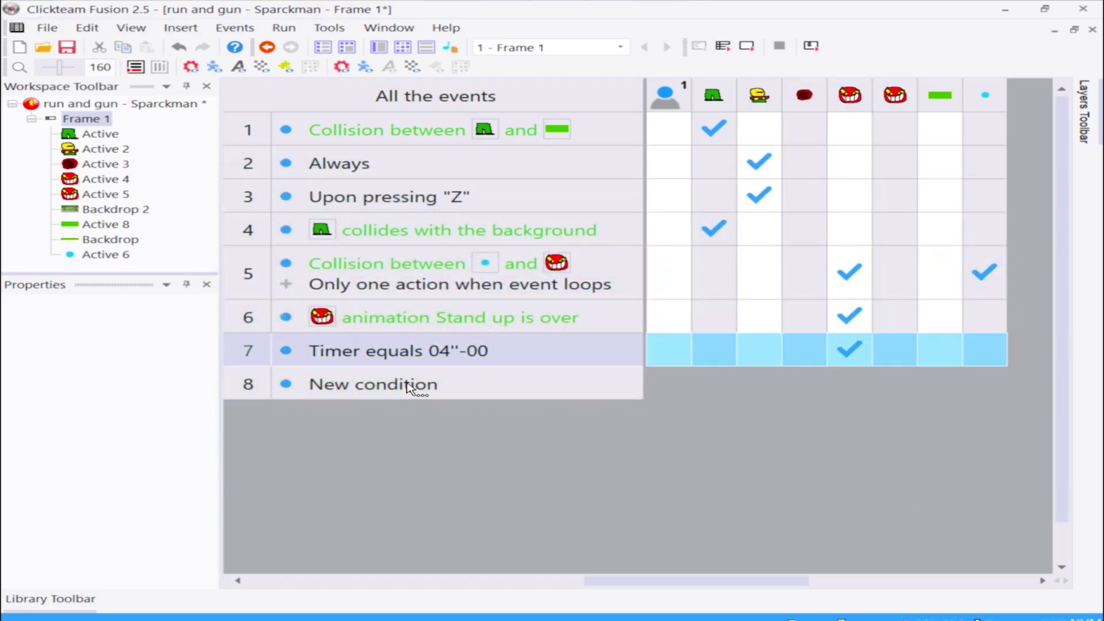
pyautogui.press('Delete')
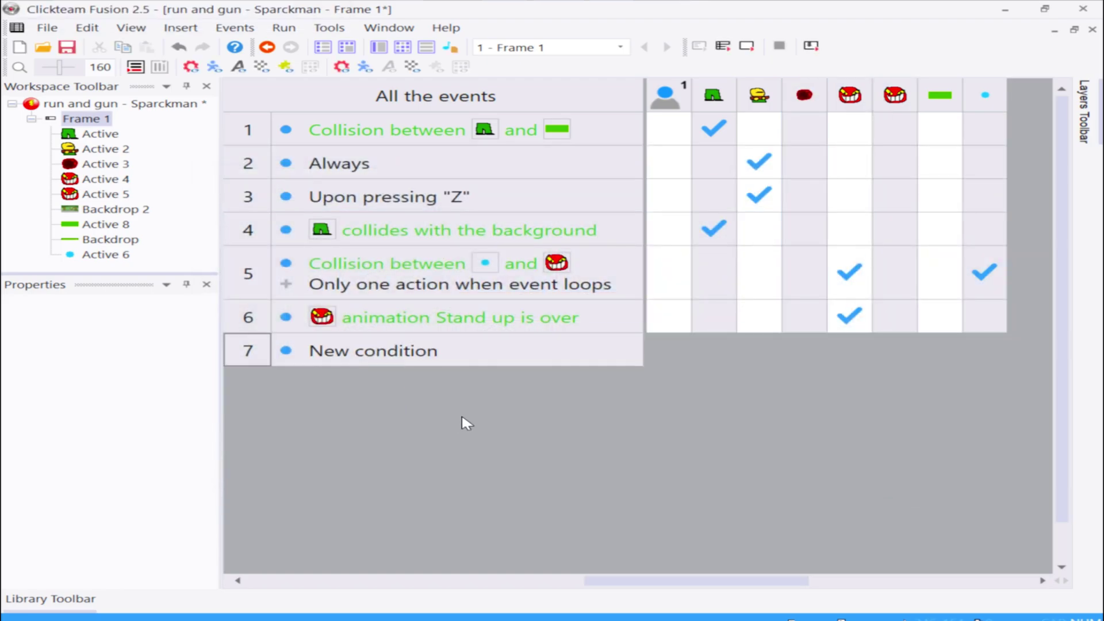
# - Add a Start of Frame event to the event list
pyautogui.doubleClick(437, 362)
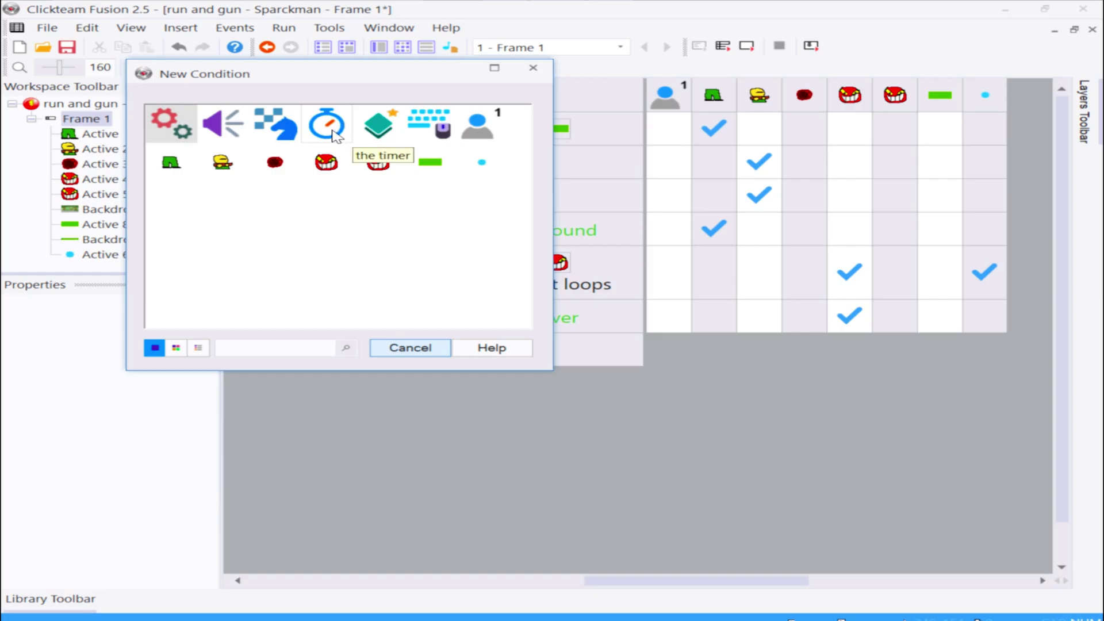
pyautogui.click(288, 134)
pyautogui.click(345, 144)
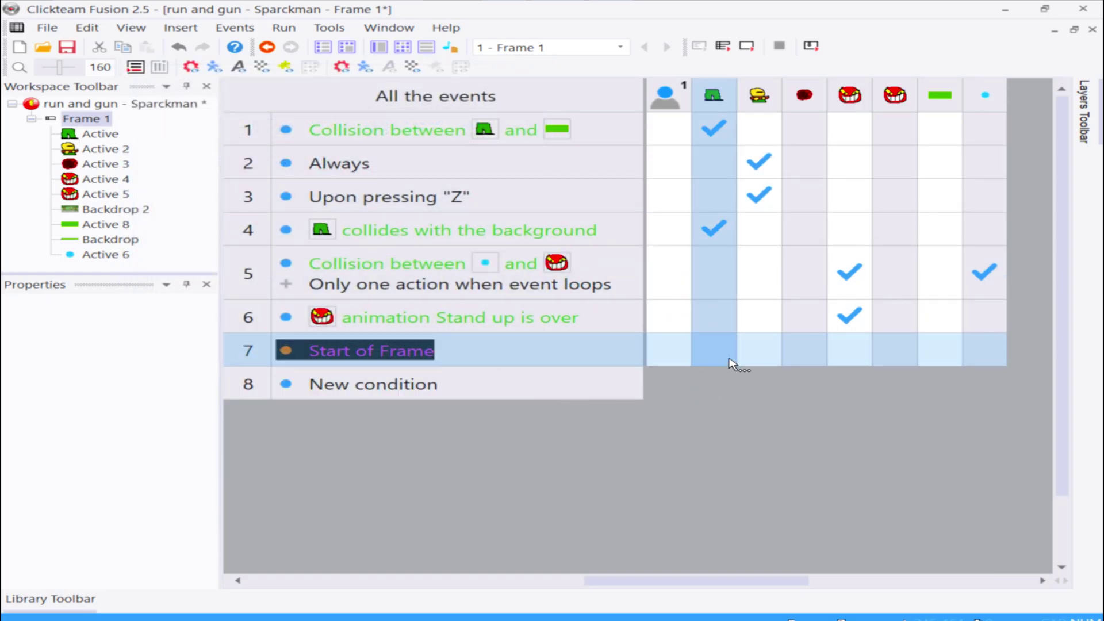
# - In the Start of Frame event, play and loop the forest sample with a repeat count of 0
pyautogui.moveTo(604, 581); pyautogui.dragTo(263, 581)
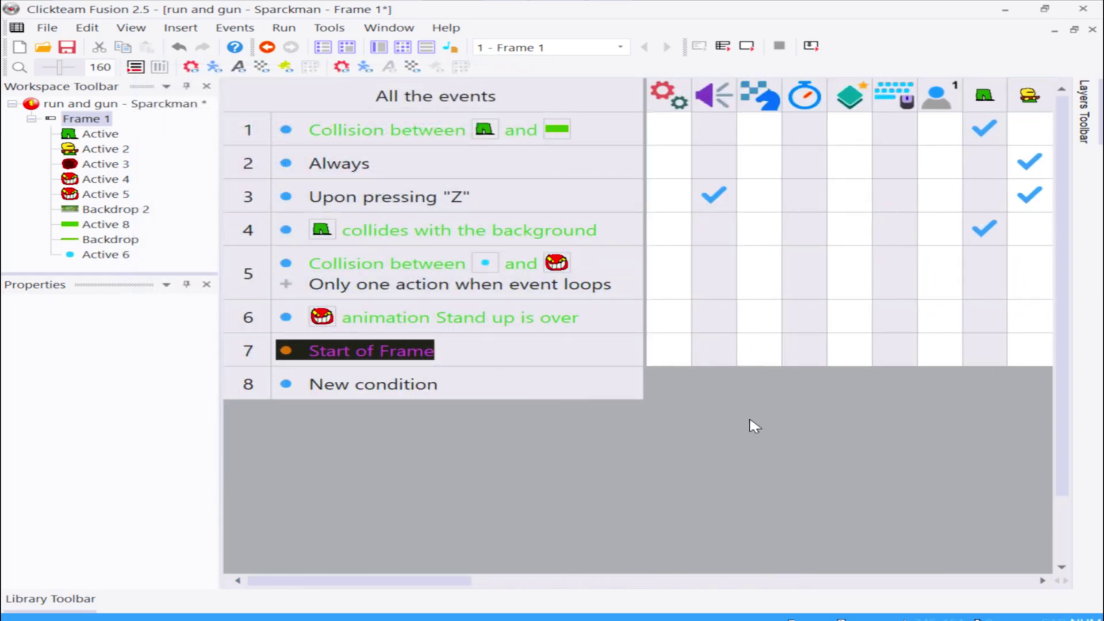
pyautogui.click(705, 352)
pyautogui.moveTo(746, 363)
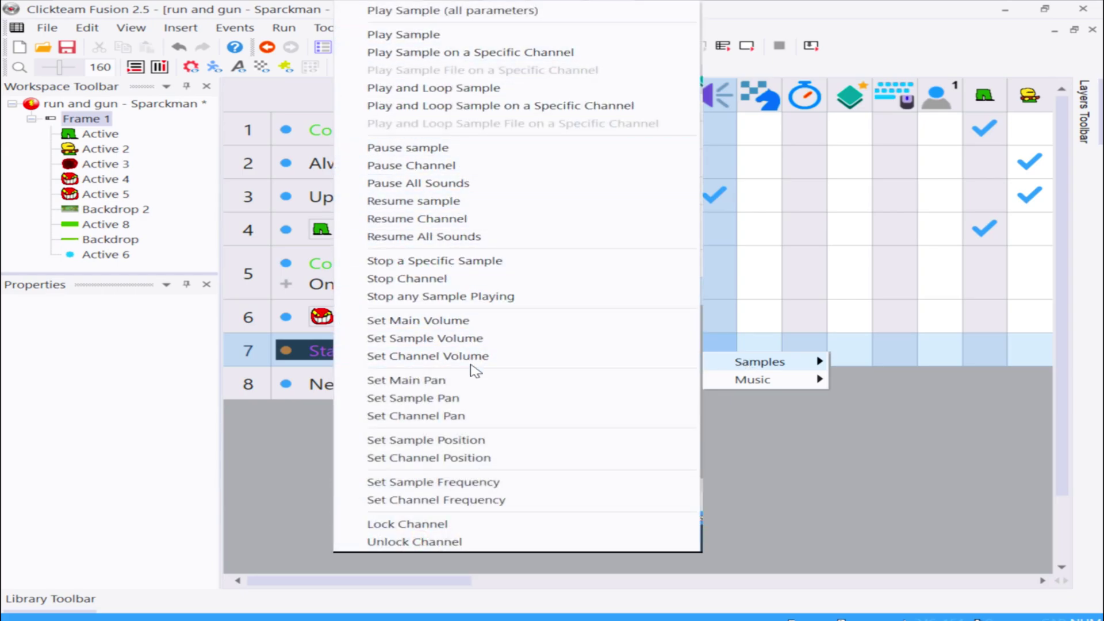
pyautogui.click(460, 89)
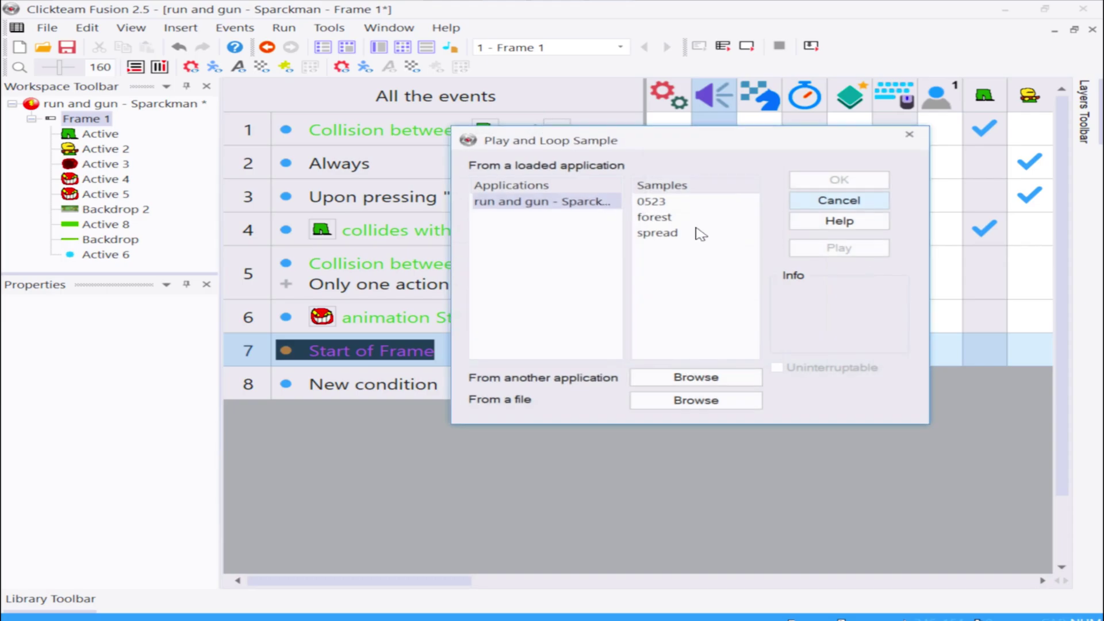
pyautogui.click(654, 217)
pyautogui.click(831, 251)
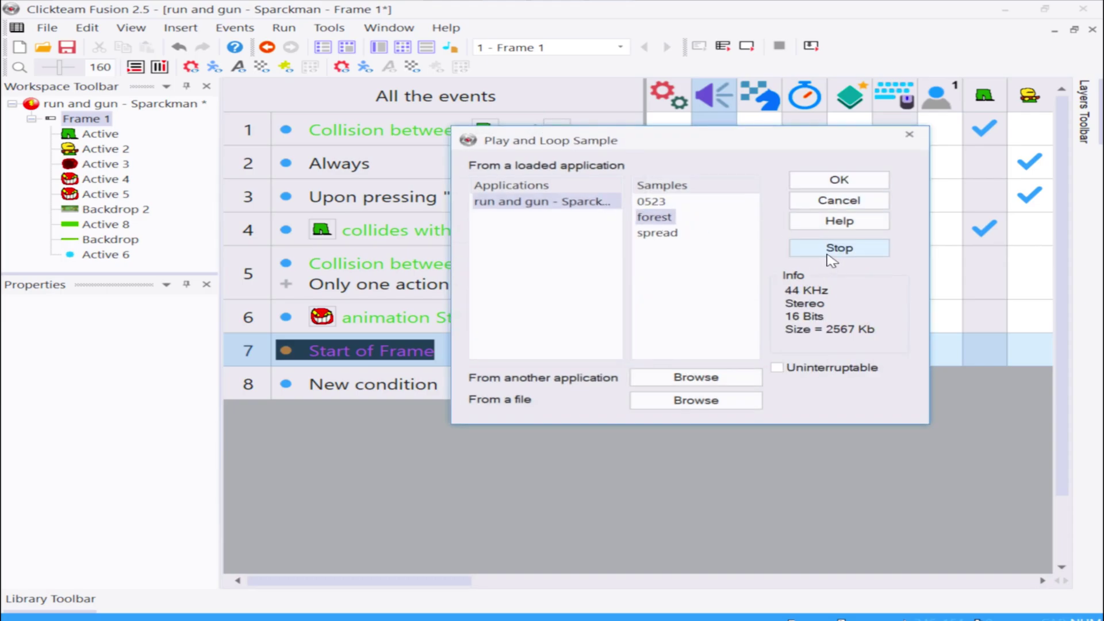
pyautogui.click(838, 180)
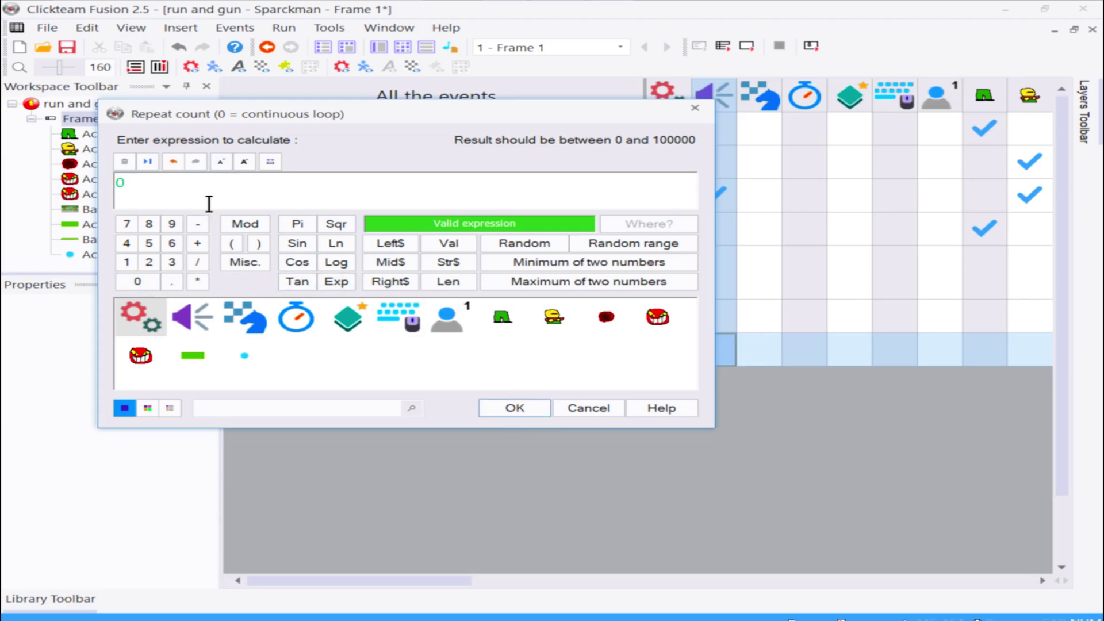
pyautogui.click(528, 407)
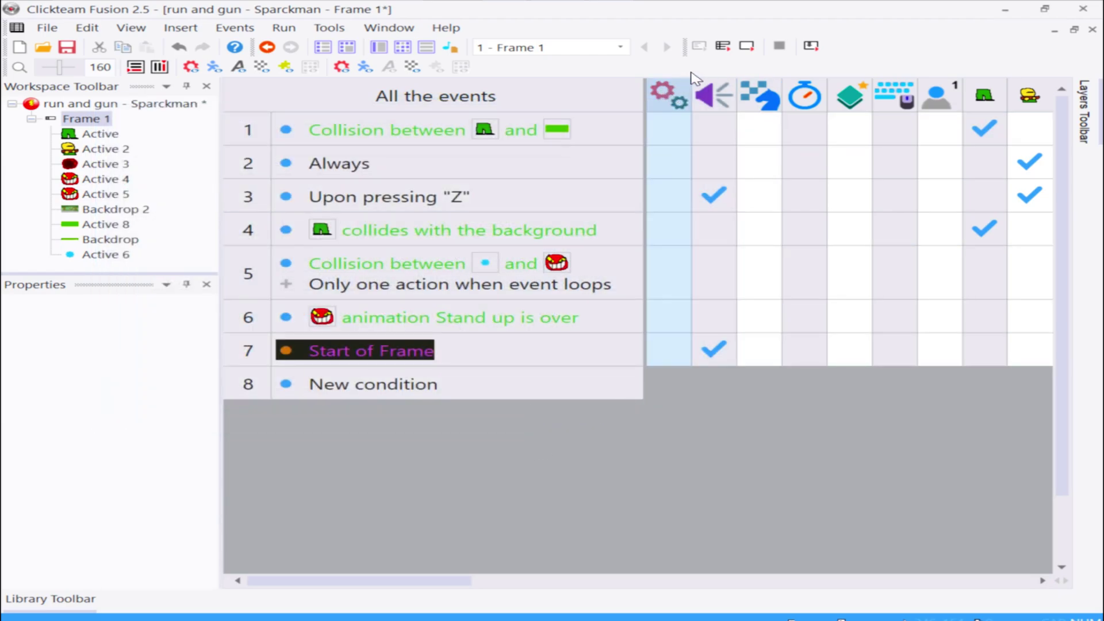
# - Run the frame to test the looping sound while moving, jumping and shooting with the player, and close the test window
pyautogui.click(753, 51)
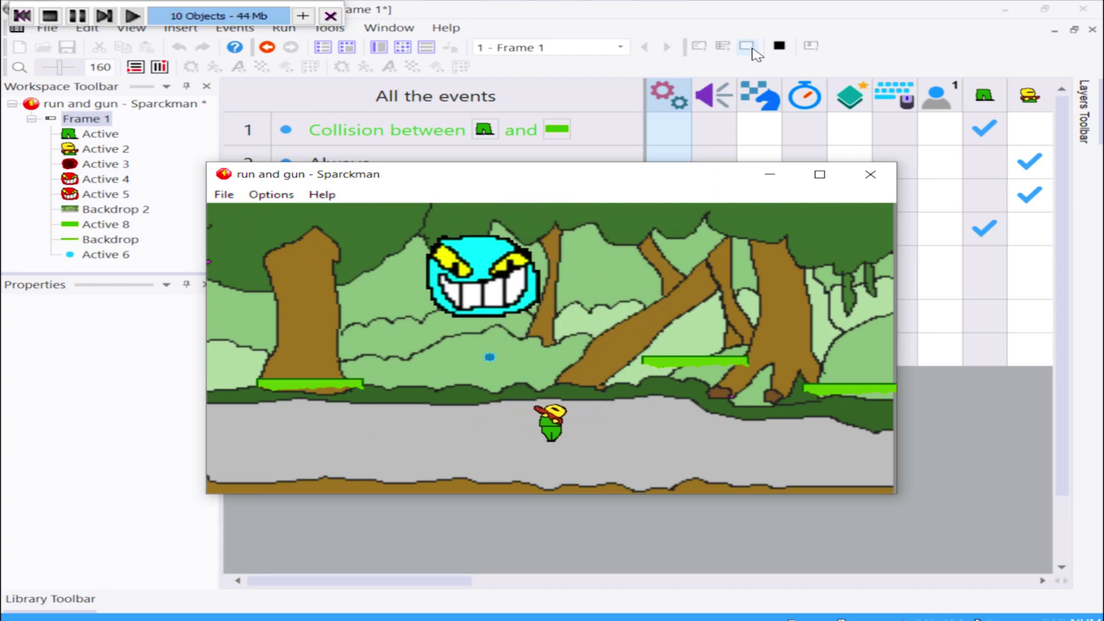
pyautogui.press('Right')
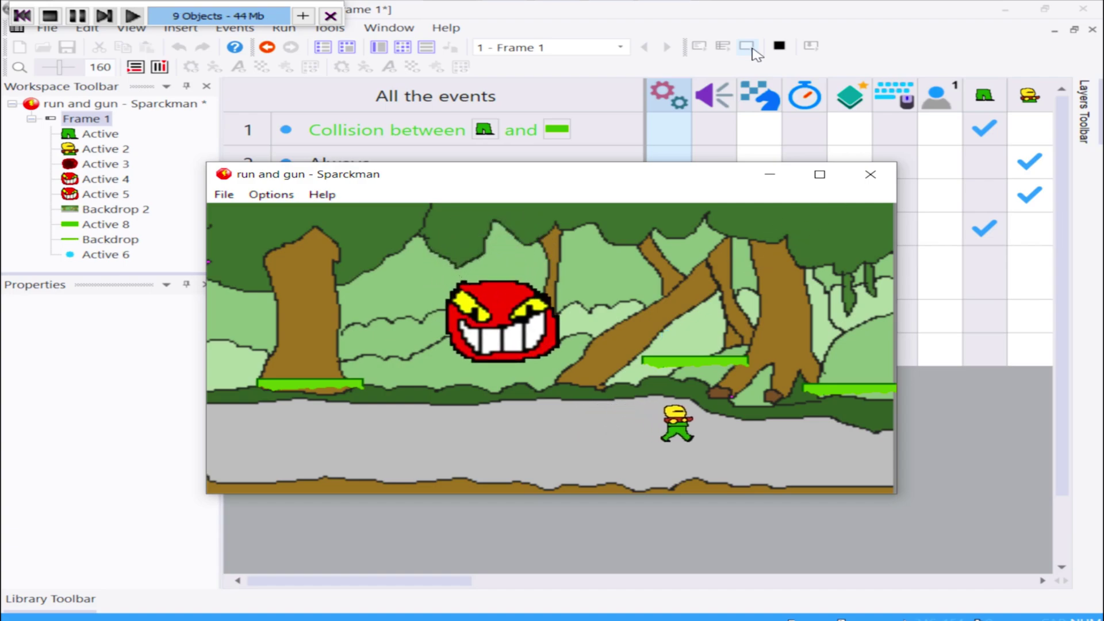
pyautogui.press('Up')
pyautogui.press('Left')
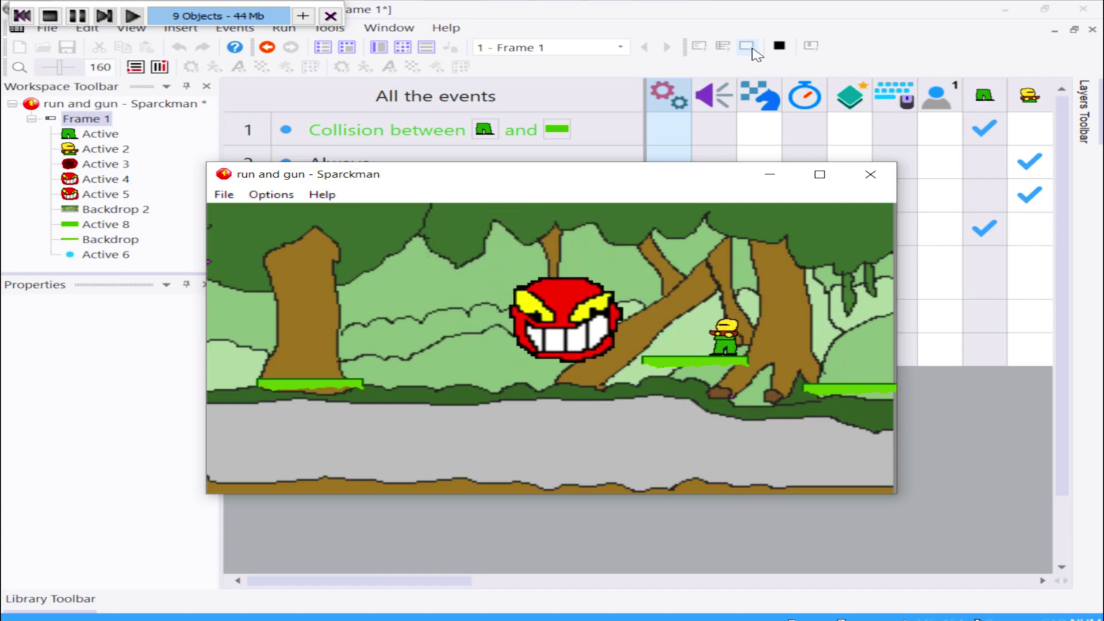
pyautogui.press('Up')
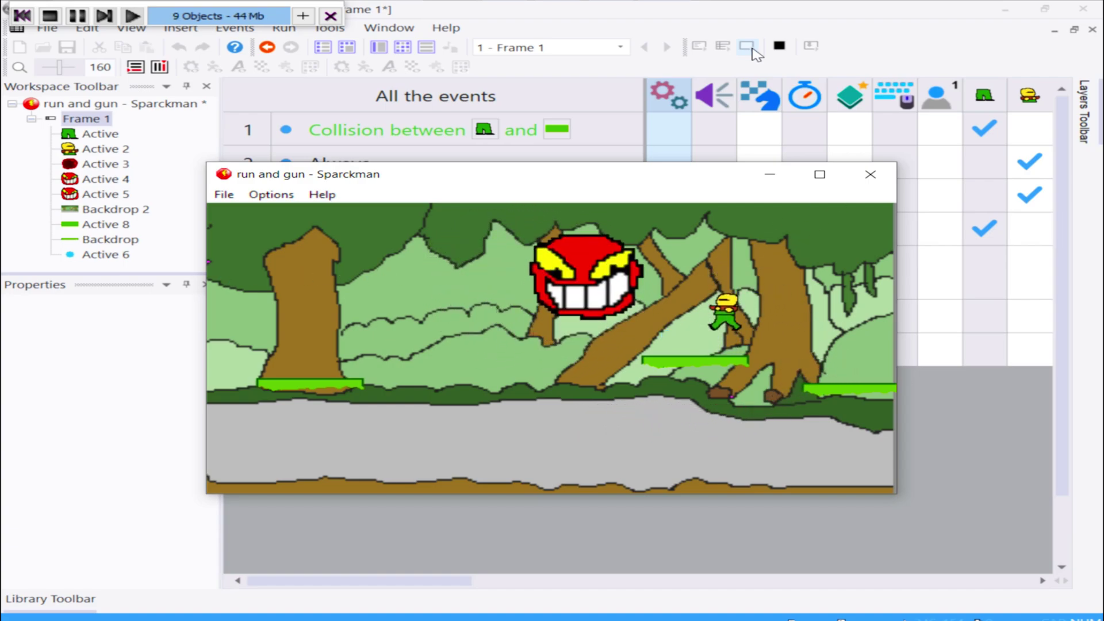
pyautogui.press('Up')
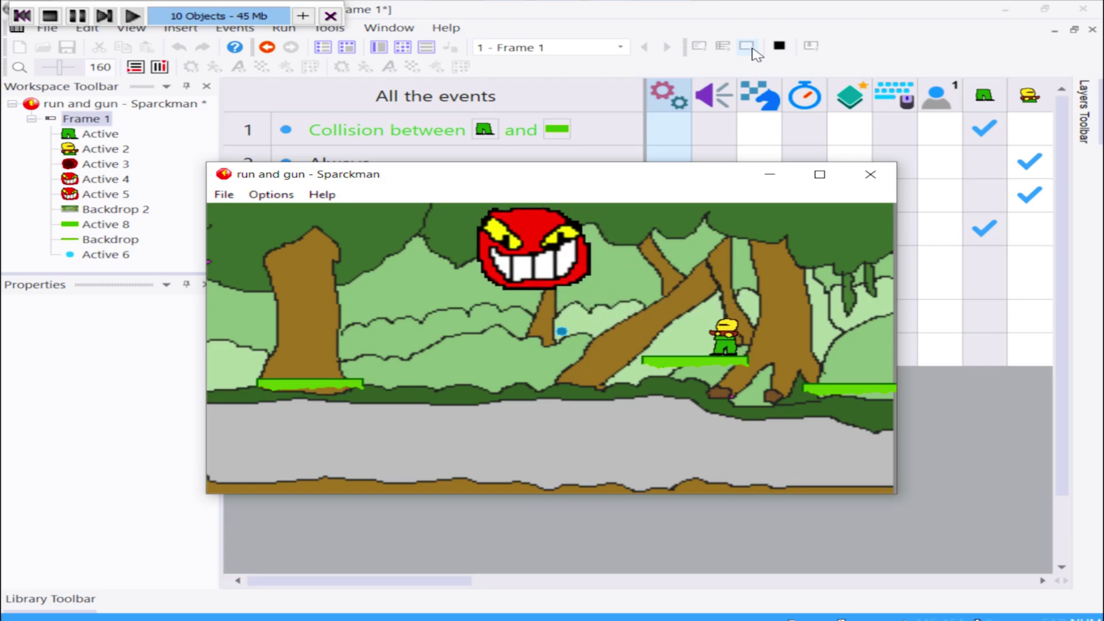
pyautogui.press('Up')
pyautogui.press('Up')
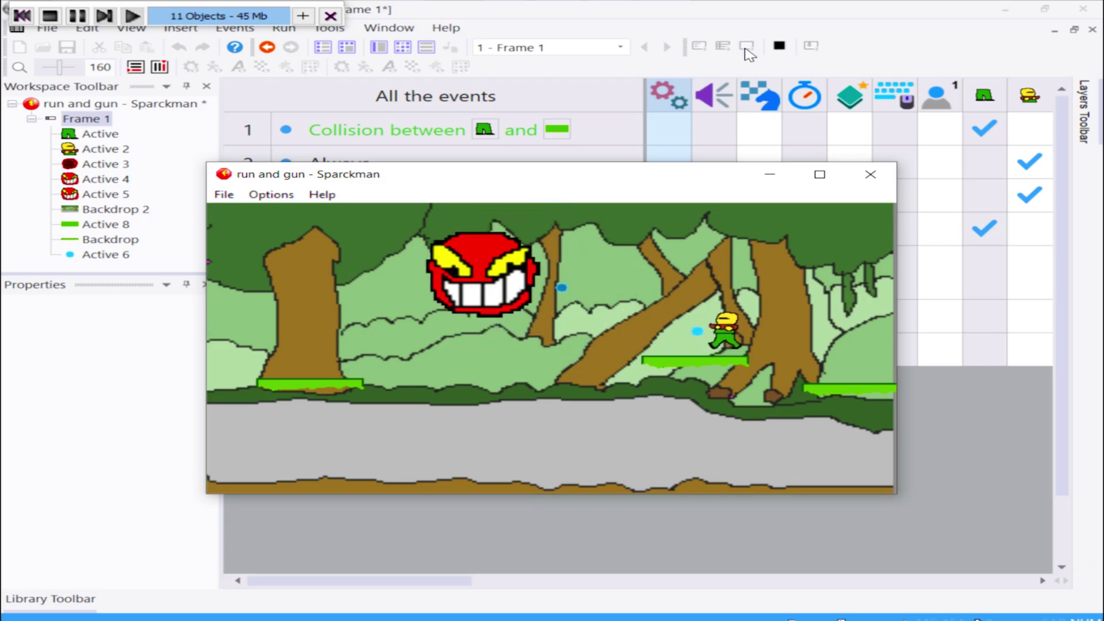
pyautogui.click(870, 175)
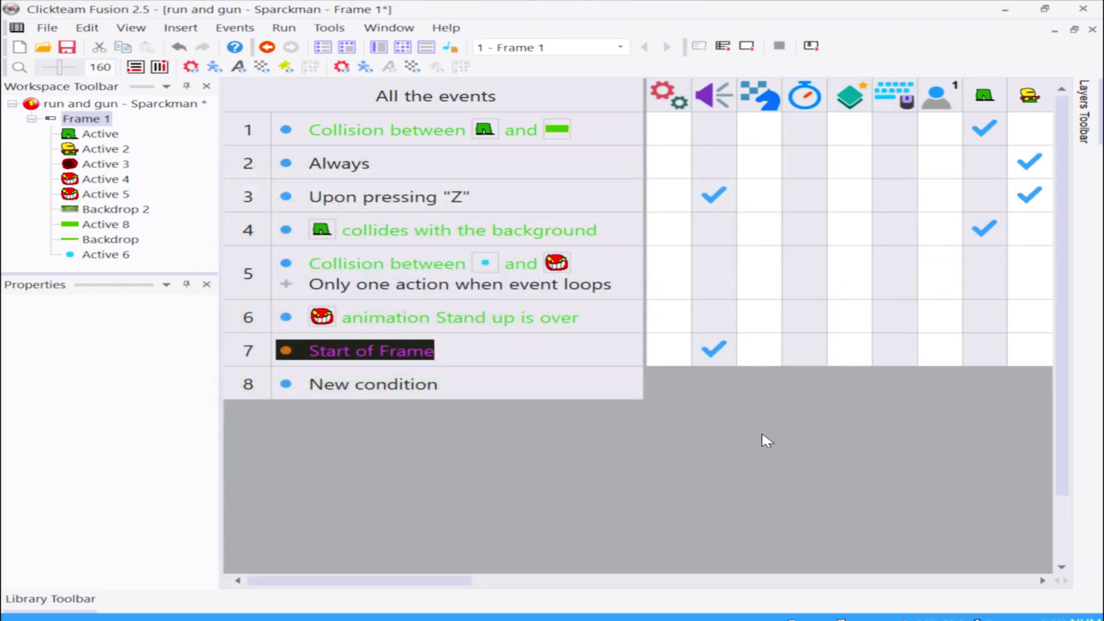
# - Check the boss Active 4 in the frame and add an event that triggers every 5 seconds
pyautogui.hotkey('ctrl', 'm')
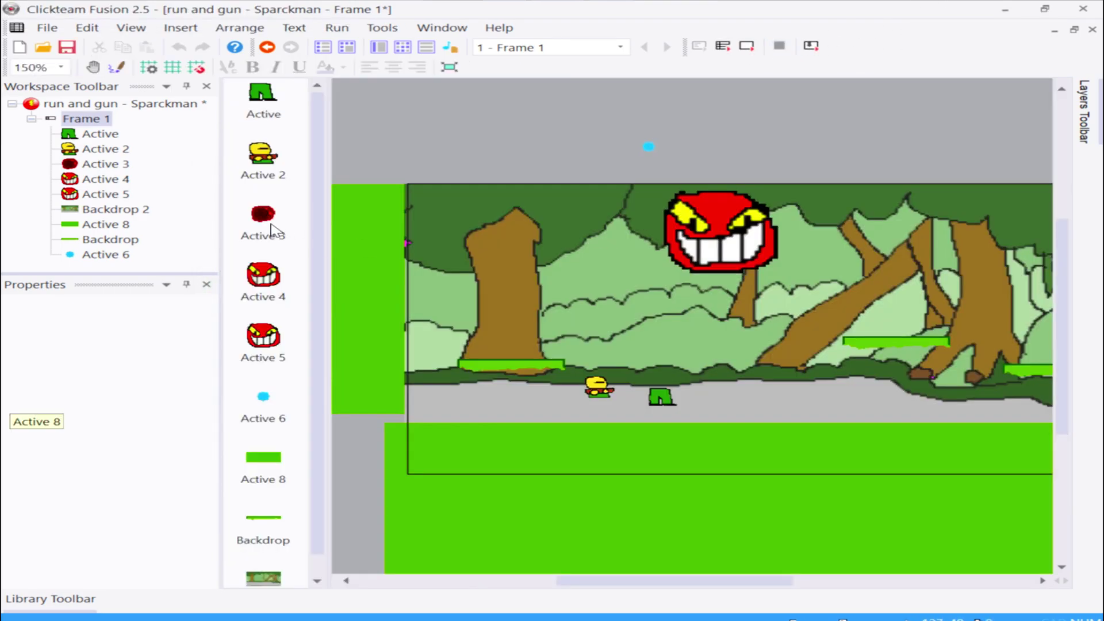
pyautogui.click(721, 244)
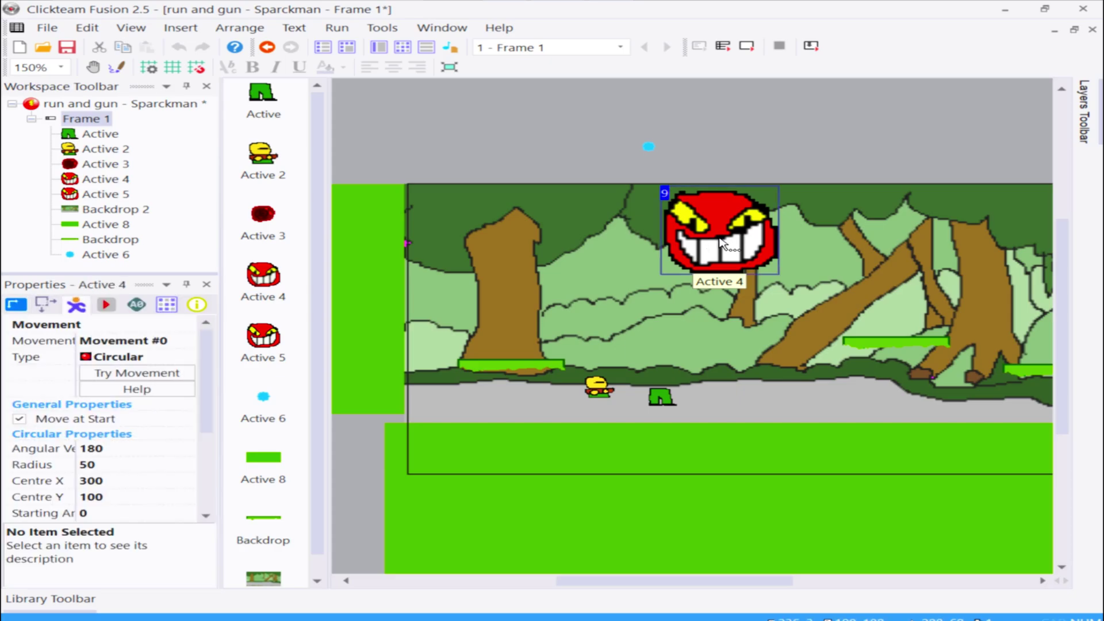
pyautogui.click(402, 49)
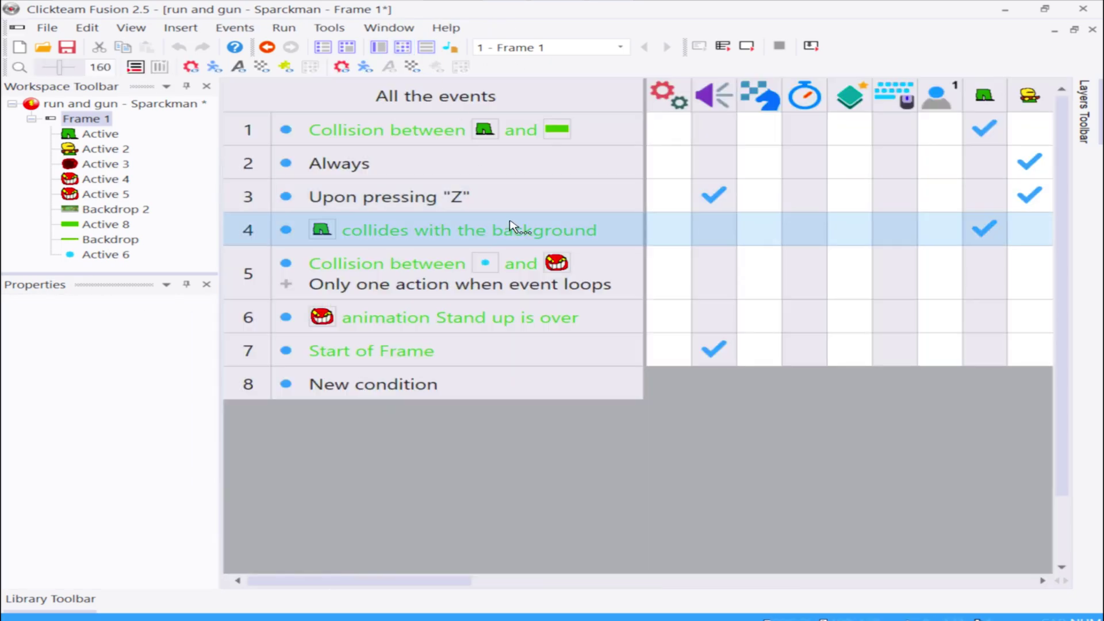
pyautogui.doubleClick(418, 393)
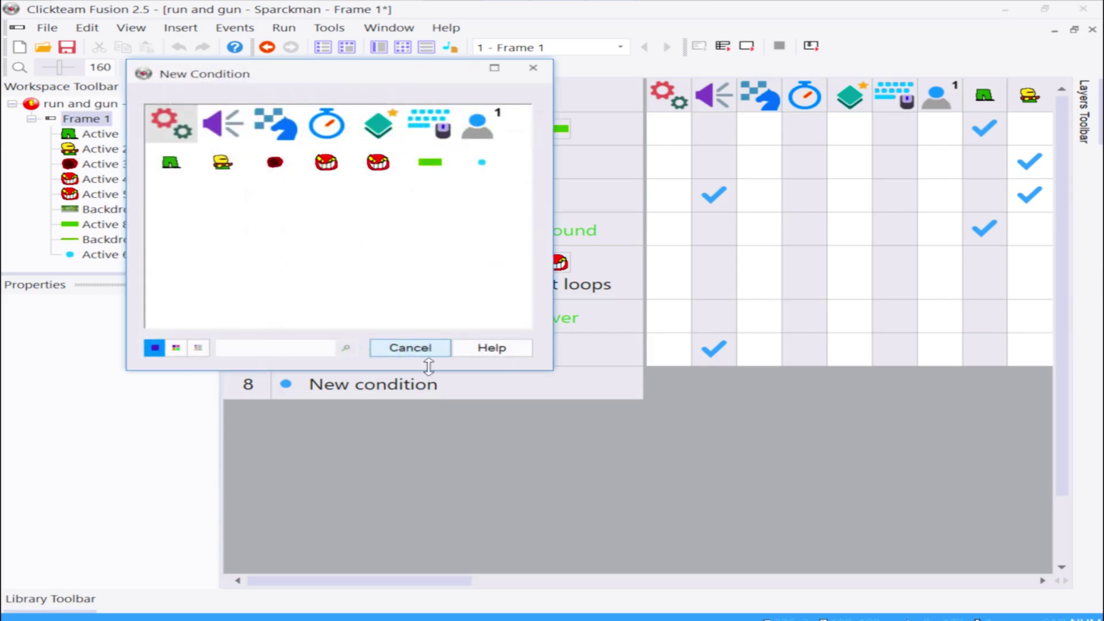
pyautogui.click(335, 134)
pyautogui.click(379, 69)
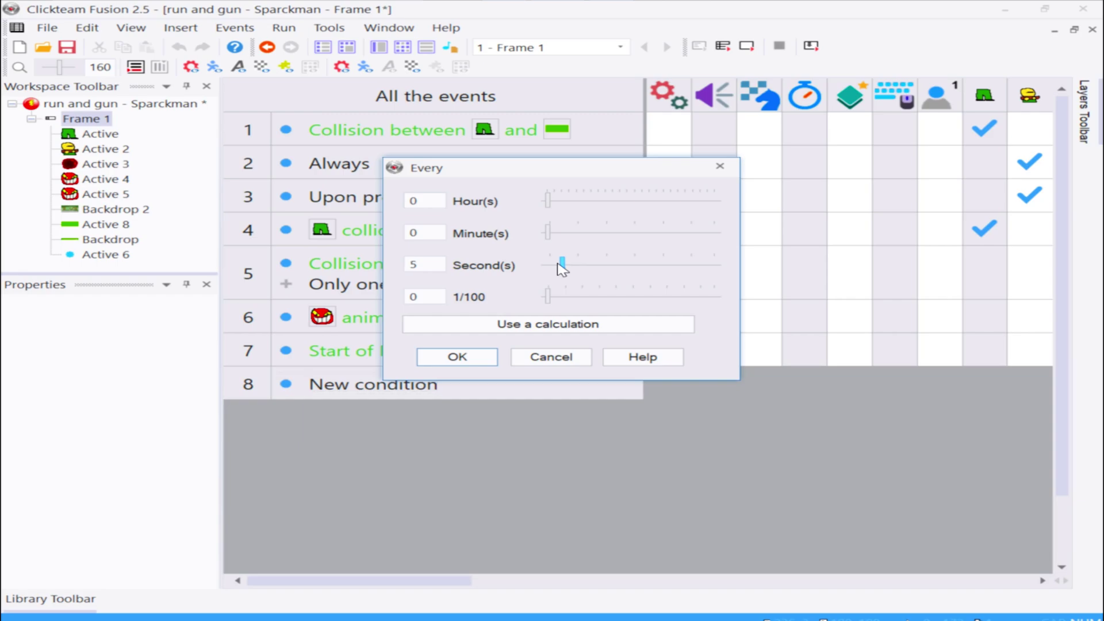
pyautogui.click(457, 357)
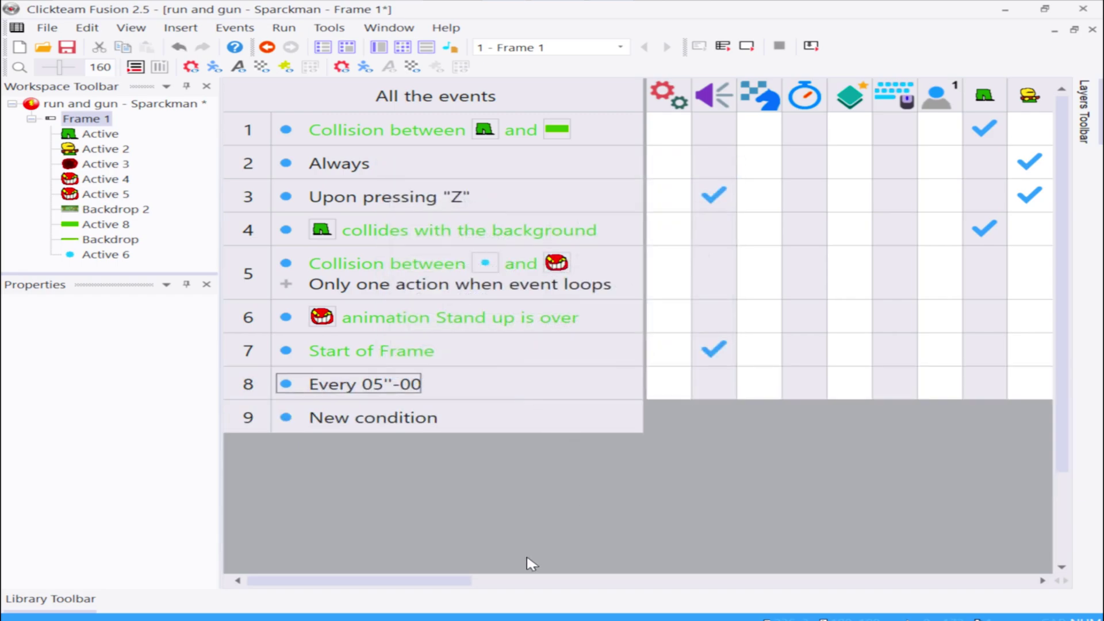
# - In the every-5-seconds event, make Active 4 launch Active 3 in direction 0 at speed 100
pyautogui.moveTo(460, 581); pyautogui.dragTo(857, 572)
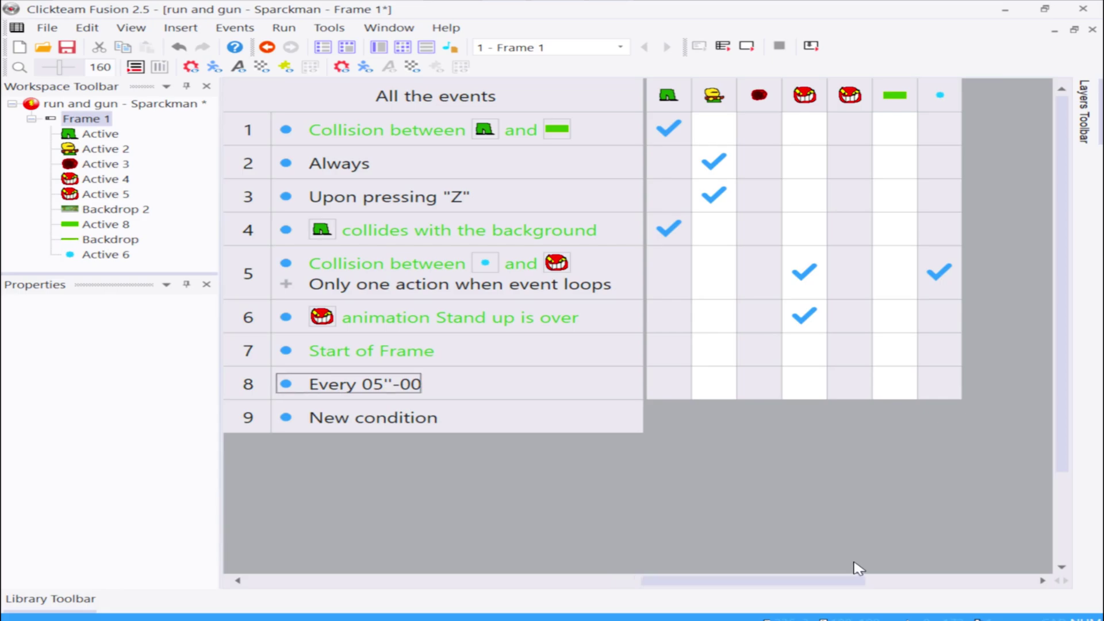
pyautogui.click(796, 378)
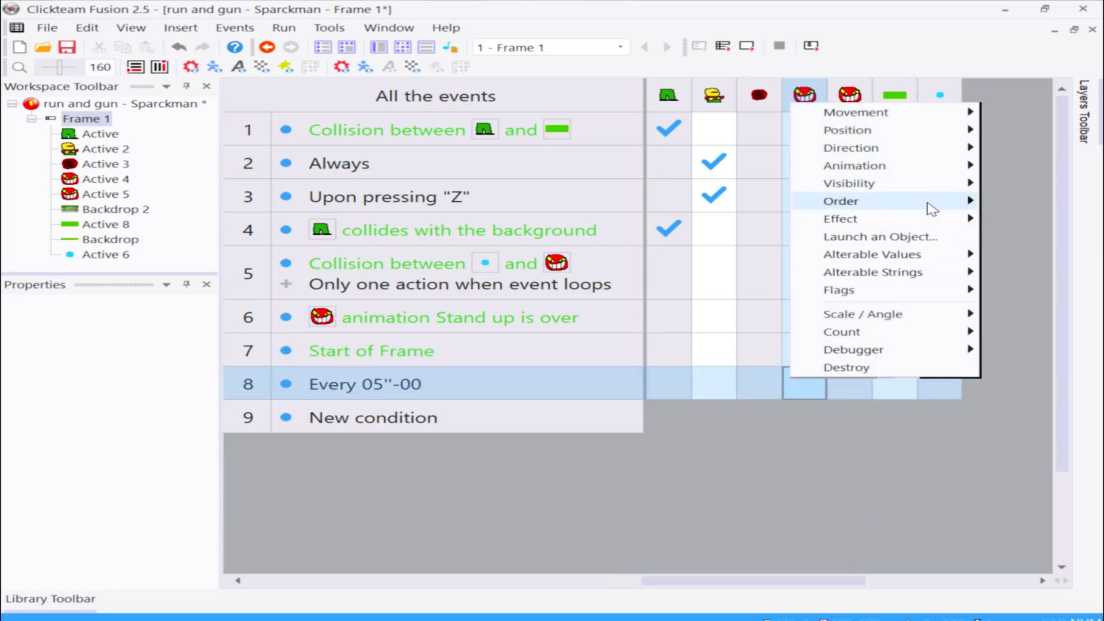
pyautogui.click(916, 241)
pyautogui.click(555, 278)
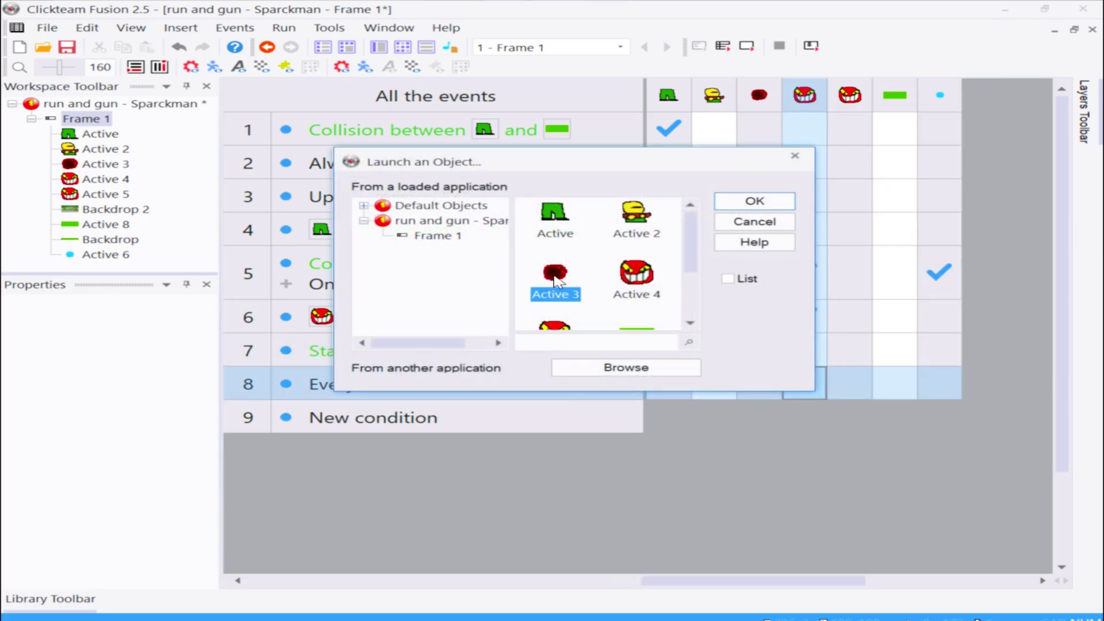
pyautogui.click(755, 201)
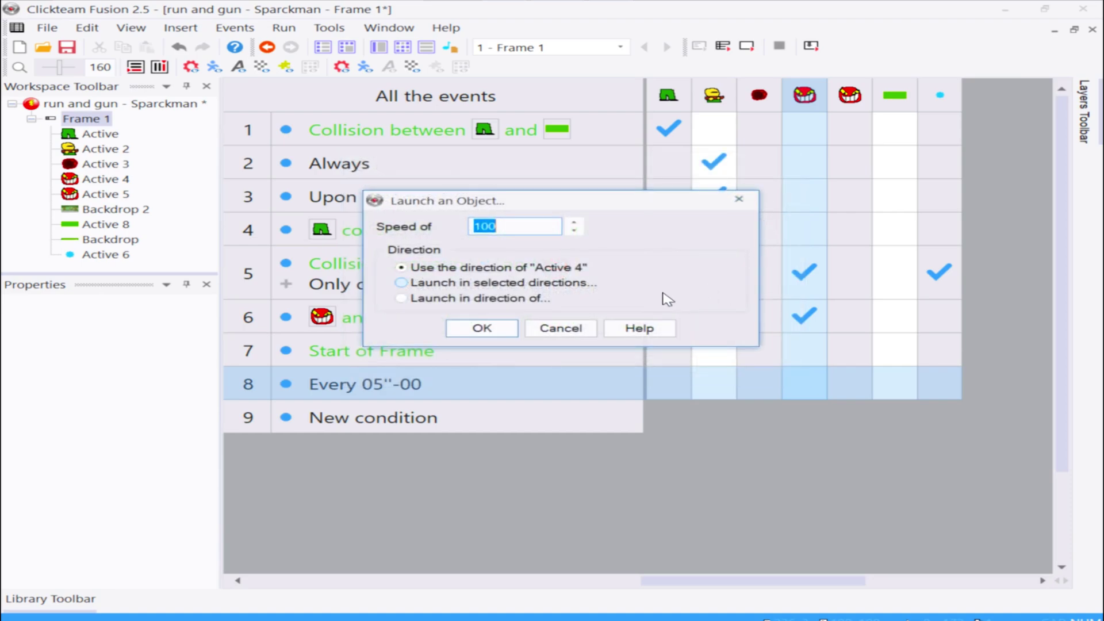
pyautogui.click(488, 283)
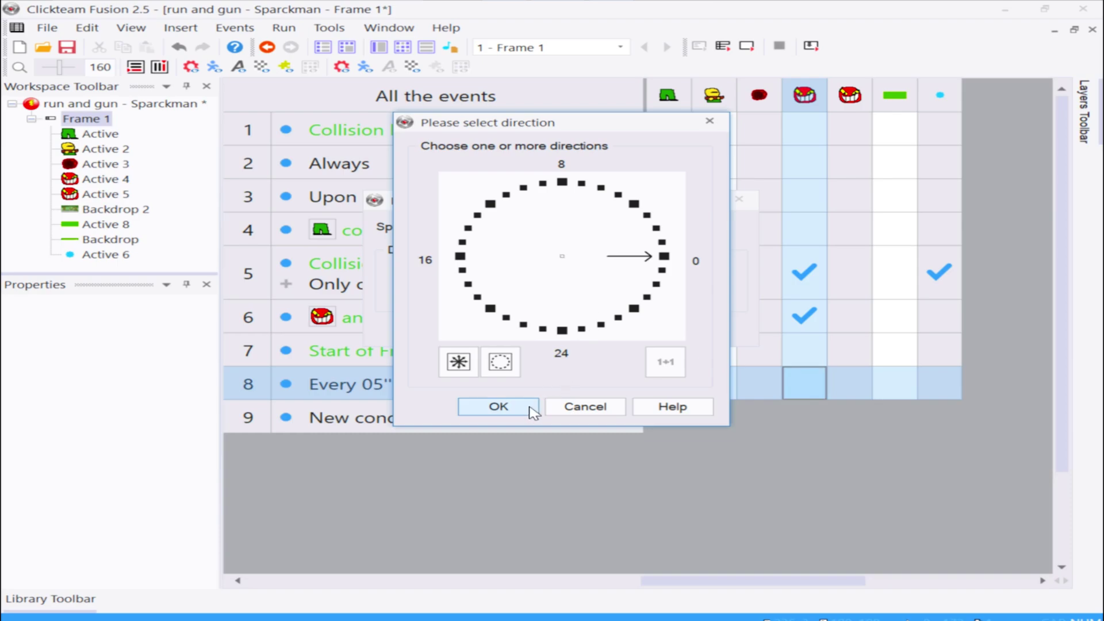
pyautogui.click(498, 406)
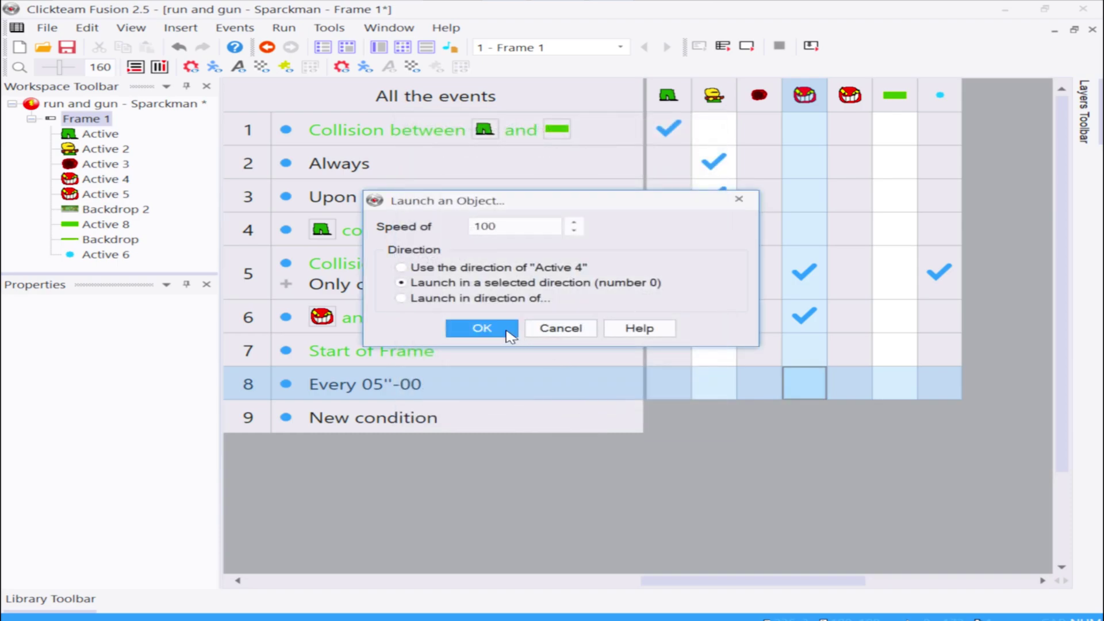
pyautogui.click(482, 328)
# - Duplicate Active 4's launch action in the every-5-seconds event and set the copy's launch direction to 28
pyautogui.doubleClick(805, 393)
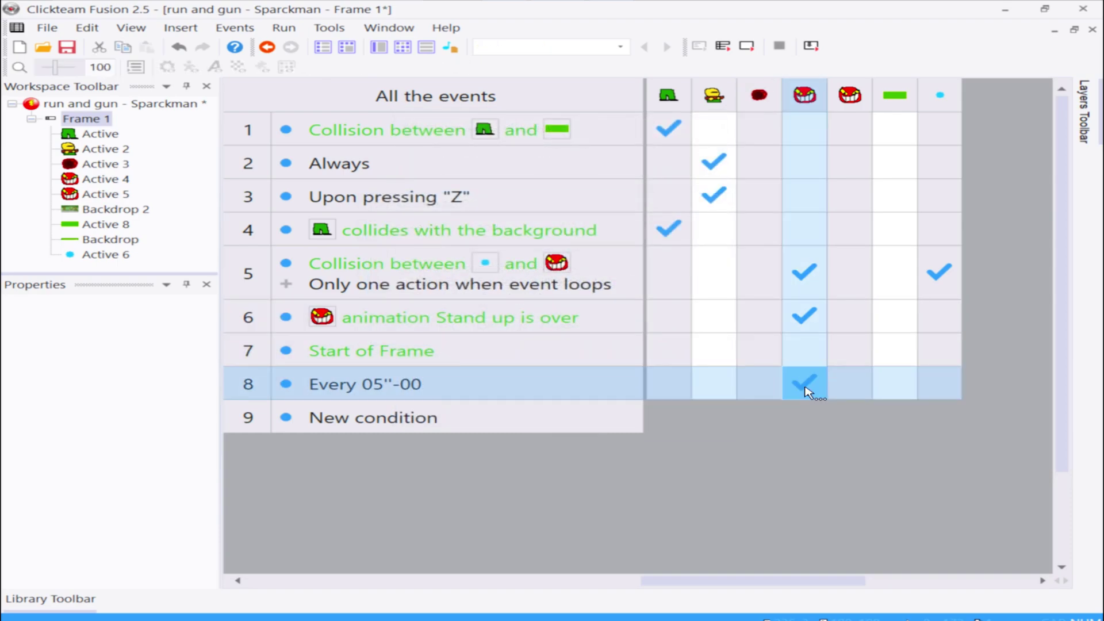
pyautogui.click(431, 92)
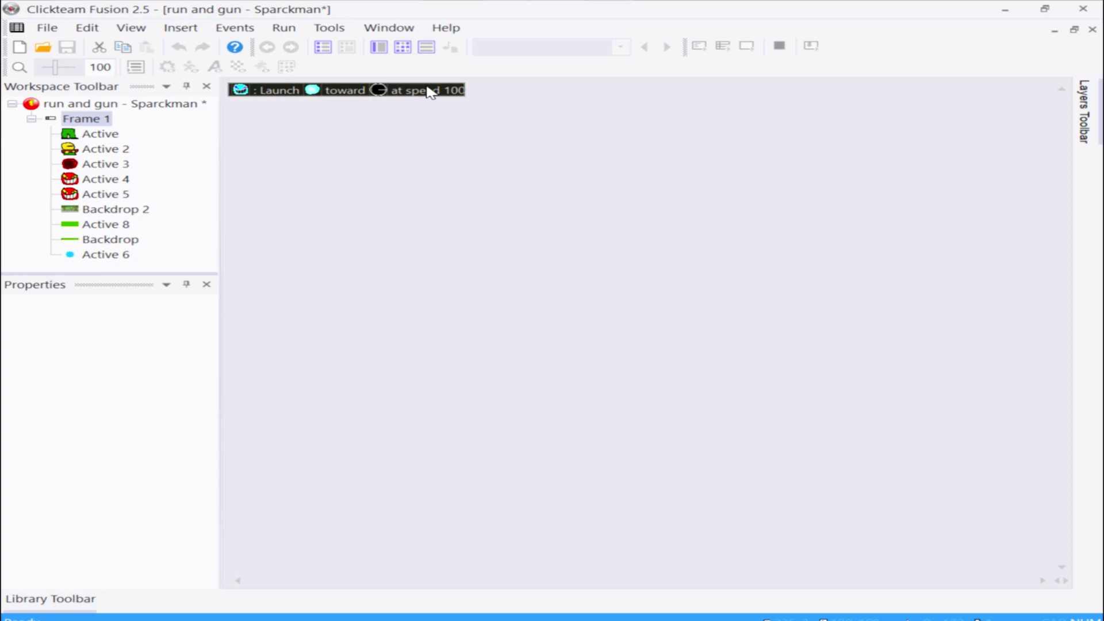
pyautogui.doubleClick(396, 104)
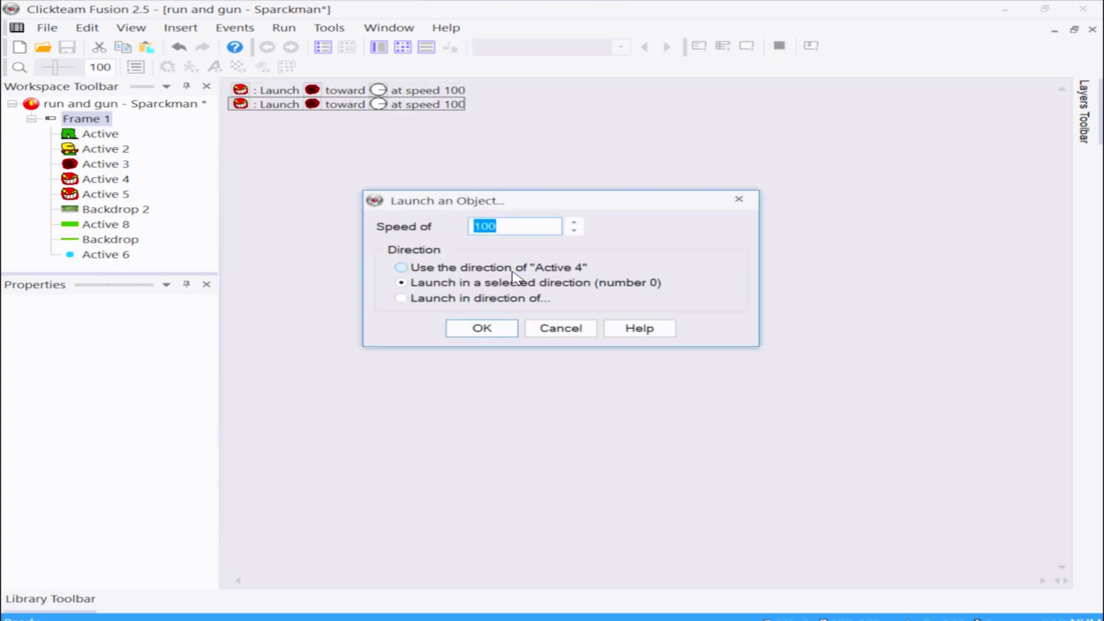
pyautogui.click(512, 282)
pyautogui.click(640, 308)
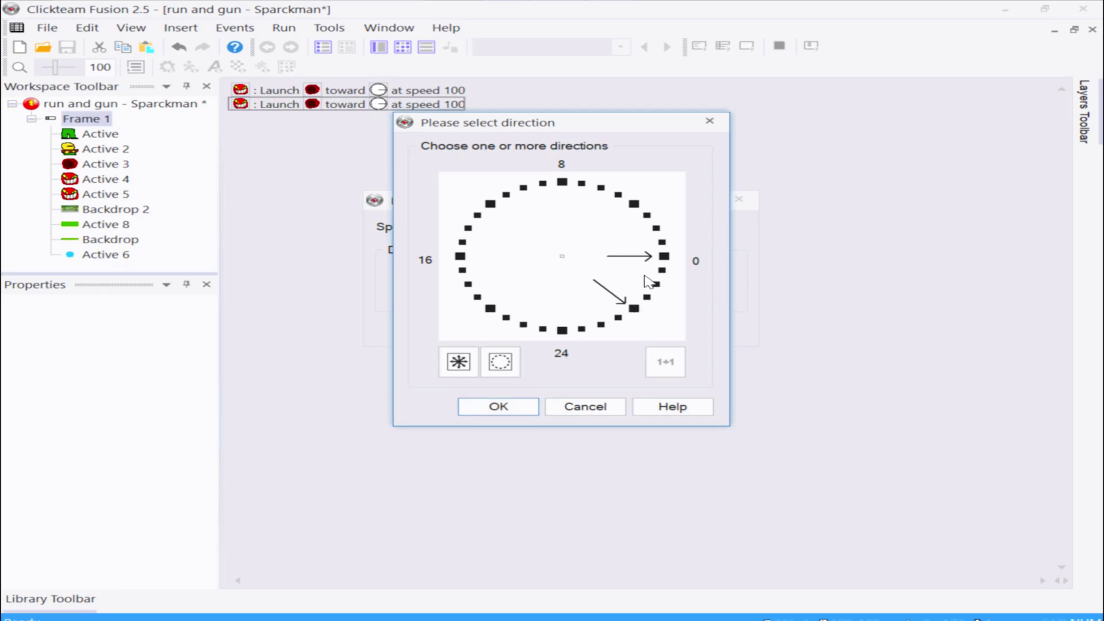
pyautogui.click(518, 407)
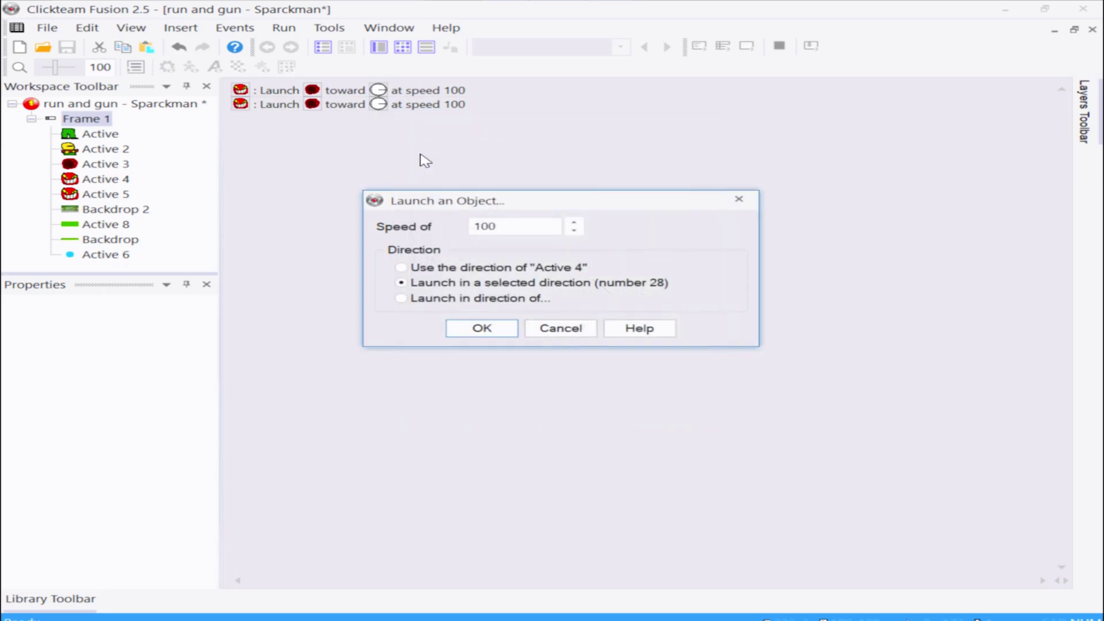
pyautogui.click(472, 332)
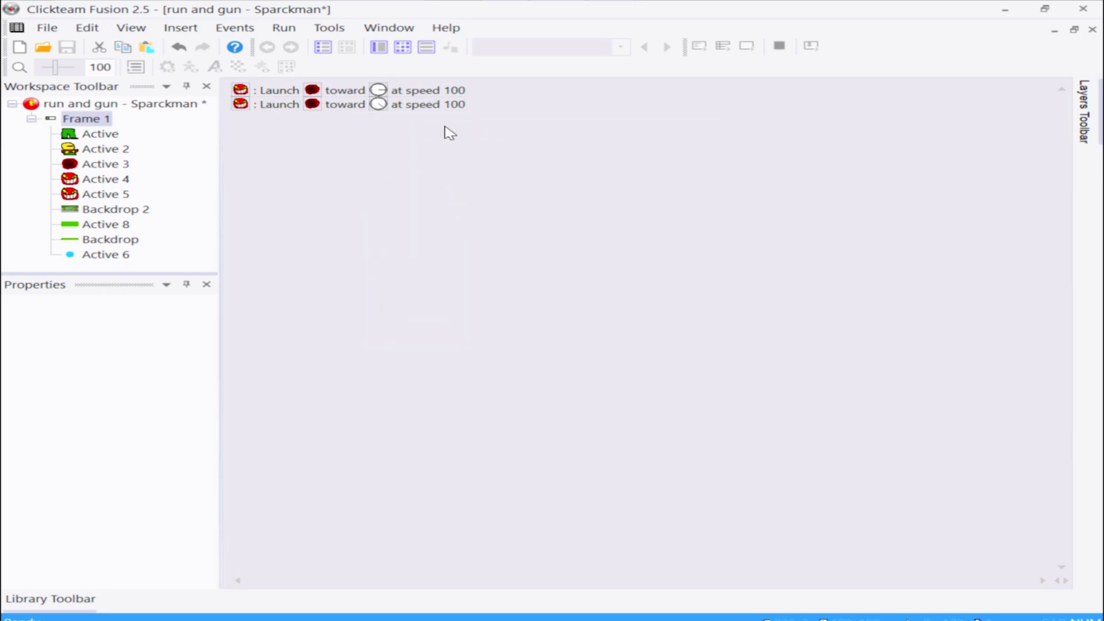
# - Duplicate the direction 28 launch action and set the new copy's launch direction to 24 only
pyautogui.click(446, 108)
pyautogui.hotkey('ctrl', 'c')
pyautogui.hotkey('ctrl', 'v')
pyautogui.click(437, 119)
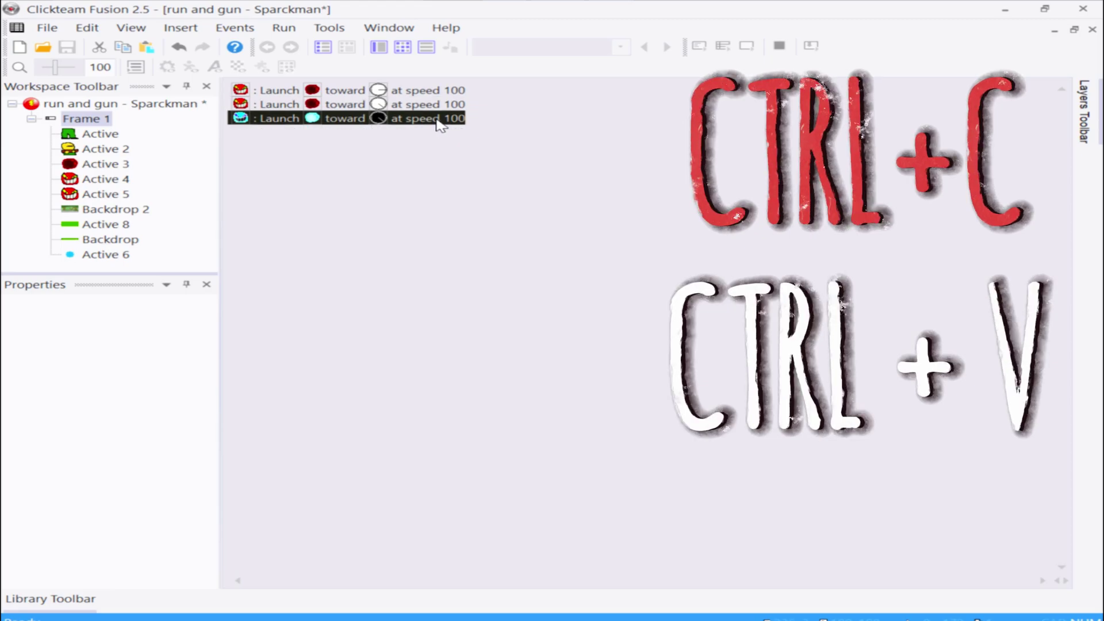
pyautogui.doubleClick(440, 125)
pyautogui.click(534, 292)
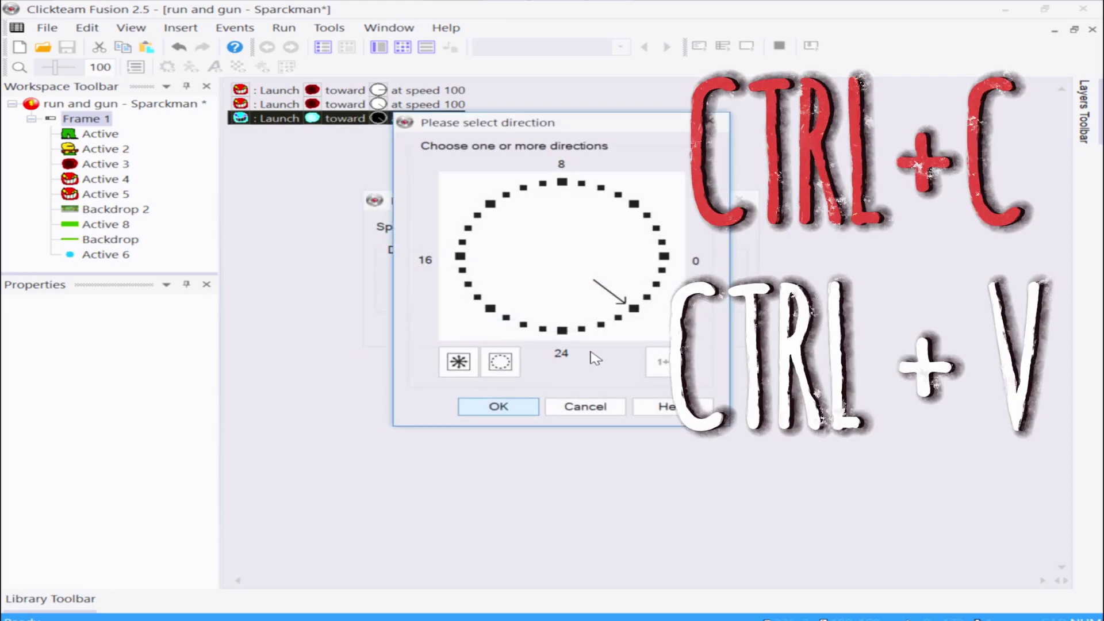
pyautogui.click(562, 330)
pyautogui.click(634, 309)
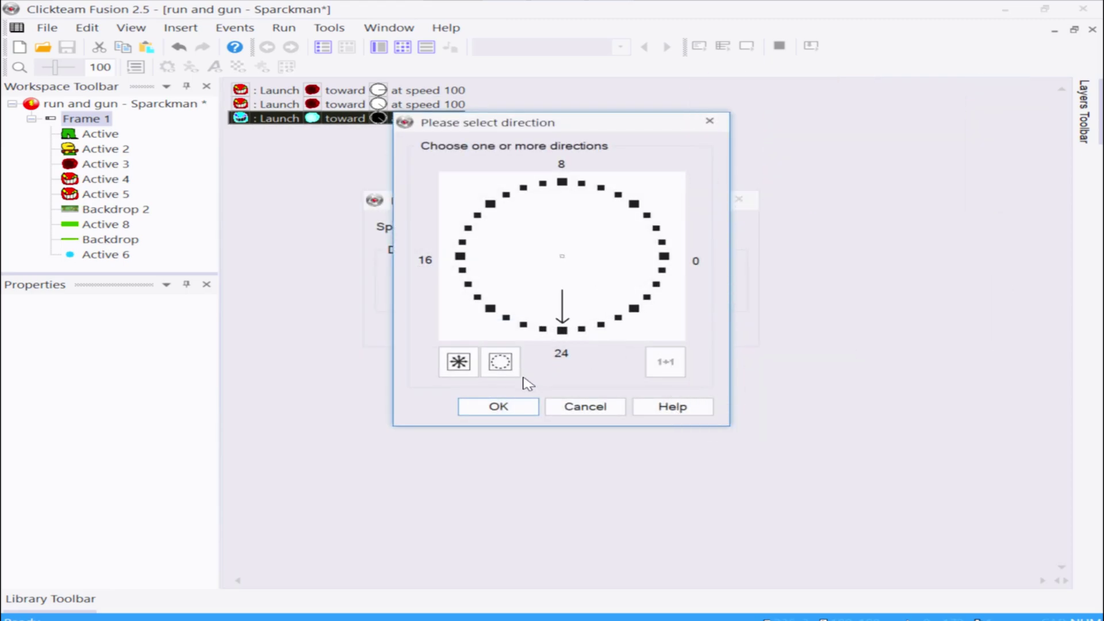
pyautogui.click(513, 407)
pyautogui.click(497, 330)
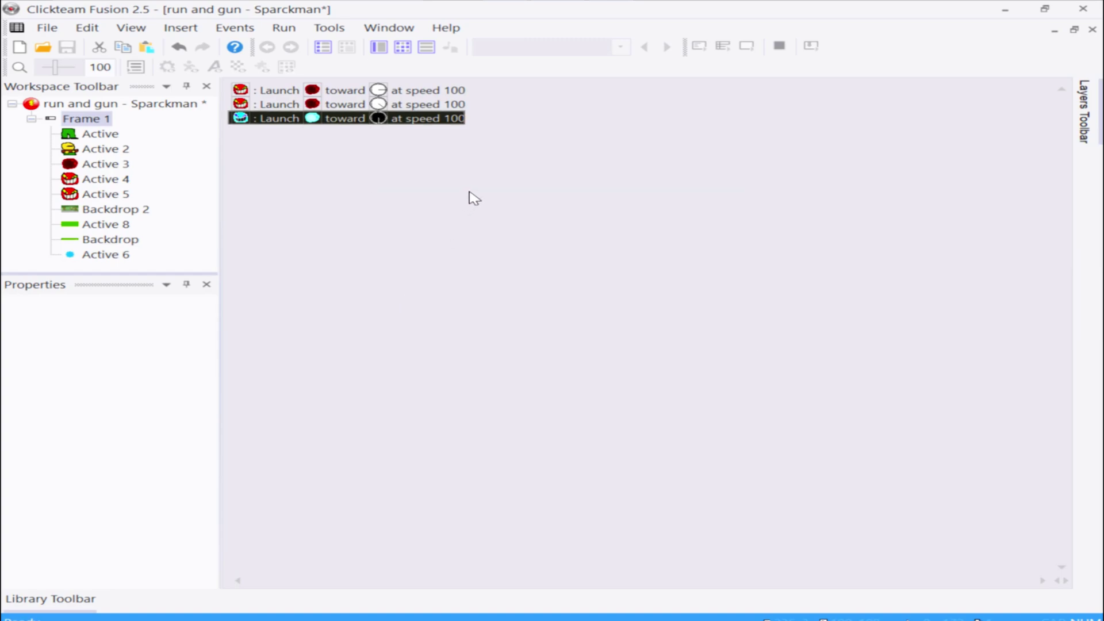
# - Duplicate the direction 24 launch action and set the new copy's launch direction to 20 only
pyautogui.hotkey('ctrl', 'v')
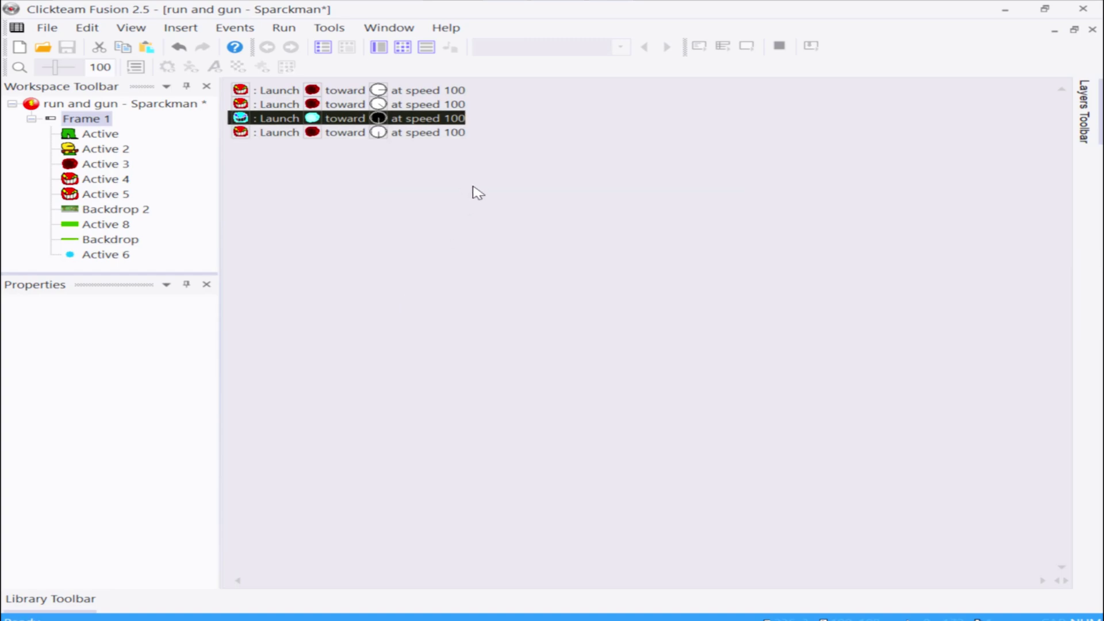
pyautogui.doubleClick(384, 136)
pyautogui.click(528, 286)
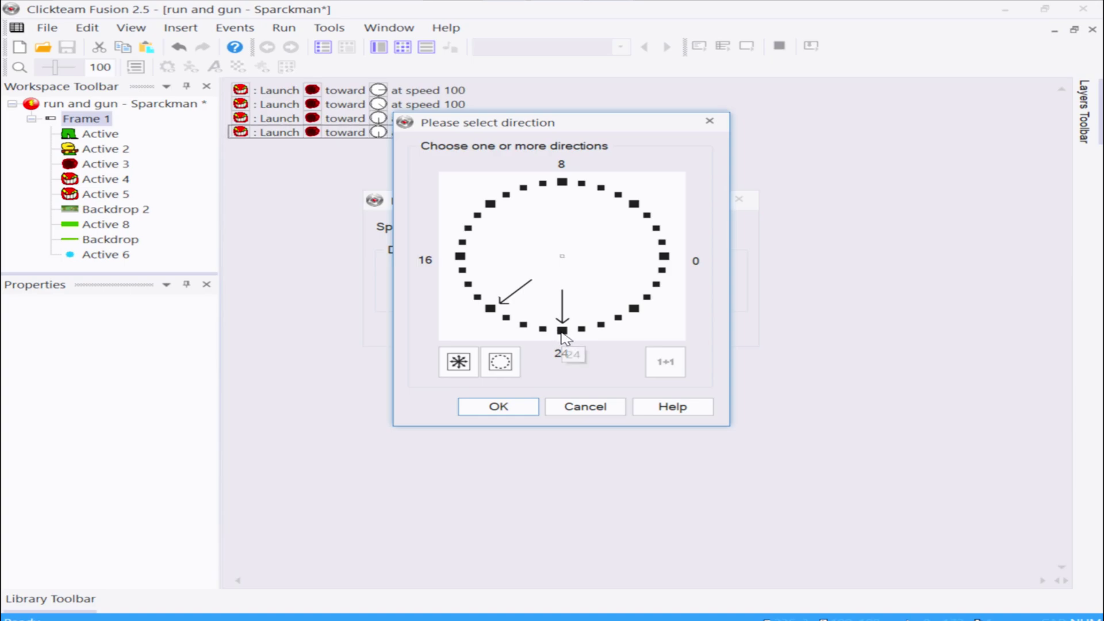
pyautogui.press('Return')
pyautogui.press('Return')
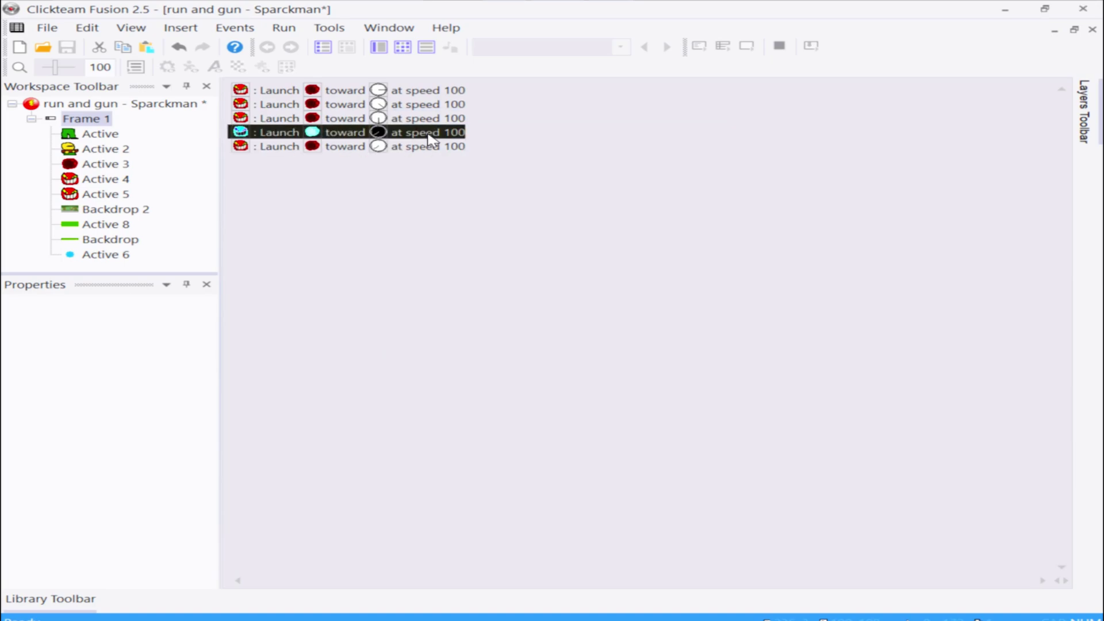
# - Set the launch direction of the last copied launch action to 16 only, keeping speed 100
pyautogui.doubleClick(422, 148)
pyautogui.click(505, 286)
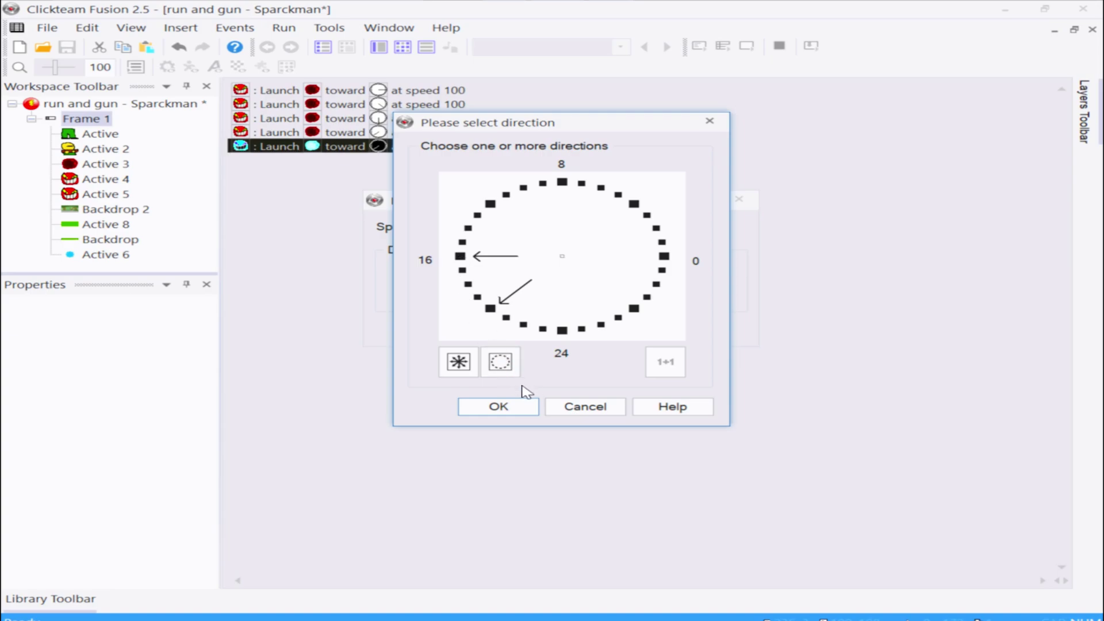
pyautogui.click(498, 407)
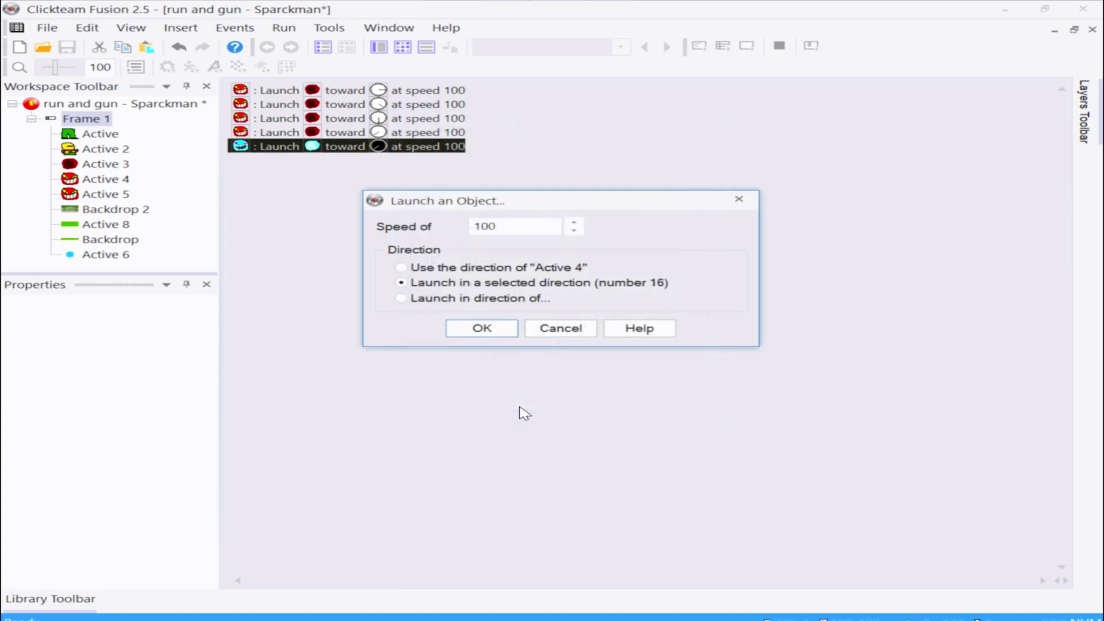
pyautogui.click(482, 328)
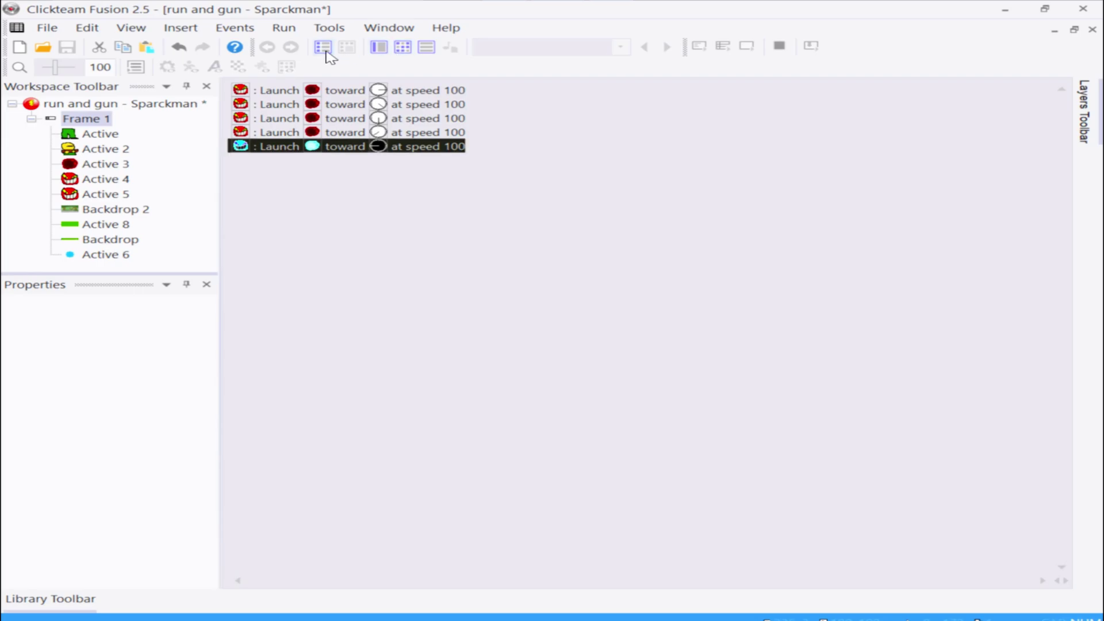
# - Return to the frame and run it, moving the player back and forth on the ground while shooting upward
pyautogui.click(381, 48)
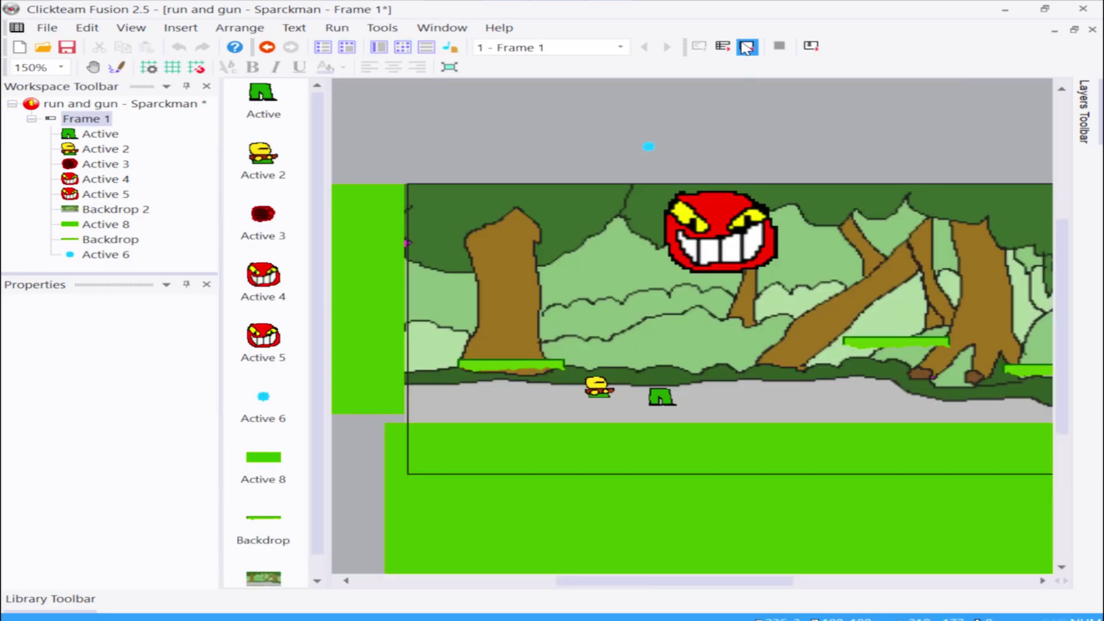
pyautogui.click(744, 46)
pyautogui.press('Left')
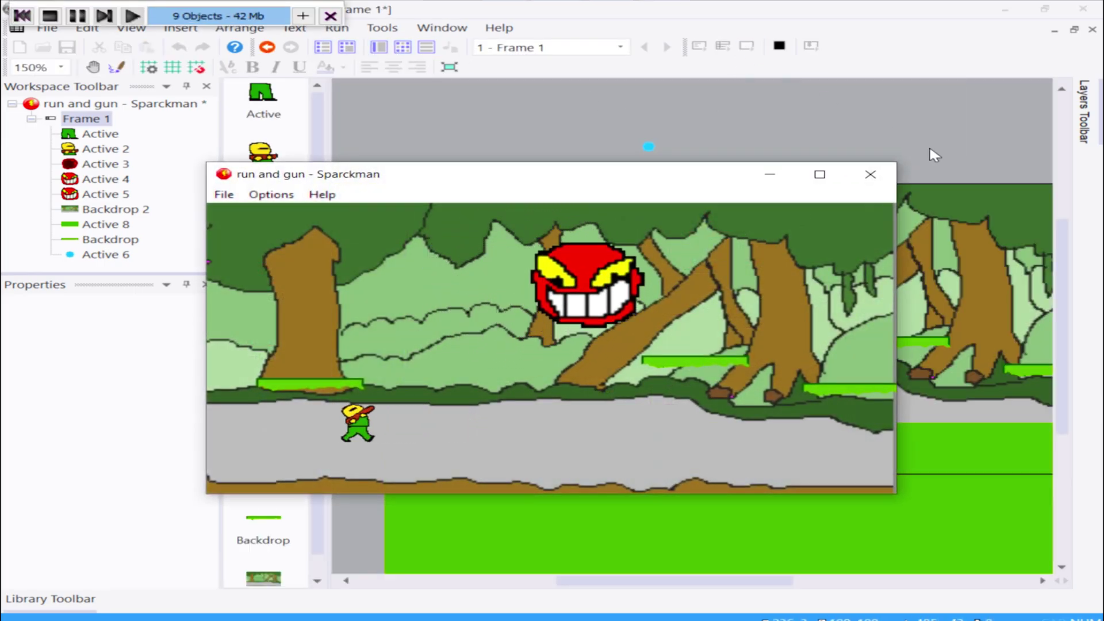
pyautogui.press('Right')
pyautogui.press('Left')
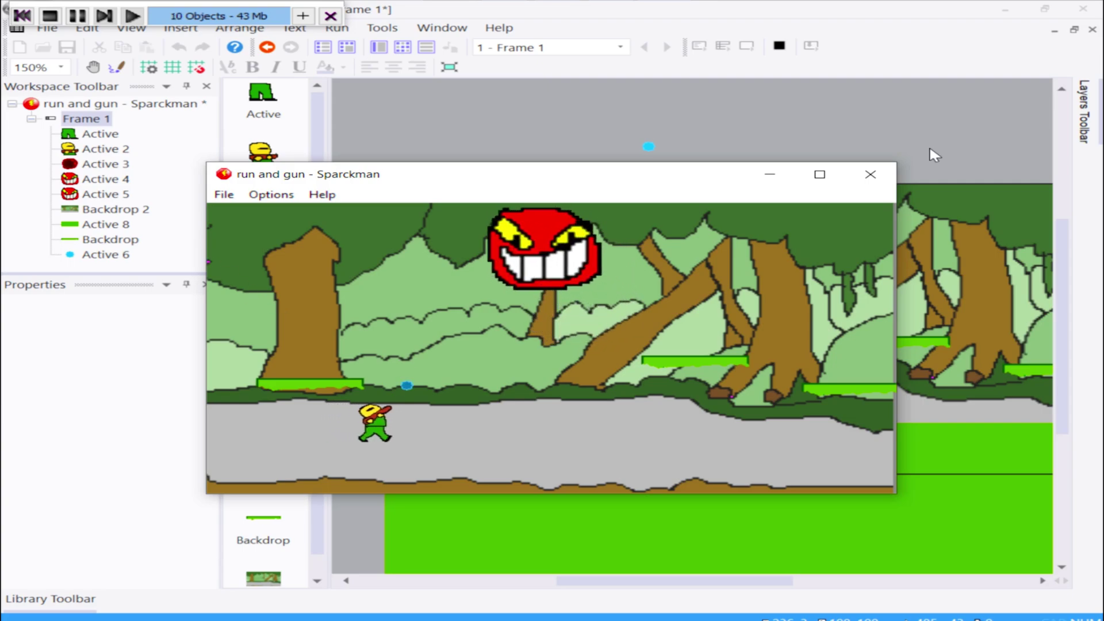
pyautogui.press('Right')
pyautogui.press('Left')
pyautogui.press('Right')
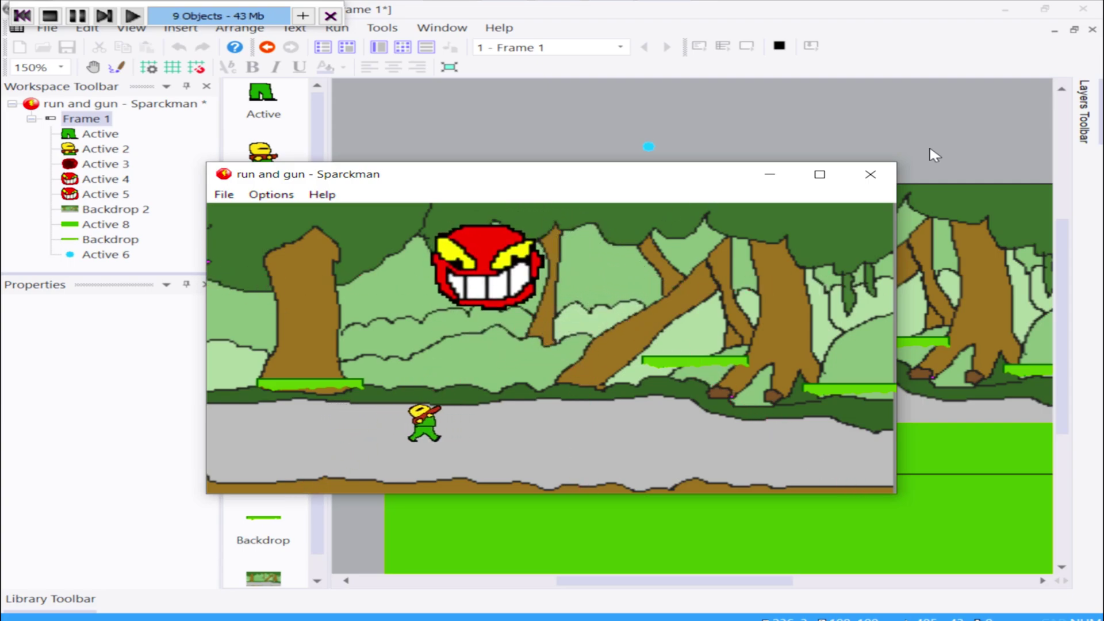
pyautogui.press('Left')
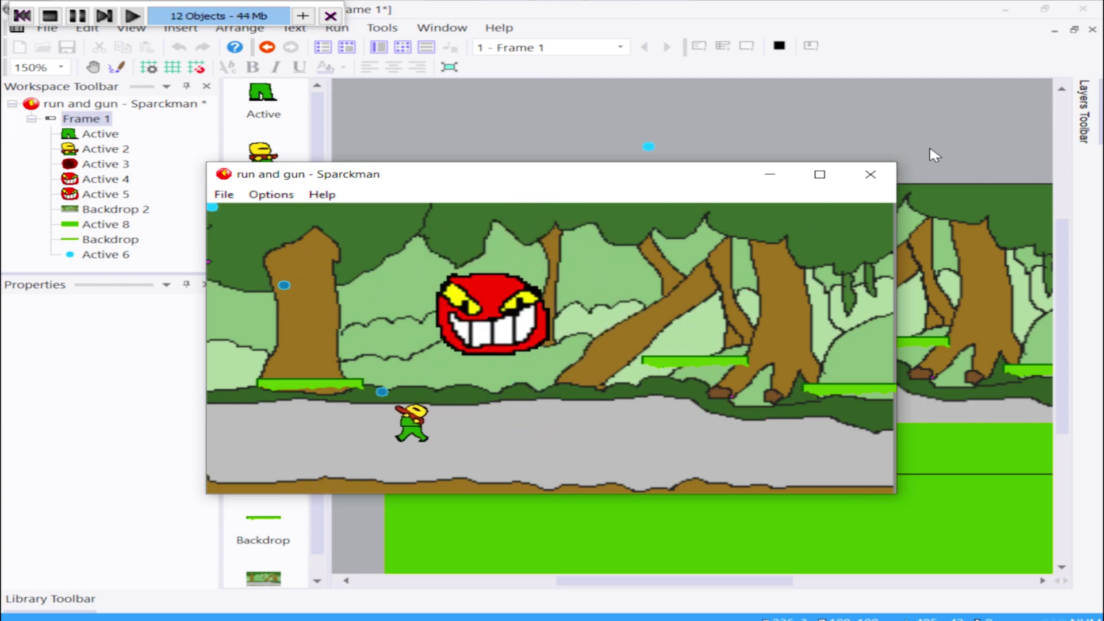
# - Jump the player onto the platform by the large tree and keep jumping there while shooting at the circling boss
pyautogui.press('Up')
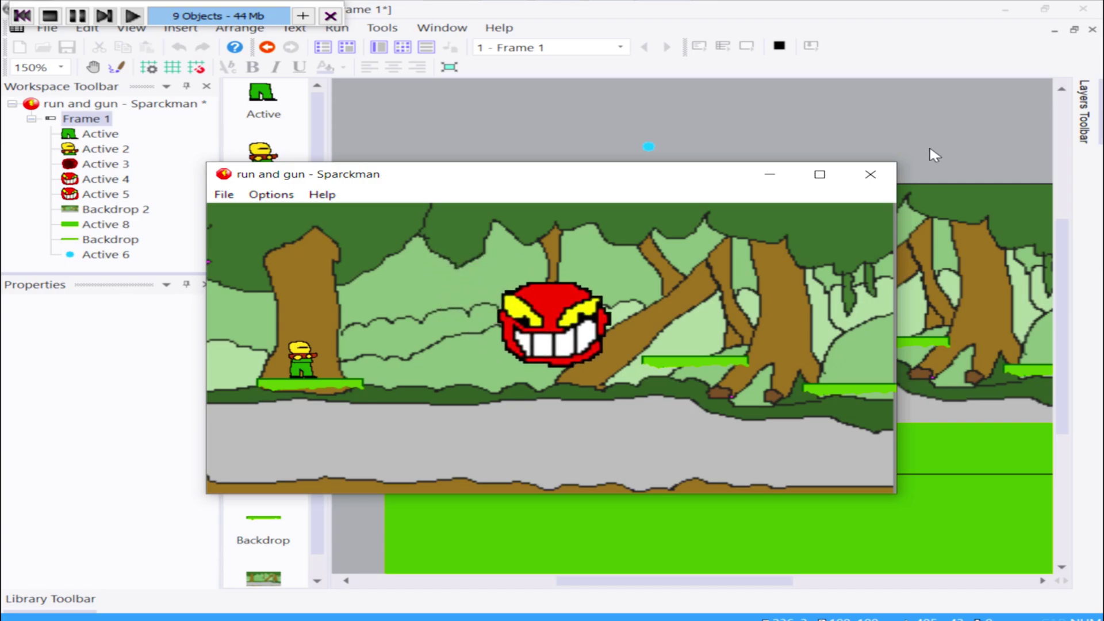
pyautogui.press('Up')
pyautogui.press('Up')
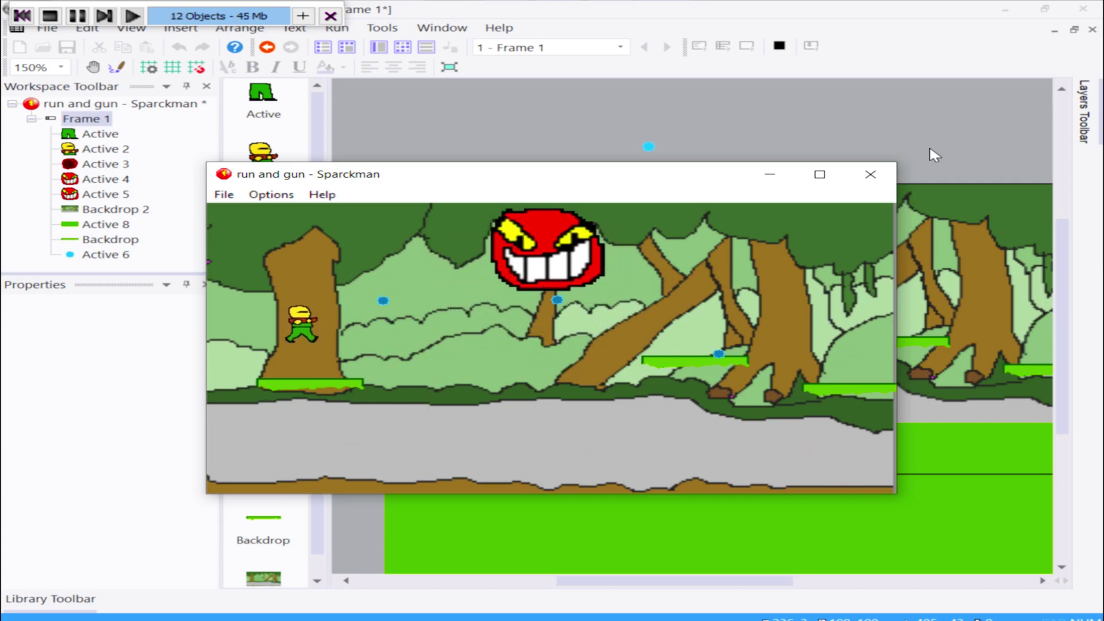
pyautogui.press('Up')
pyautogui.press('Up')
pyautogui.press('Up')
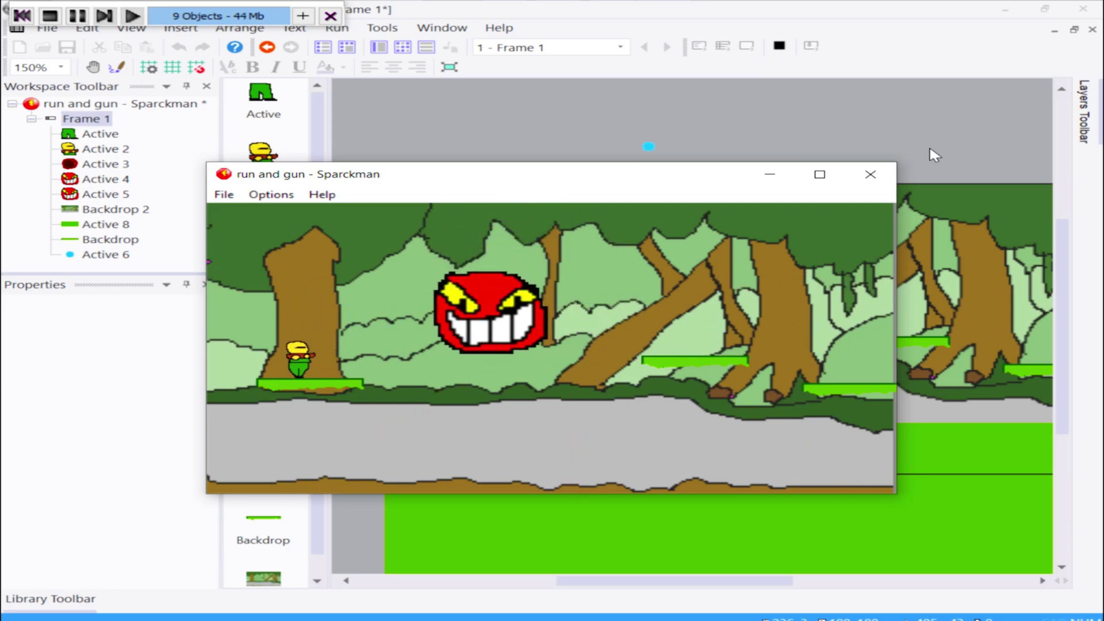
pyautogui.press('Up')
pyautogui.press('Up')
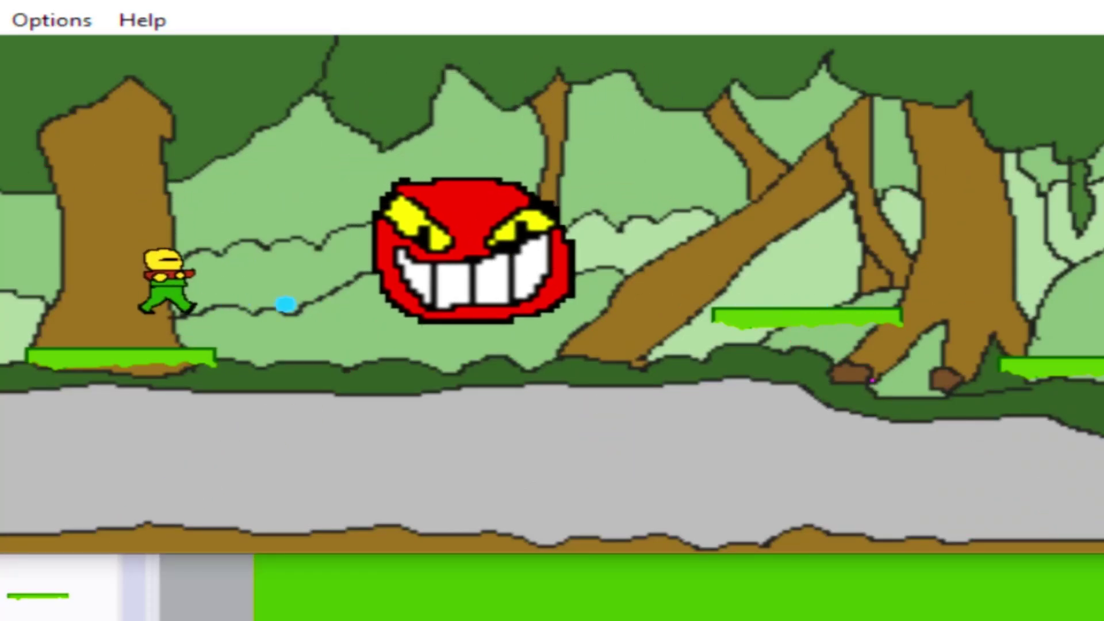
pyautogui.press('Up')
pyautogui.press('Up')
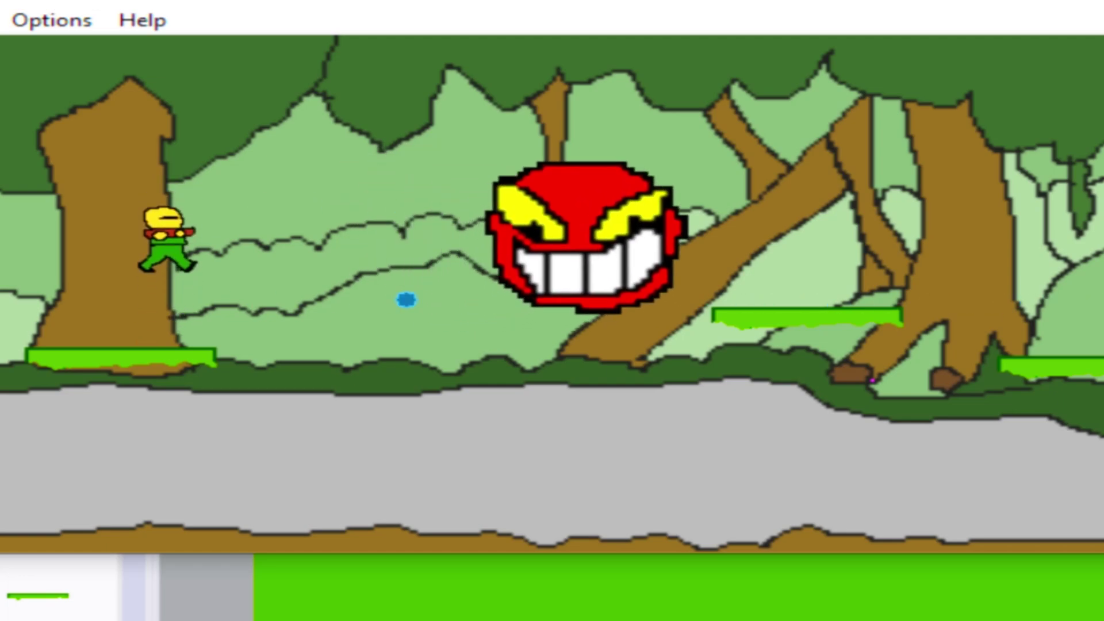
pyautogui.press('Up')
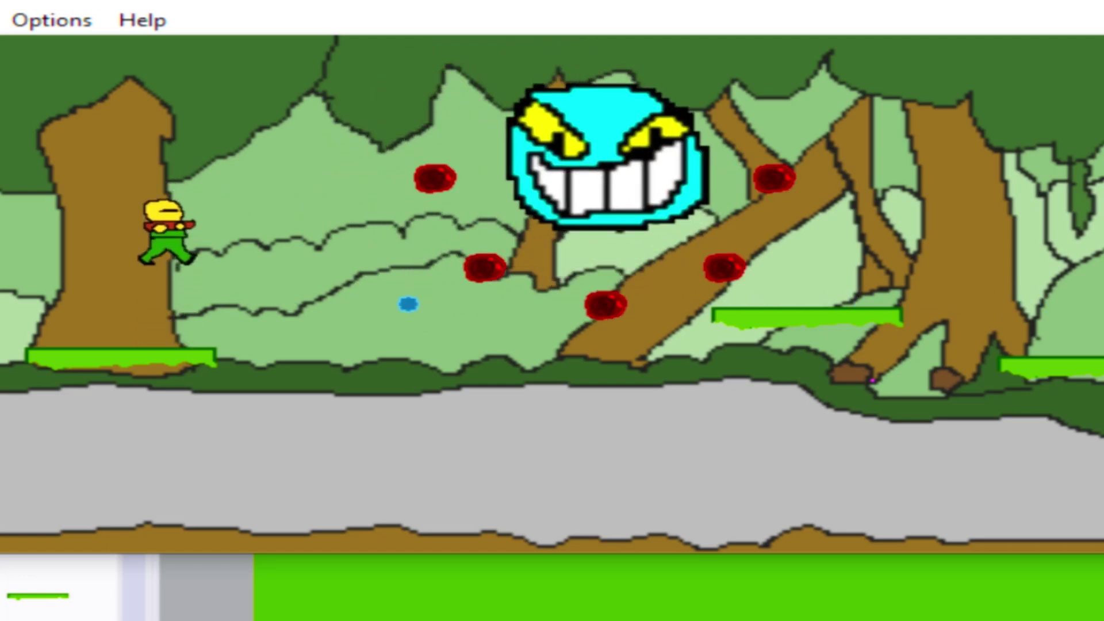
# - Bring the player back to the ground and test shooting and jumping around the boss and its launched projectiles
pyautogui.press('Right')
pyautogui.press('Up')
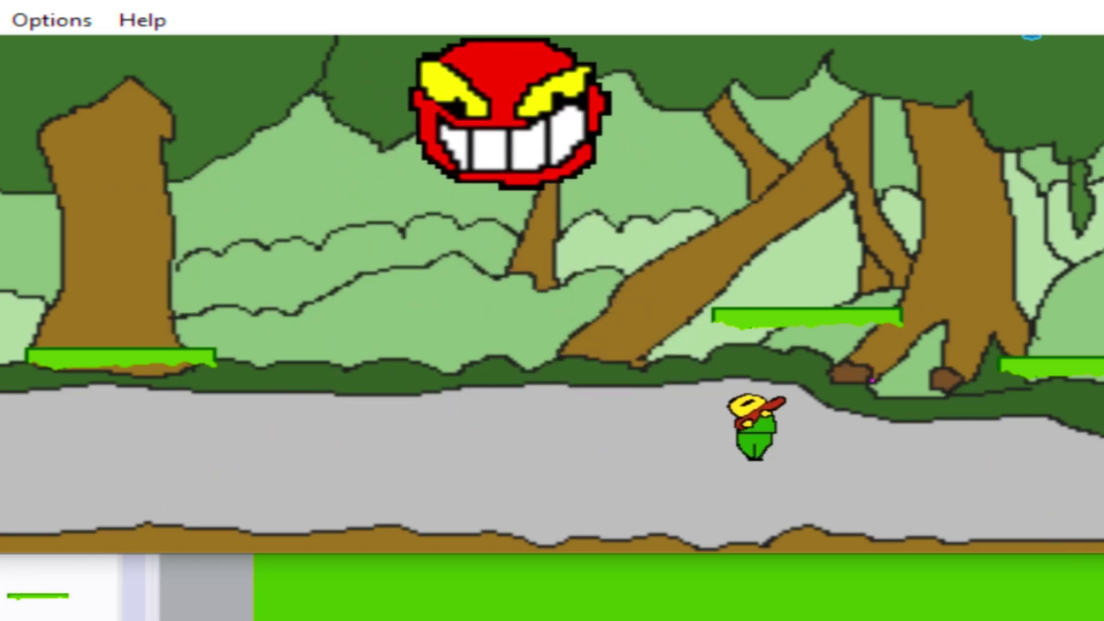
pyautogui.press('Left')
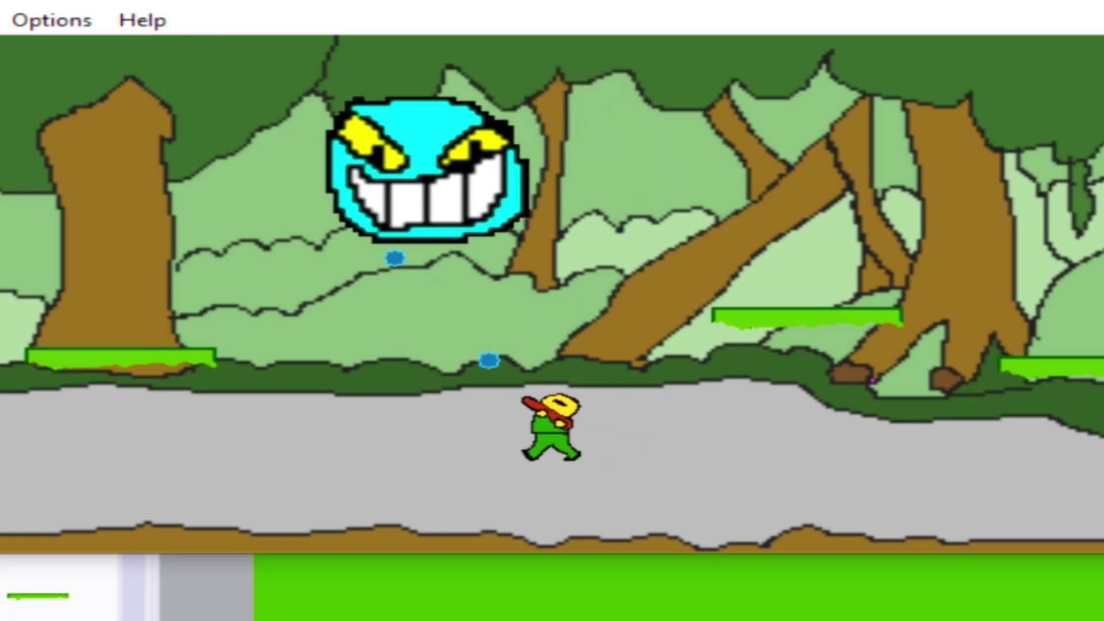
pyautogui.press('Left')
pyautogui.press('space')
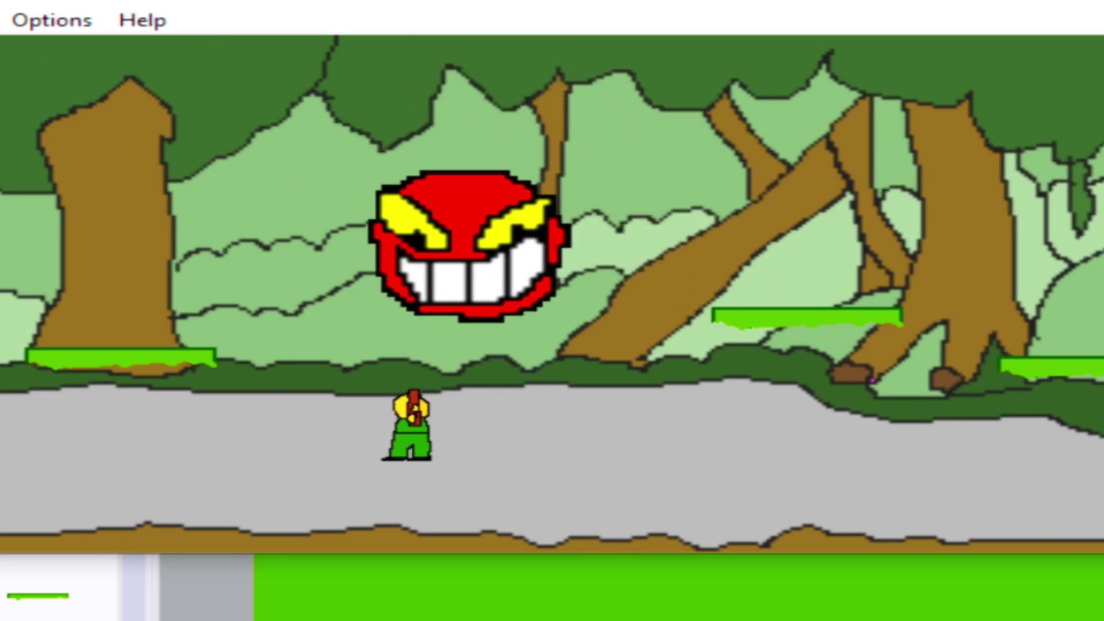
pyautogui.press('space')
pyautogui.press('space')
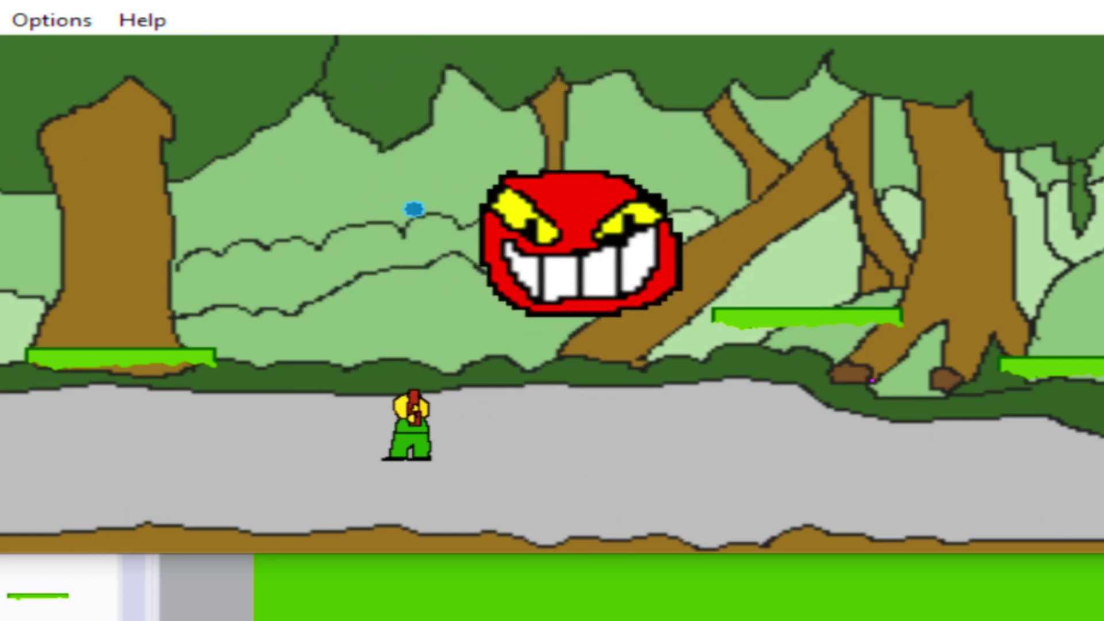
pyautogui.press('Right')
pyautogui.press('Right')
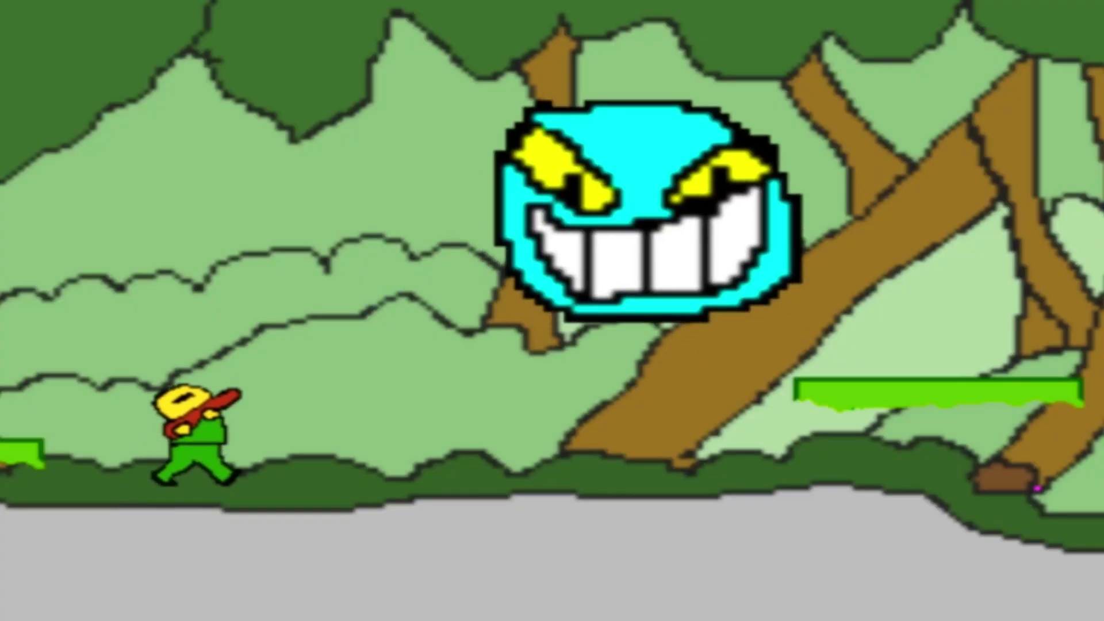
pyautogui.press('Right')
pyautogui.press('space')
pyautogui.press('Left')
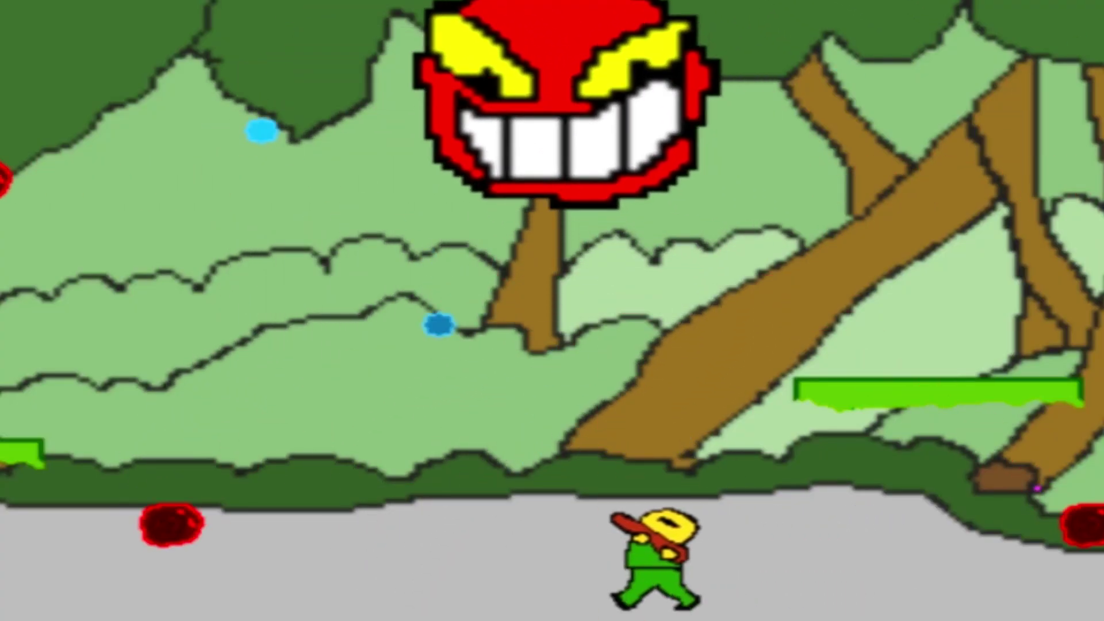